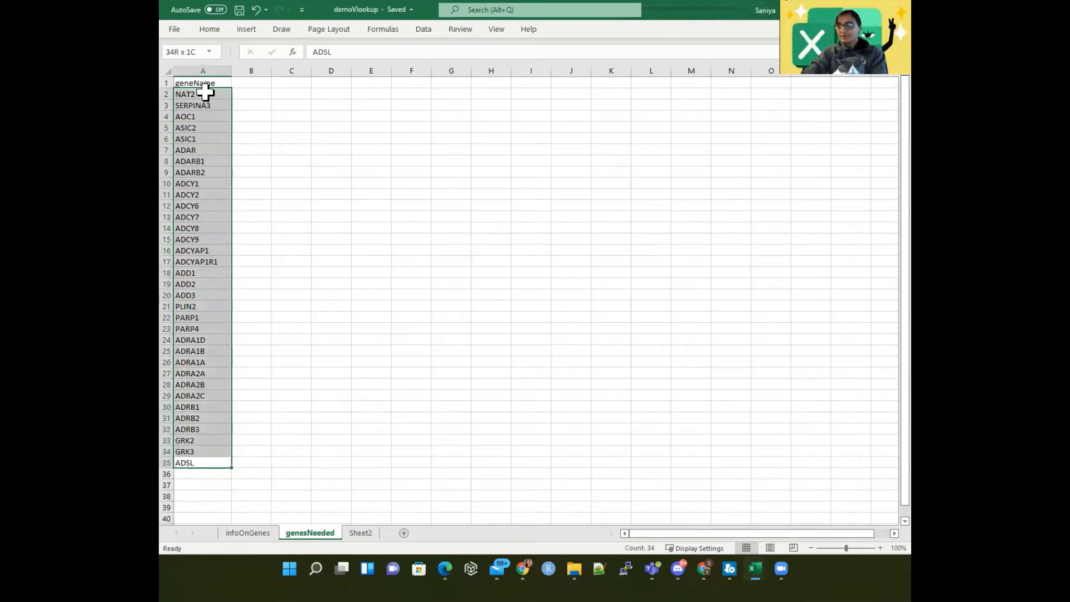
- Examine the gene names listed under geneName in column A of the genesNeeded sheet
drag(205, 92, 205, 92)
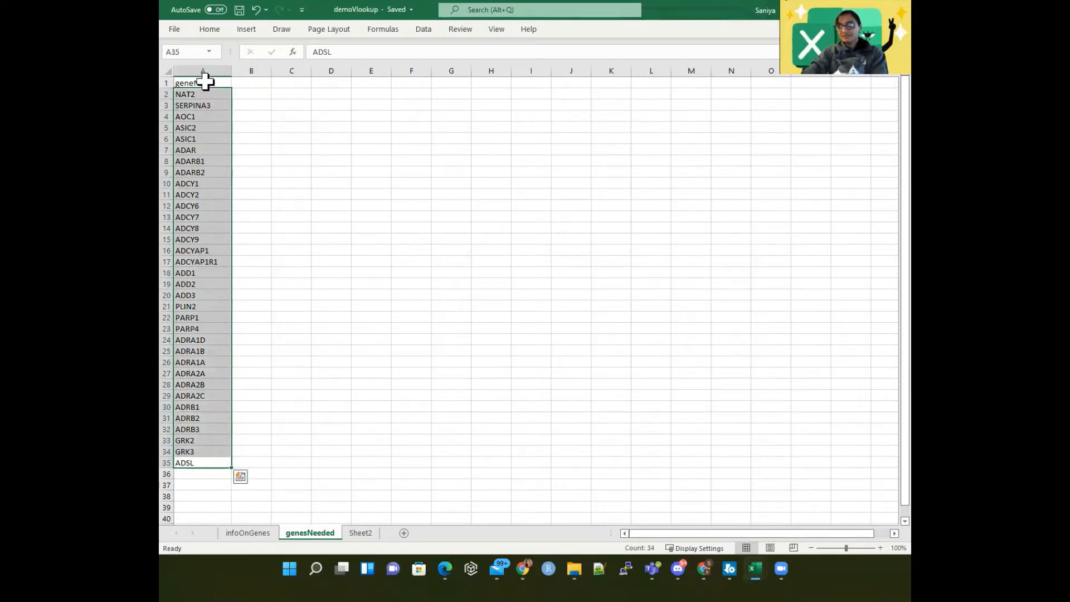
click(205, 81)
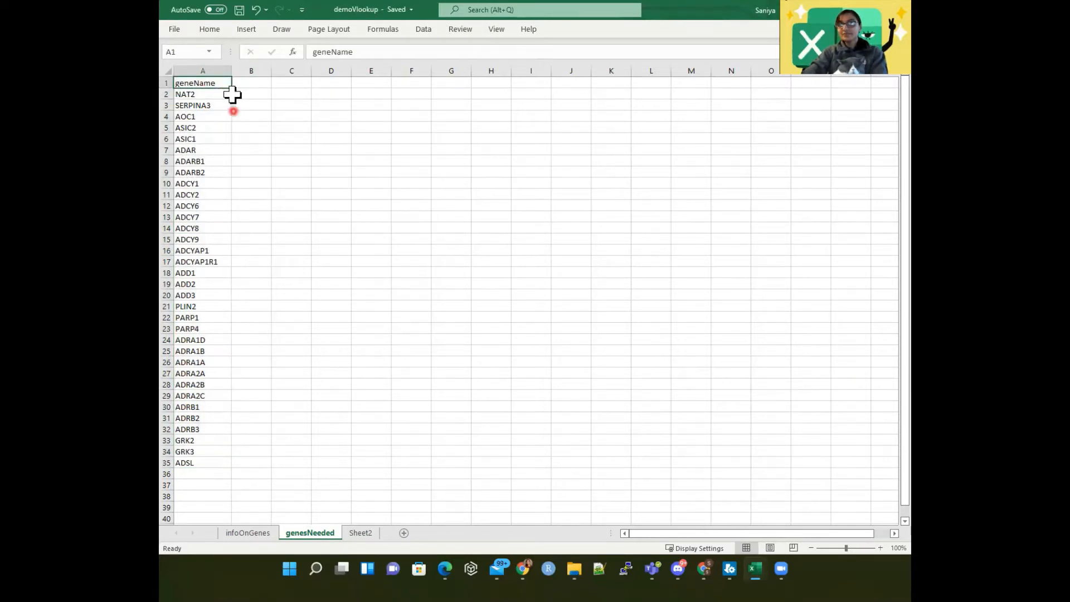
click(215, 452)
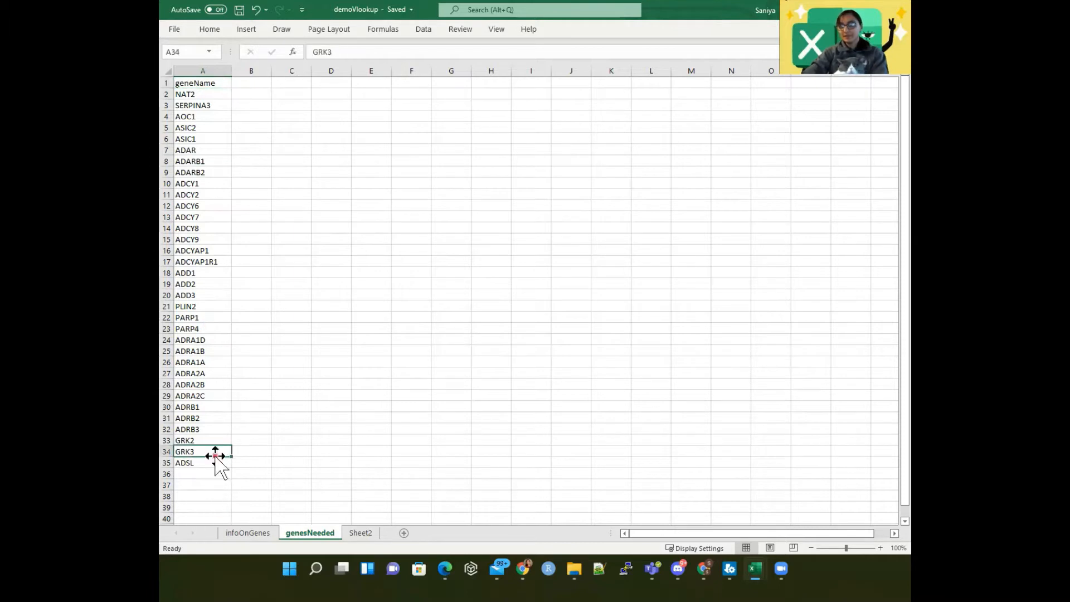
click(209, 92)
click(207, 107)
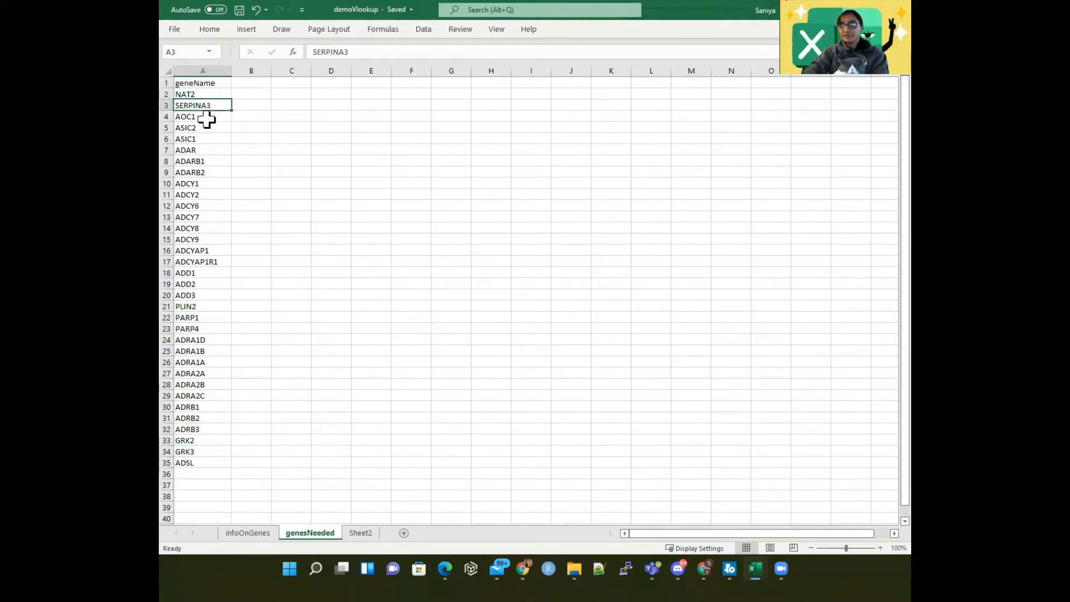
click(207, 118)
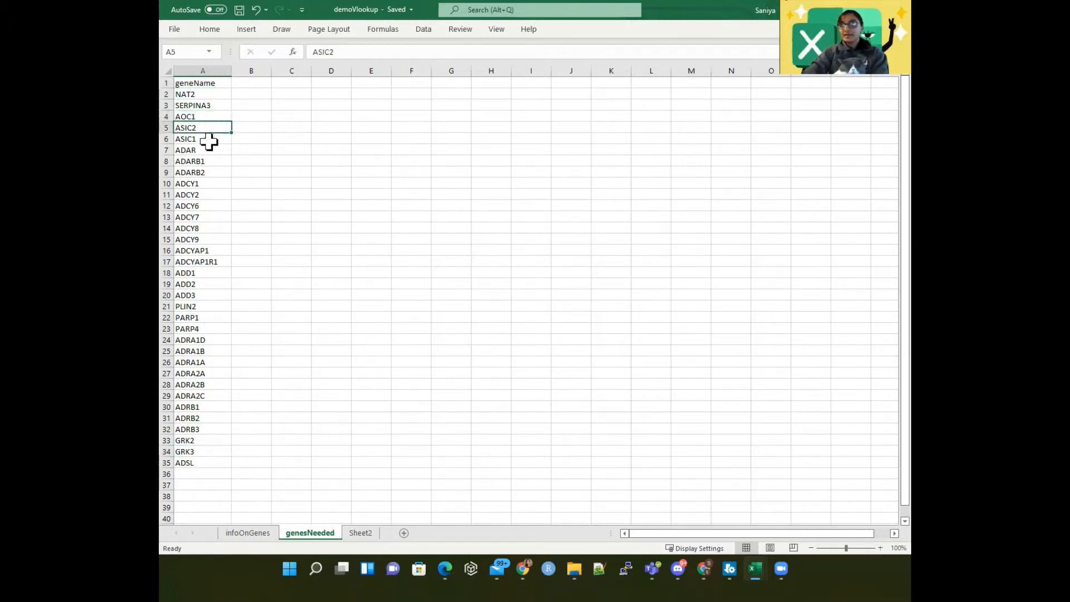
drag(209, 142, 224, 460)
click(240, 84)
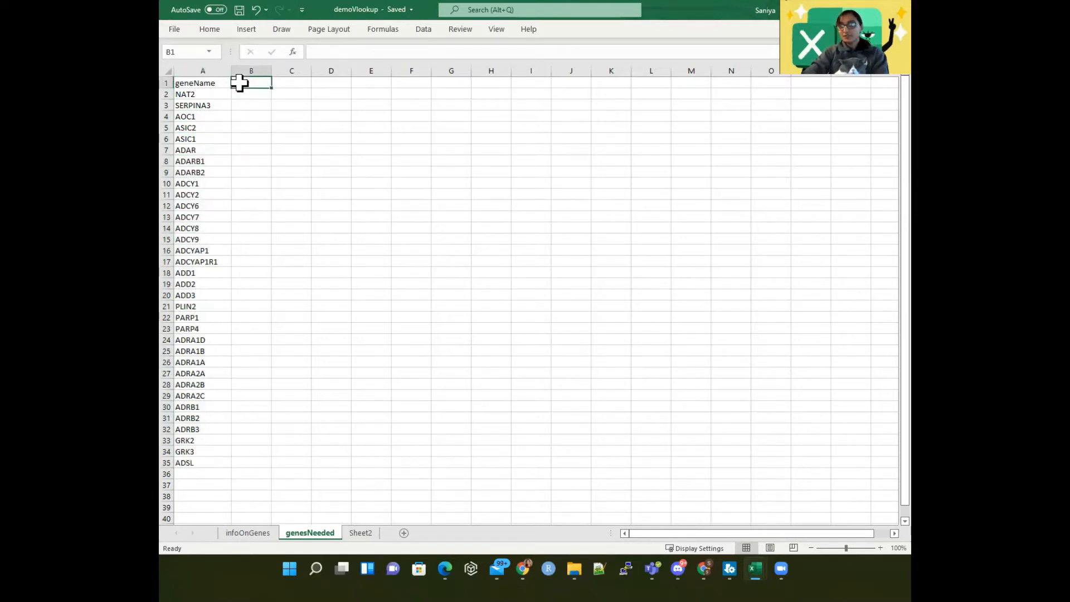
- Open the infoOnGenes sheet, review its first column headers, and widen the GeneDescriptionNCBI column
click(254, 532)
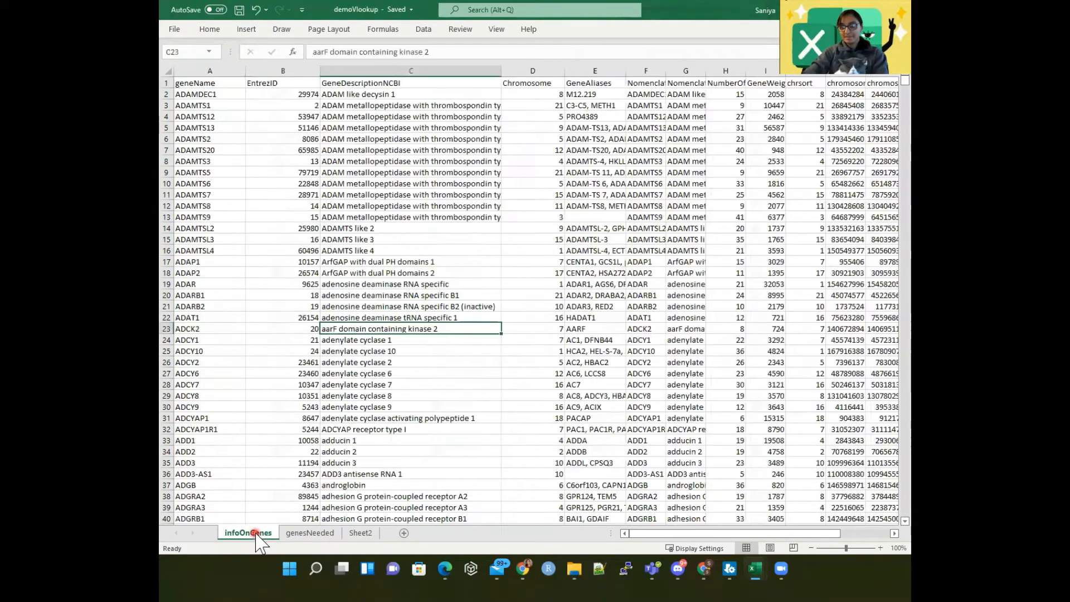
click(437, 93)
drag(783, 539, 679, 524)
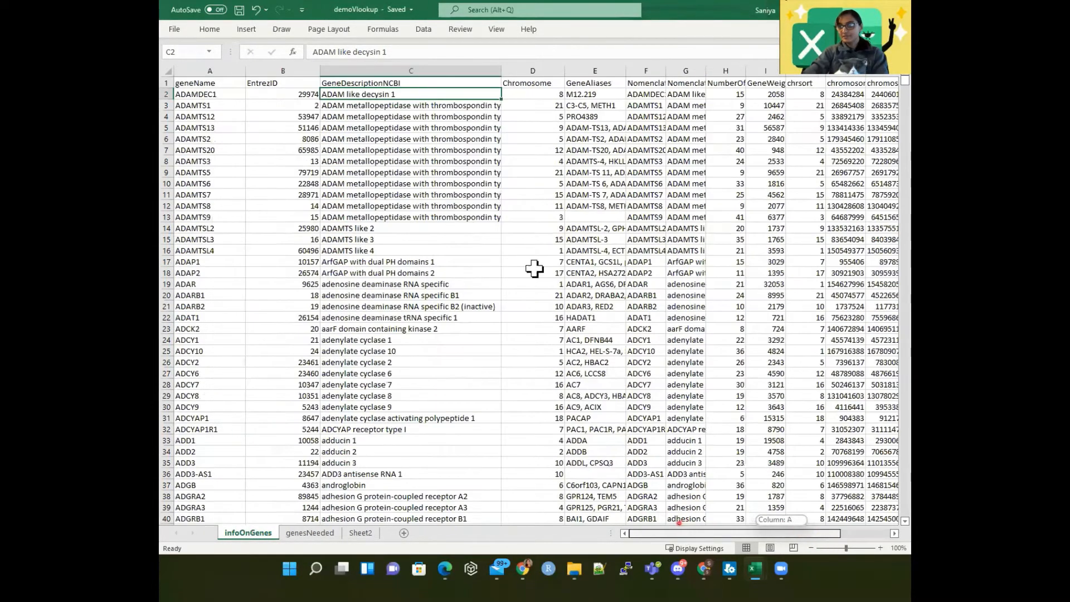
click(223, 82)
click(283, 82)
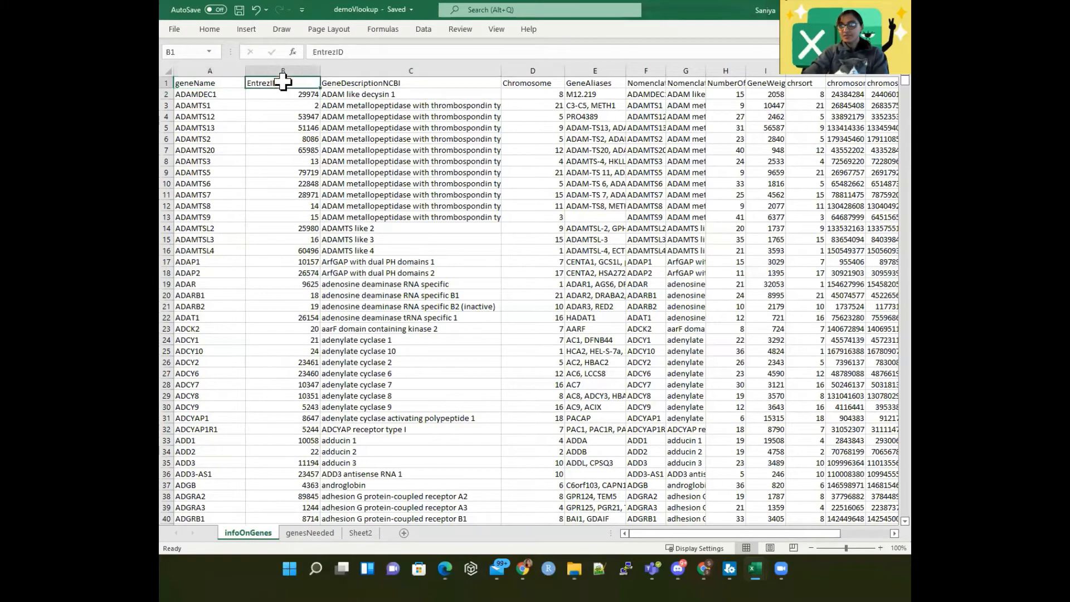
click(359, 82)
drag(501, 70, 542, 71)
- Review the Chromosome and GeneAliases columns and widen the NomenclatureSymbol column to show its full header
click(586, 71)
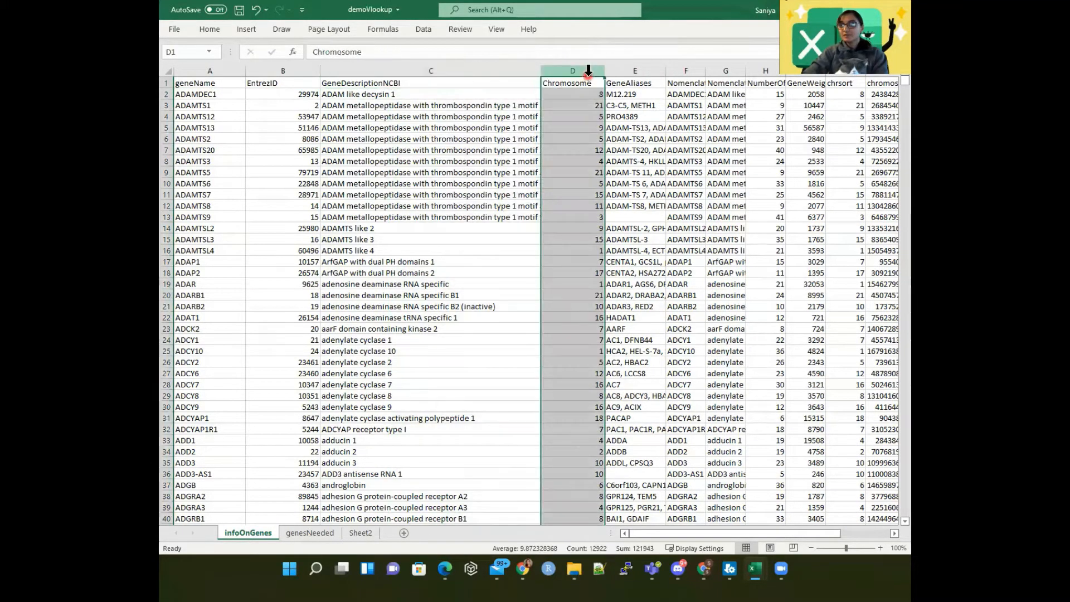
click(639, 82)
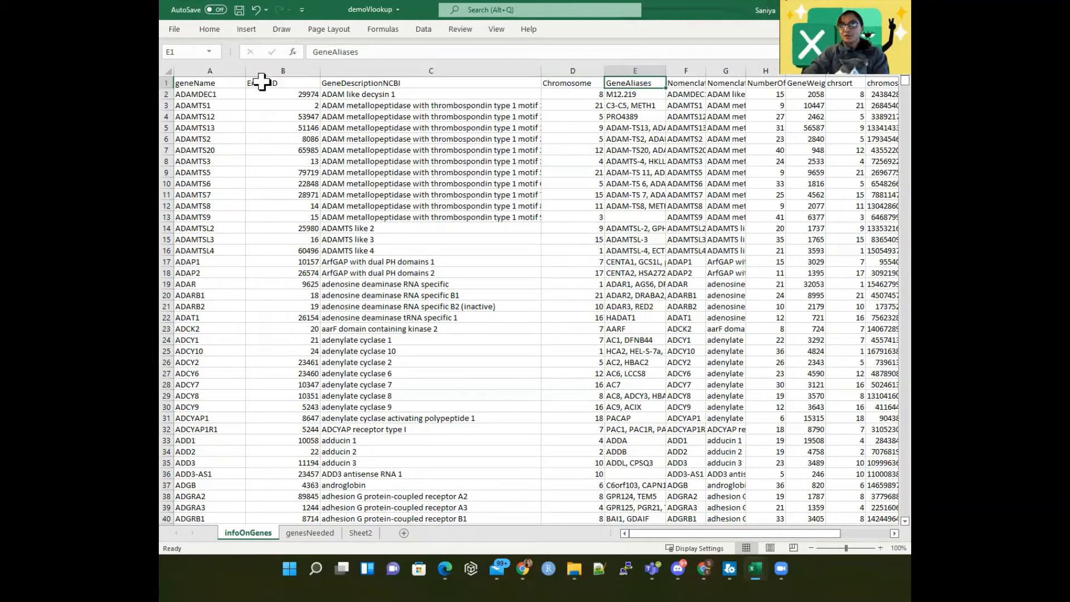
drag(262, 83, 530, 74)
drag(699, 72, 771, 67)
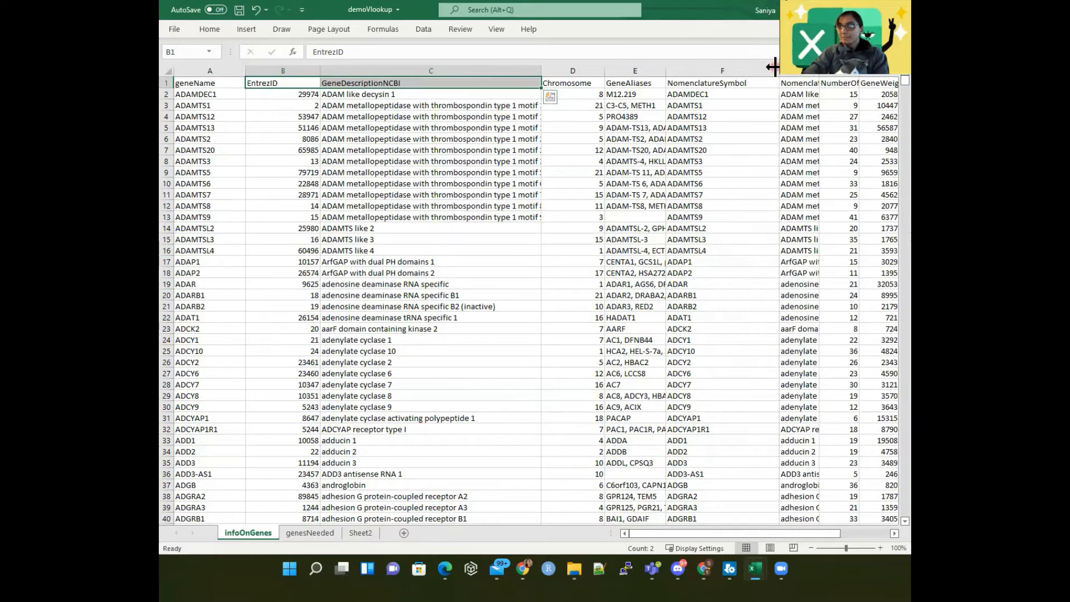
click(640, 94)
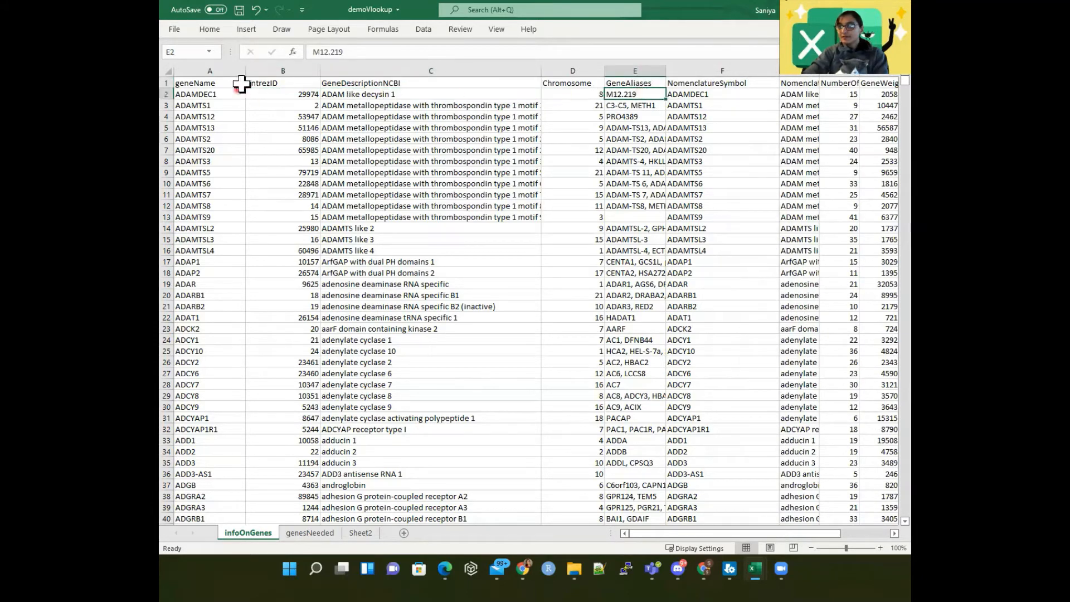
- Highlight the header cells from EntrezID to GeneAliases (B1:E1) with a yellow fill
drag(241, 83, 641, 78)
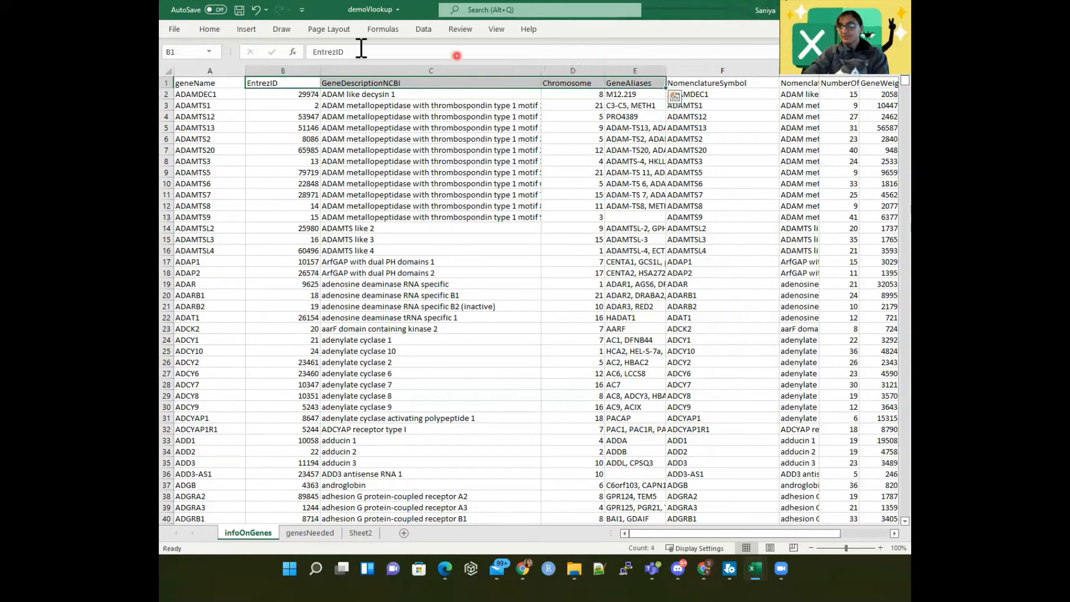
click(209, 29)
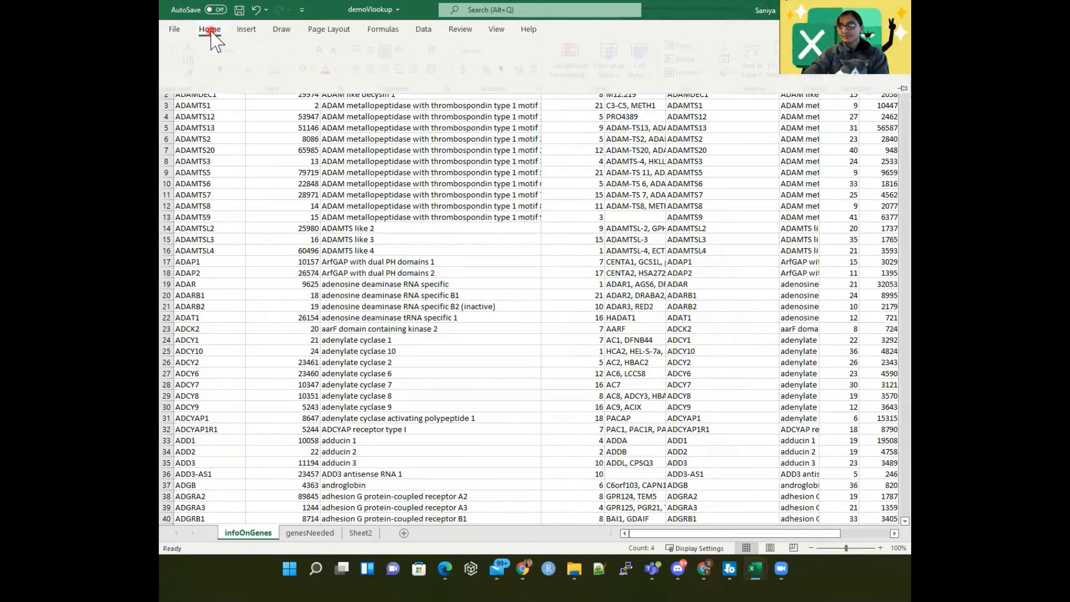
click(351, 156)
click(304, 95)
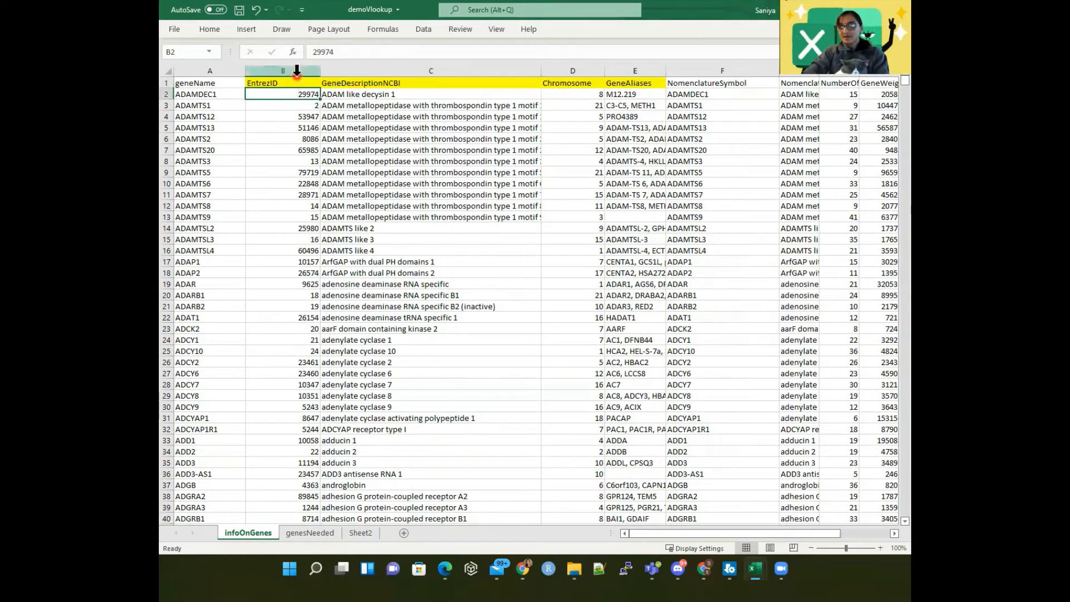
- Compare the geneName column of infoOnGenes with the gene list in column A of genesNeeded
click(210, 72)
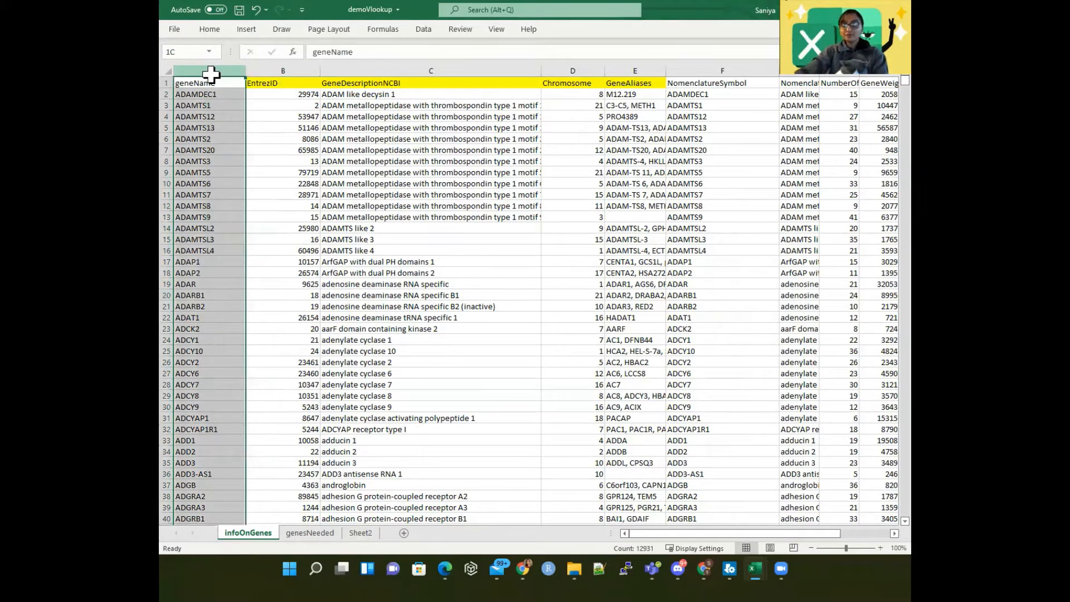
click(325, 408)
click(194, 72)
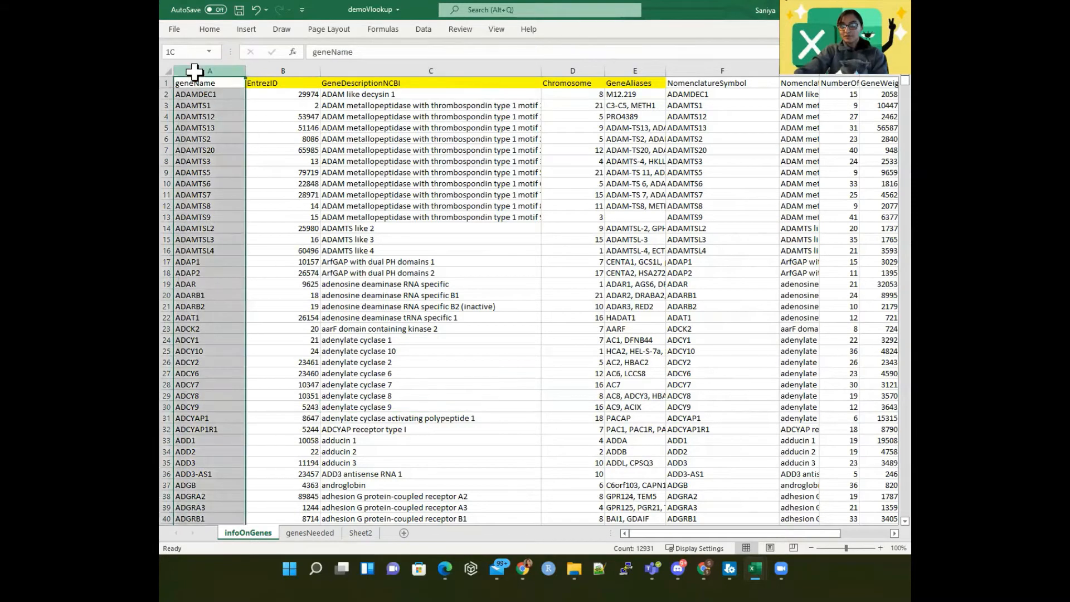
click(309, 533)
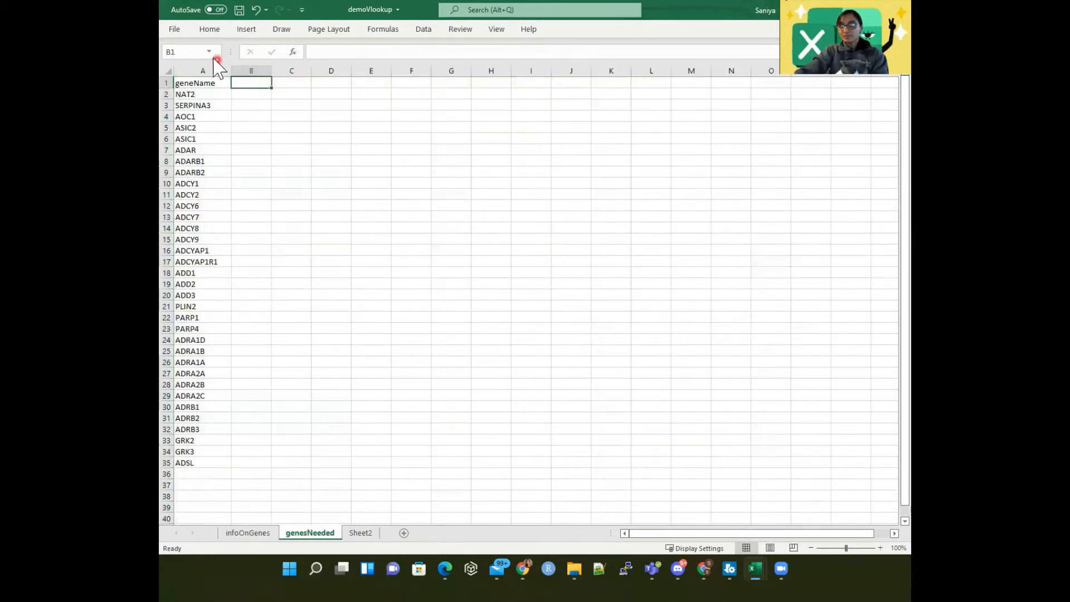
drag(198, 84, 206, 464)
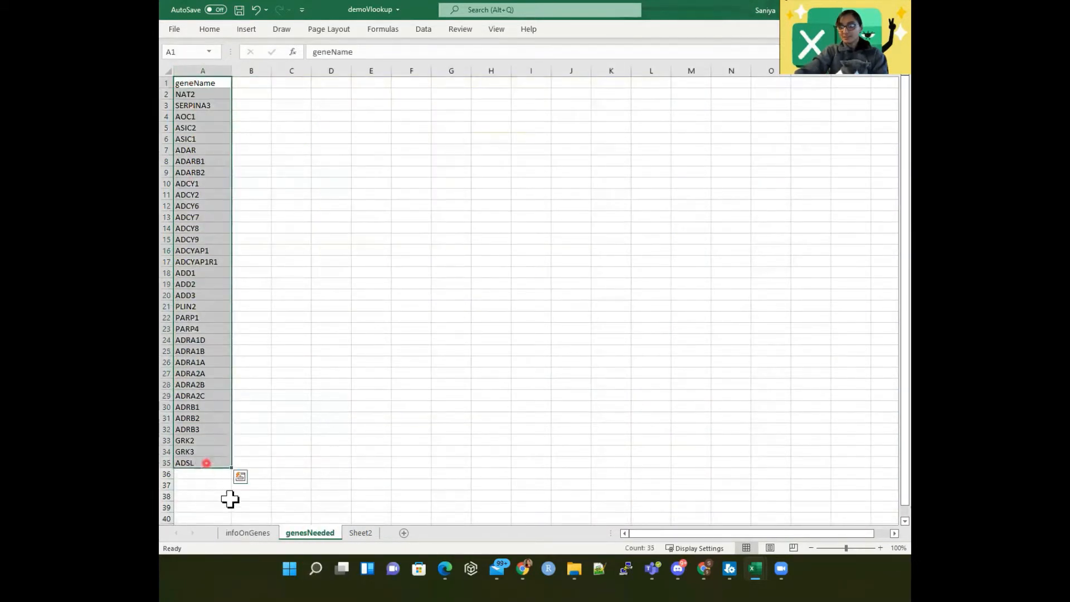
- Copy the yellow headers EntrezID to GeneAliases from infoOnGenes into genesNeeded starting at B1, and widen columns B to E to fit
click(239, 533)
drag(263, 82, 602, 83)
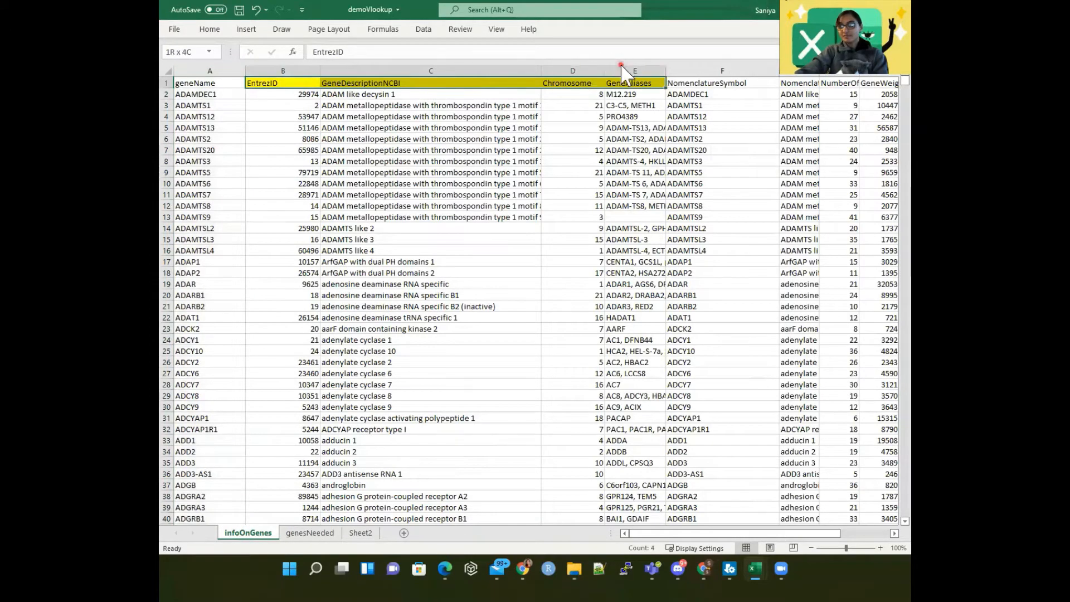
right_click(559, 84)
click(591, 110)
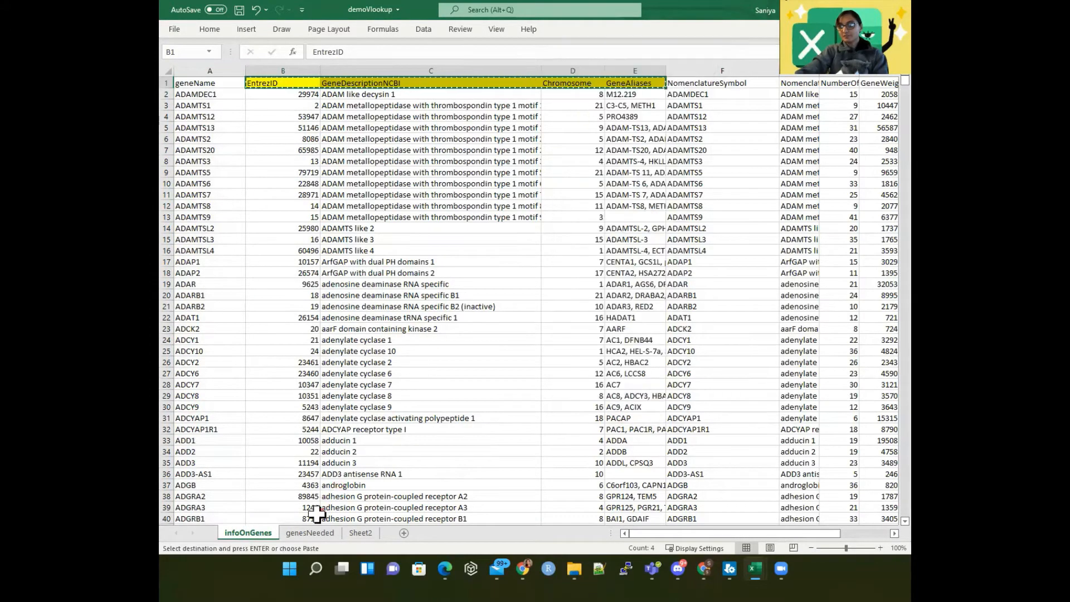
click(310, 534)
click(263, 81)
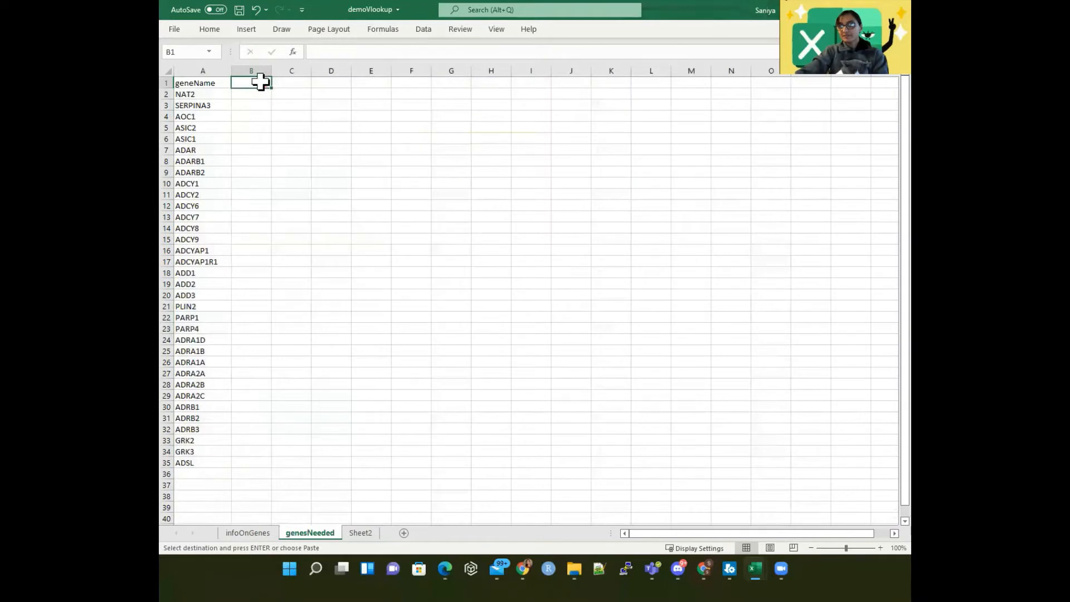
click(210, 29)
click(177, 53)
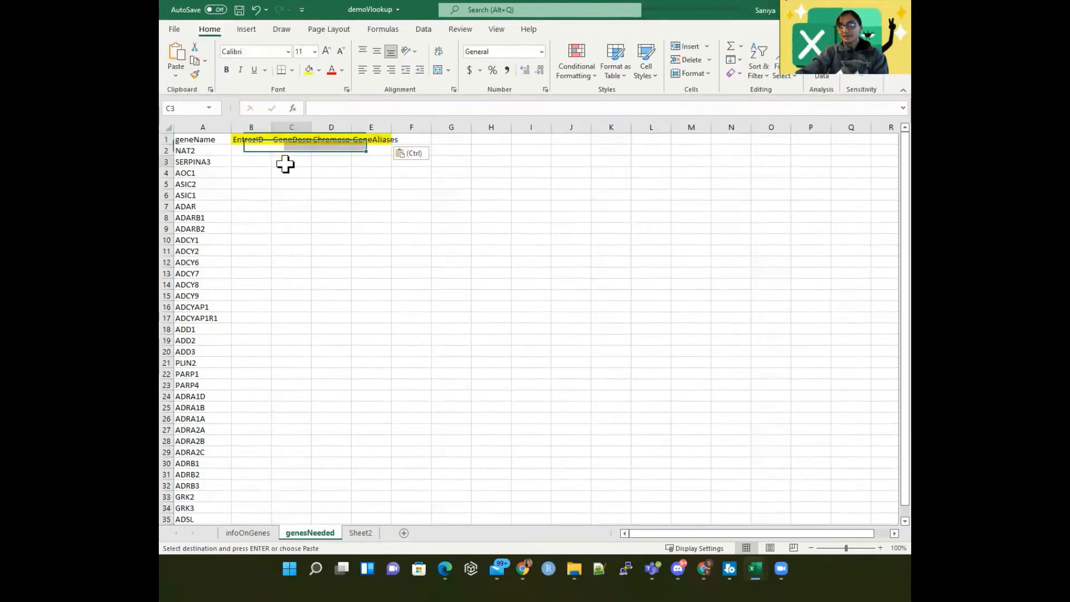
click(284, 162)
drag(269, 130, 521, 122)
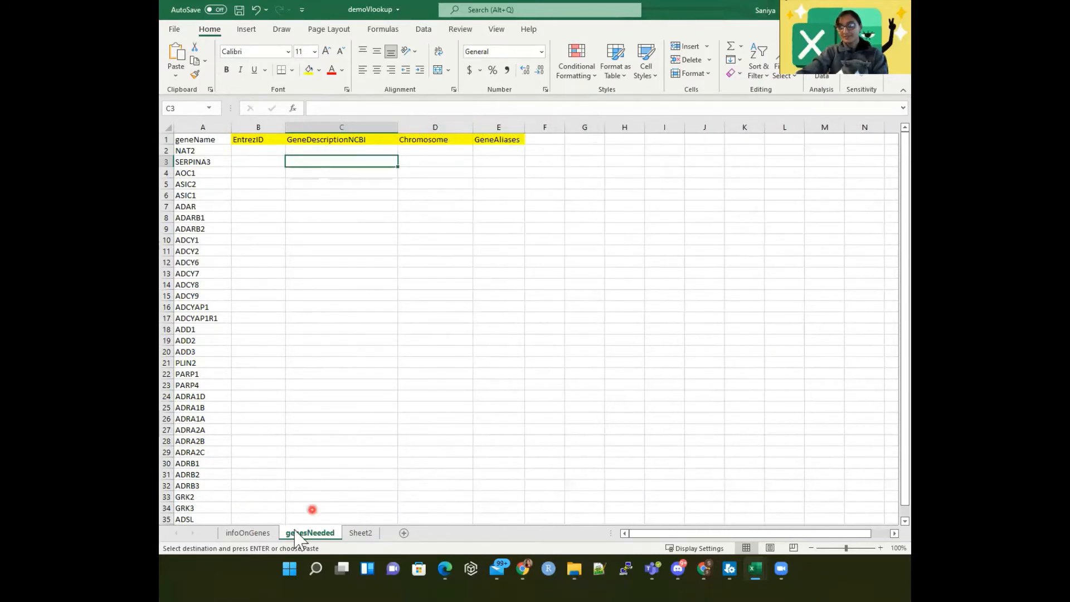
- Copy the gene name NAT2 from cell A2 of the genesNeeded sheet
click(243, 534)
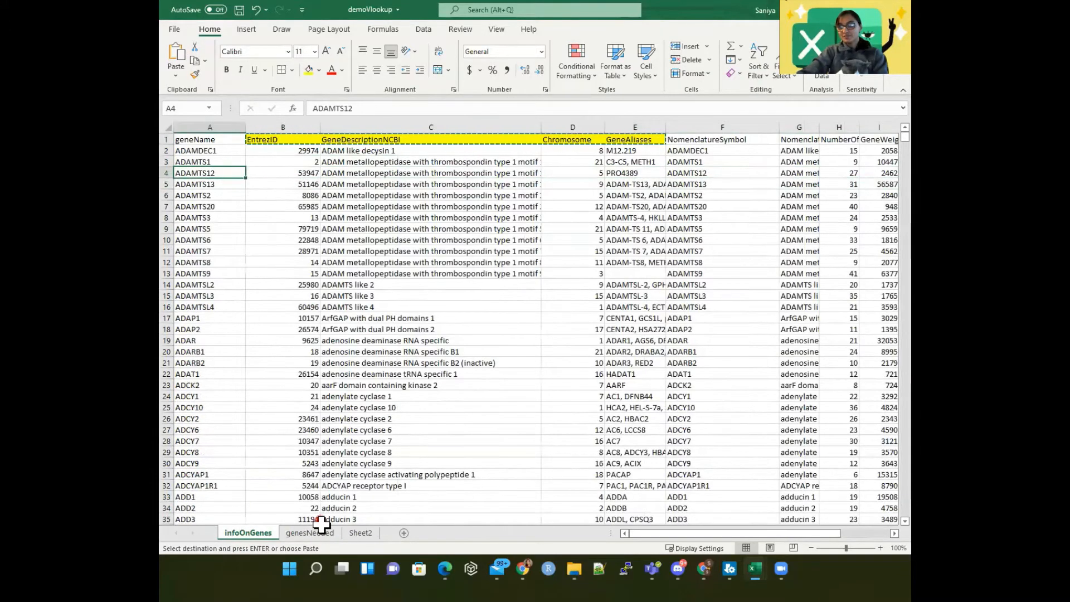
click(310, 533)
click(204, 150)
drag(364, 111, 287, 103)
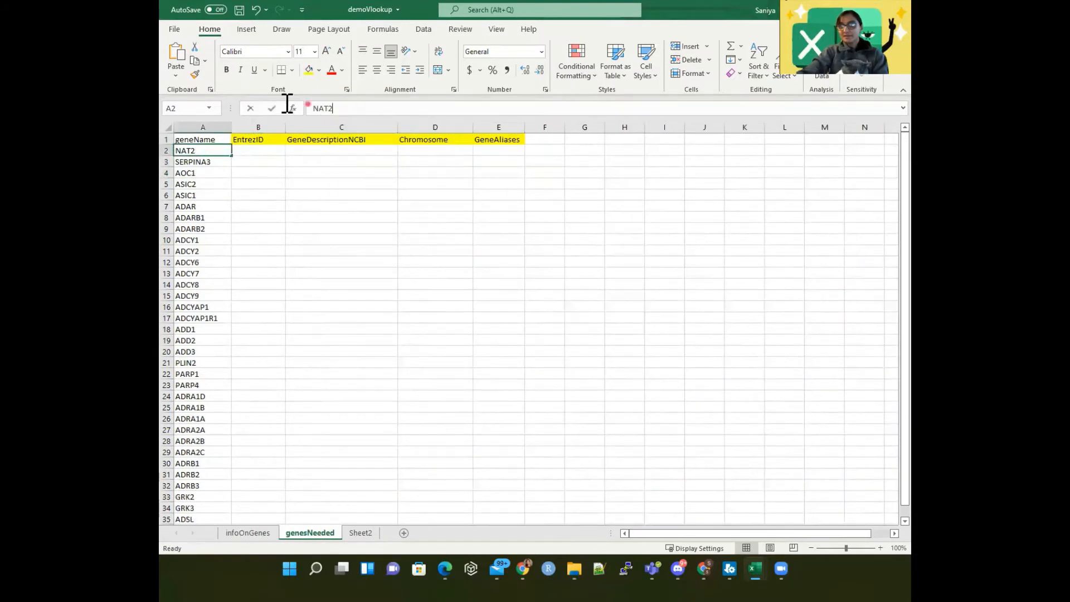
right_click(322, 108)
click(349, 134)
key(Escape)
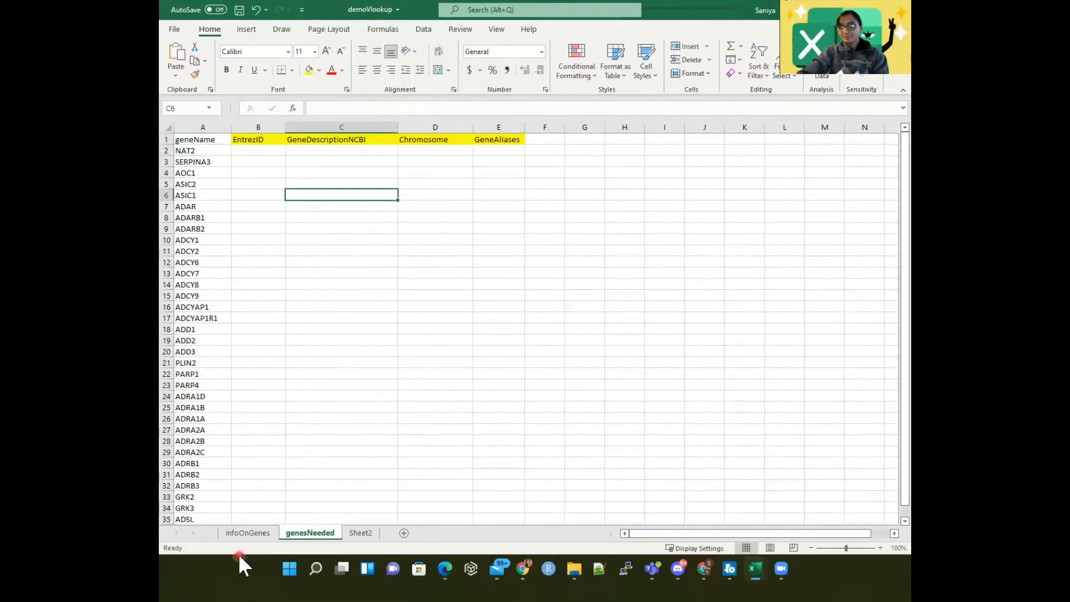
- Turn on filtering for the header row of the infoOnGenes sheet
click(249, 534)
click(174, 140)
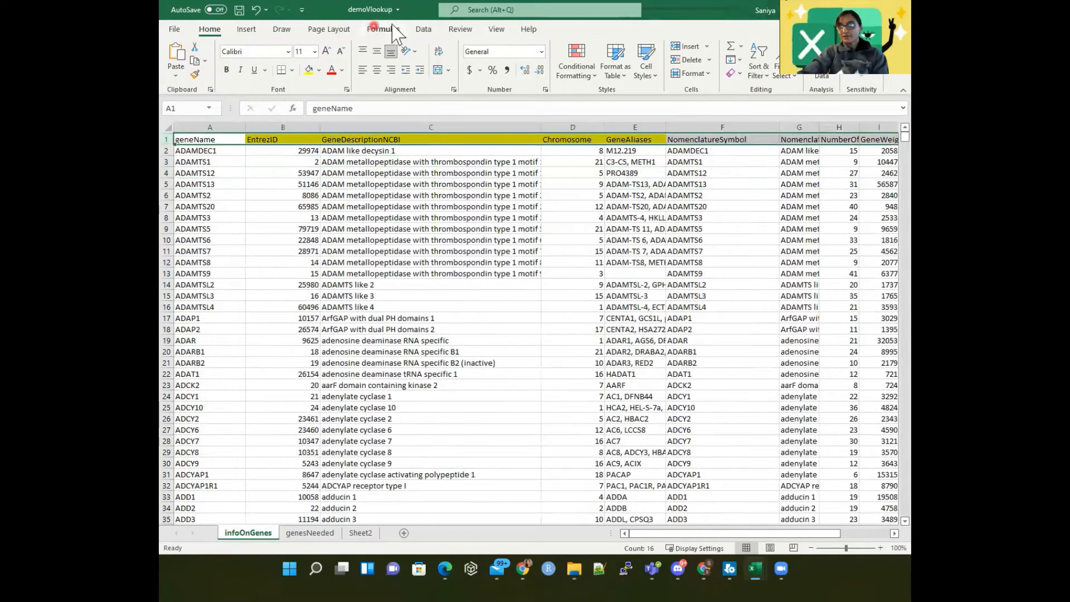
click(424, 29)
click(647, 59)
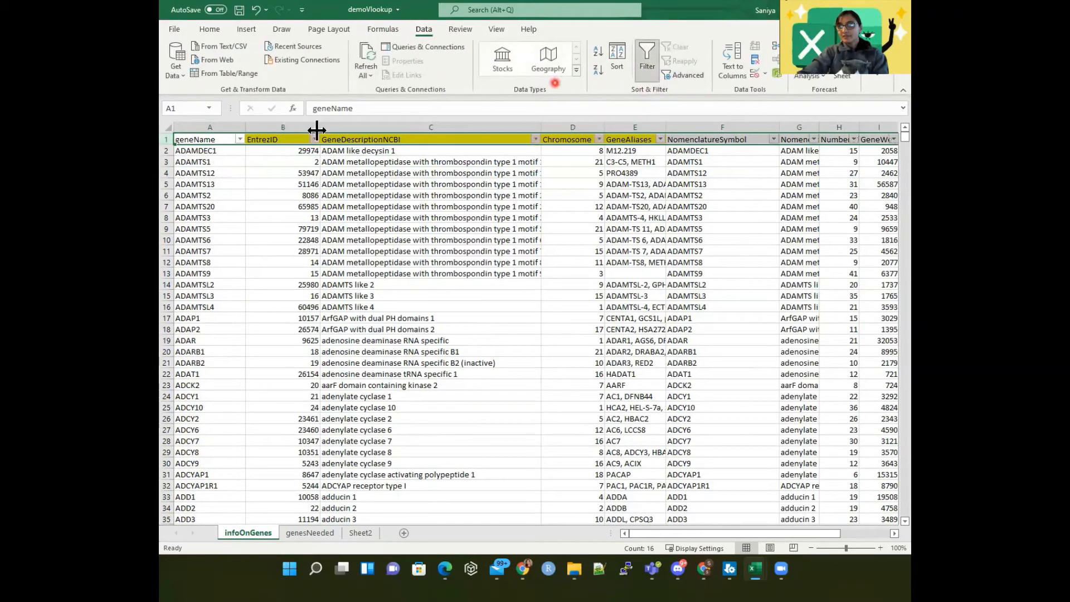
- Filter the geneName column by the search text NAT2
click(239, 139)
click(198, 263)
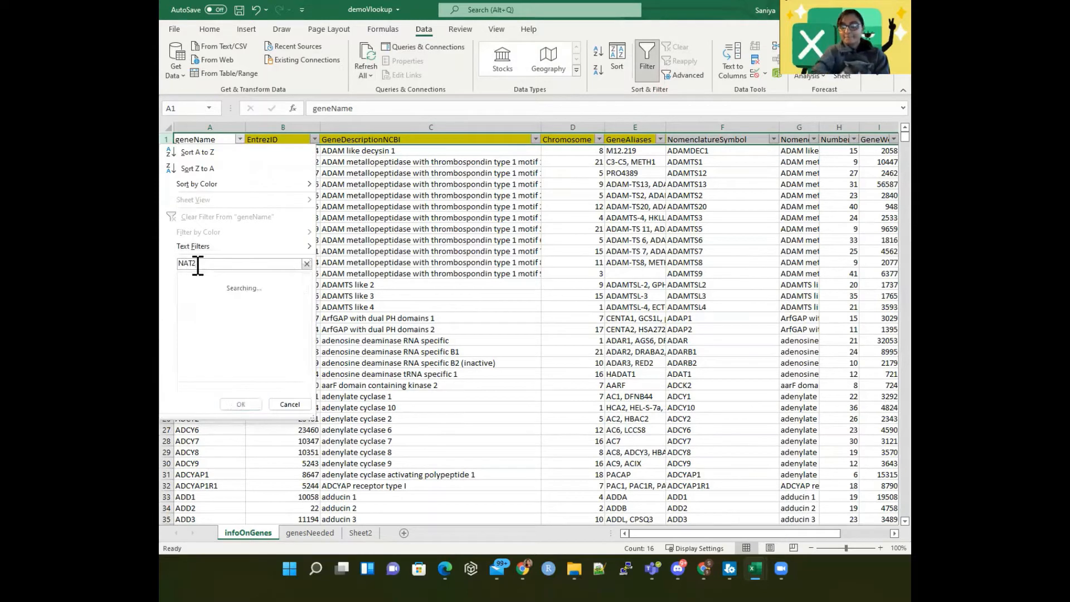
key(Return)
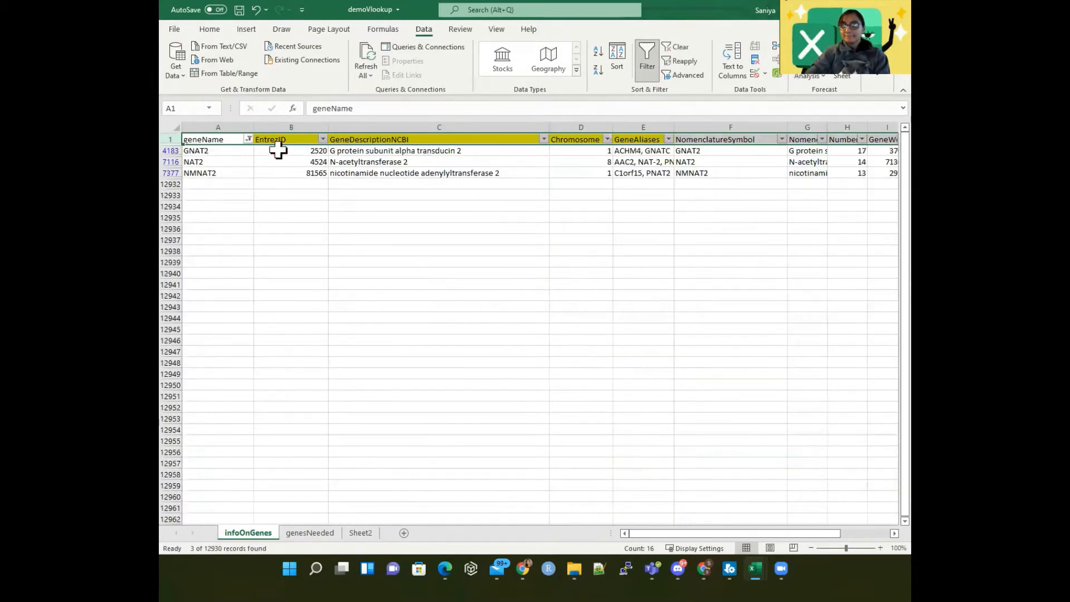
- Widen the GeneAliases column to show the full aliases, and select the NAT2 row's cells from geneName to GeneAliases
click(238, 159)
drag(195, 152, 634, 163)
click(664, 164)
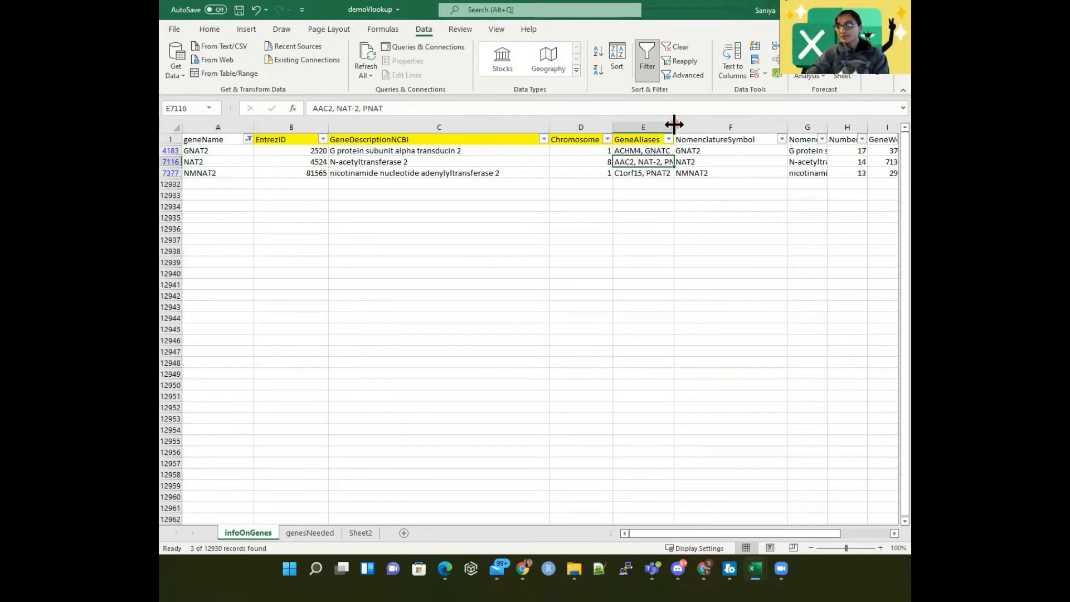
drag(674, 124, 723, 122)
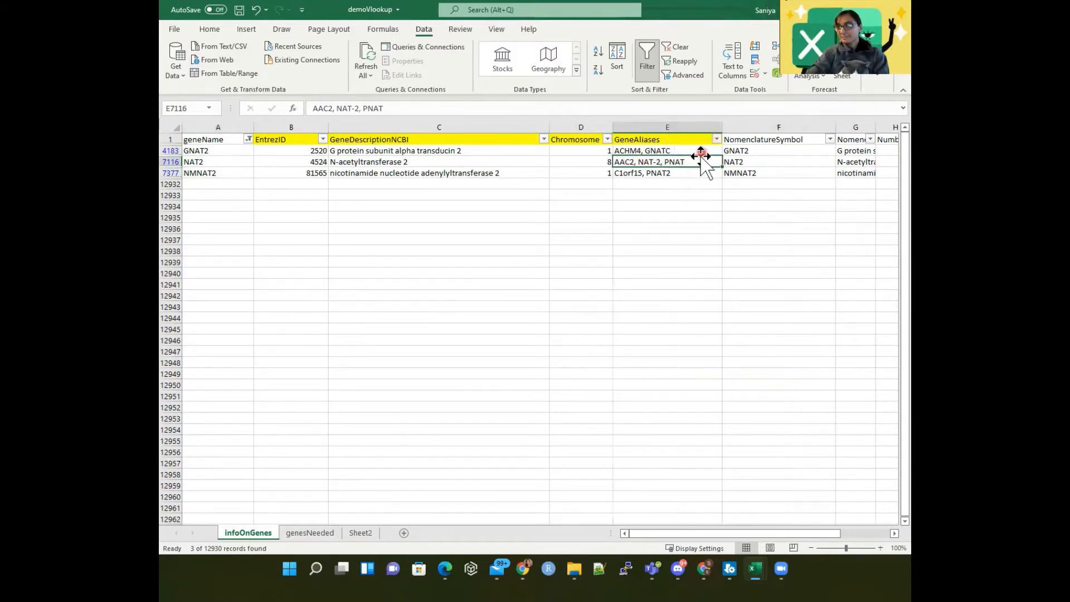
drag(693, 162, 199, 162)
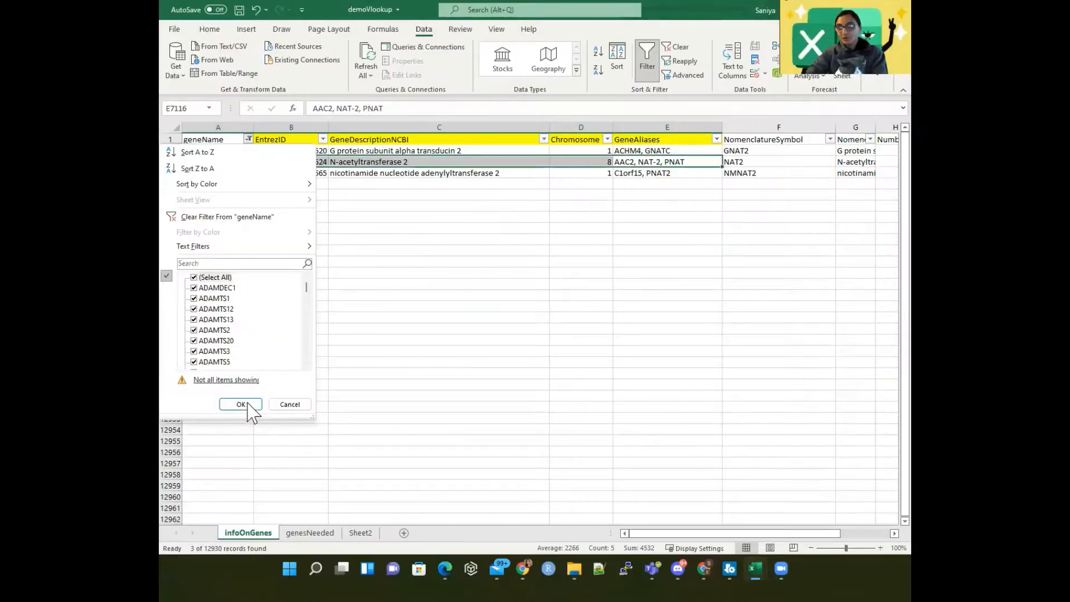
- Reselect all values in the geneName column's filter to show every gene row
click(194, 277)
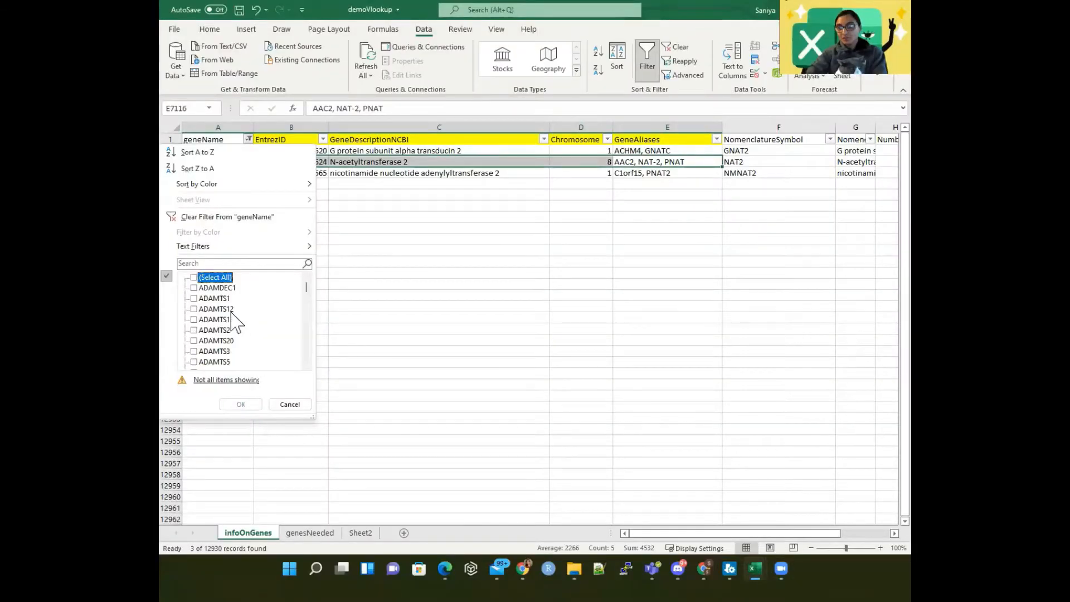
click(210, 277)
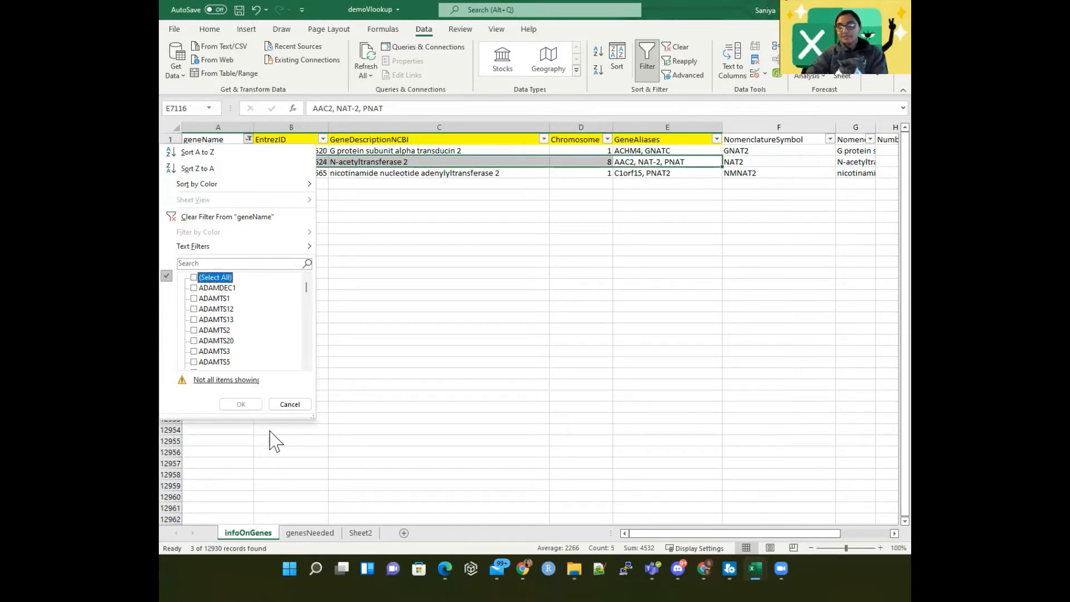
key(space)
click(241, 404)
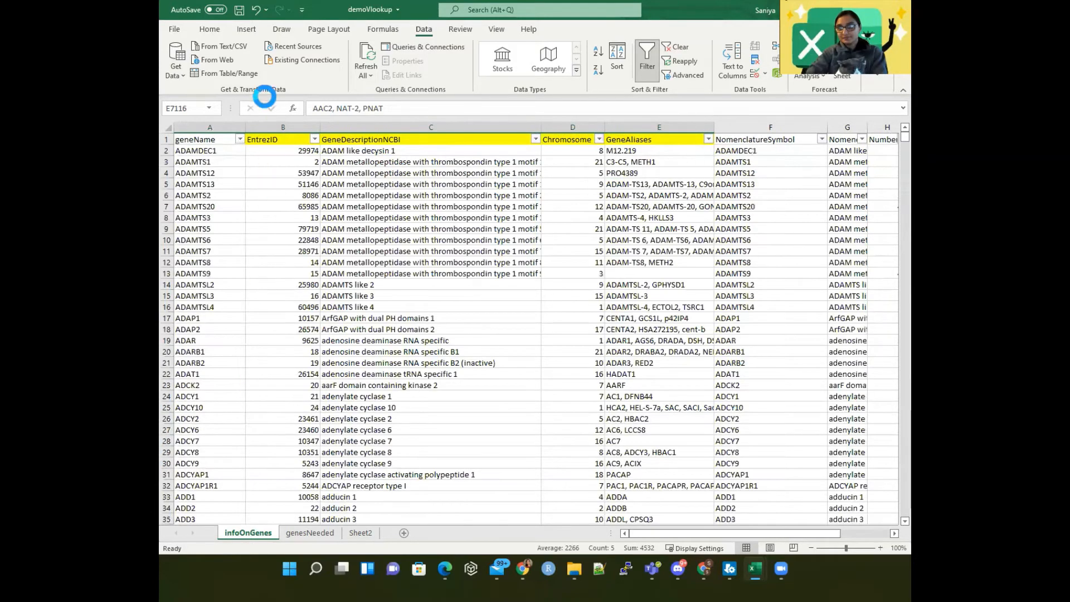
- Copy columns A to E, geneName through GeneAliases, from infoOnGenes and paste them into genesNeeded starting at column L
click(215, 128)
drag(215, 131, 646, 151)
right_click(550, 167)
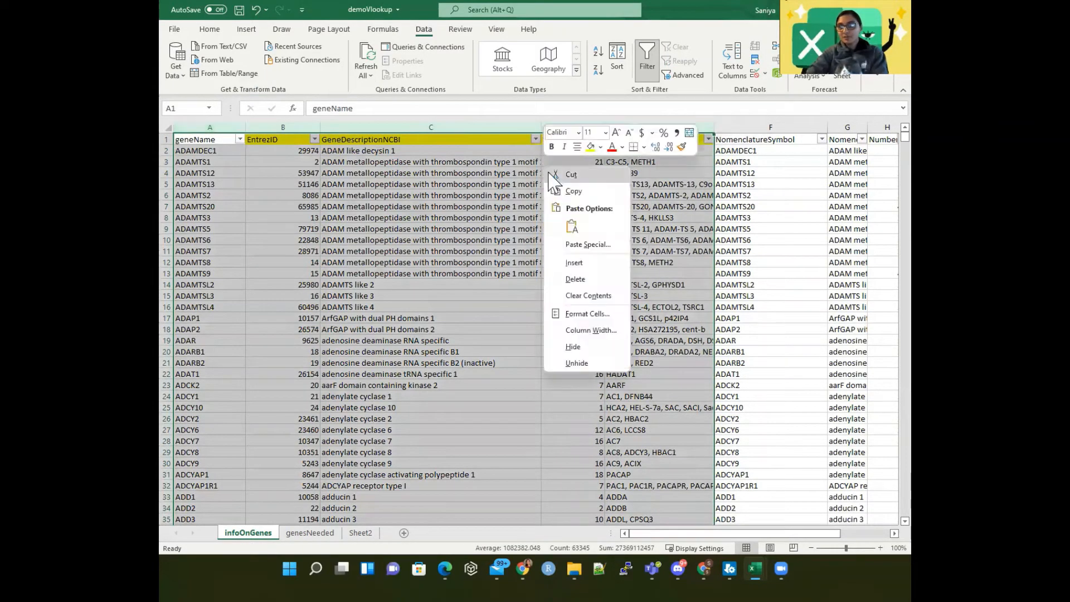
click(568, 181)
click(305, 532)
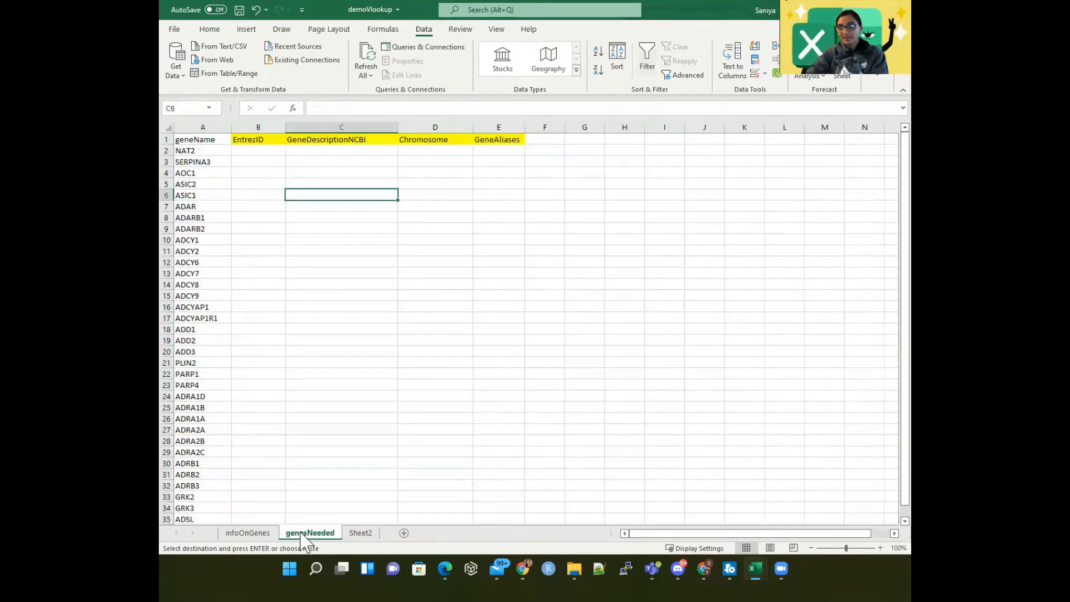
click(784, 128)
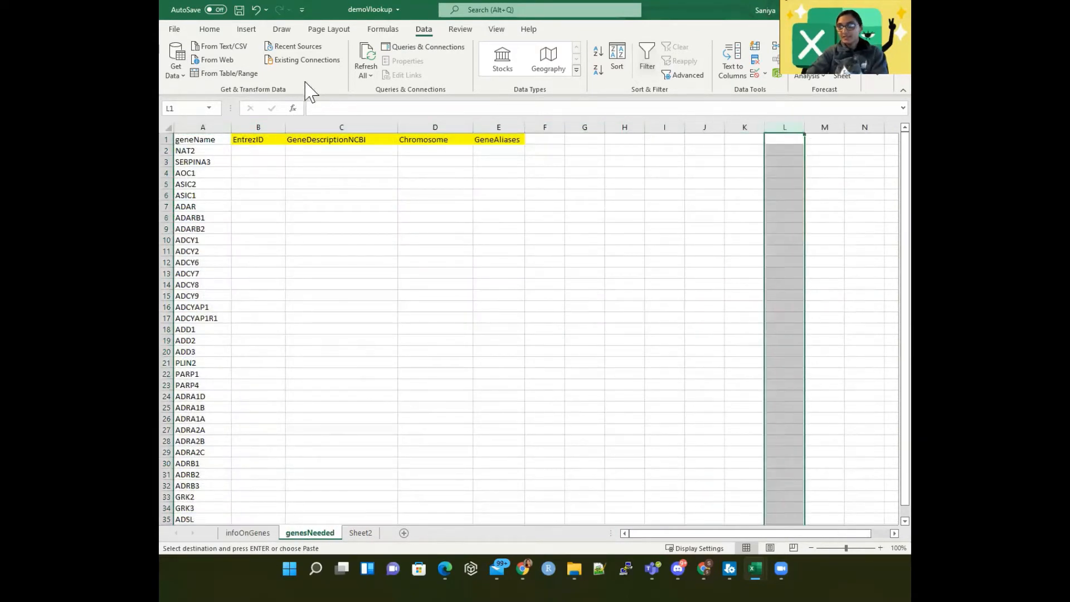
click(210, 29)
click(176, 58)
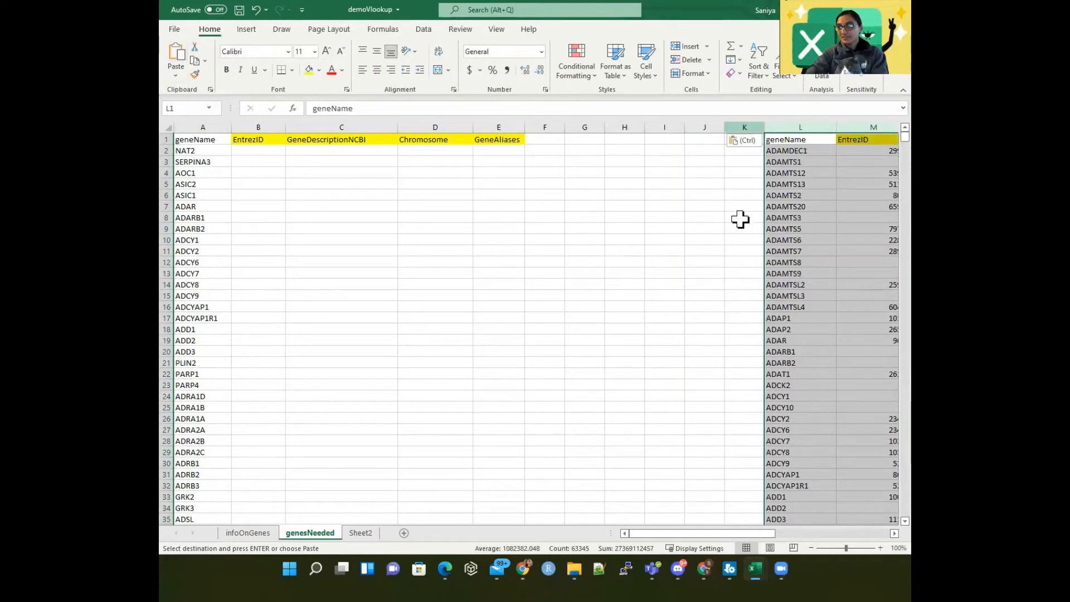
click(741, 219)
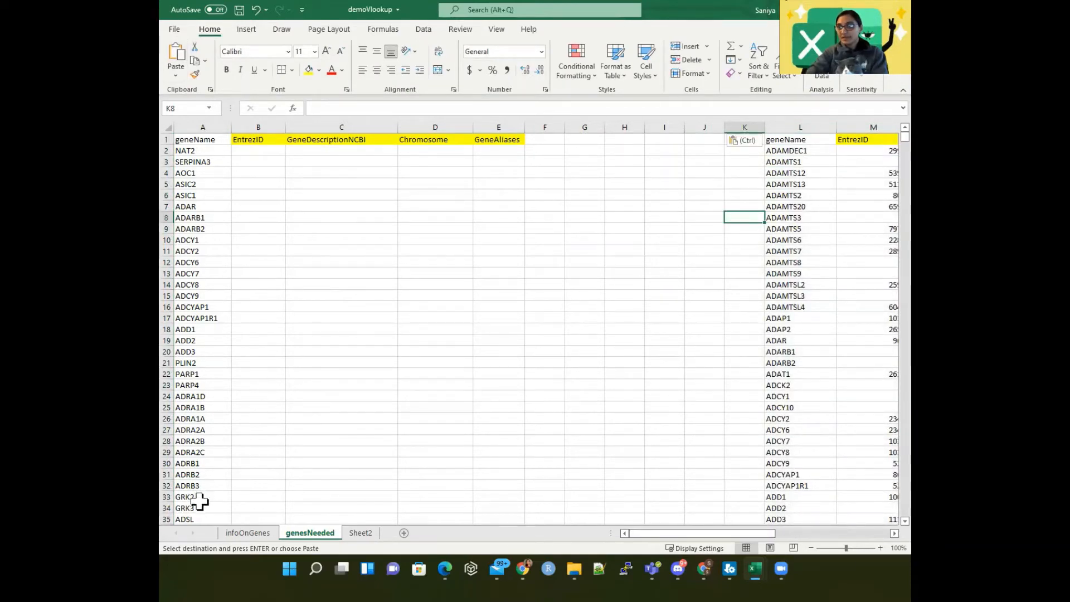
- Examine how far the gene name list extends in column A of the infoOnGenes sheet
click(245, 533)
click(191, 149)
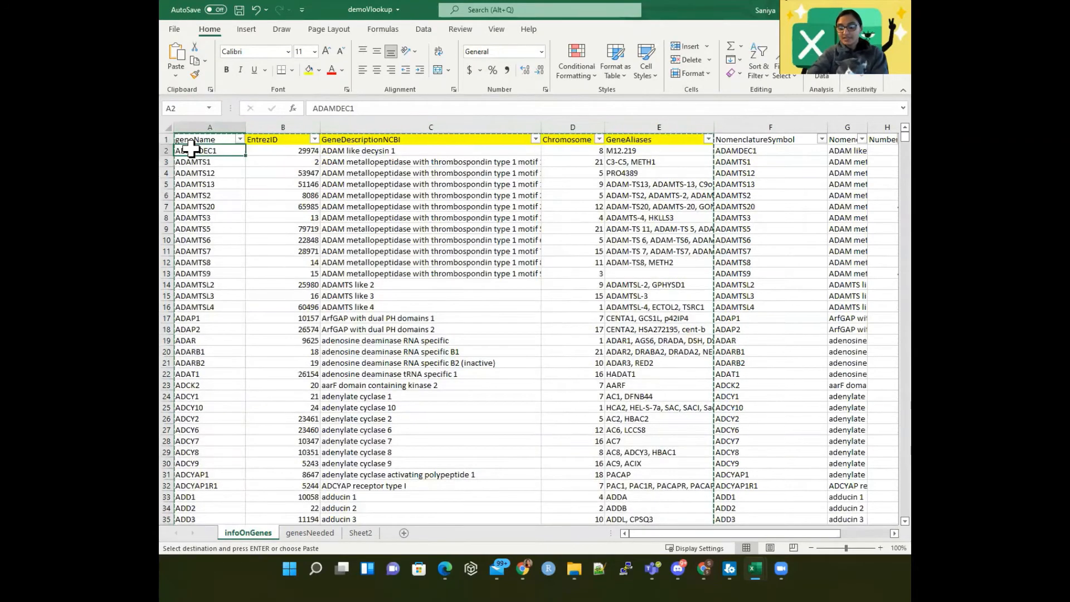
key(ctrl+shift+Down)
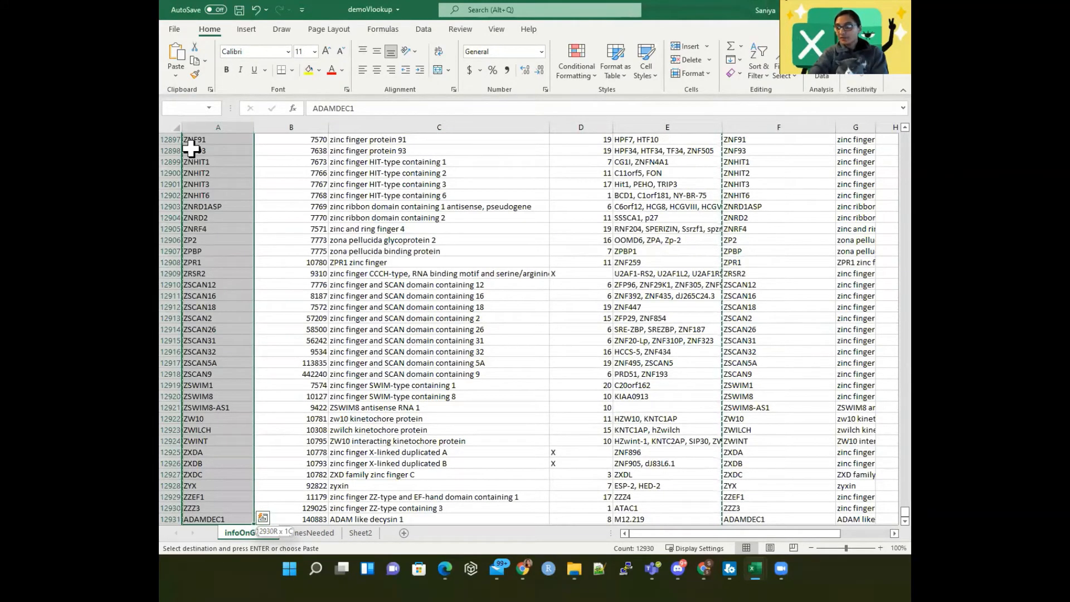
key(ctrl+shift+Up)
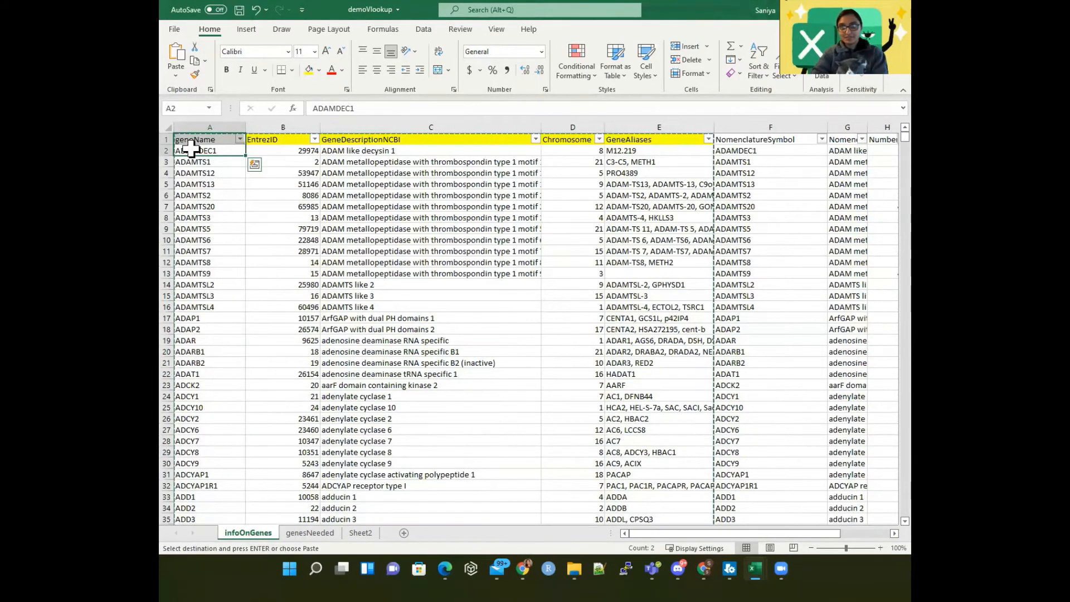
click(191, 149)
click(211, 174)
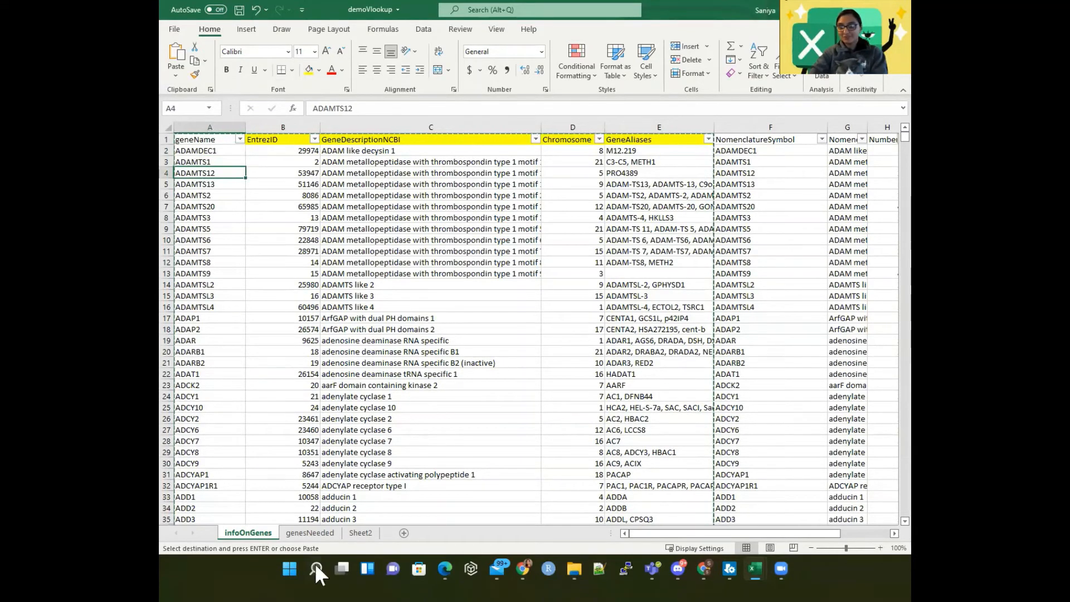
- Examine how far the gene name list extends in column A of the genesNeeded sheet
click(310, 533)
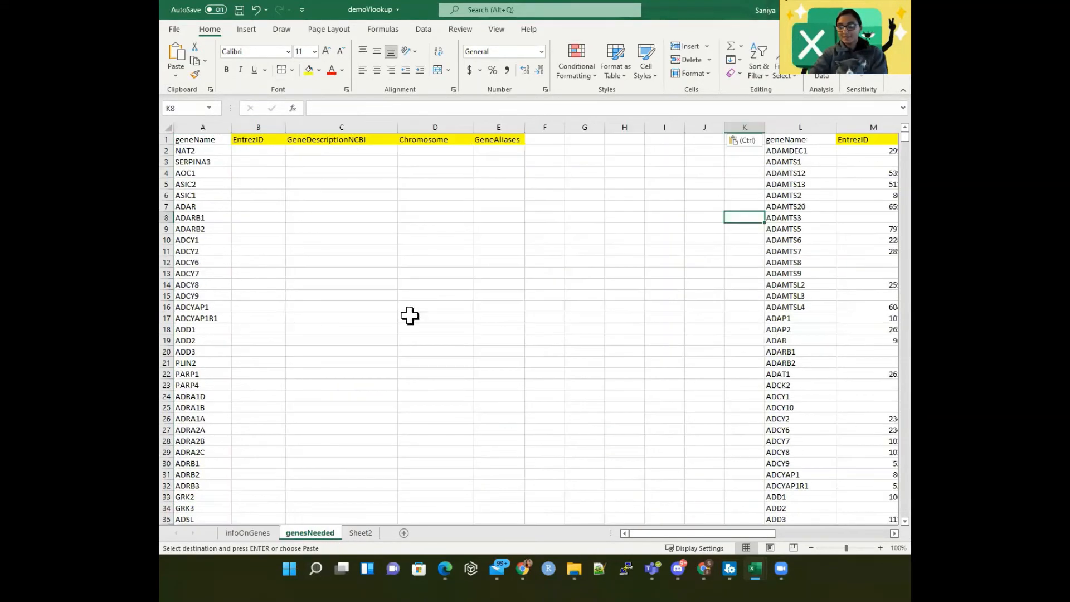
click(208, 151)
key(ctrl+shift+Down)
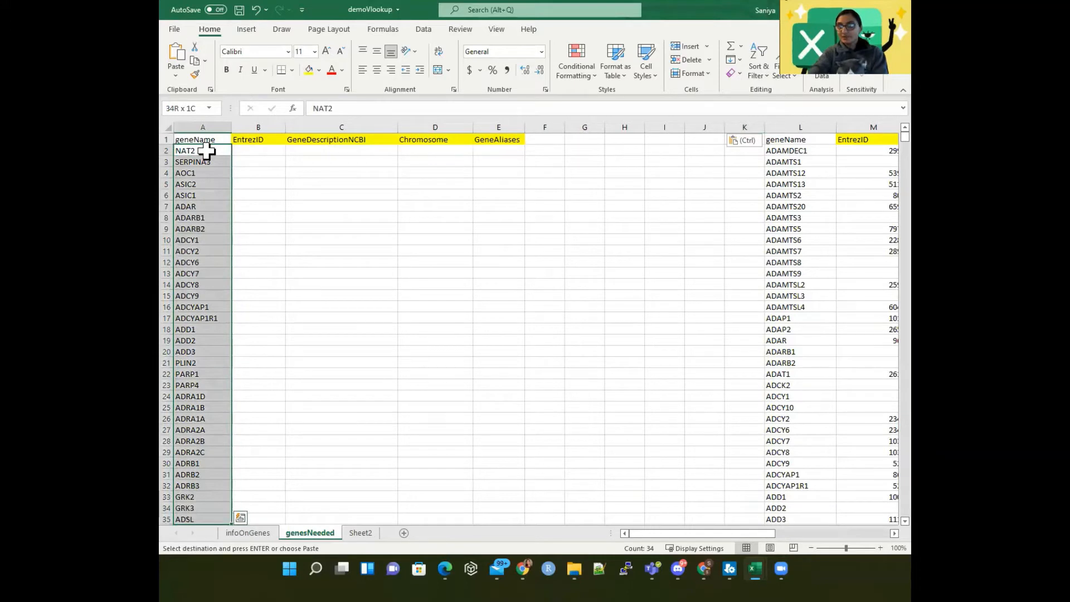
key(ctrl+shift+Up)
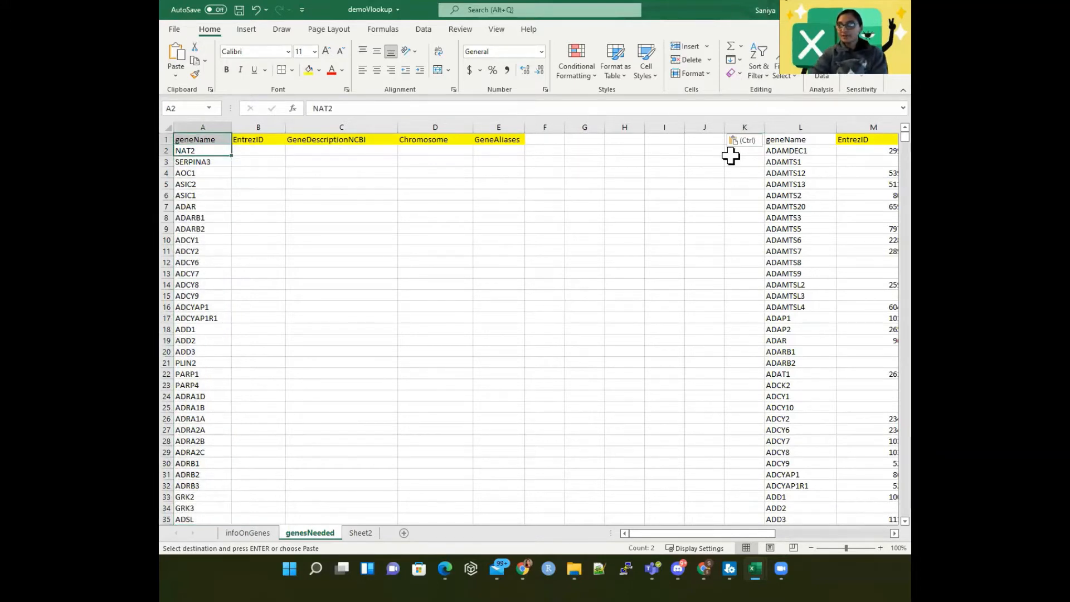
- Delete the empty columns I to K so the pasted gene table starts at column I
double_click(730, 160)
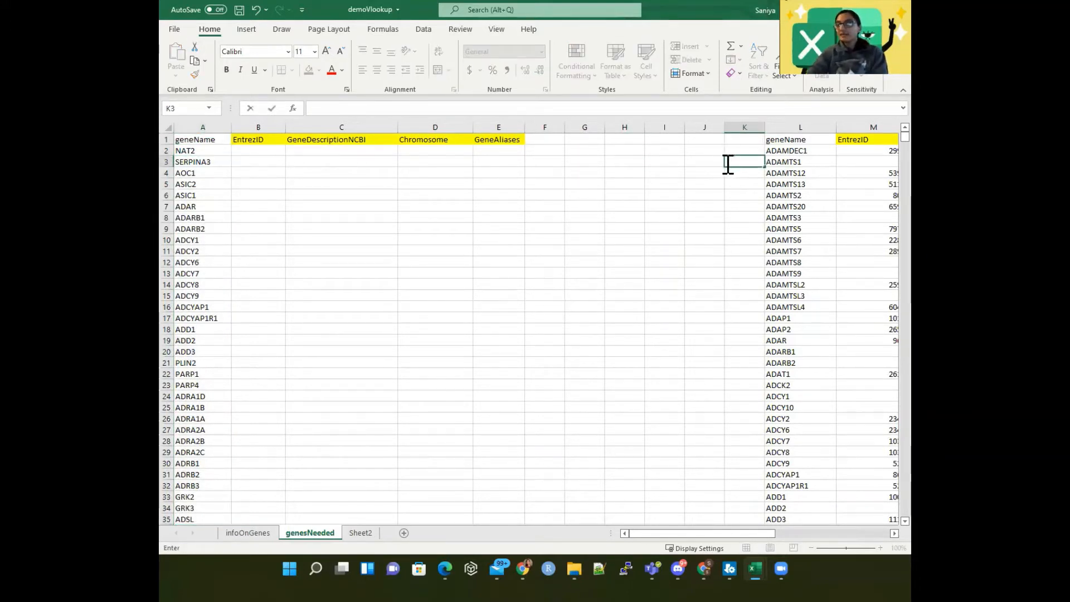
drag(671, 122, 732, 121)
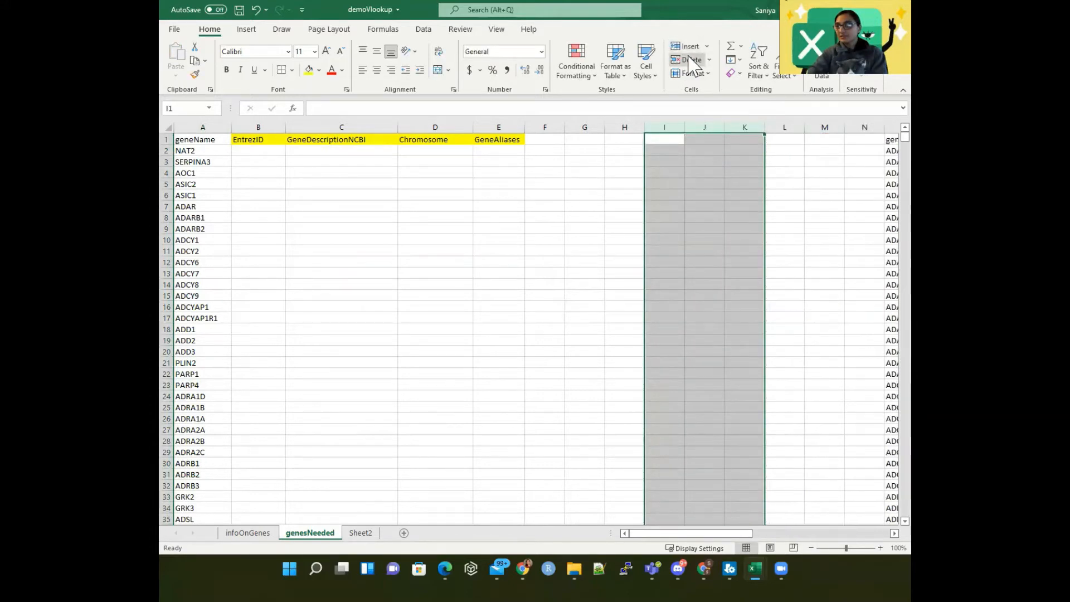
click(691, 60)
click(680, 160)
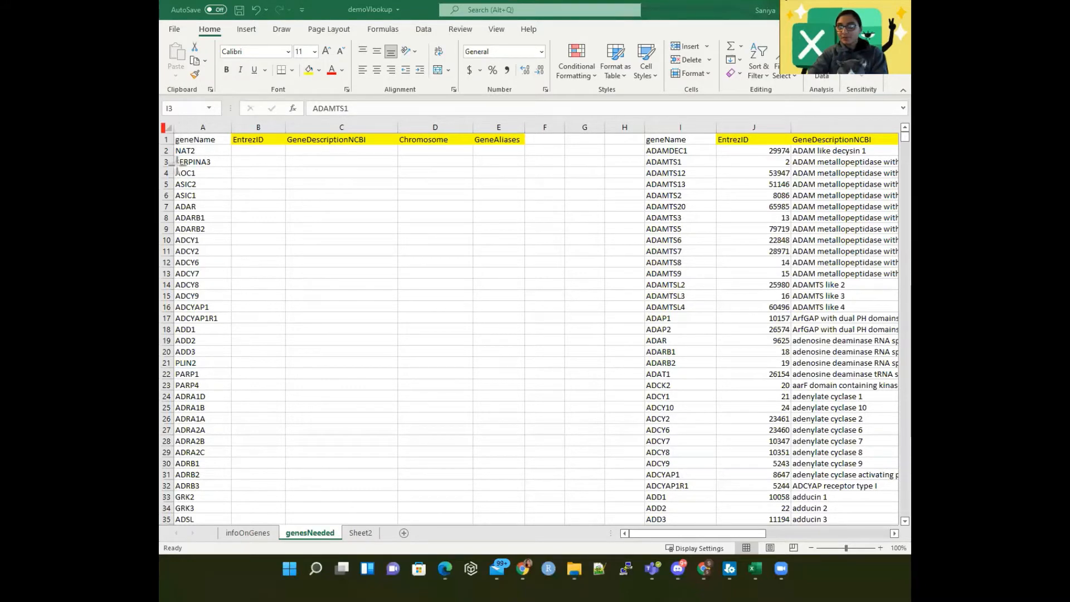
- Annotate the geneName list in column A with a red rectangle and zoom the sheet out to 80%
mouse_move(177, 165)
mouse_down()
mouse_move(233, 442)
mouse_move(228, 543)
mouse_up()
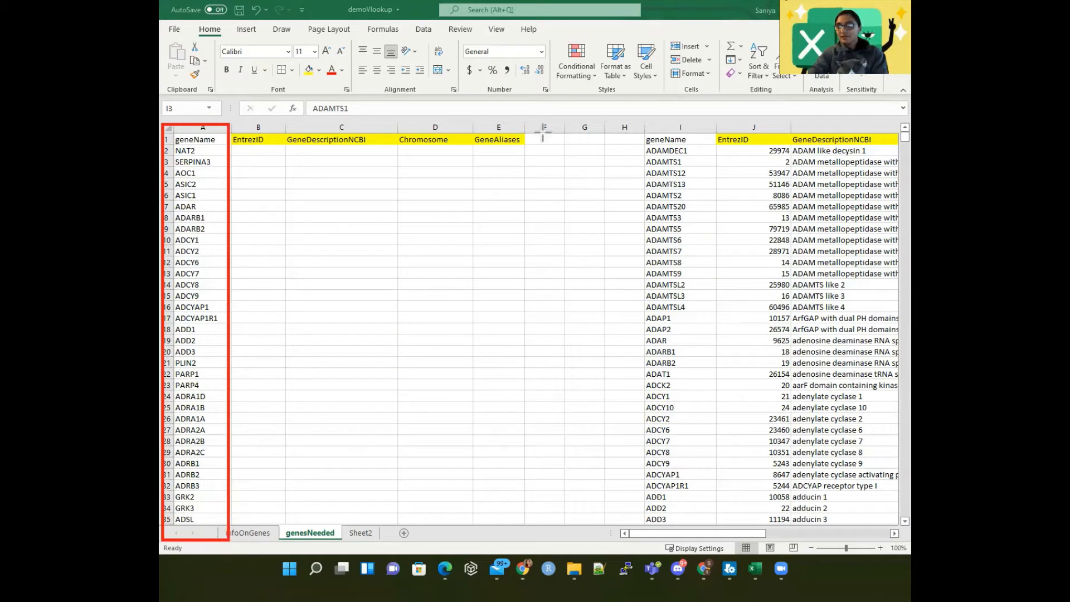
click(668, 534)
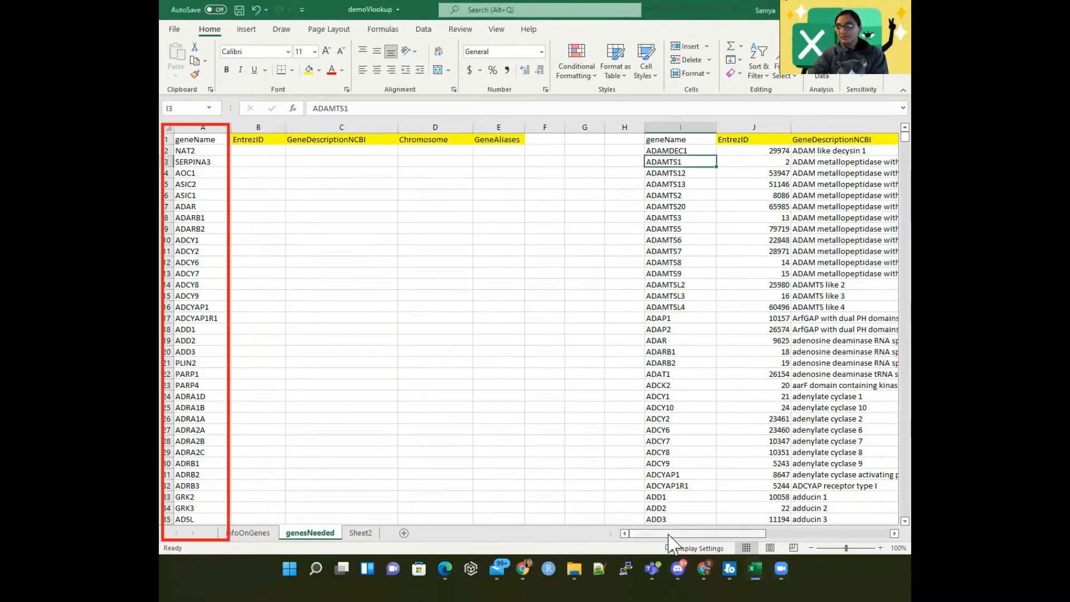
click(808, 549)
click(808, 549)
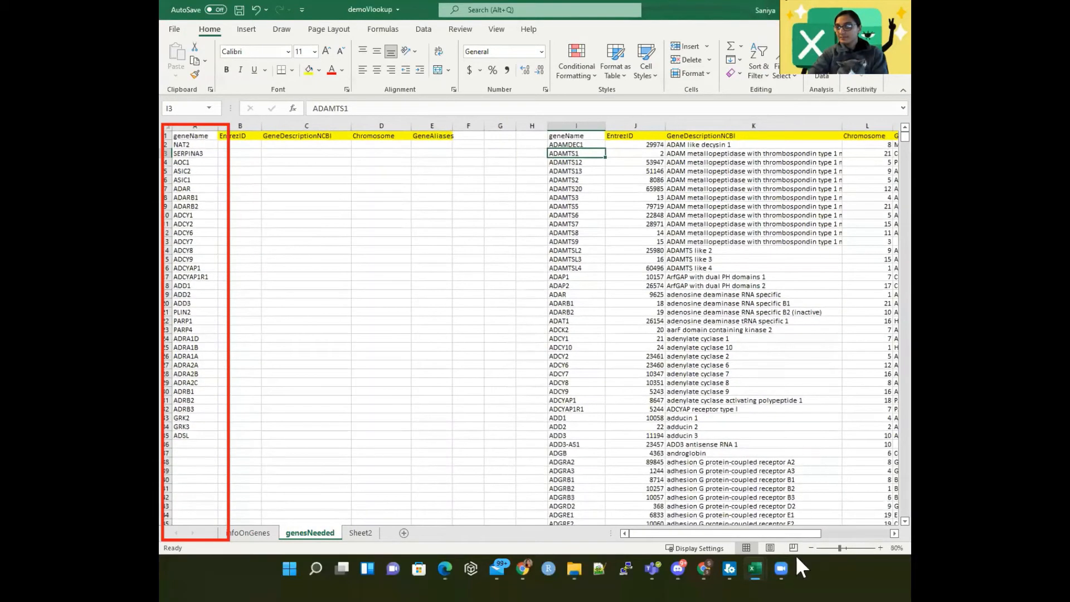
- Delete the empty columns H and G so the pasted gene table starts at column G
click(530, 119)
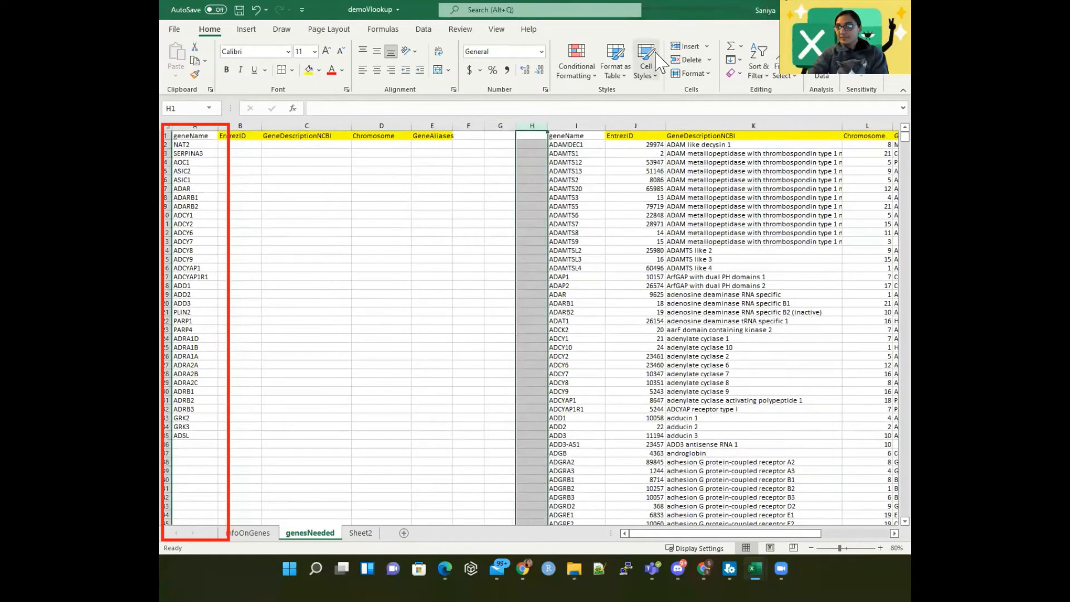
click(689, 59)
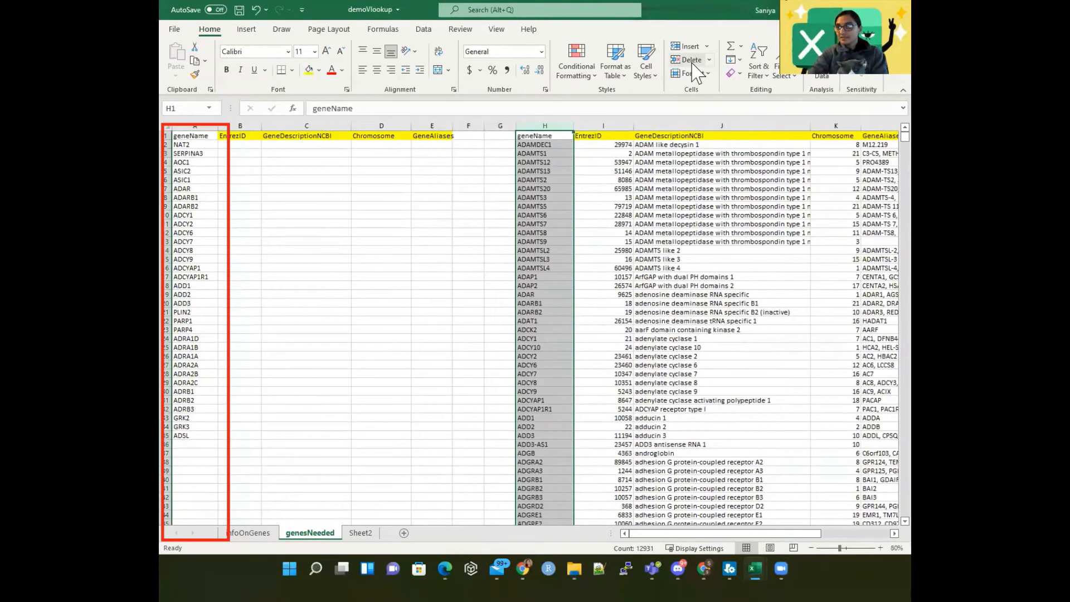
click(496, 126)
click(689, 60)
click(645, 205)
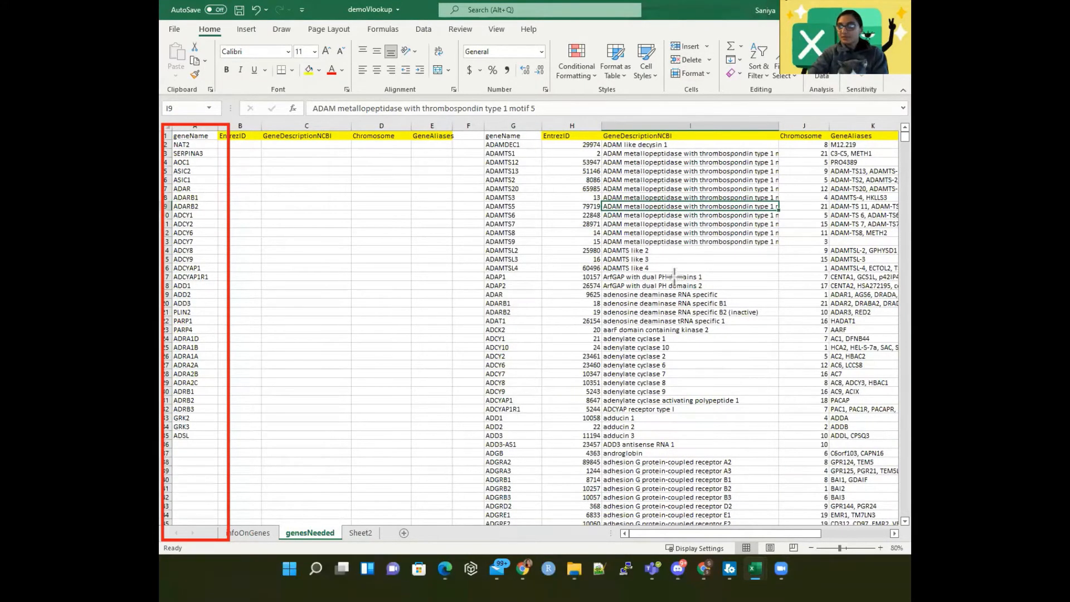
- Draw a red rectangle around the geneName column G and a green rectangle around the whole pasted gene table
mouse_move(480, 120)
mouse_down()
mouse_move(540, 318)
mouse_move(545, 548)
mouse_up()
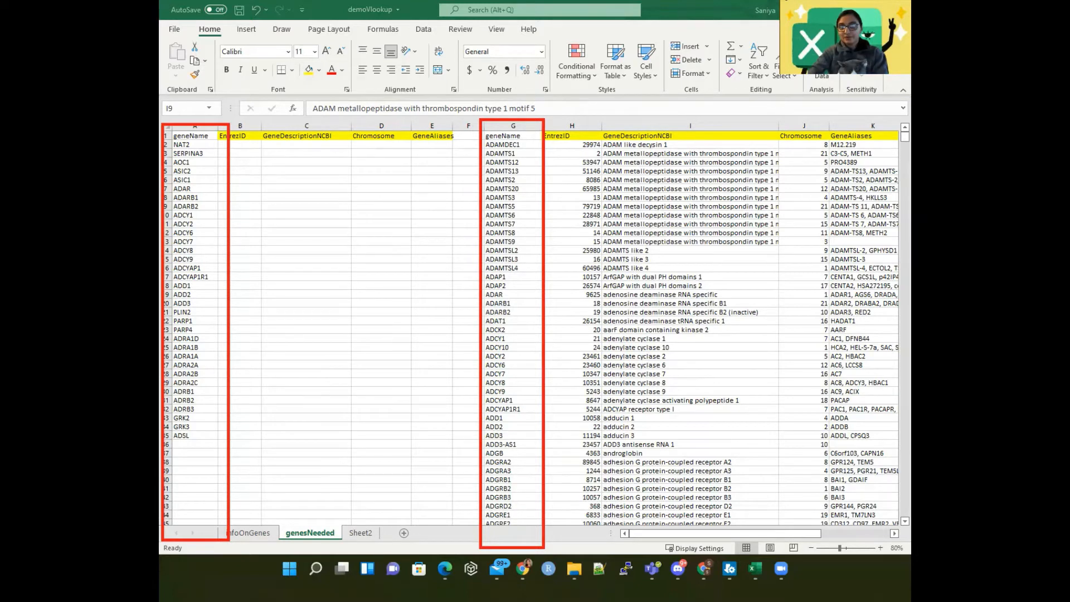
mouse_move(481, 113)
mouse_down()
mouse_move(770, 386)
mouse_move(864, 517)
mouse_move(906, 533)
mouse_move(894, 529)
mouse_up()
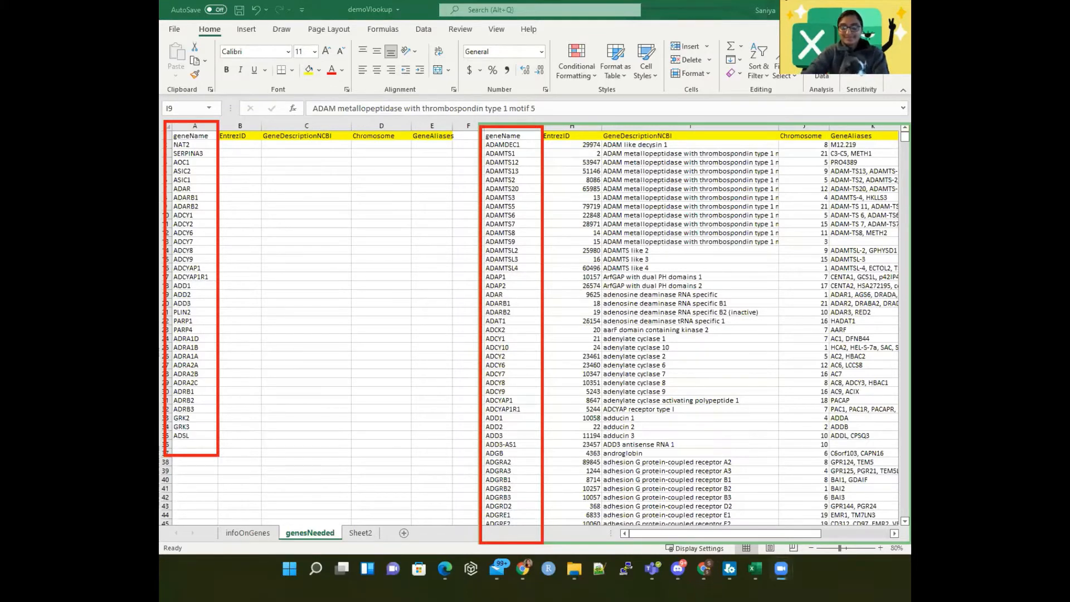
- Place a red text annotation reading 1 above the pasted table's geneName column
click(185, 87)
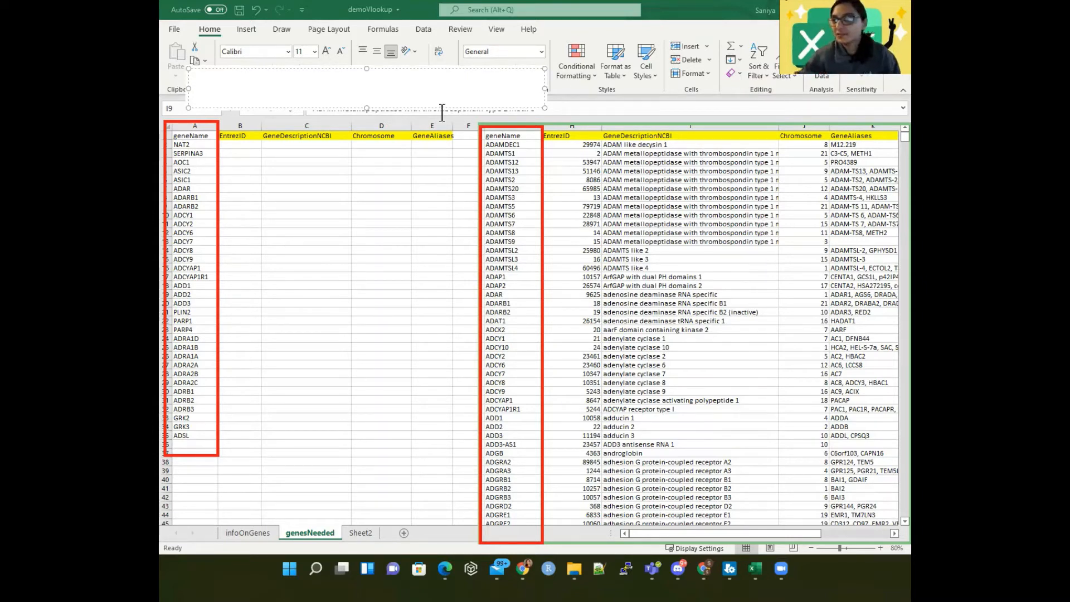
drag(430, 105, 734, 118)
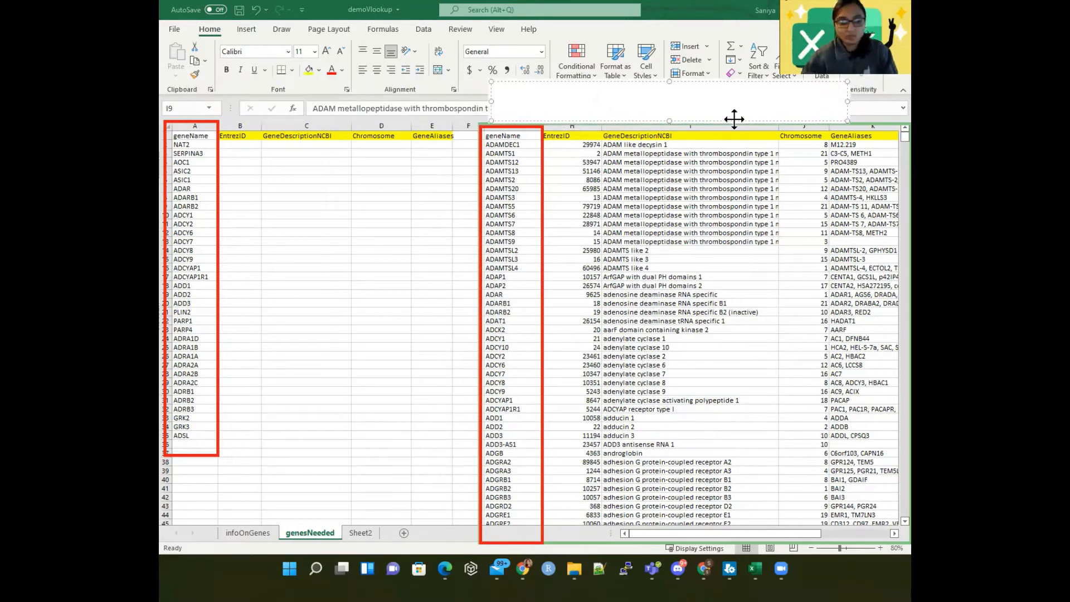
text(1)
mouse_move(616, 82)
mouse_down()
mouse_move(599, 74)
mouse_move(610, 78)
mouse_up()
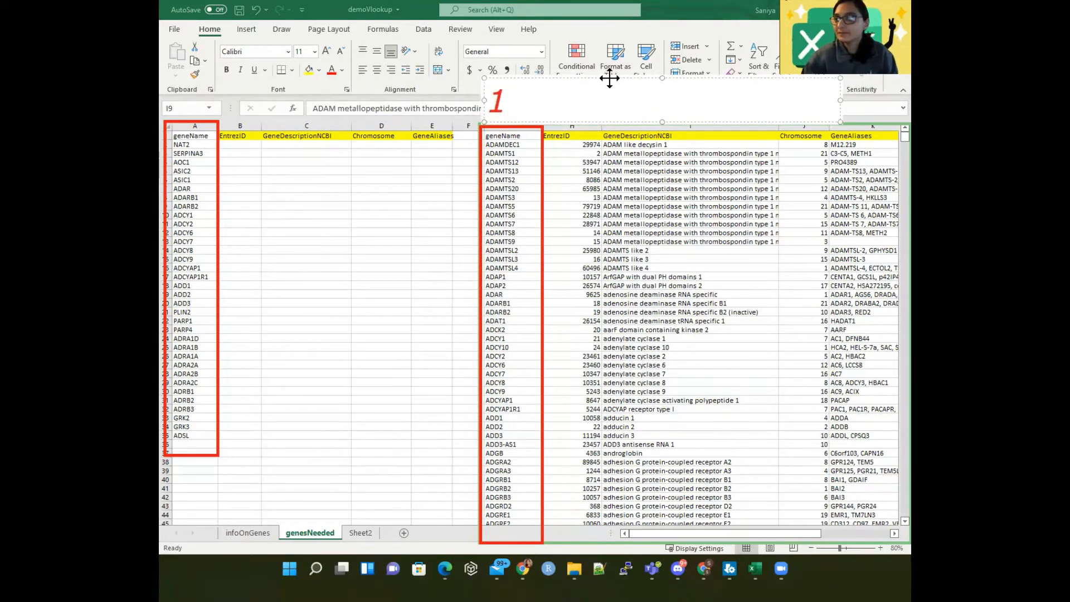
click(537, 152)
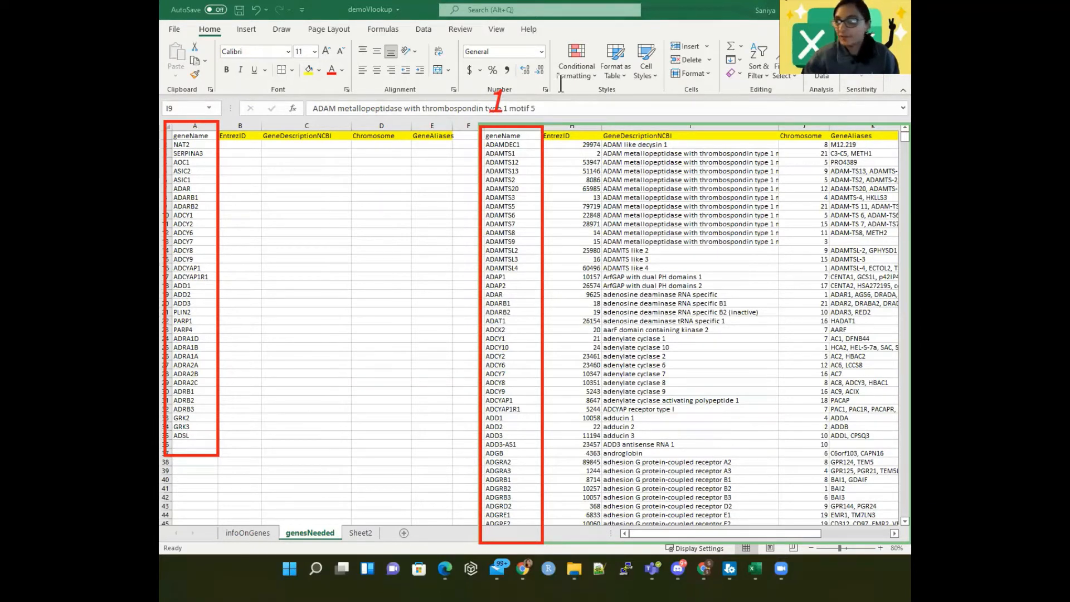
- Label the pasted table's EntrezID, GeneDescriptionNCBI and Chromosome columns with blue text annotations 2, 3 and 4
click(562, 108)
text(2)
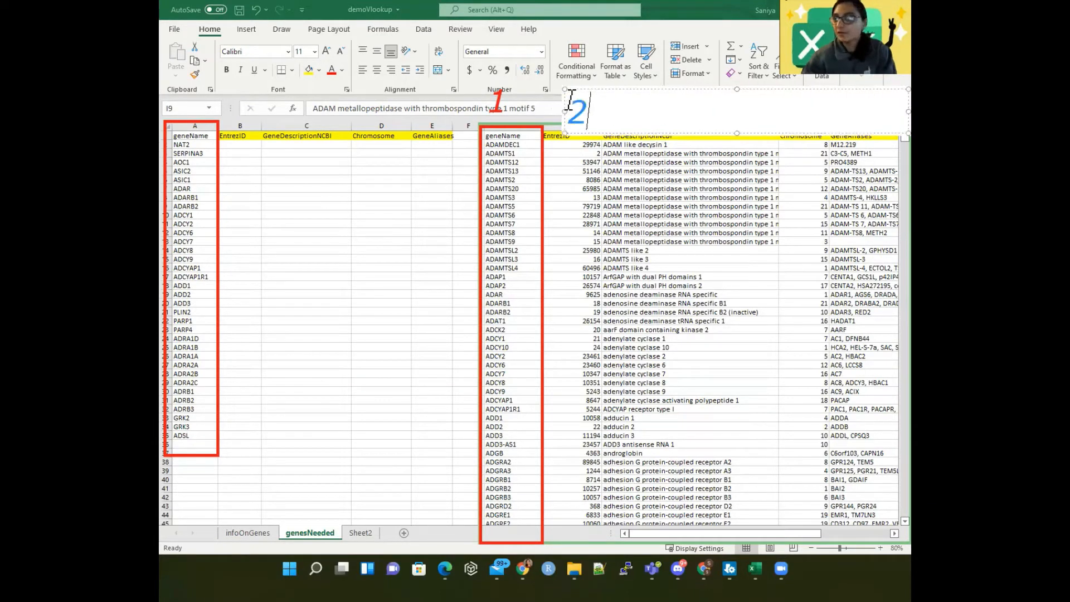
drag(589, 88, 577, 73)
click(635, 161)
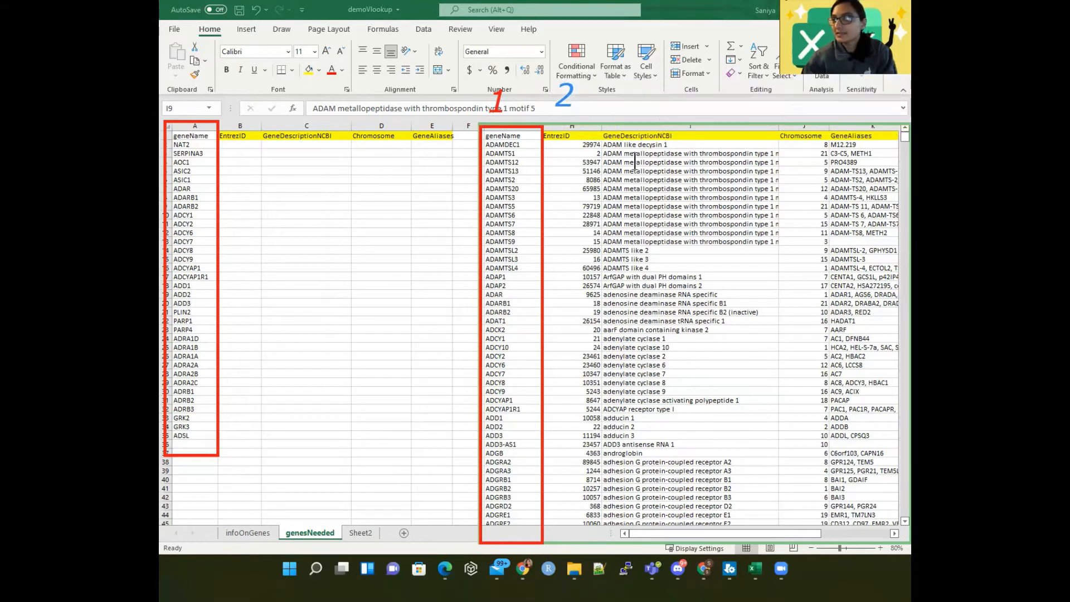
click(644, 105)
text(3)
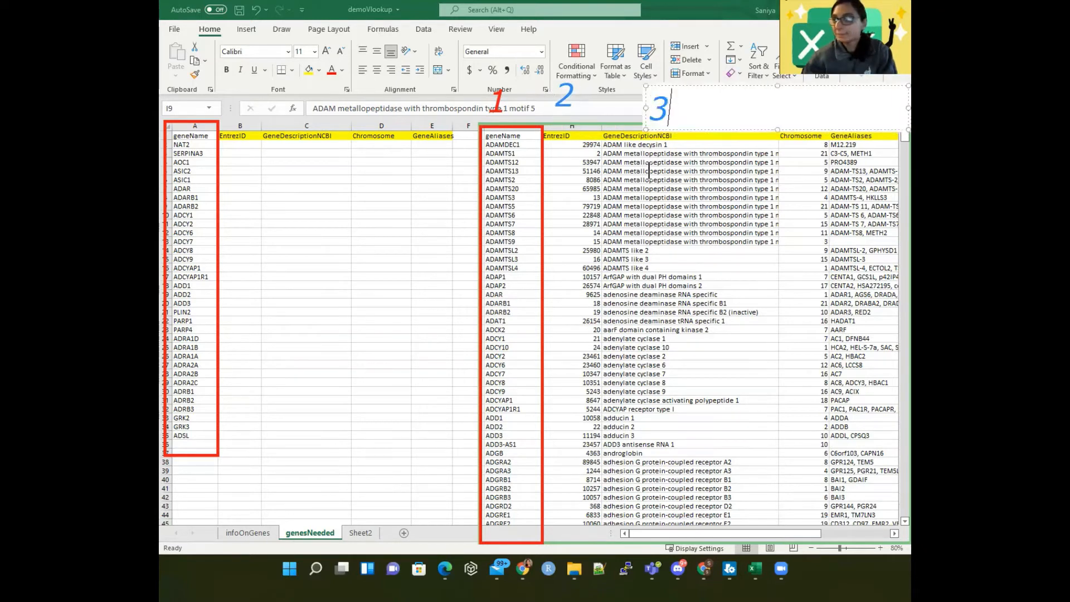
drag(671, 84, 657, 70)
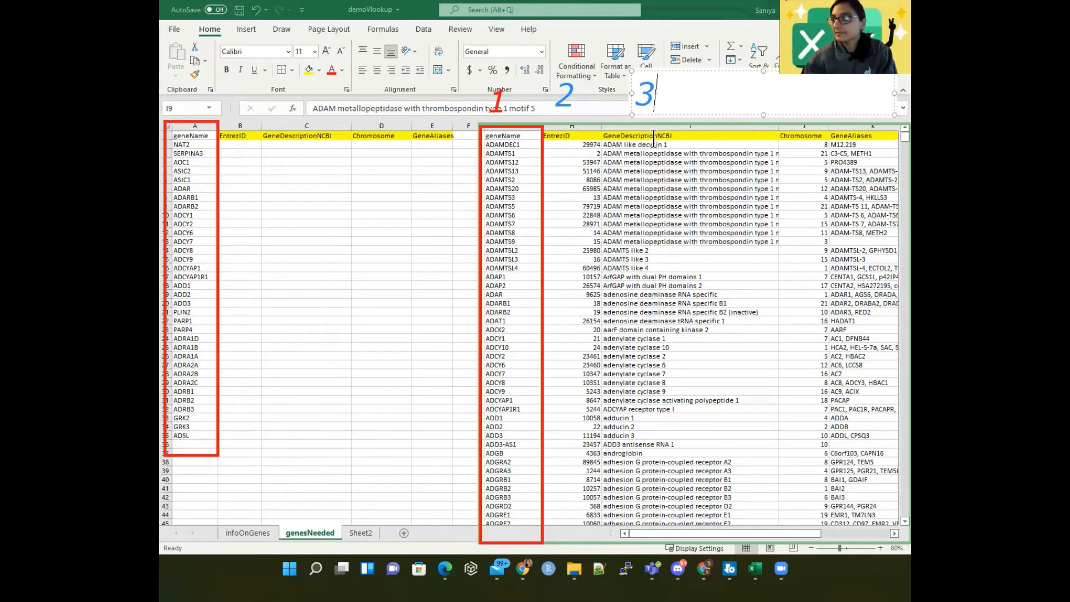
click(788, 89)
text(4)
click(858, 106)
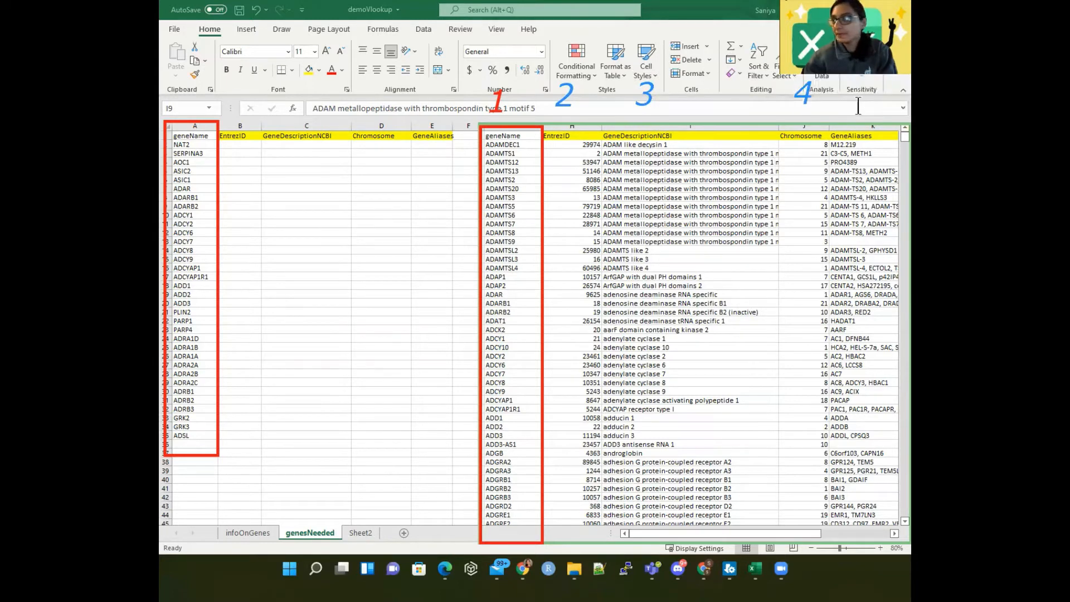
- Label the pasted table's GeneAliases column with a blue text annotation reading 5
click(843, 92)
text(6)
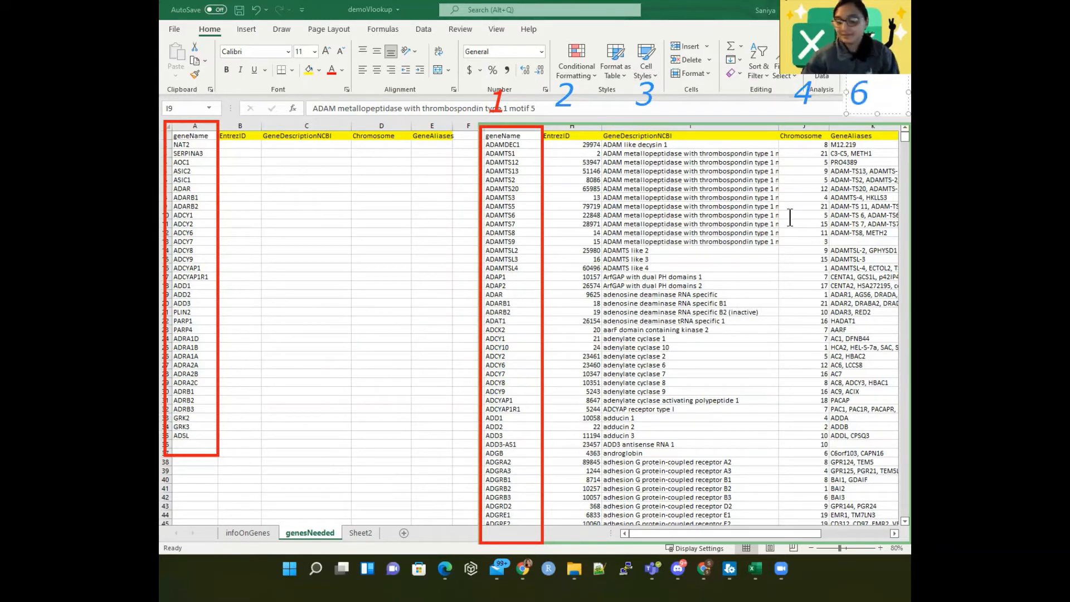
key(BackSpace)
text(5)
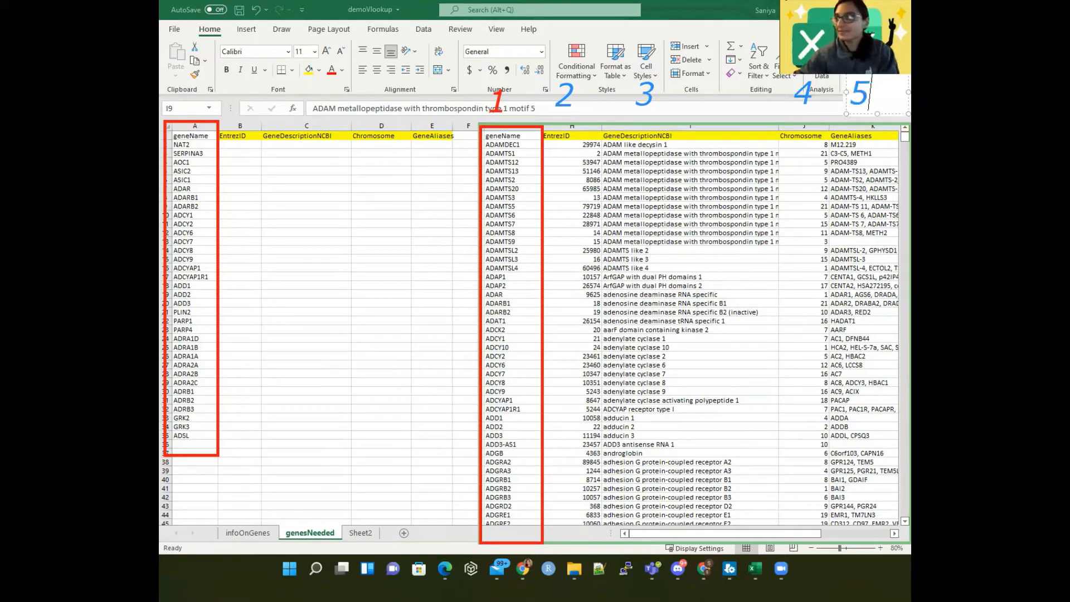
click(737, 279)
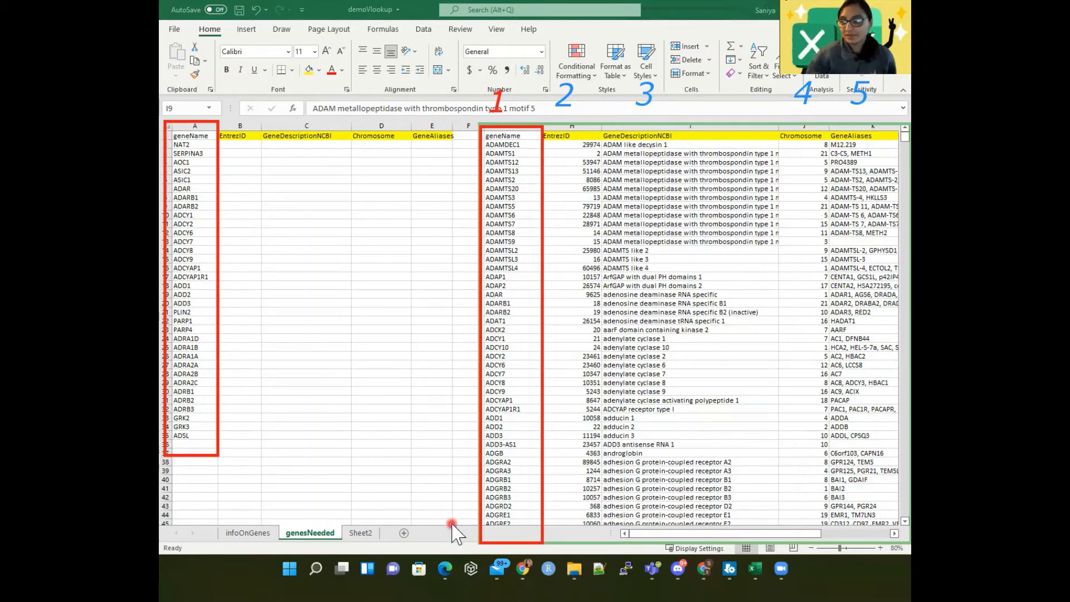
- Start a VLOOKUP formula in cell B2 under EntrezID with A2 as the lookup value
click(237, 144)
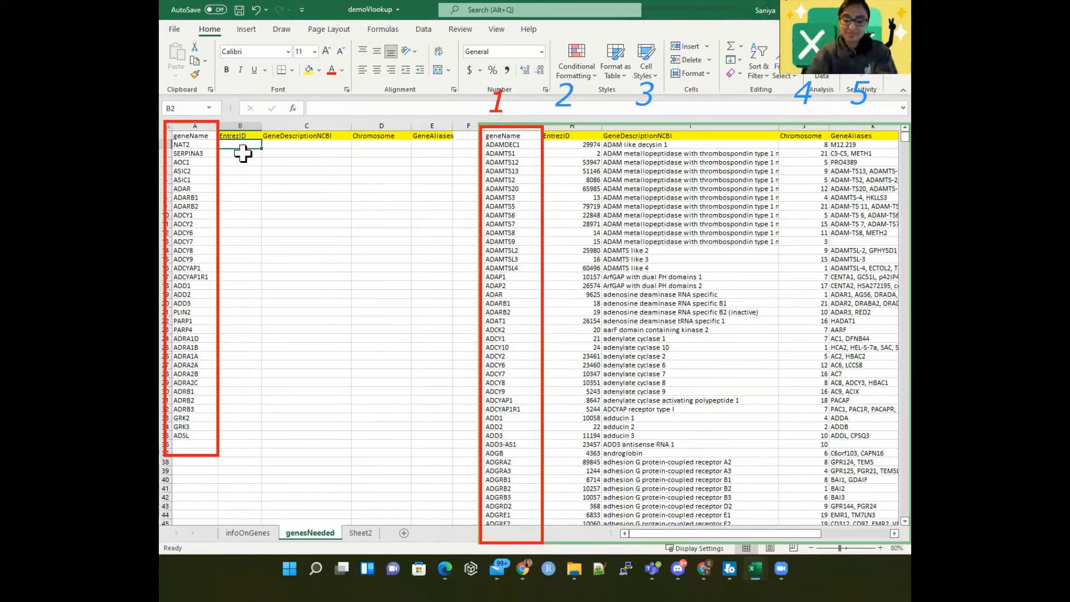
text(=v;p)
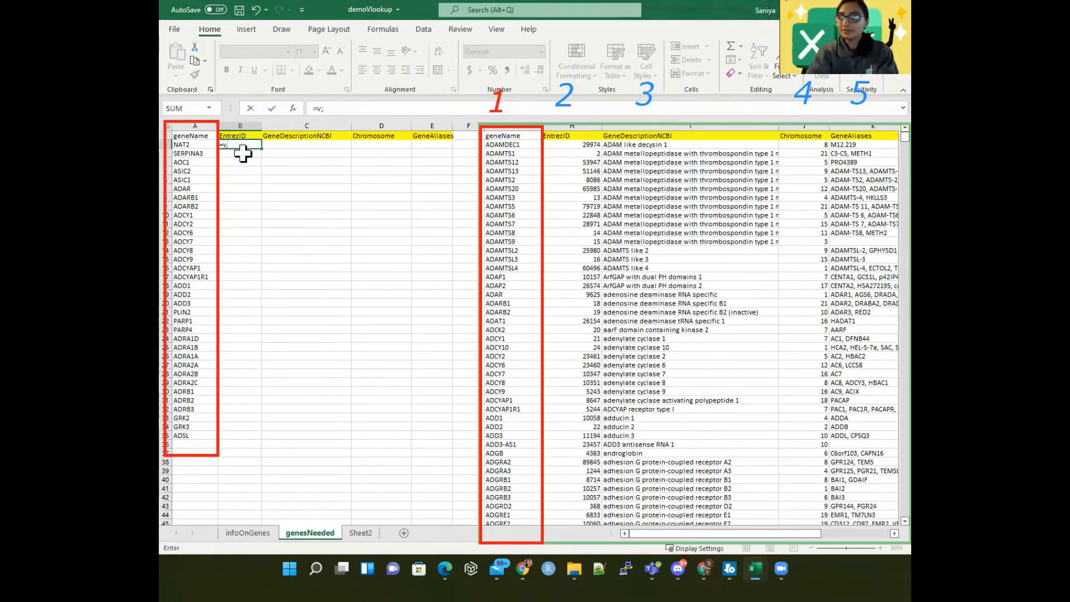
key(BackSpace)
key(BackSpace)
text(look)
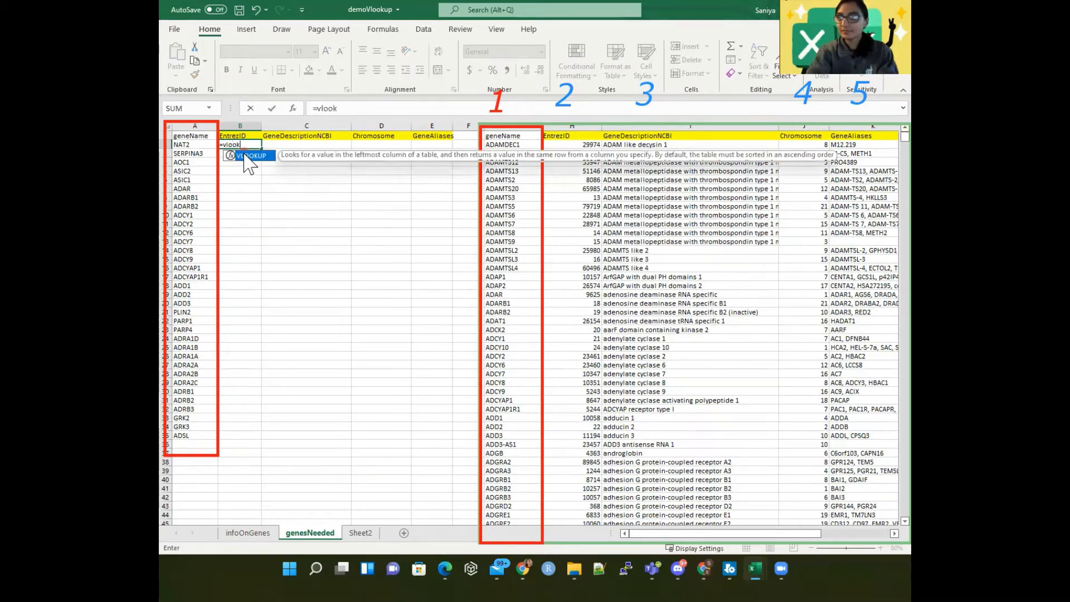
text(up)
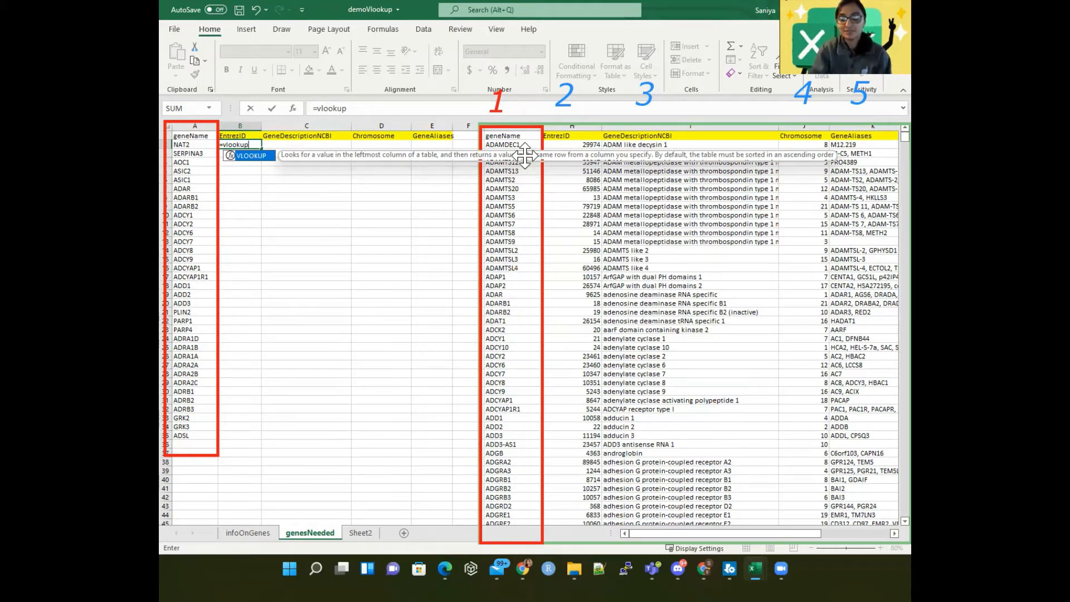
text(()
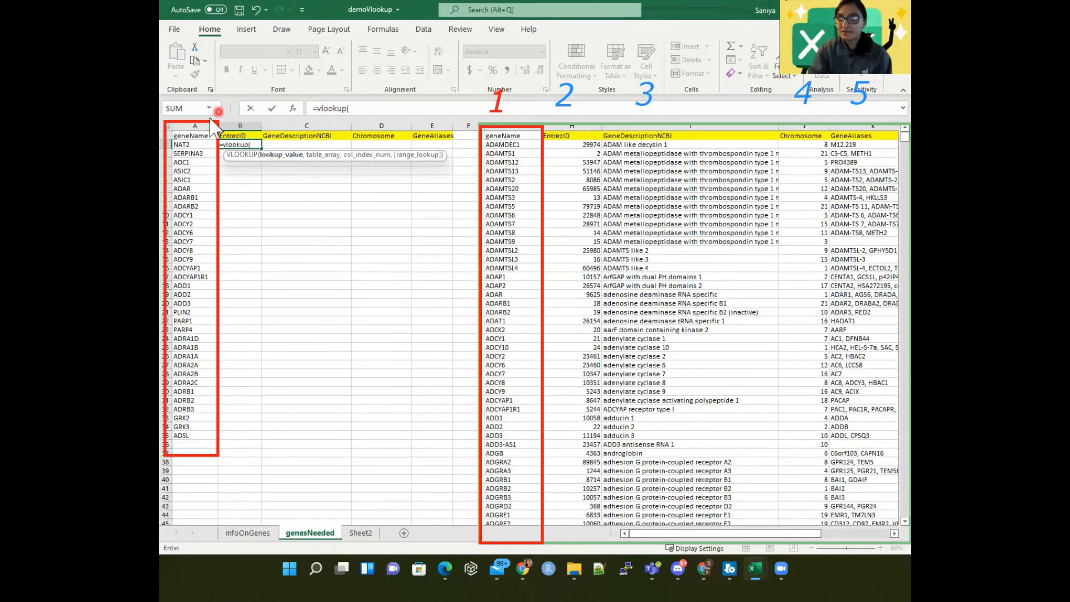
click(189, 144)
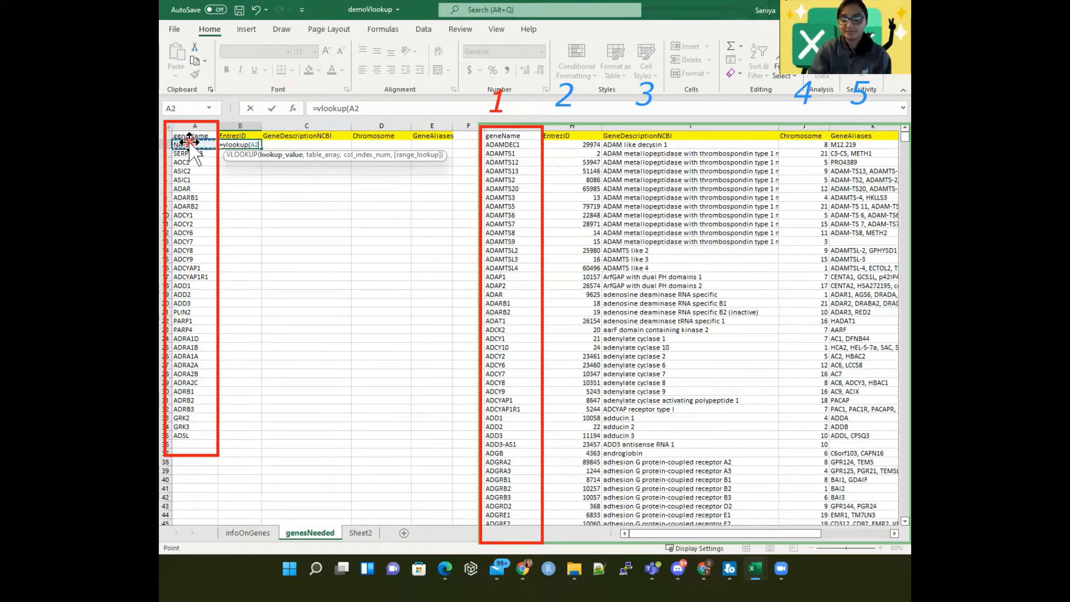
text(,)
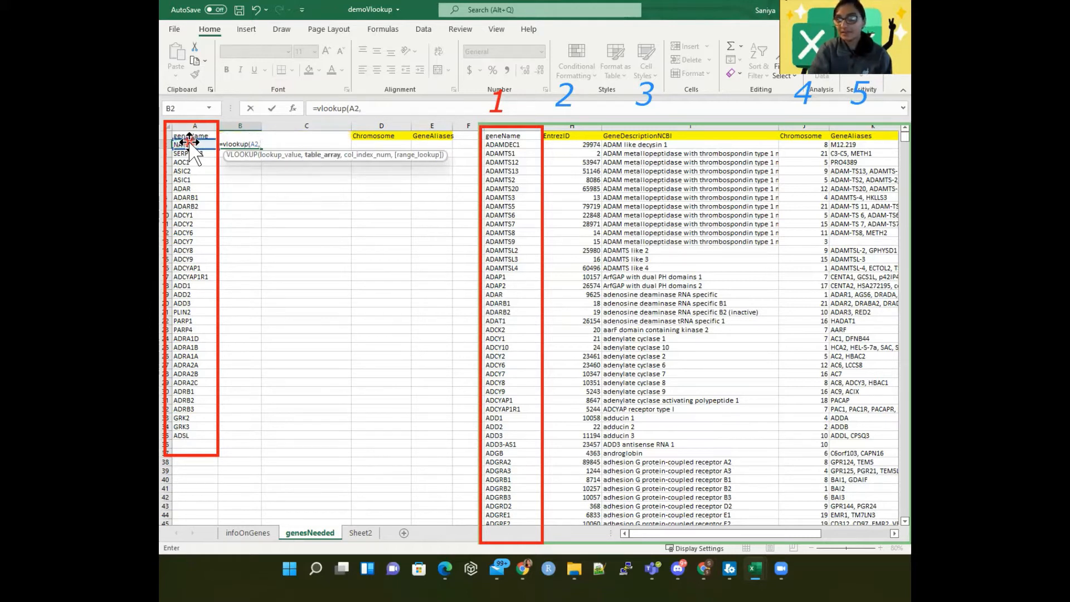
- Set the VLOOKUP's table array to the whole pasted gene table, G1:K12931
click(520, 134)
drag(520, 134, 844, 132)
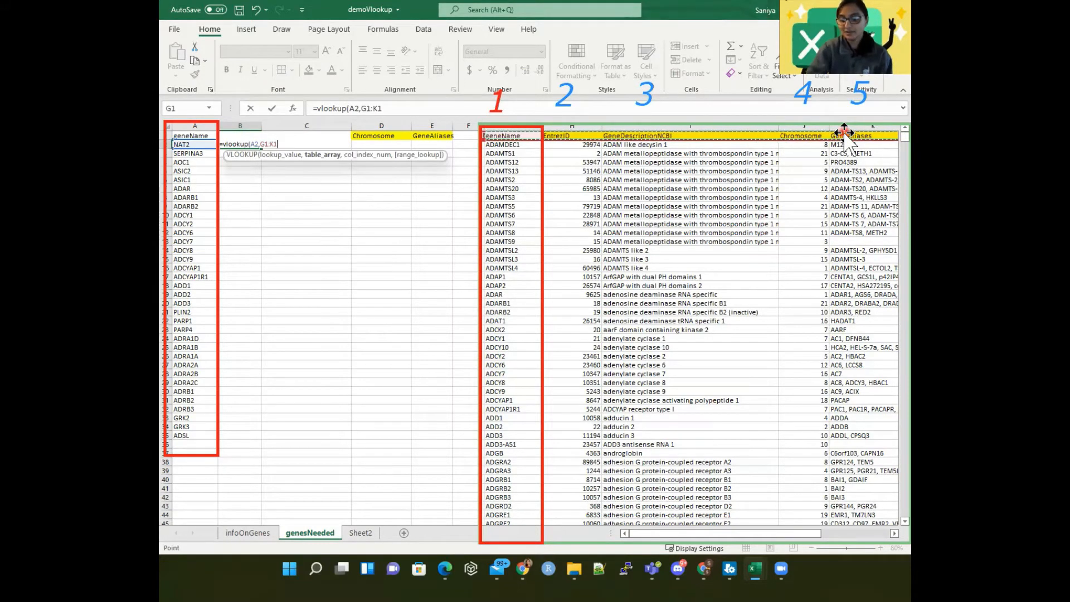
key(ctrl+shift+Down)
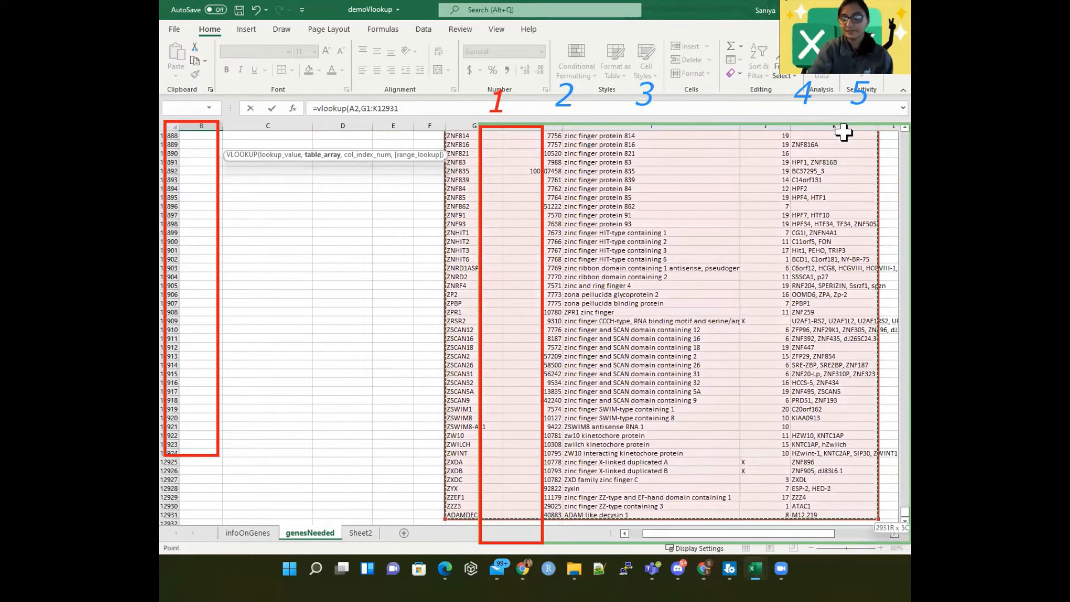
text(,)
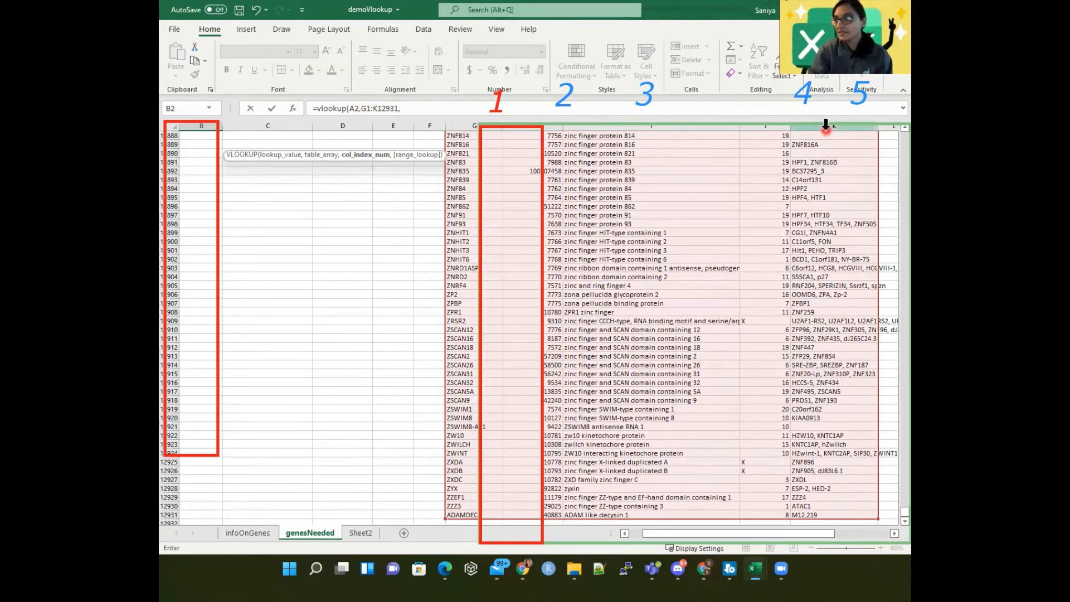
- Remove the row numbers from the formula's table array so it refers to the entire columns G:K
scroll(836, 227, up, 1)
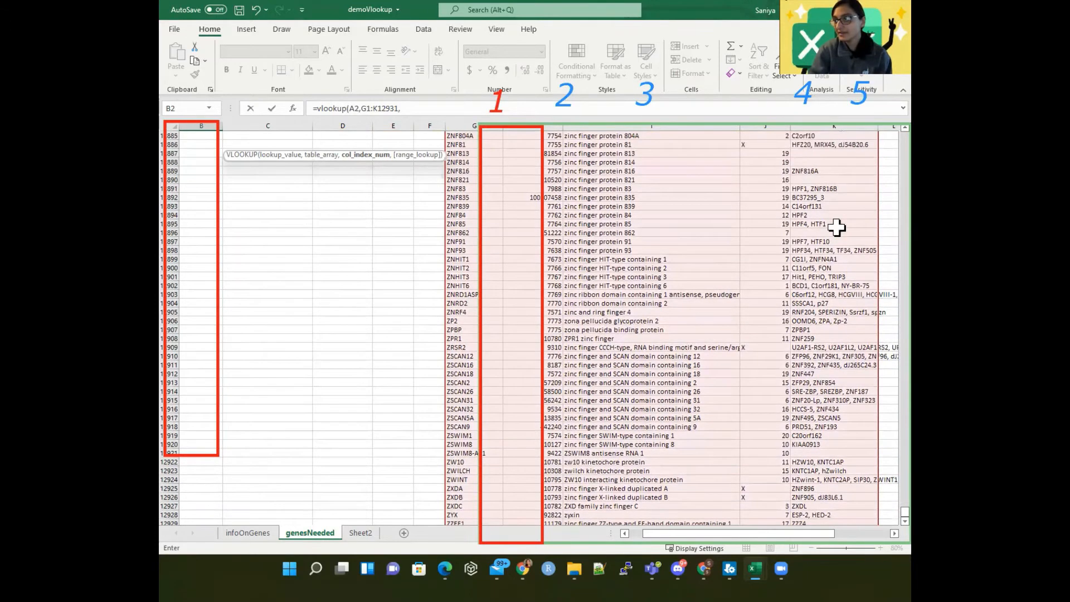
scroll(836, 234, down, 1)
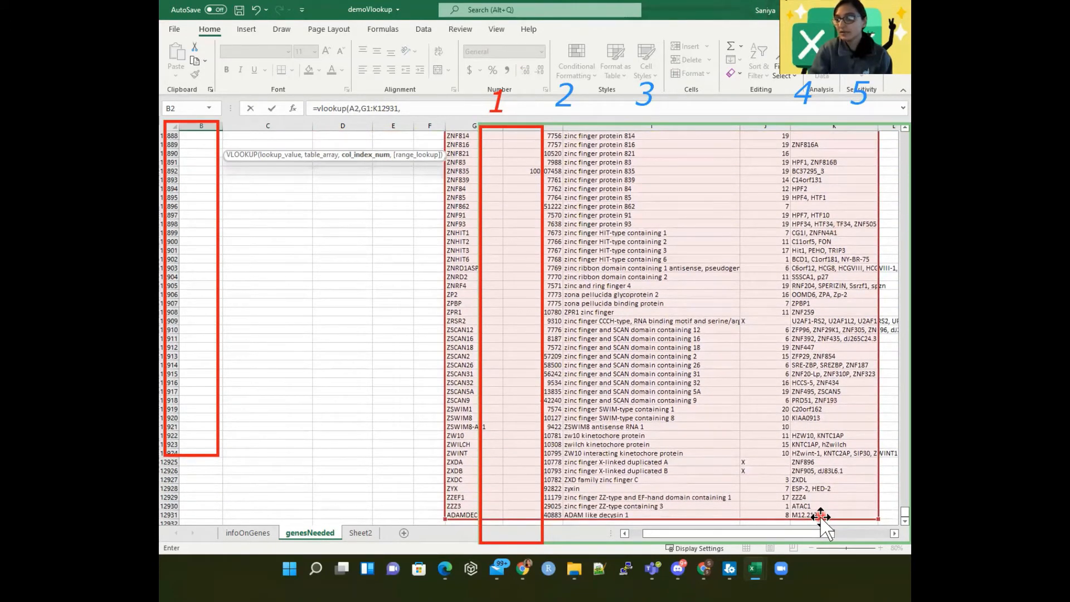
scroll(819, 514, up, 10)
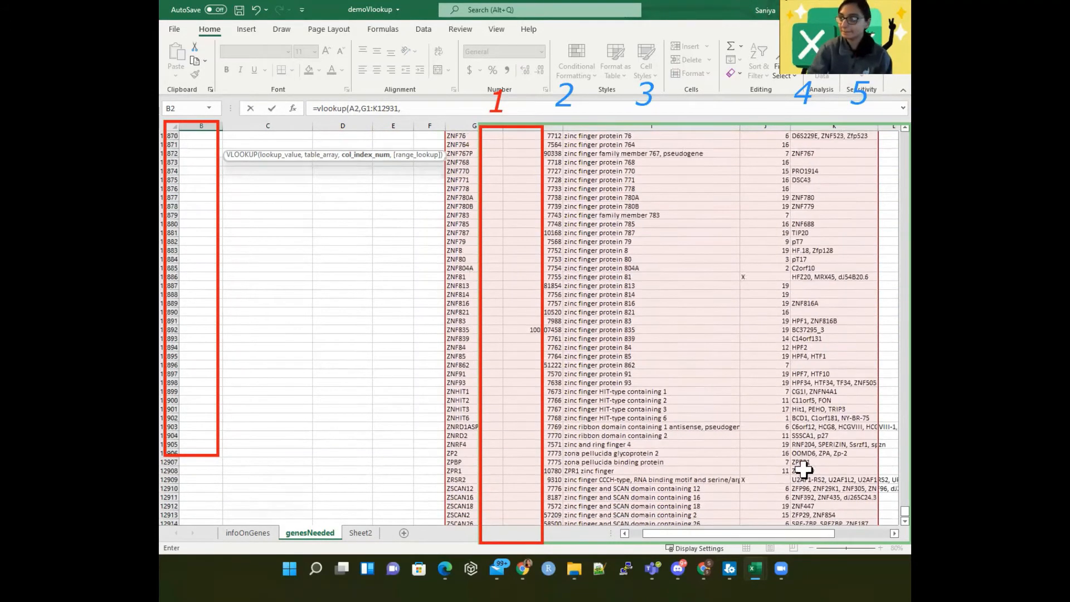
click(404, 105)
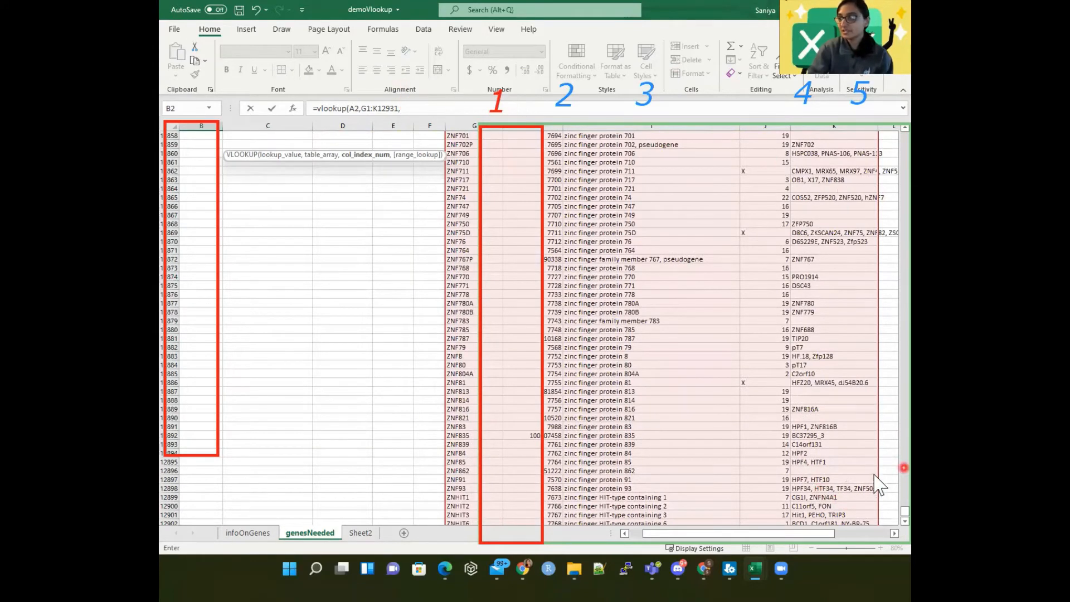
drag(874, 500, 875, 133)
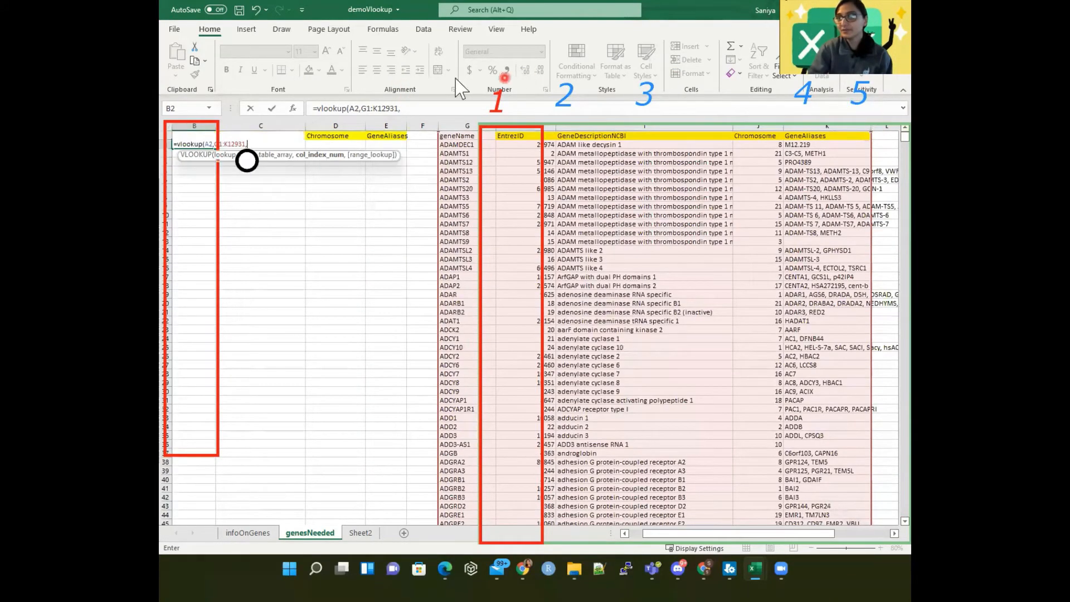
click(372, 108)
click(372, 108)
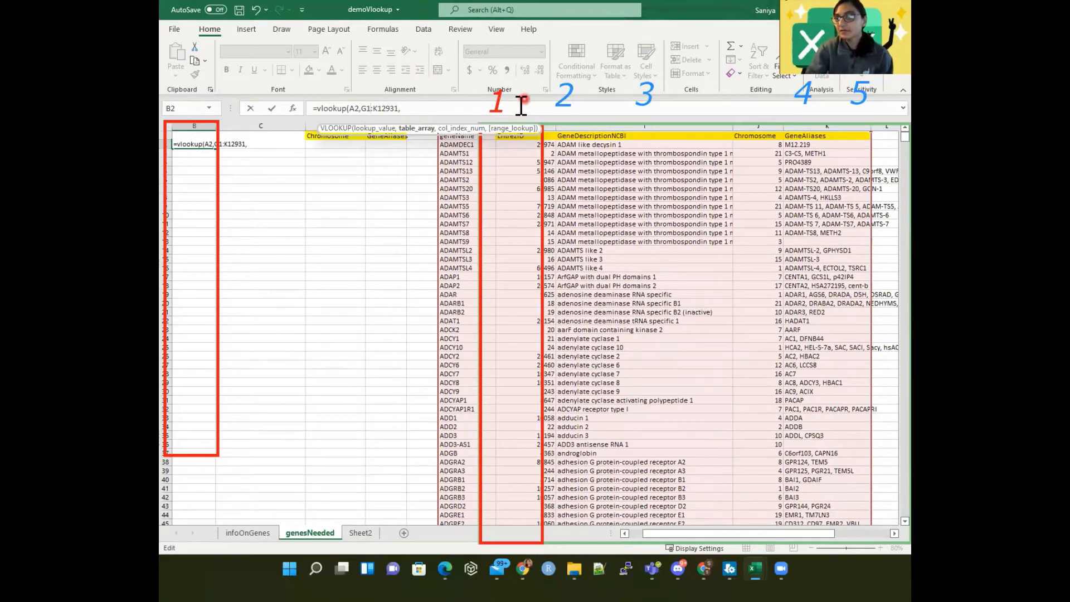
key(BackSpace)
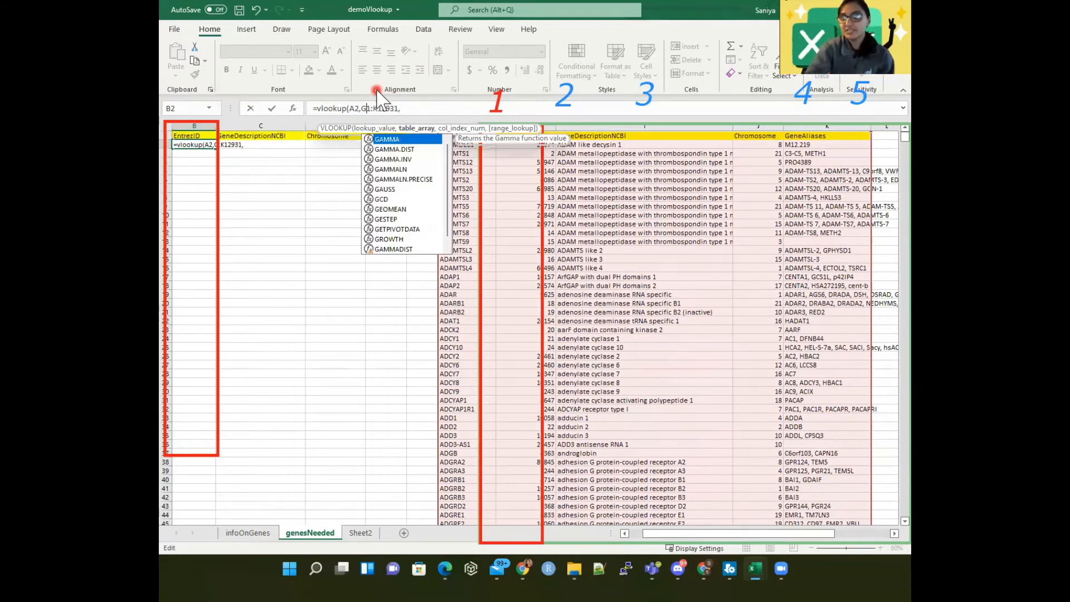
key(Delete)
key(Right)
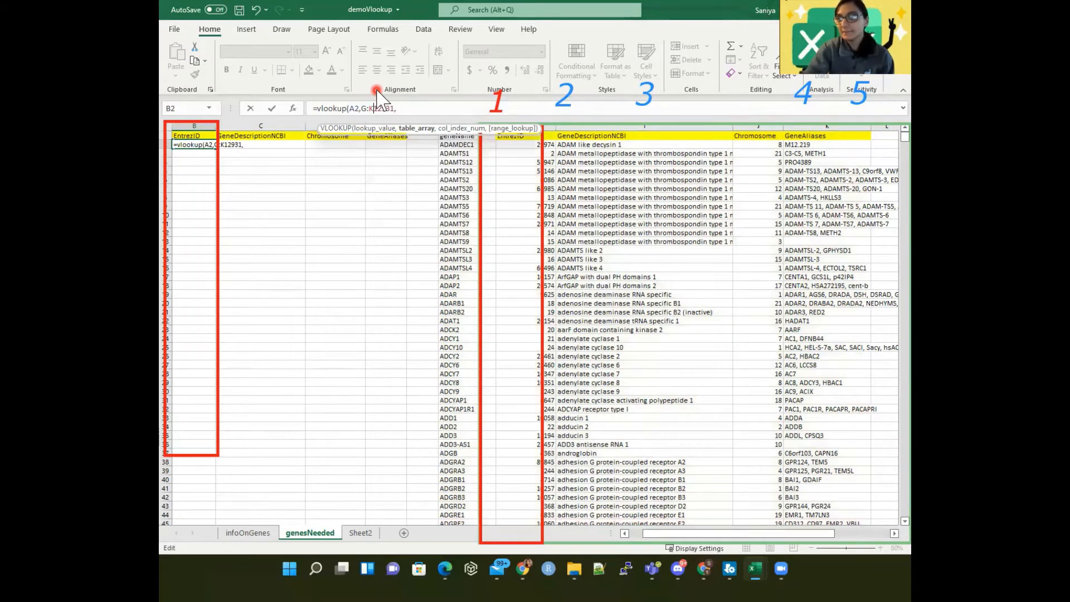
key(Delete)
key(Delete)
key(Delete)
key(Delete)
key(Delete)
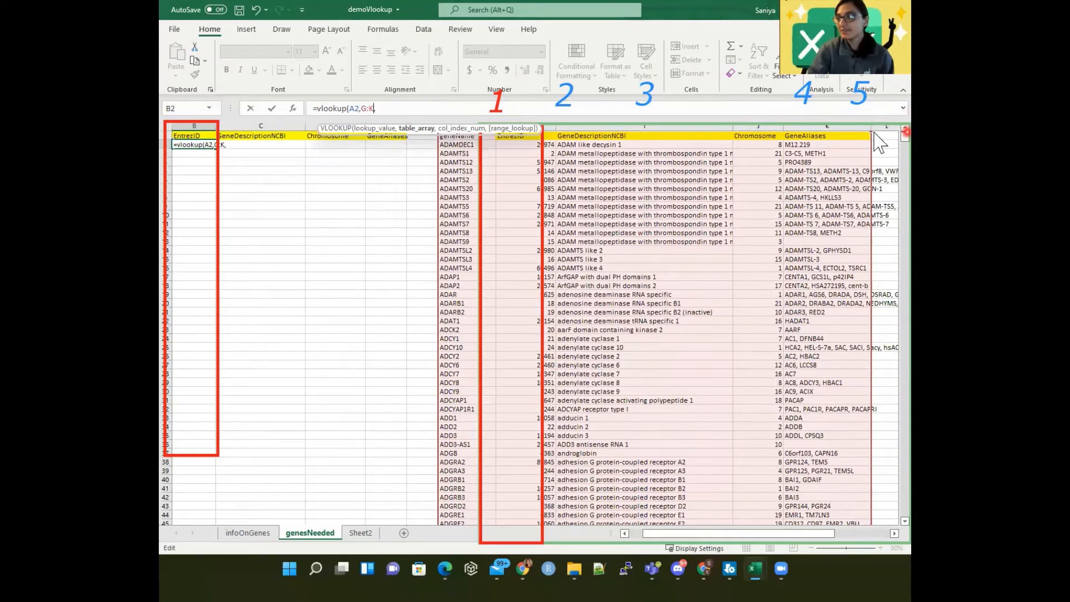
- Remove the green rectangle around the pasted table and replace the red 1 annotation above its geneName column
drag(904, 134, 876, 526)
scroll(834, 437, down, 18)
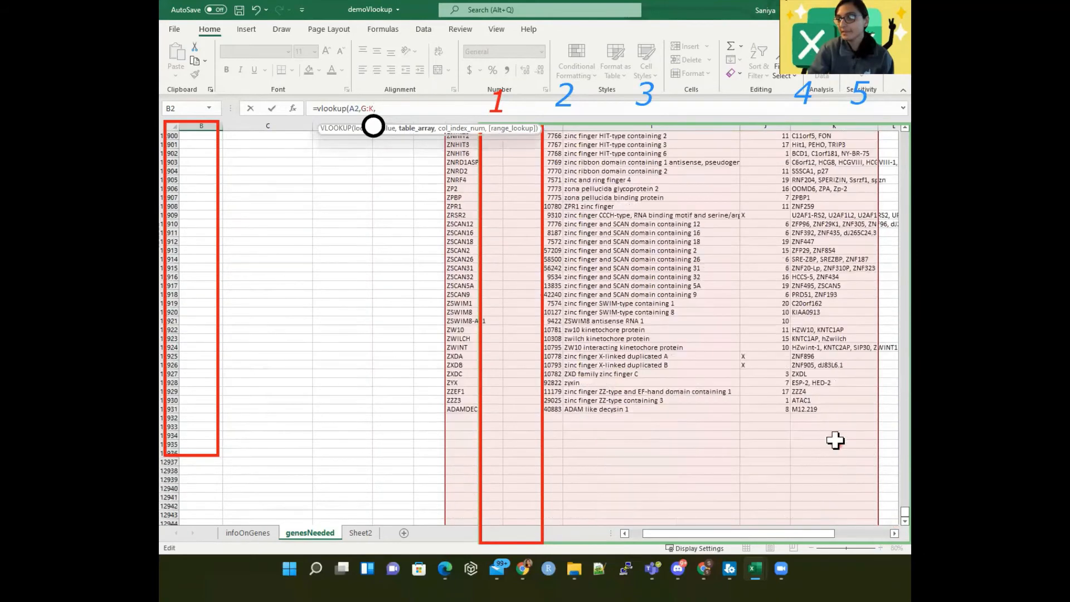
drag(882, 511, 886, 115)
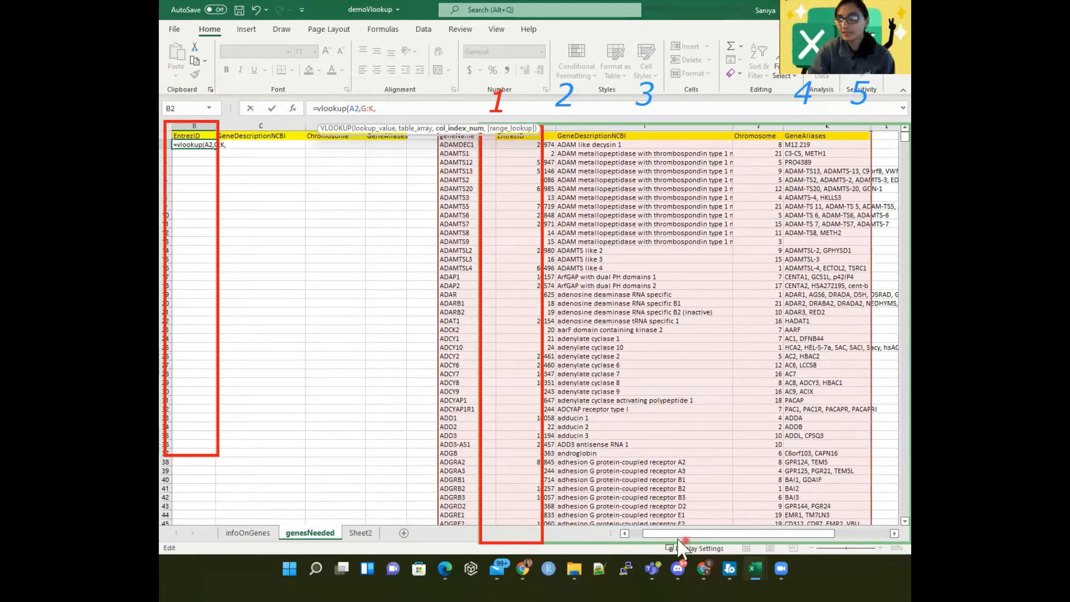
drag(660, 535, 645, 535)
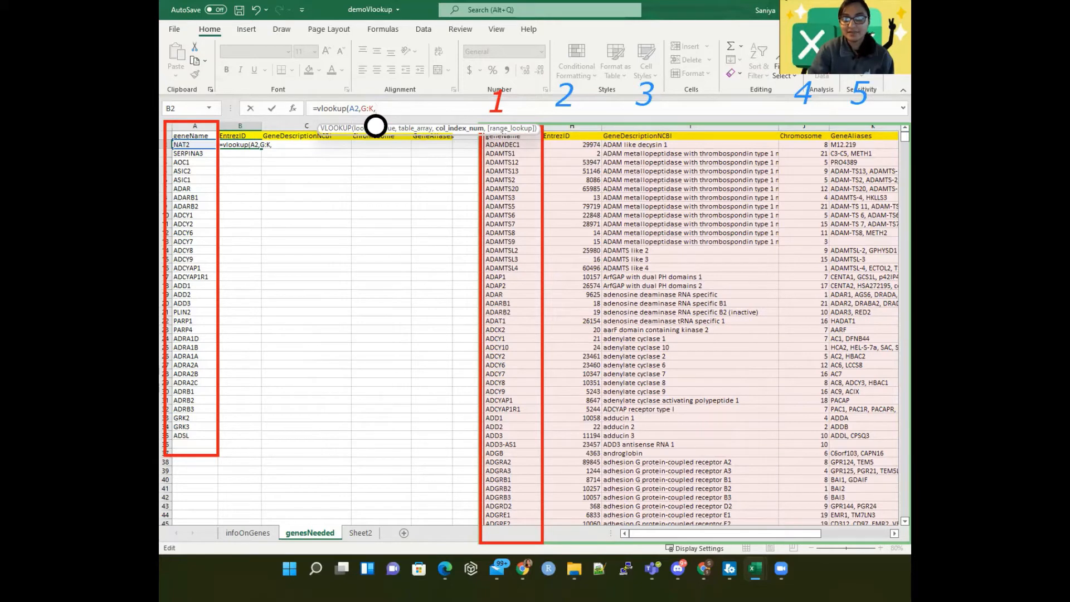
click(569, 11)
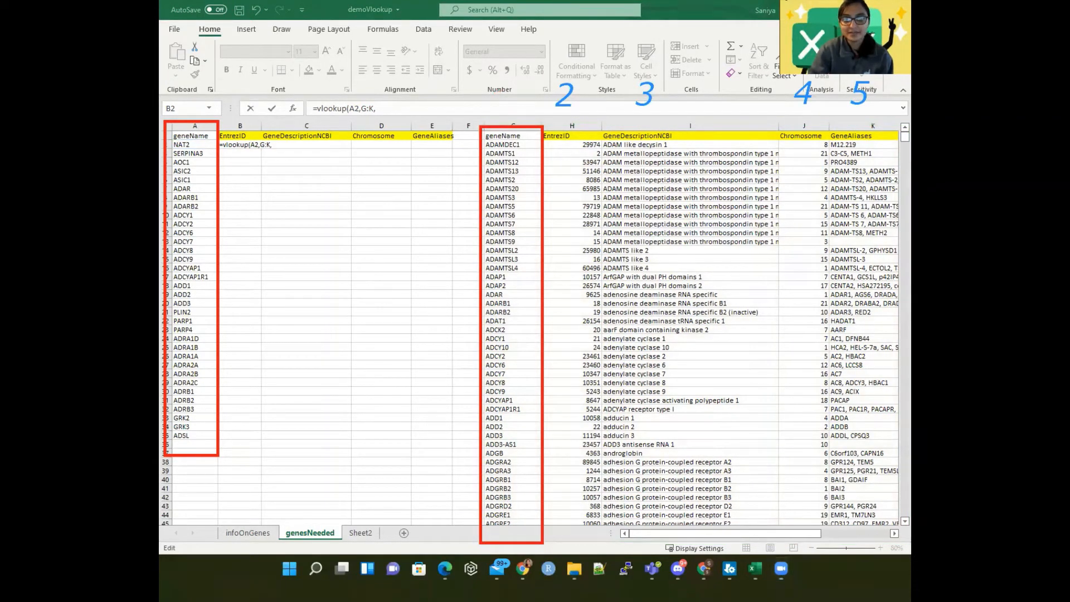
click(503, 109)
text(1)
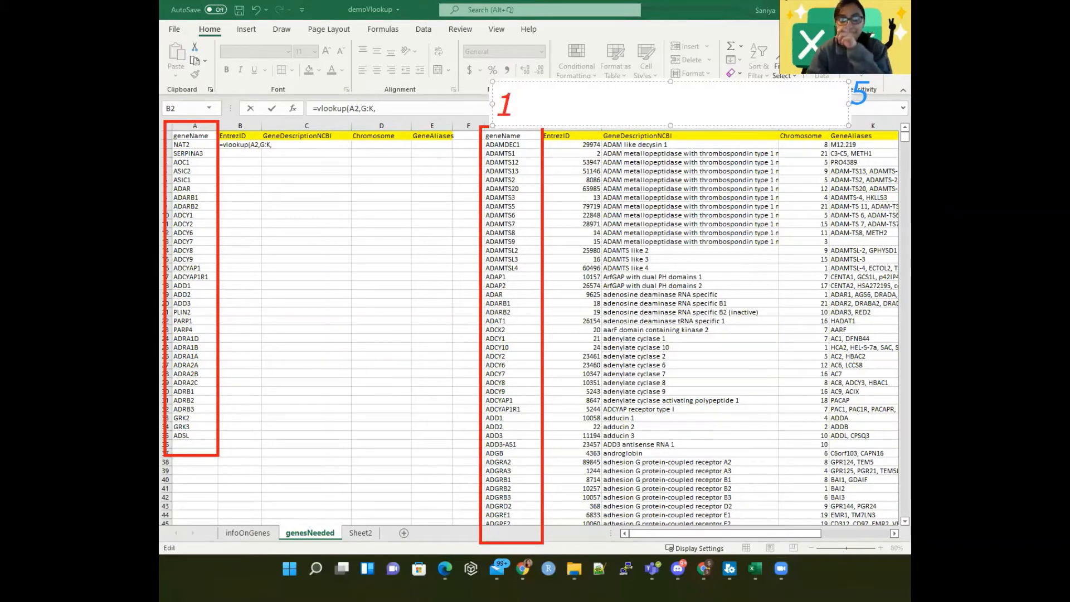
key(Escape)
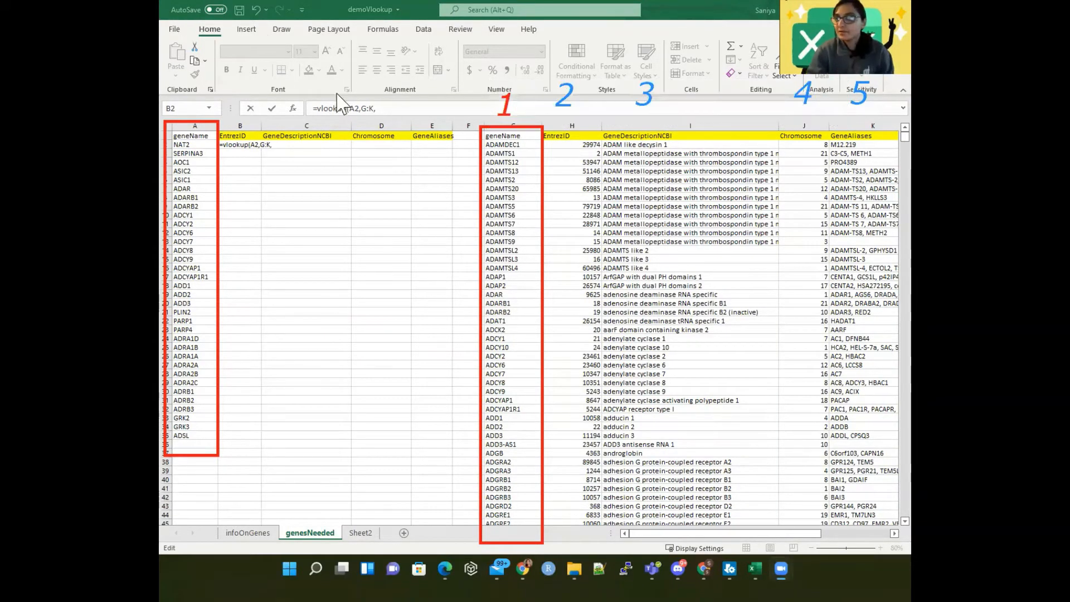
- Complete the B2 formula with column index 2 and FALSE for an exact match, giving =VLOOKUP(A2,G:K,2,FALSE)
click(362, 108)
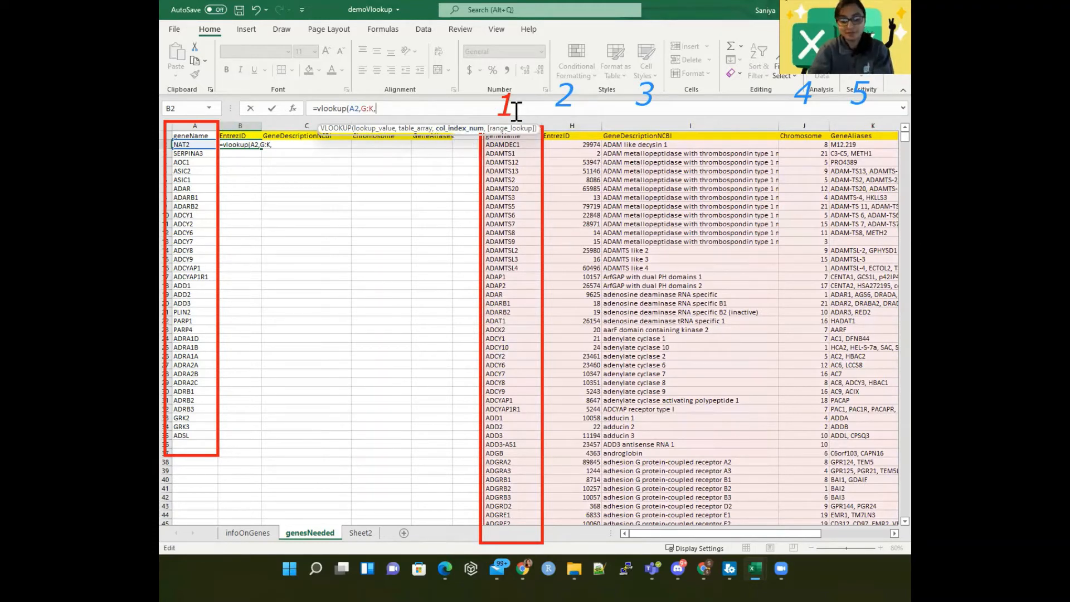
text(,FAL)
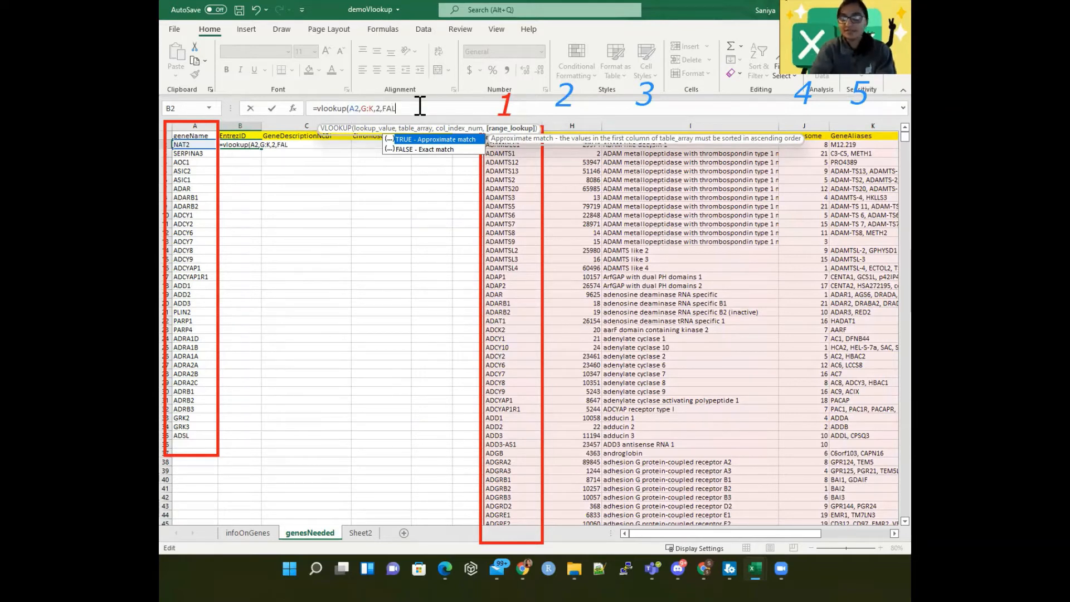
text())
key(Return)
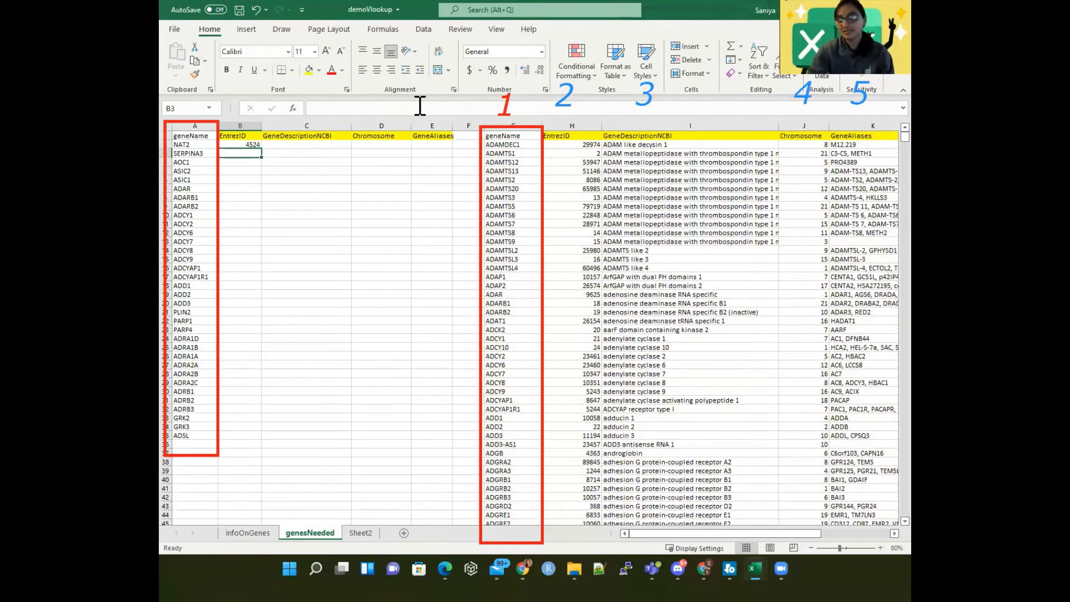
- Draw a red arrow from the blue 2 annotation to column B's EntrezID header and underline the 2 in B2's formula
click(239, 145)
click(442, 107)
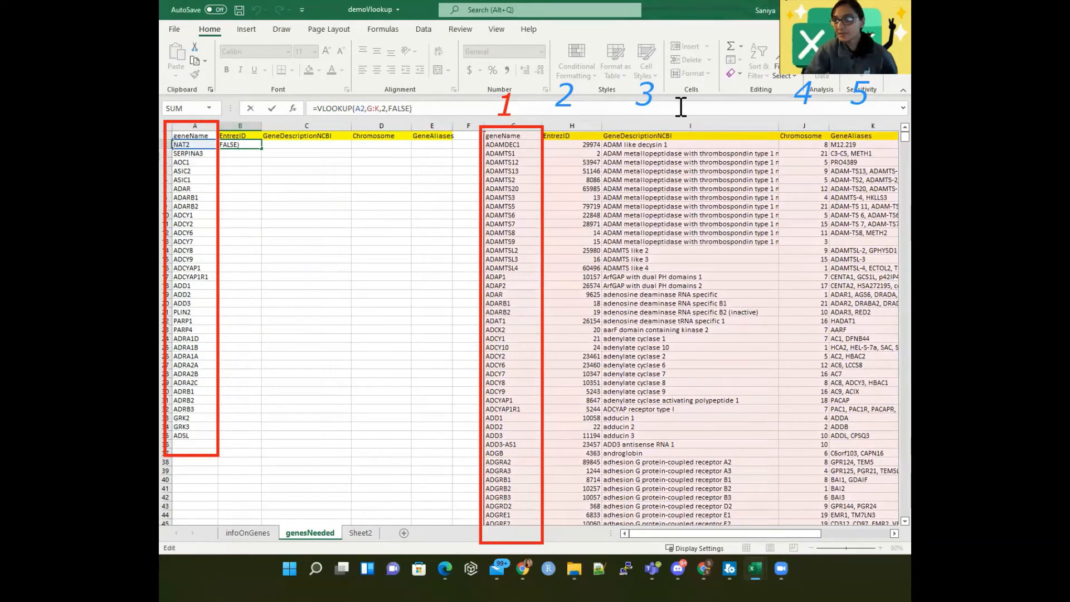
click(355, 109)
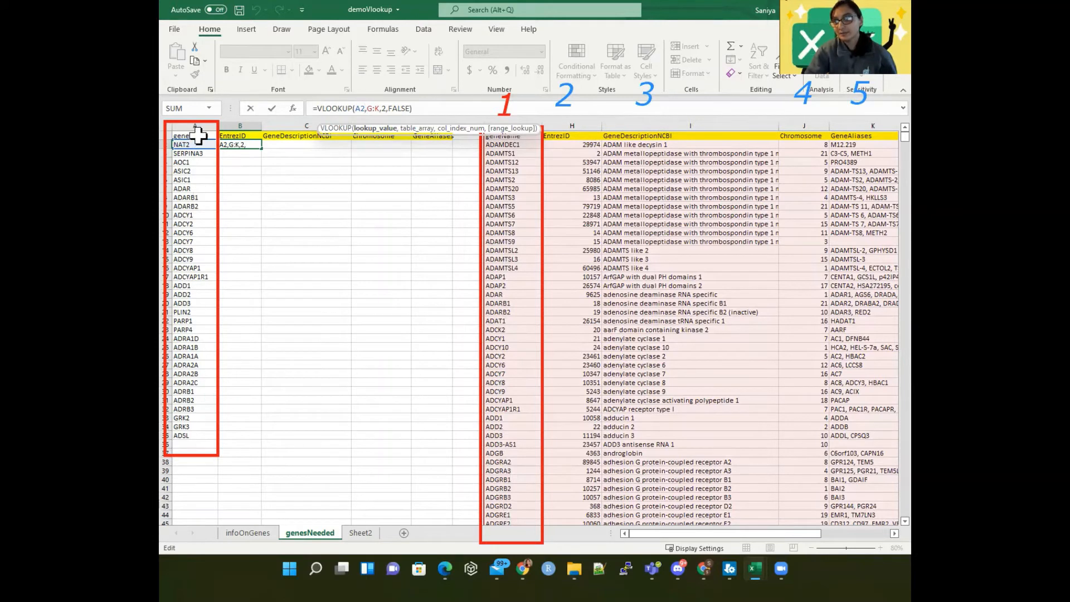
click(422, 111)
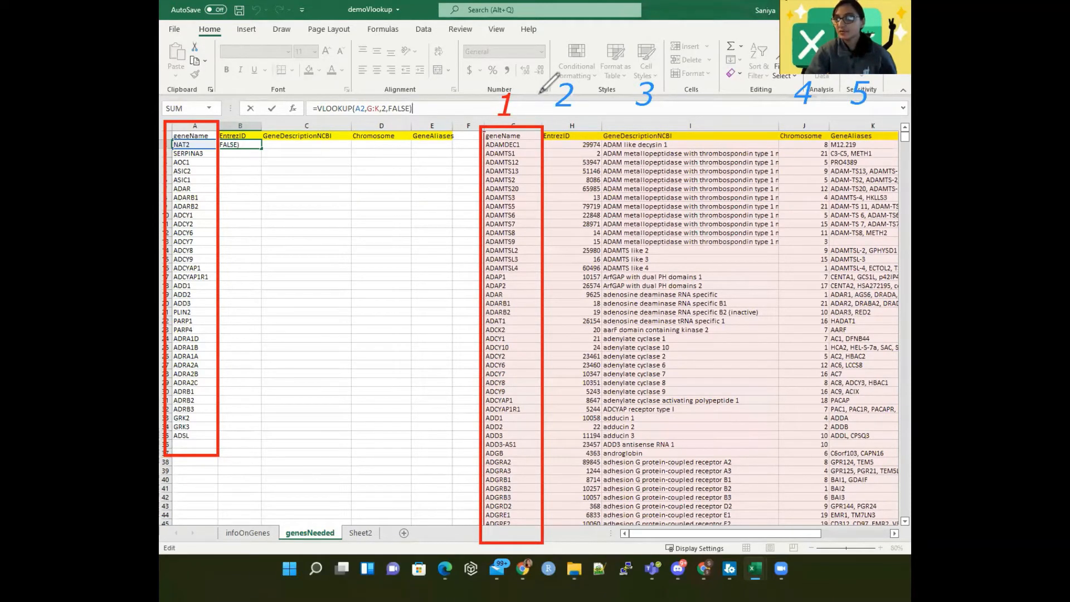
mouse_move(560, 80)
mouse_down()
mouse_move(424, 49)
mouse_move(249, 119)
mouse_up()
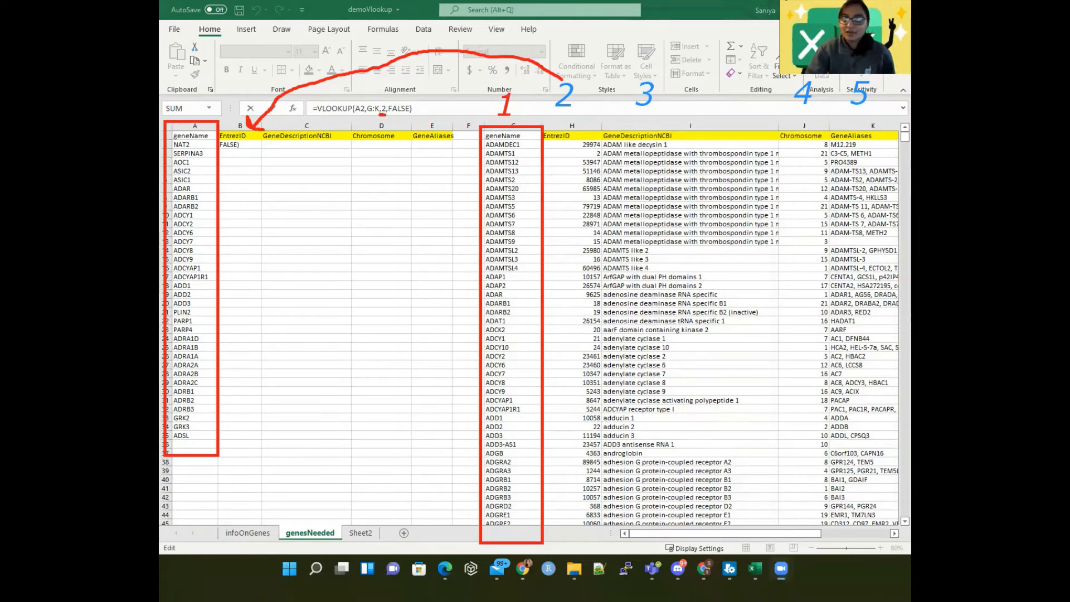
- Confirm the B2 VLOOKUP formula and fill it down the EntrezID column to B35
click(436, 109)
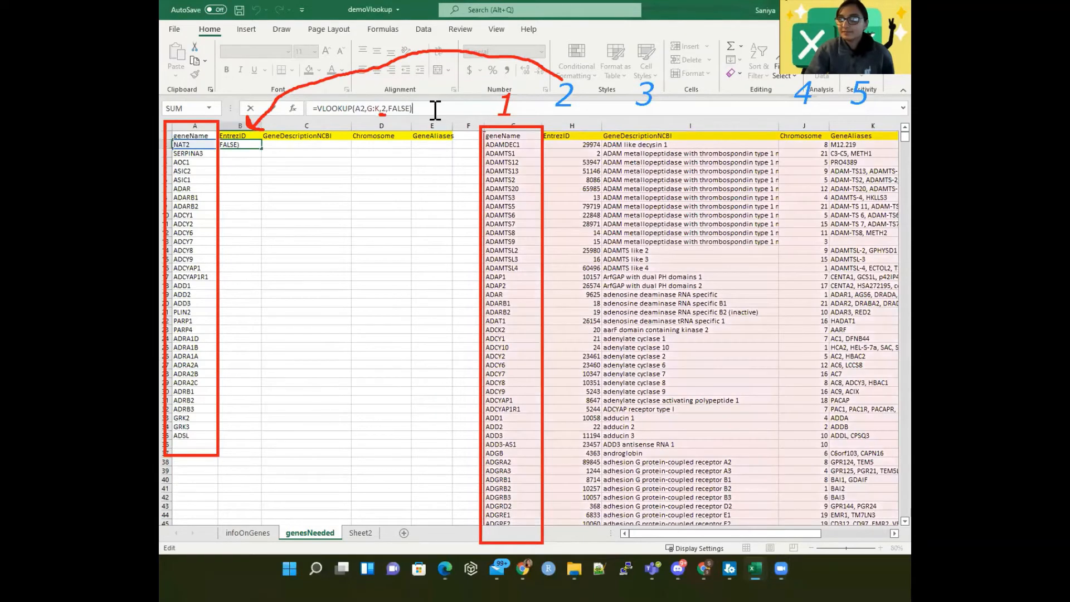
key(Return)
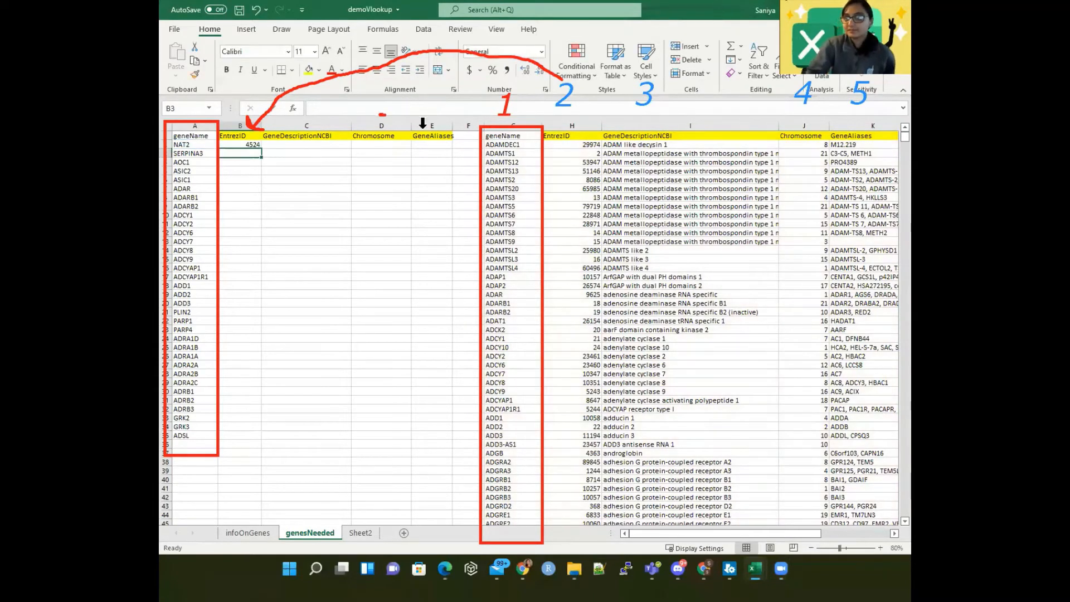
click(242, 145)
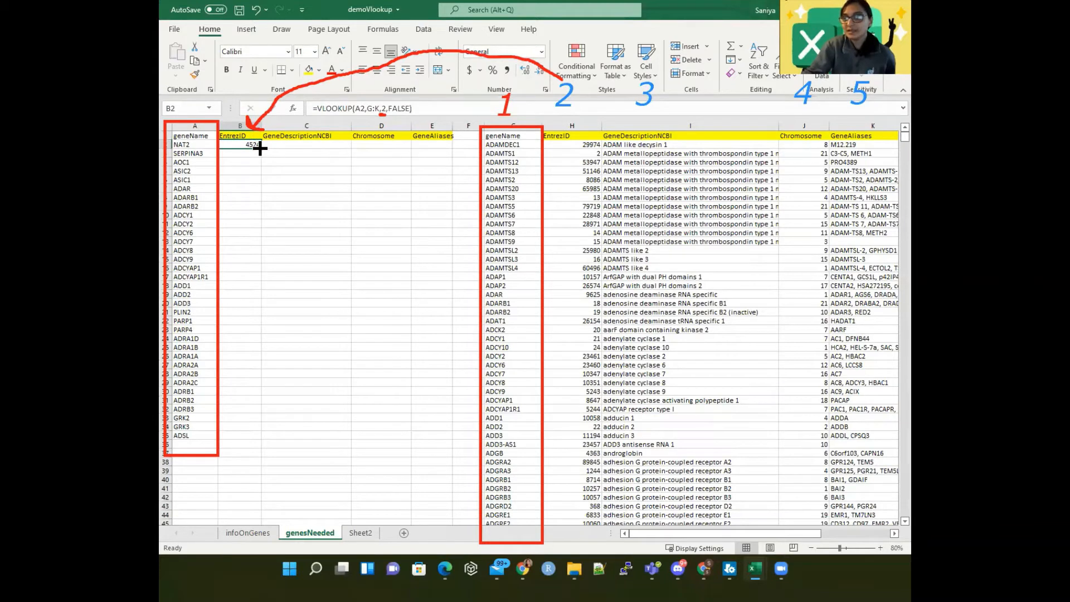
double_click(260, 147)
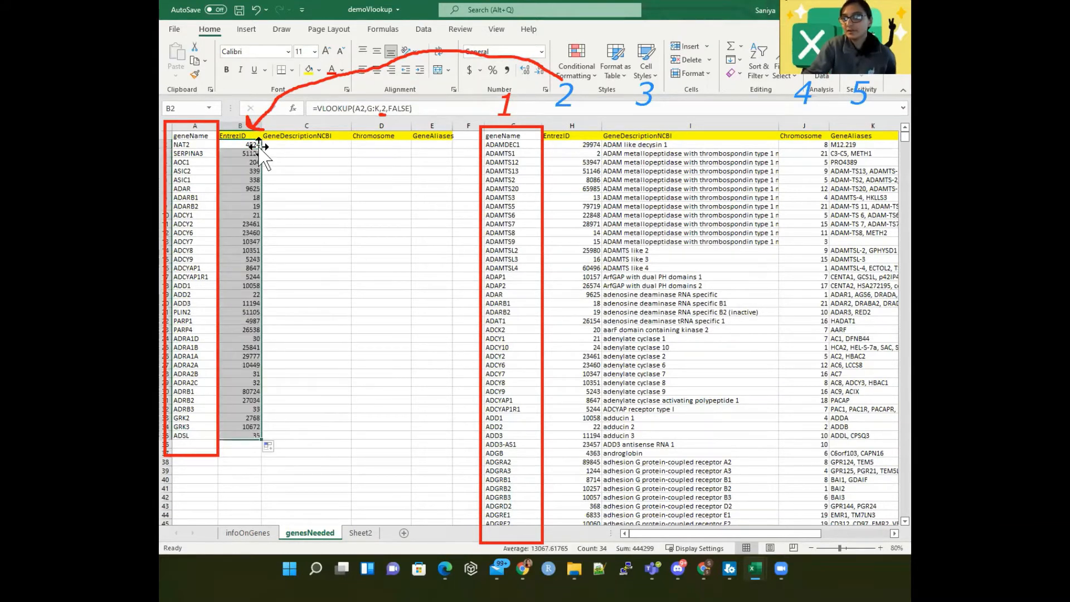
- Compare the lookup value and table array references in the filled formulas of cells B2 to B4
click(247, 153)
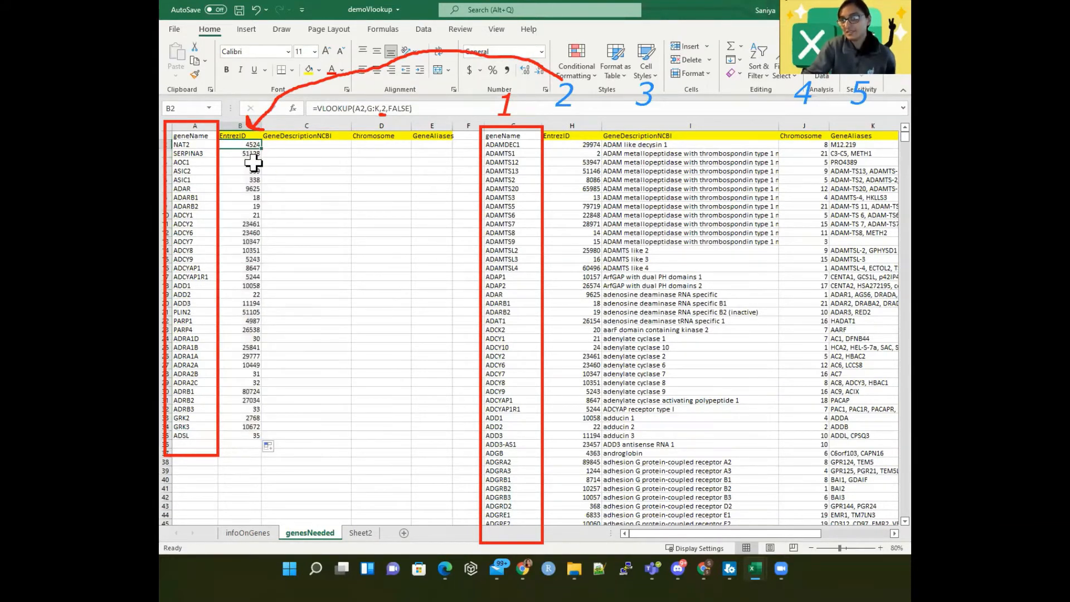
click(417, 108)
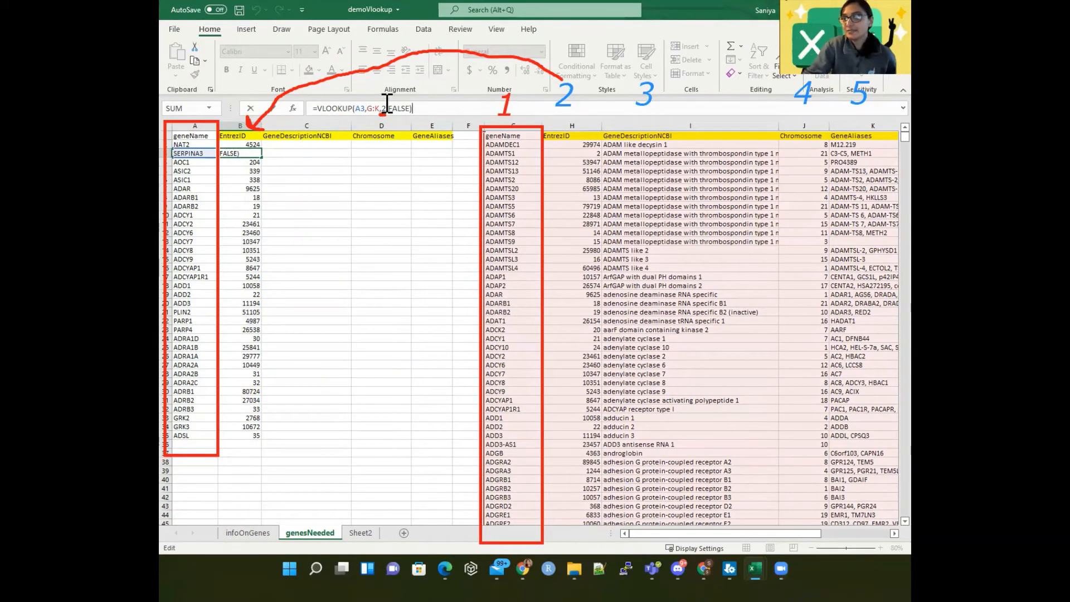
key(Return)
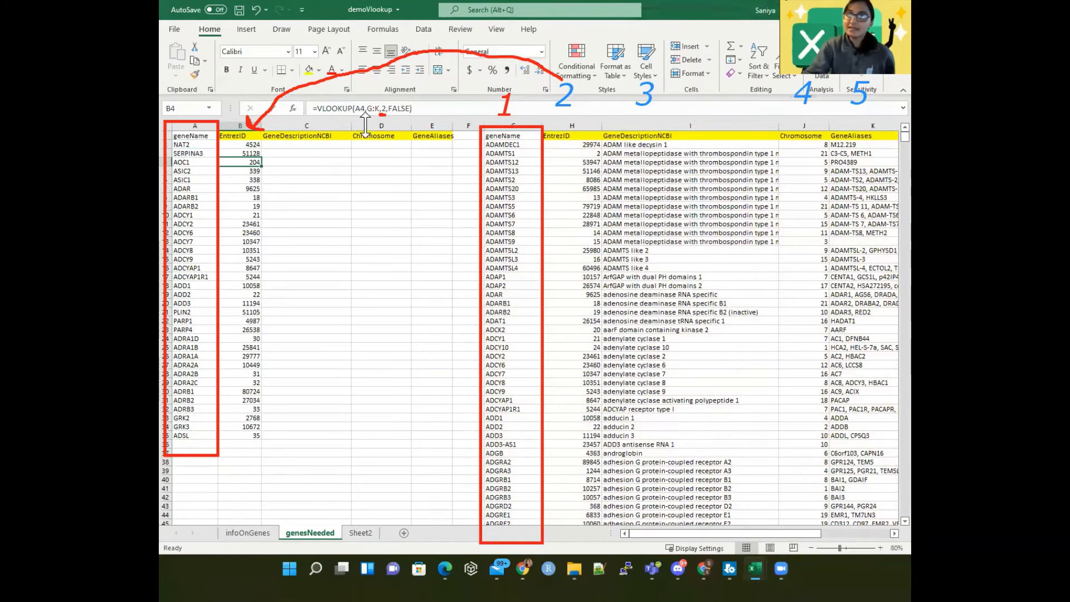
click(229, 145)
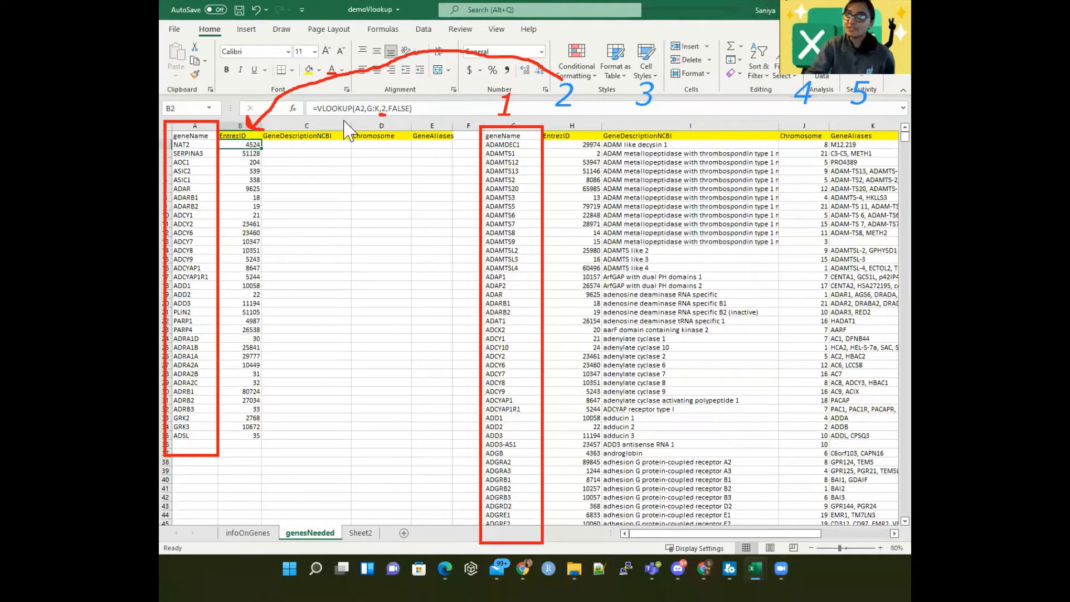
click(389, 107)
key(Return)
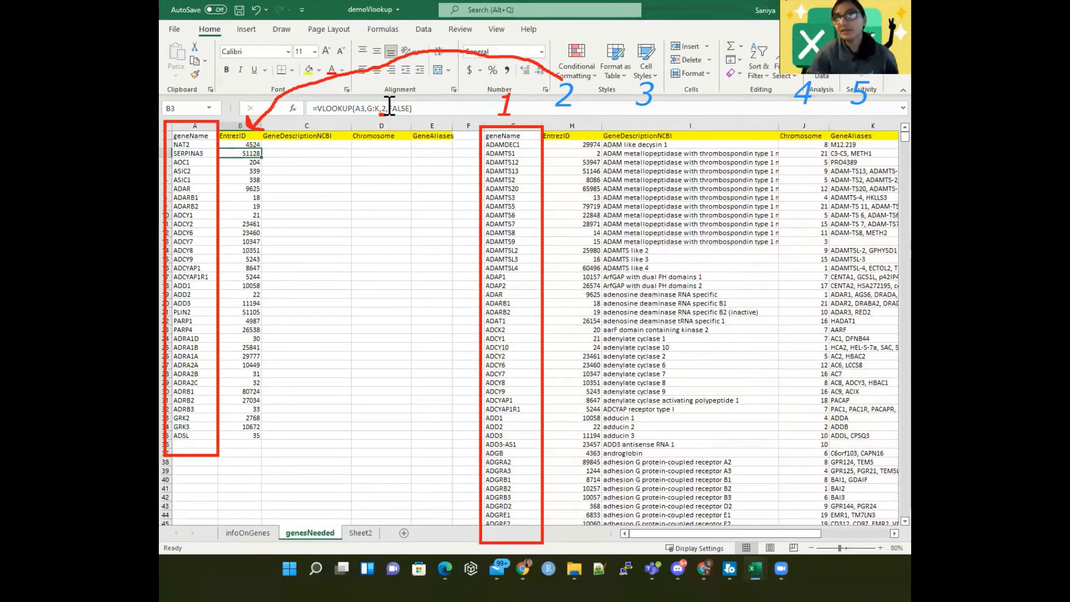
click(245, 145)
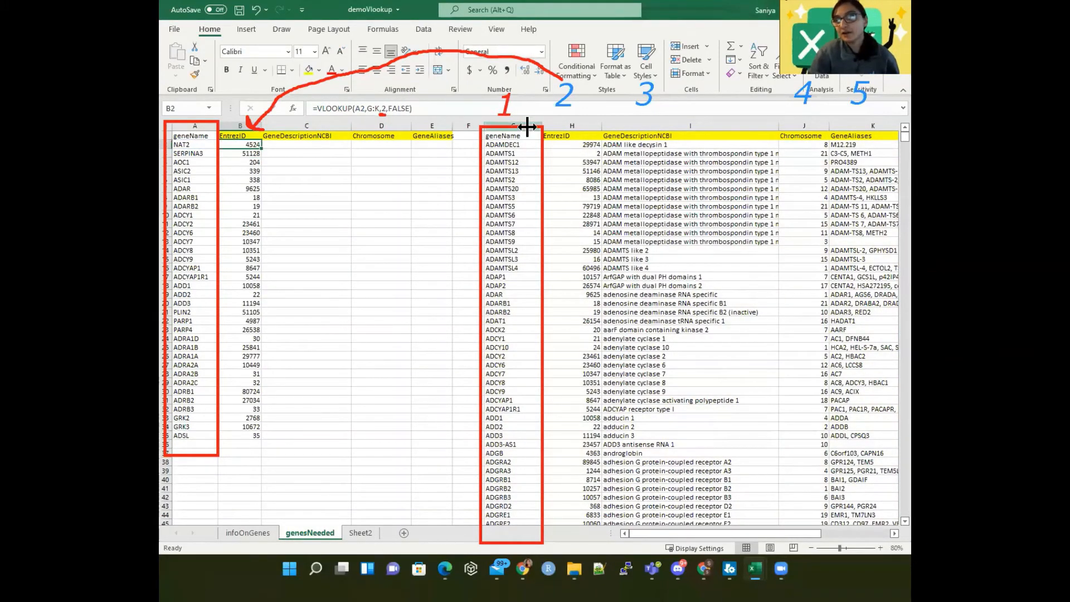
- Replace the whole-column table array in B2's formula with the cell range G1:K12931
click(370, 108)
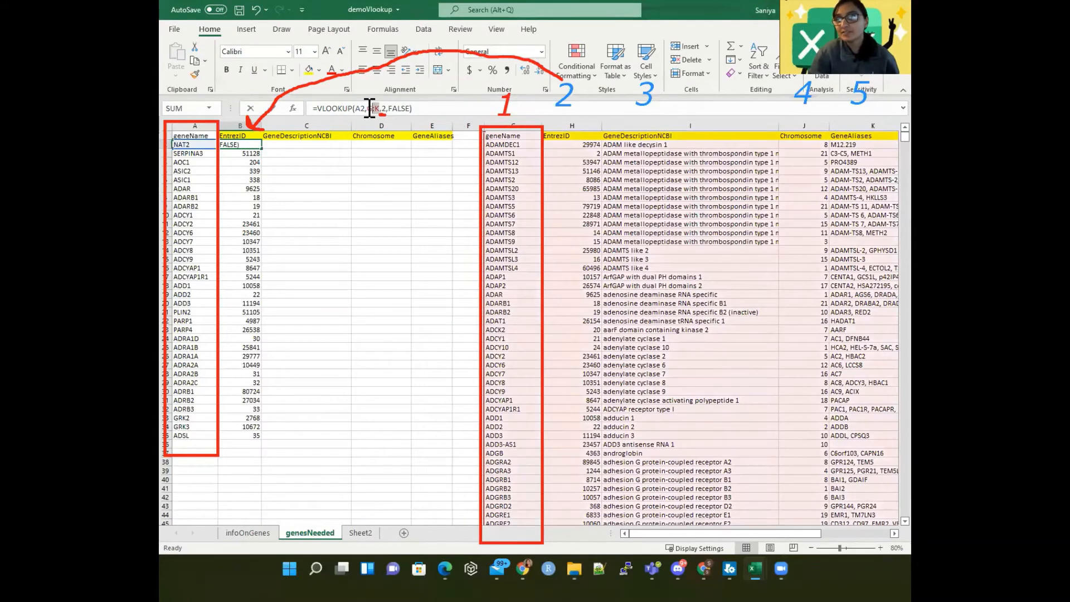
key(BackSpace)
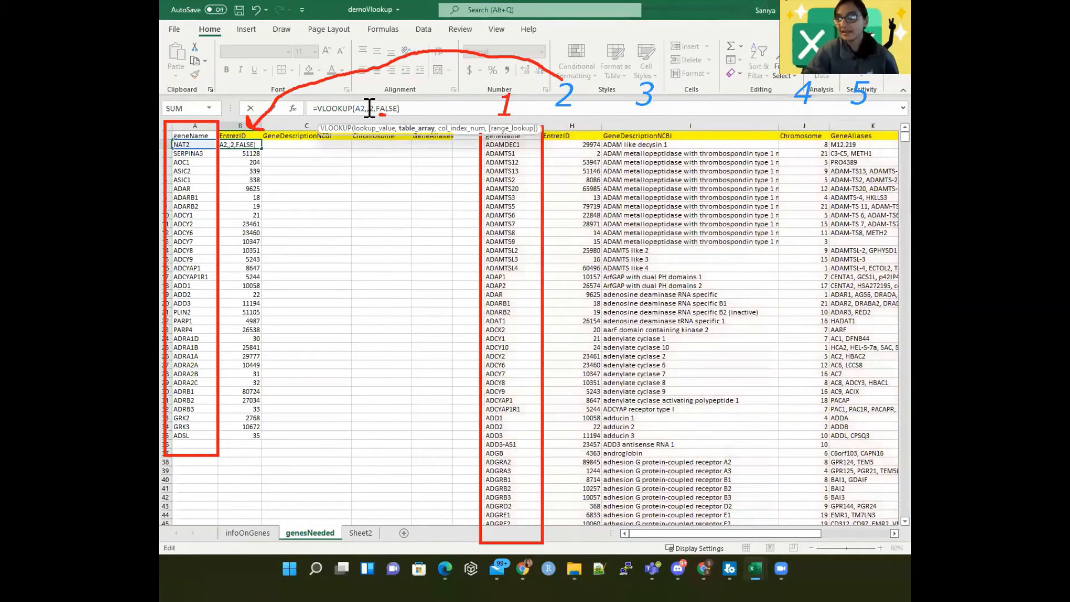
drag(508, 136, 861, 136)
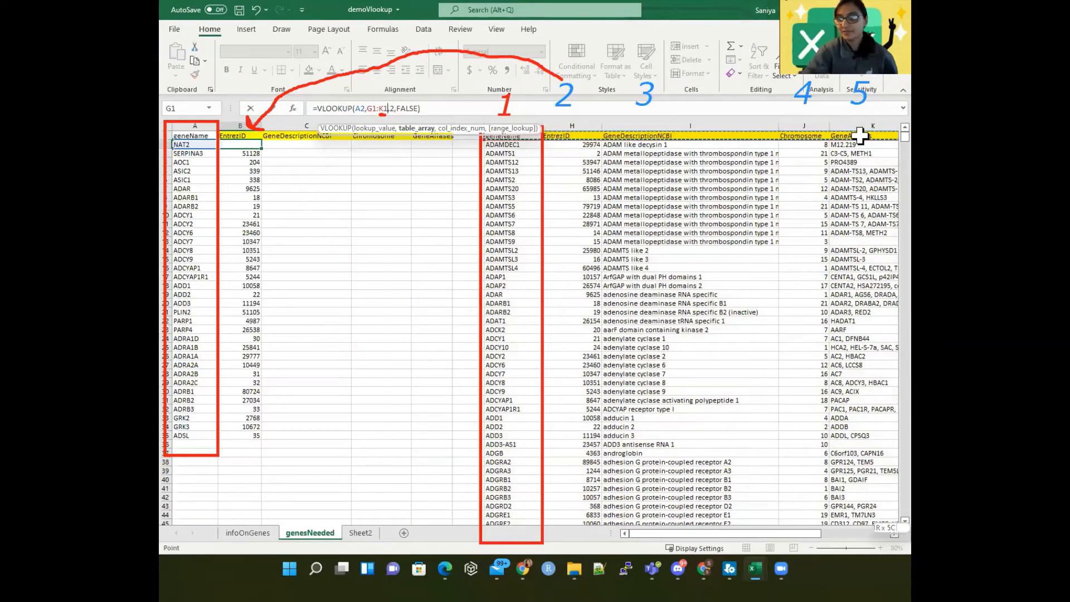
key(ctrl+shift+Down)
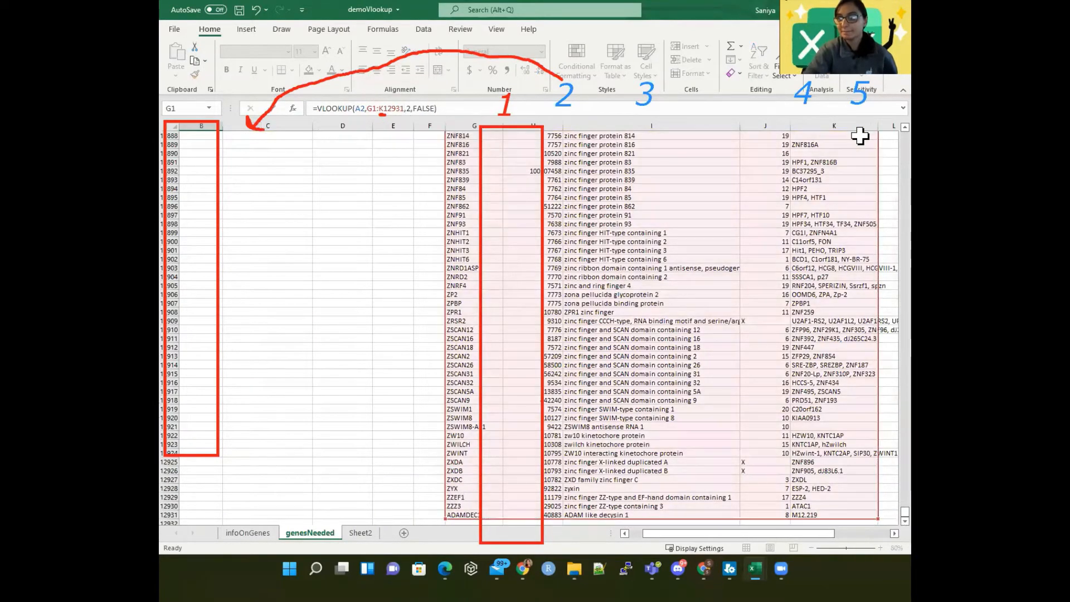
key(Return)
drag(786, 534, 658, 516)
scroll(253, 146, up, 1)
- Review B2's highlighted table range and fill the formula with the relative G1:K12931 reference down to B35
click(252, 144)
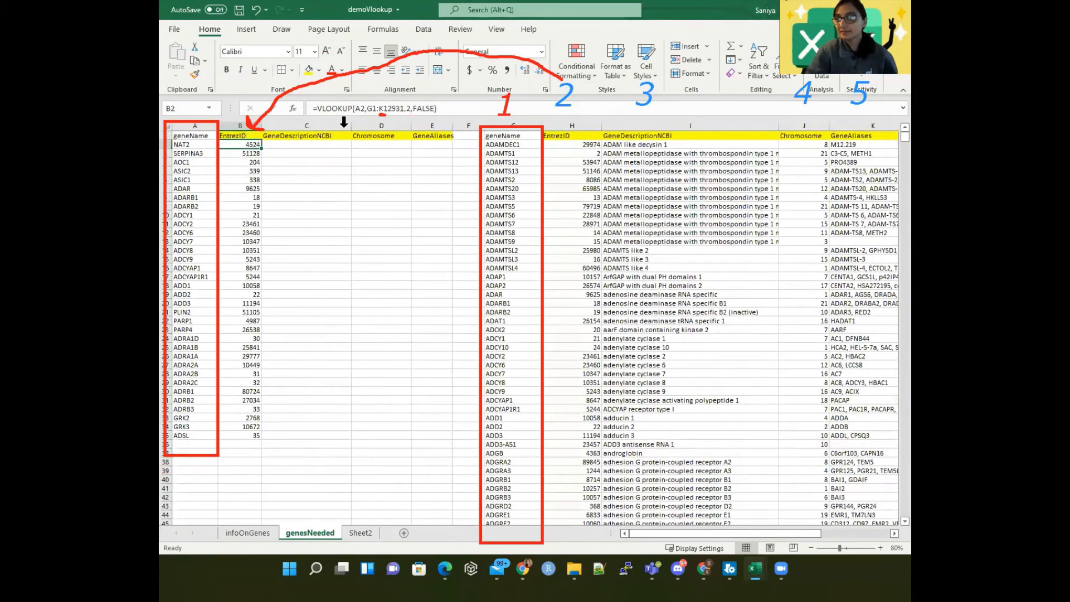
click(396, 108)
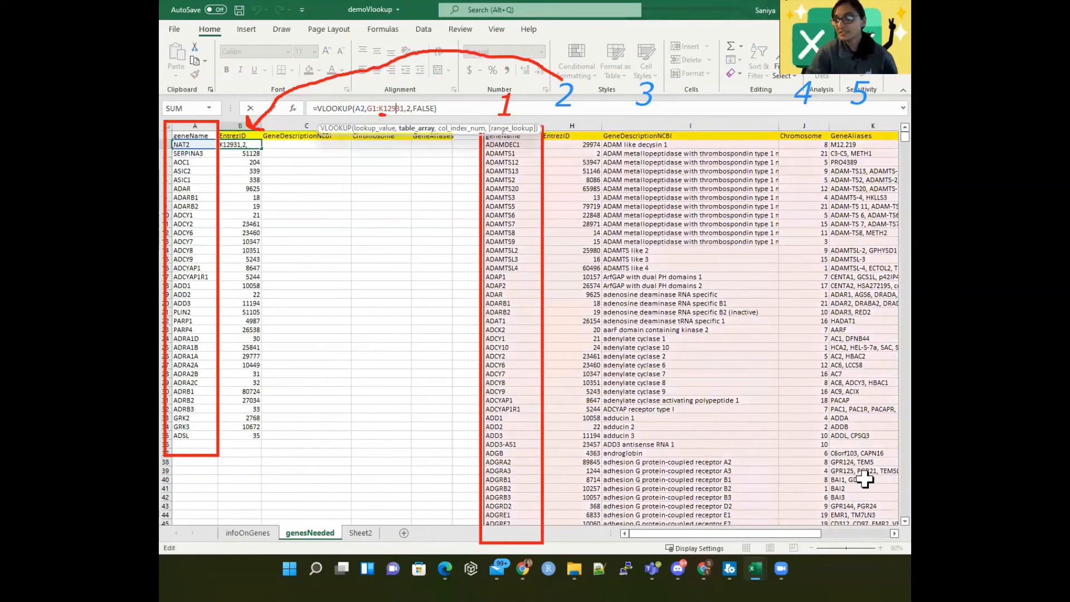
key(ctrl+Return)
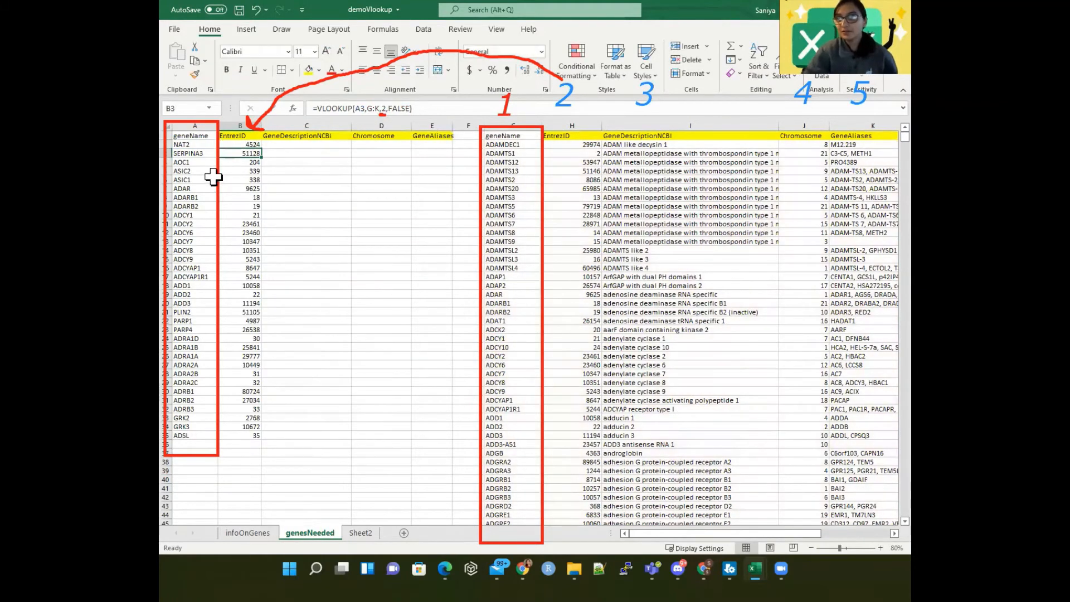
double_click(260, 149)
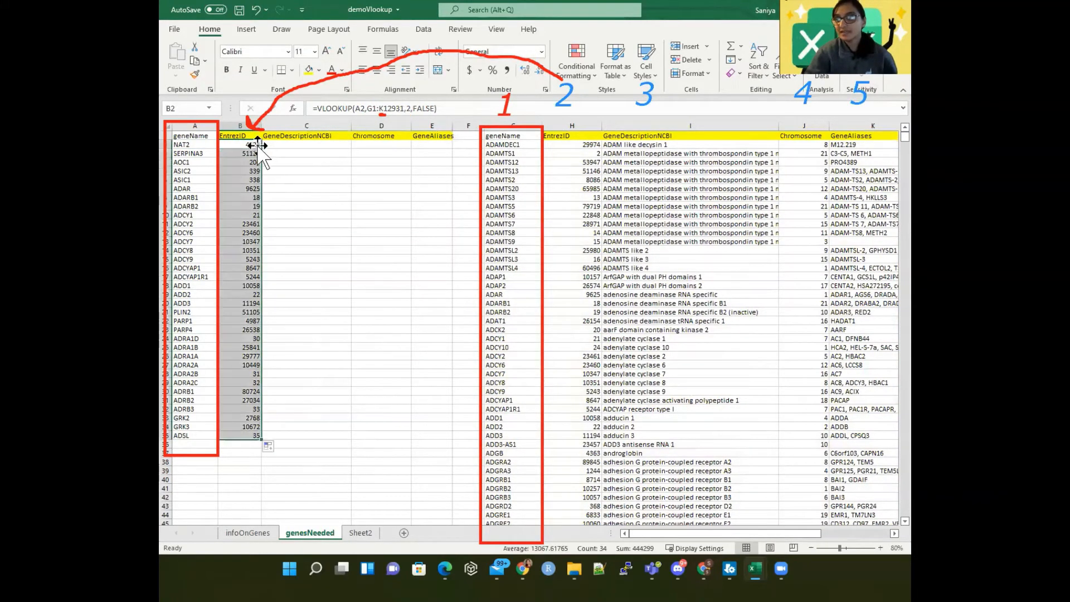
- Examine how the relative table array reference changes row by row in the filled formulas from B2 to B6
click(254, 146)
click(436, 110)
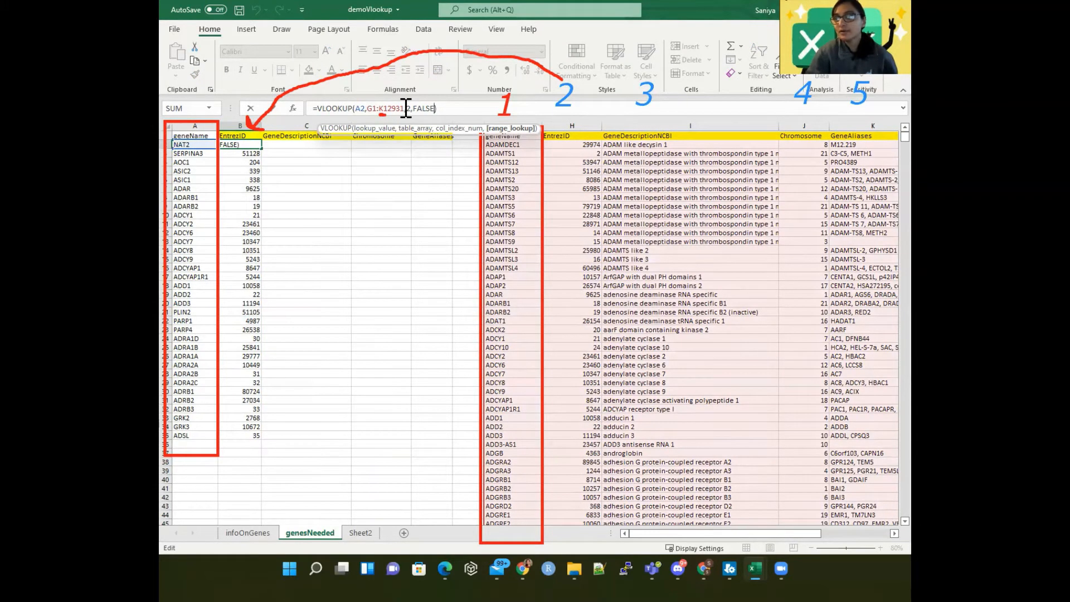
key(Return)
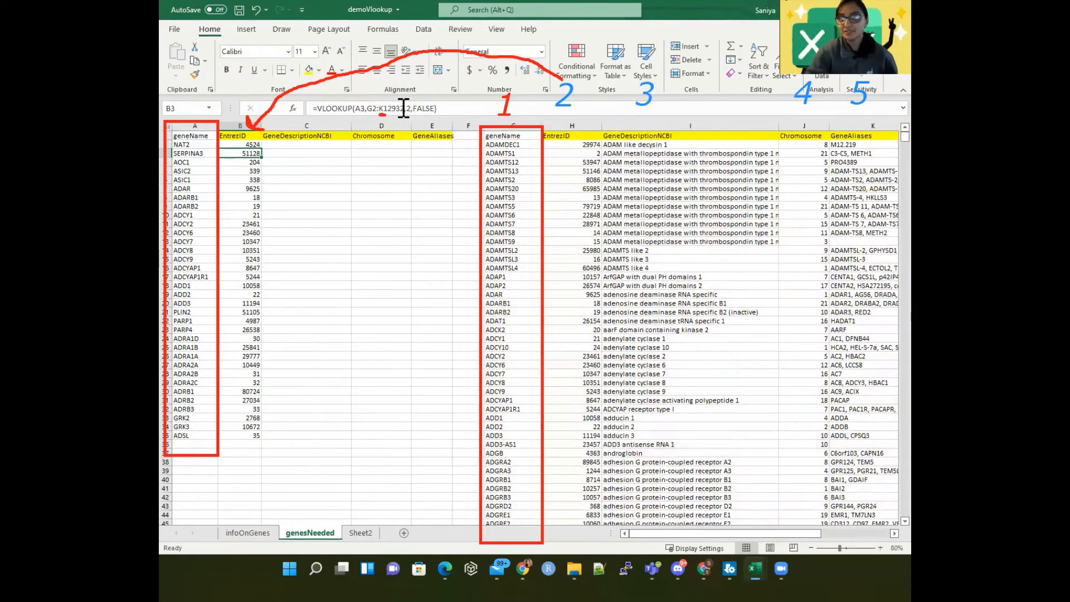
click(402, 109)
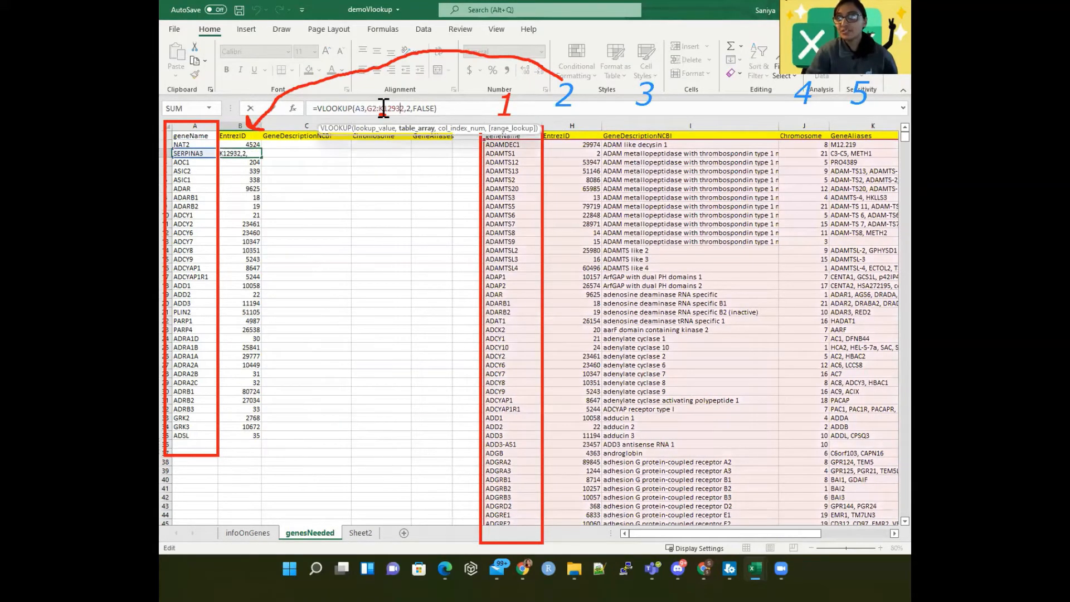
key(Return)
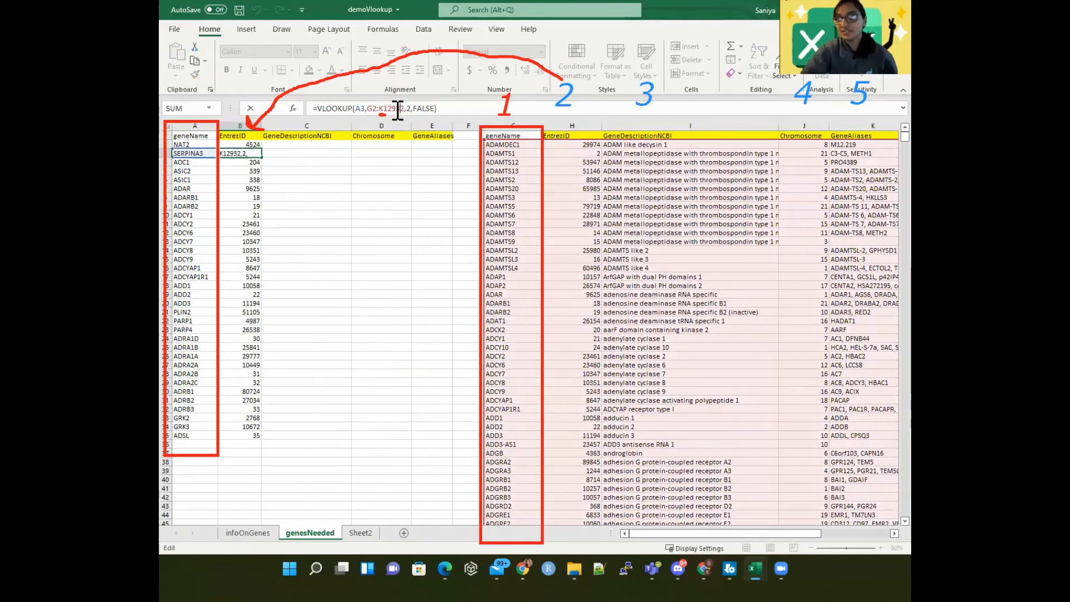
click(398, 109)
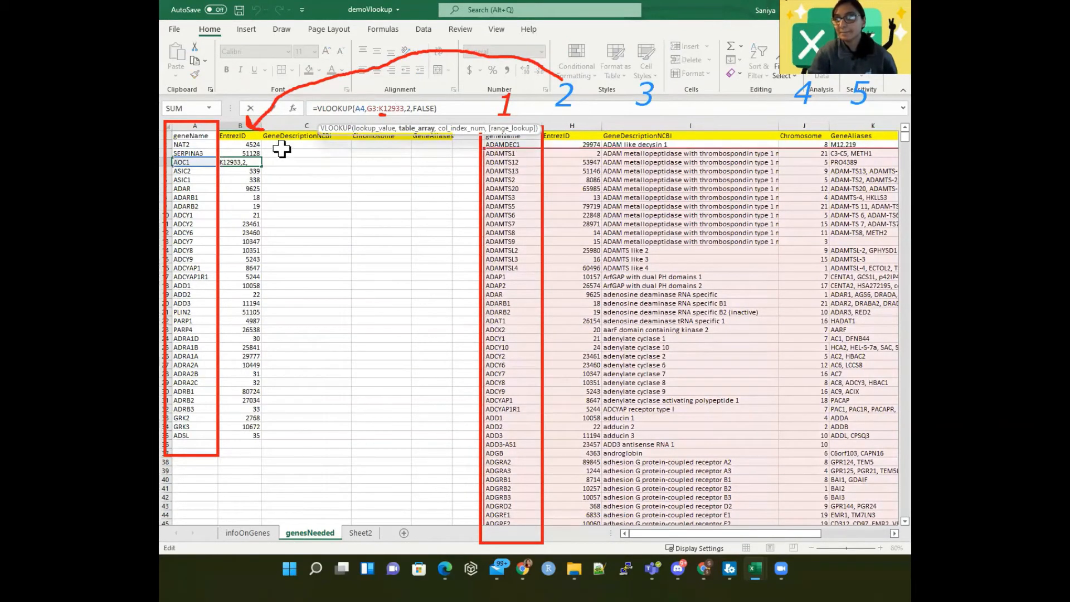
key(Return)
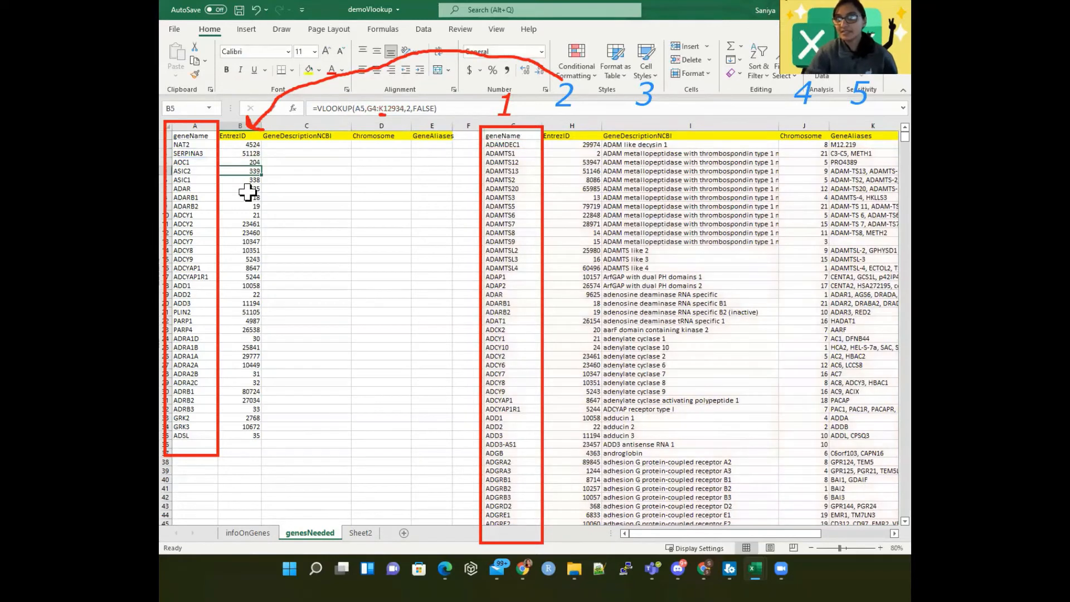
click(401, 104)
key(Return)
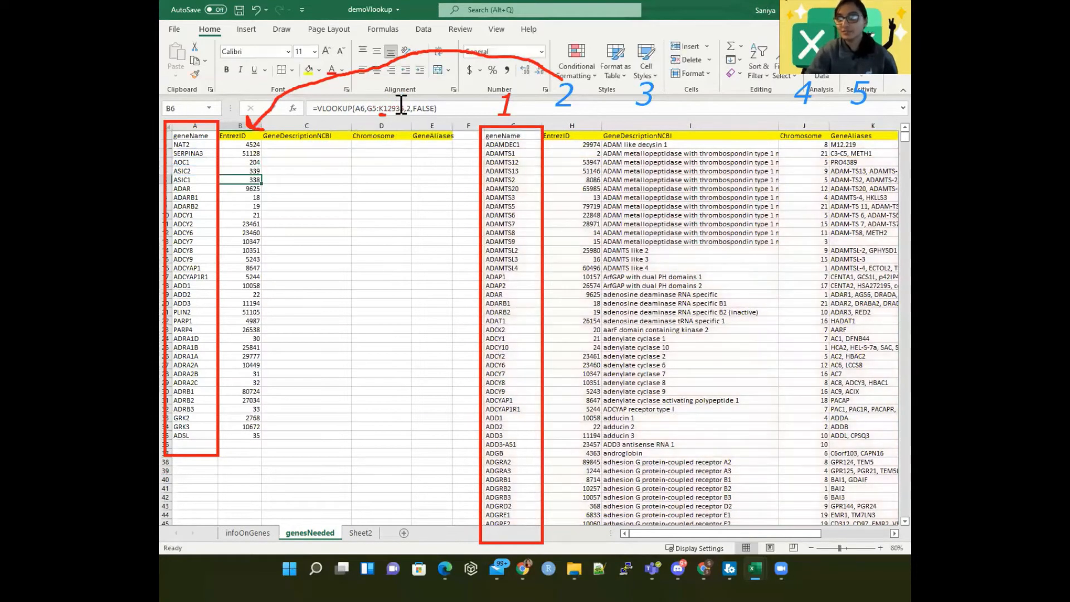
click(401, 105)
click(401, 105)
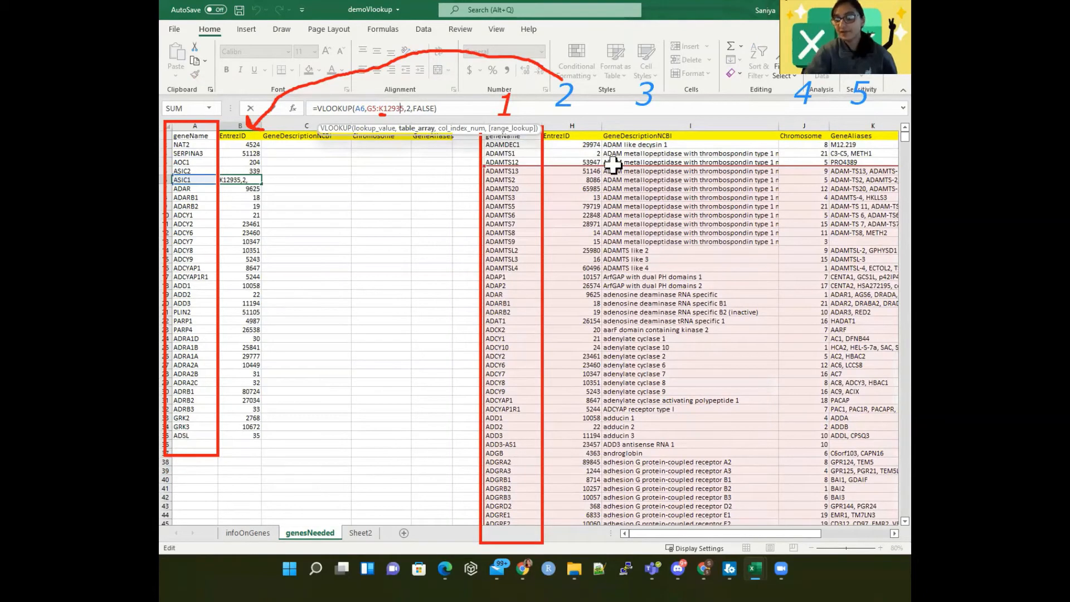
key(Return)
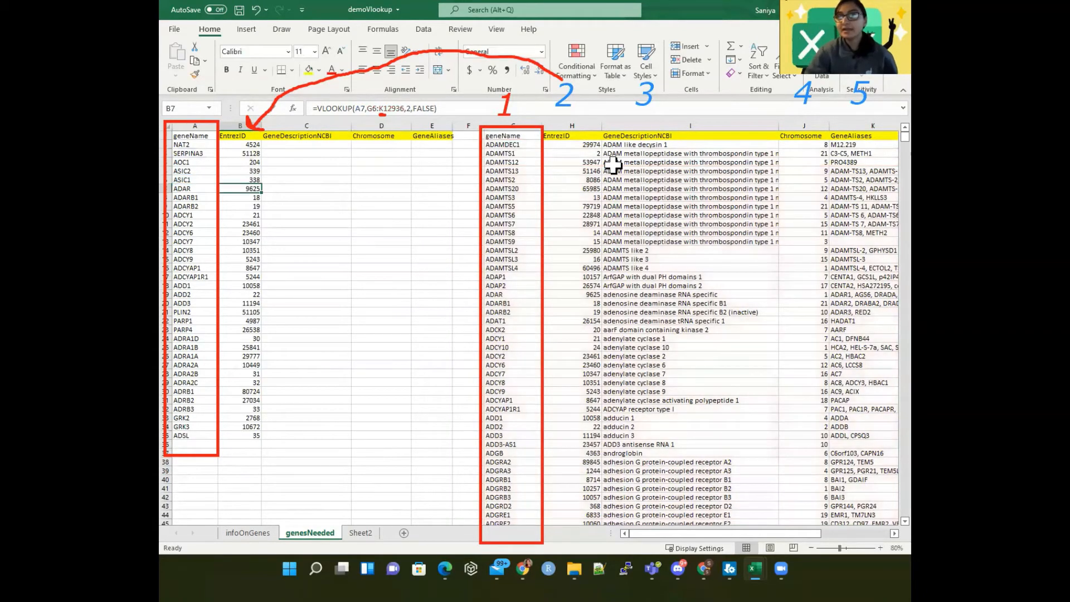
- Make B2's table array absolute as $G$1:$K$12931 and fill the formula down the EntrezID column again
click(243, 146)
click(379, 108)
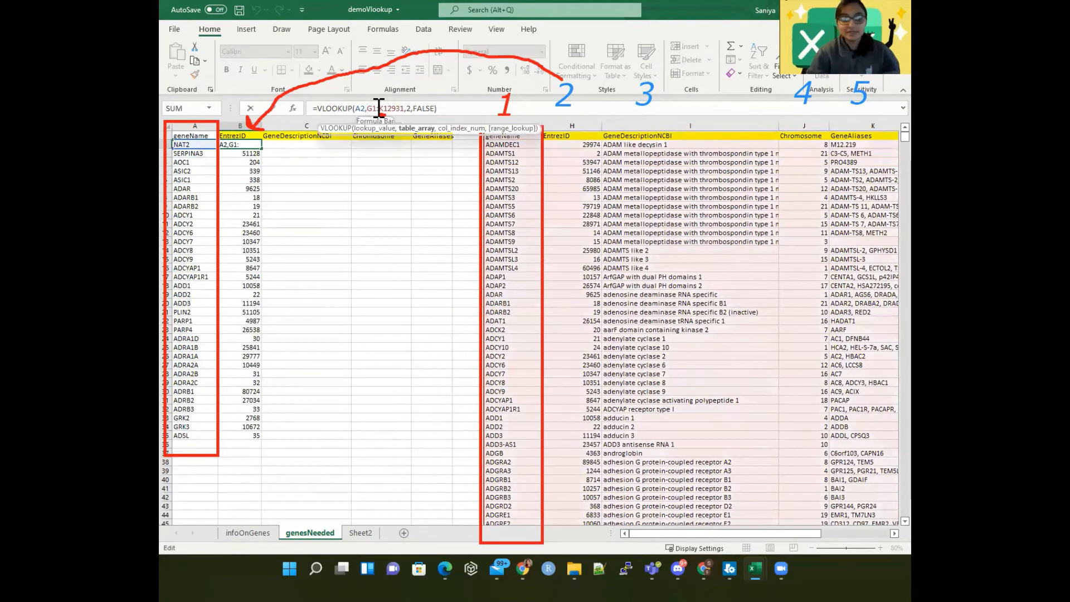
text($)
click(377, 108)
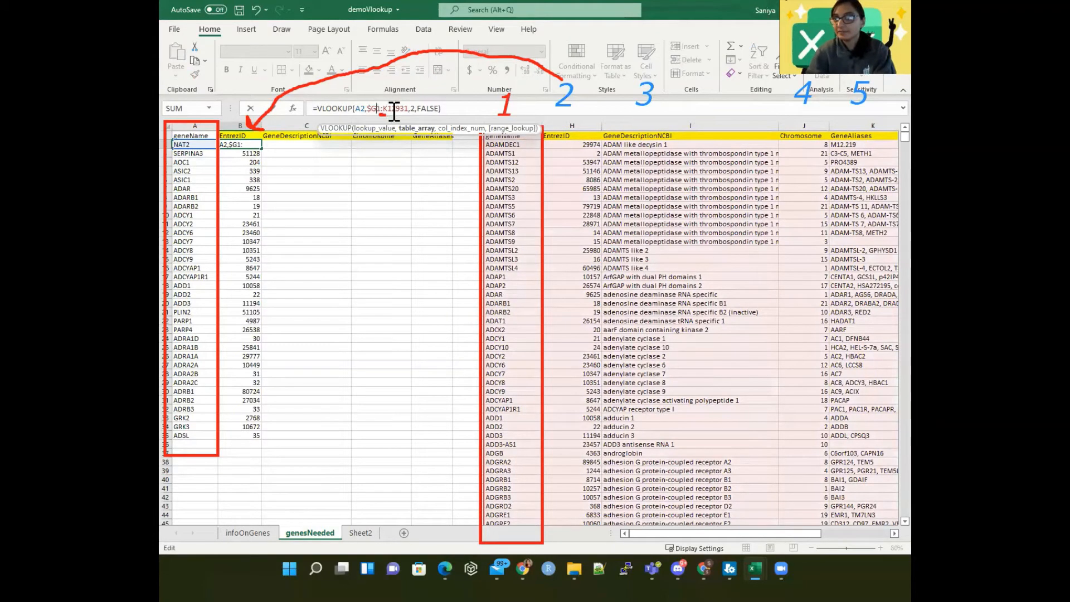
text($)
click(388, 107)
text($G$)
key(Return)
click(251, 146)
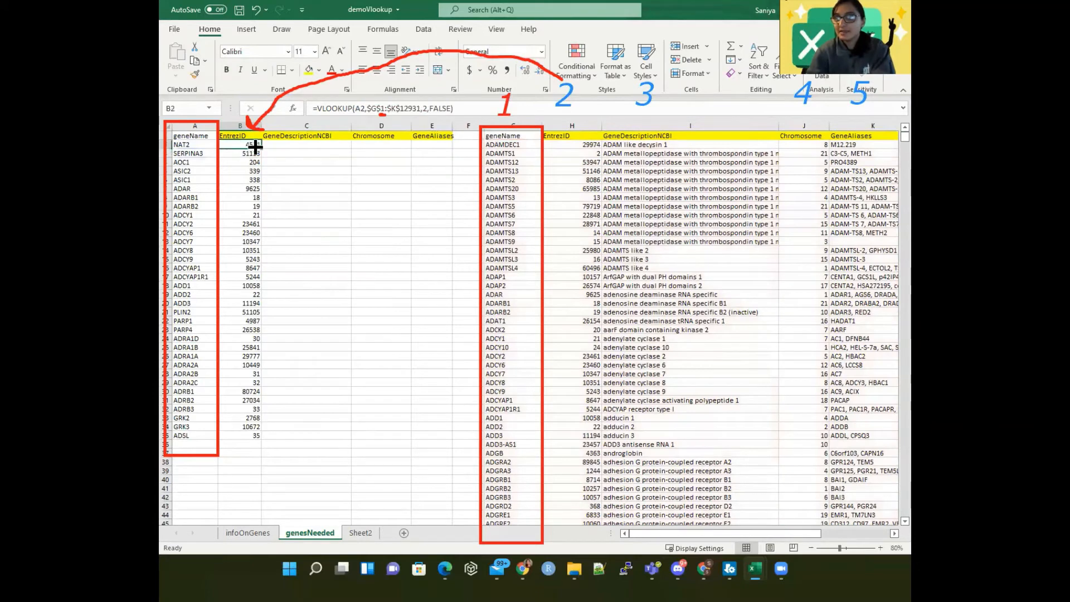
double_click(267, 149)
- Check the table array reference in the filled EntrezID formulas from B2 down to B7
click(251, 145)
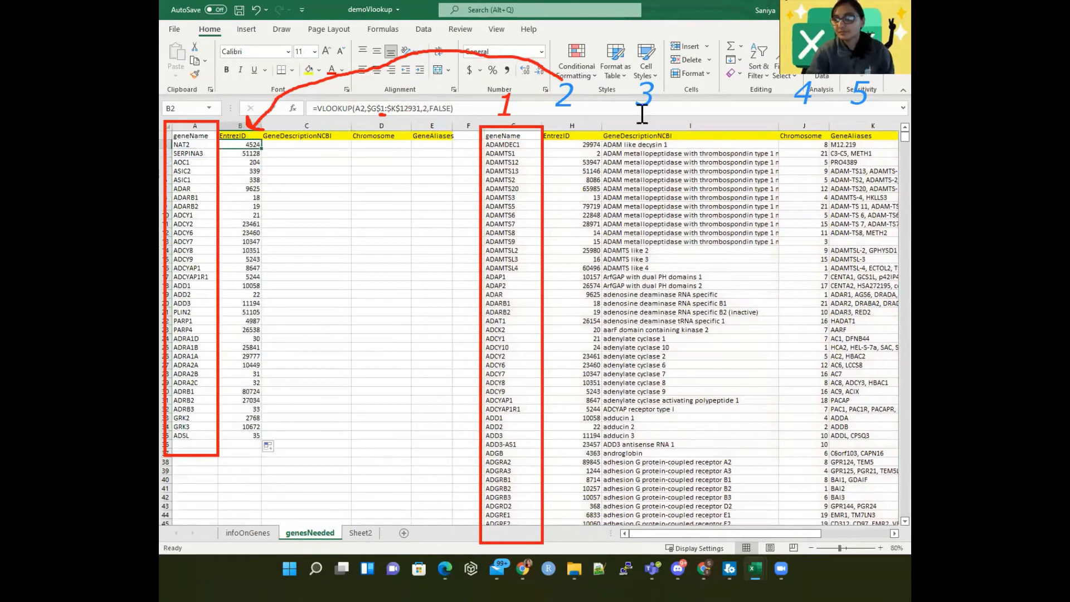
key(Down)
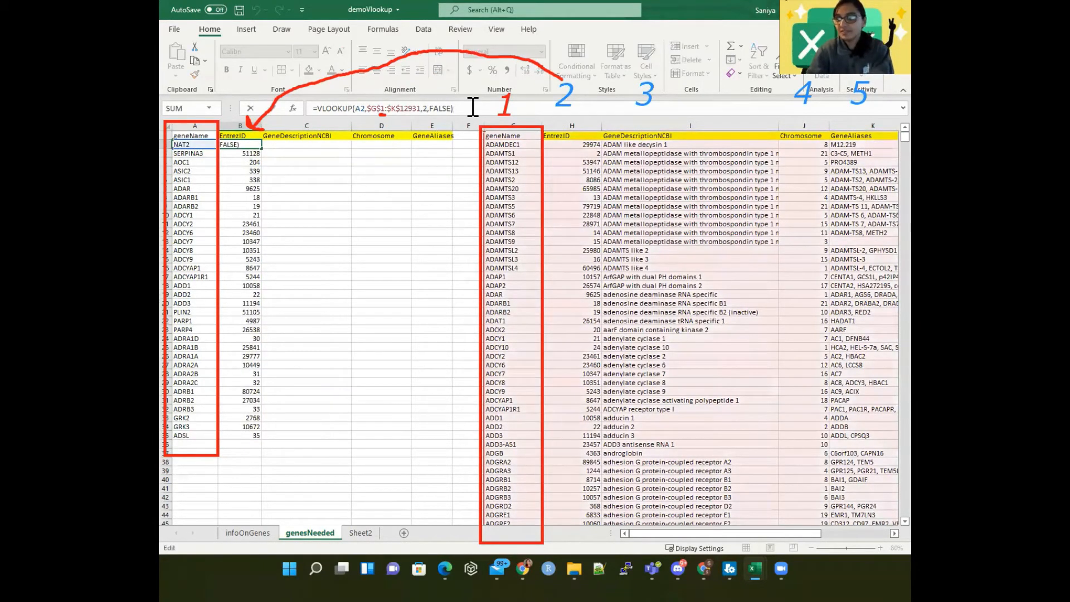
key(Down)
key(Down)
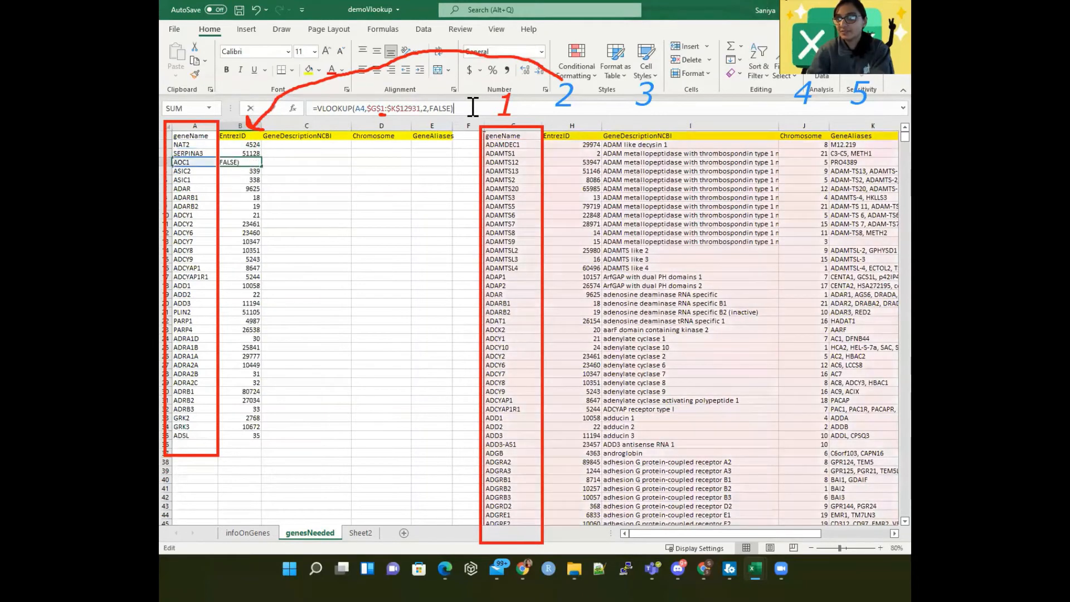
click(472, 108)
key(Return)
click(472, 108)
key(Return)
click(473, 107)
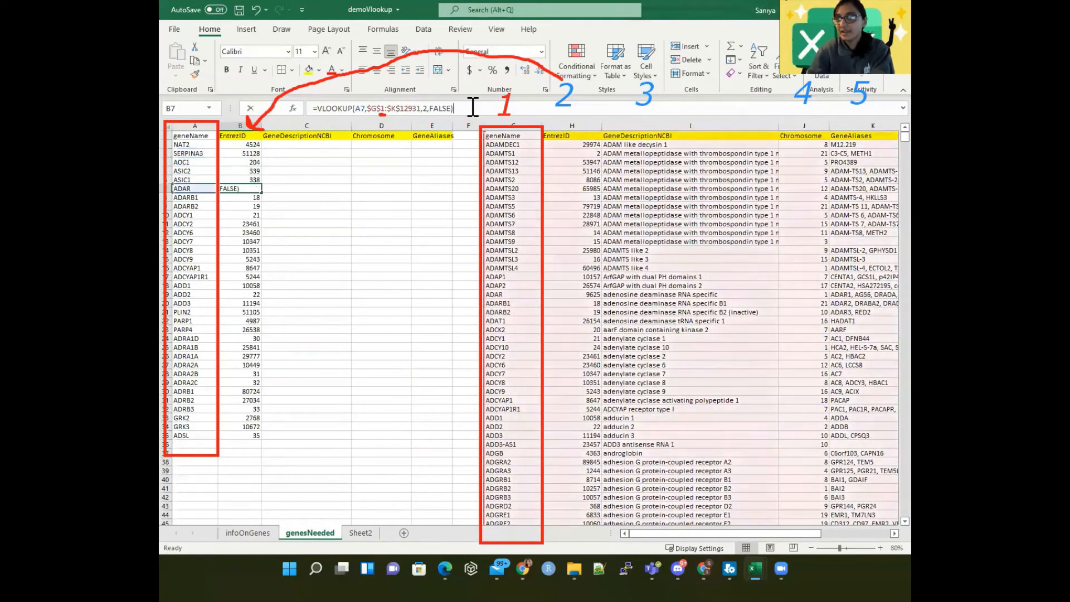
key(Return)
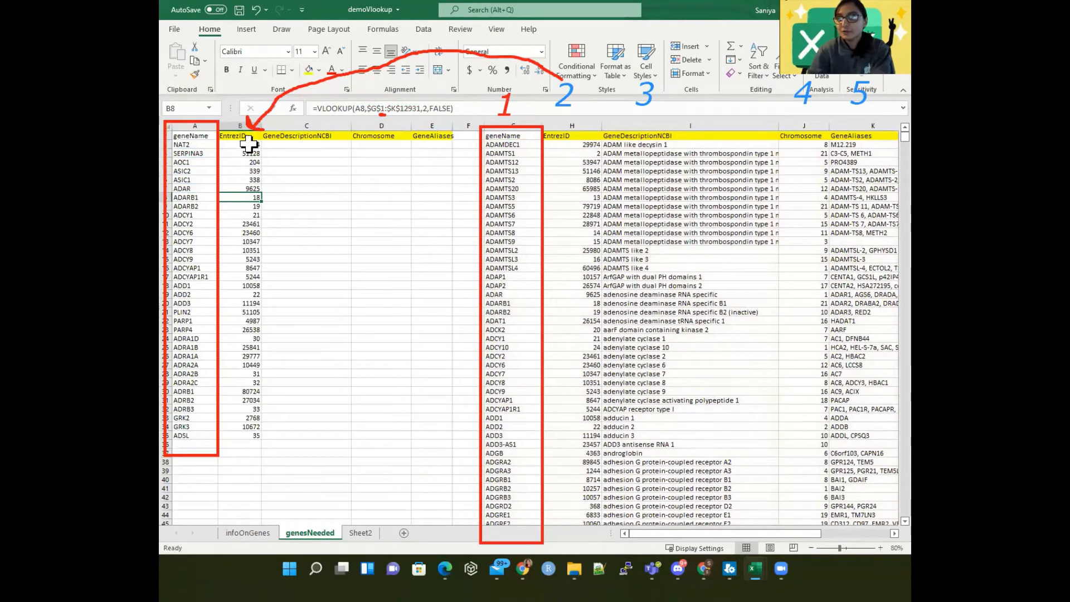
- Replace the absolute table array in B2's formula with the whole-column range G:K and fill it down the EntrezID column
click(245, 144)
click(370, 108)
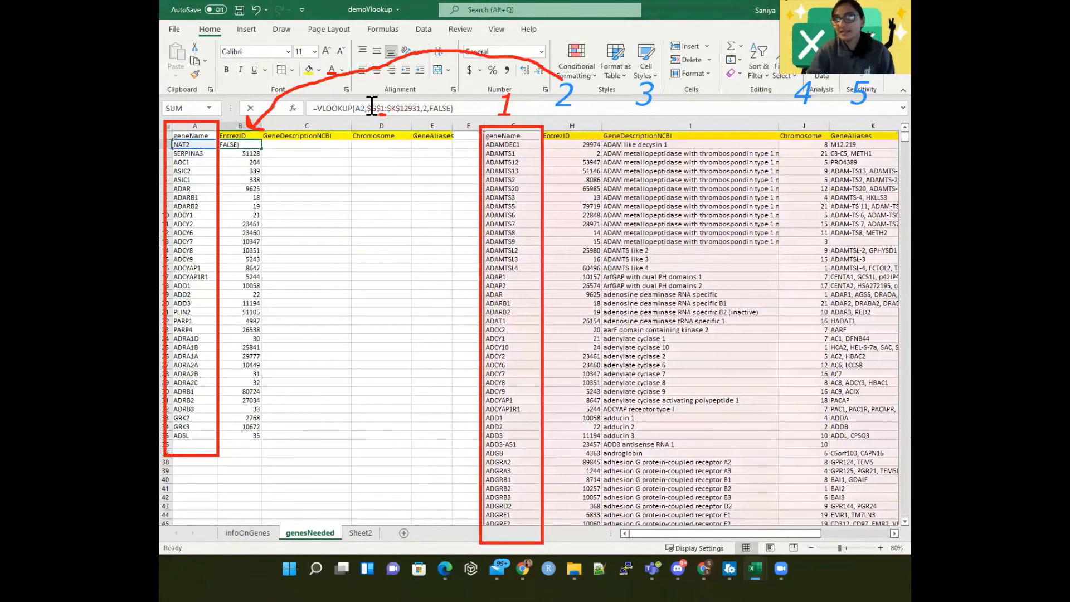
drag(369, 108, 424, 109)
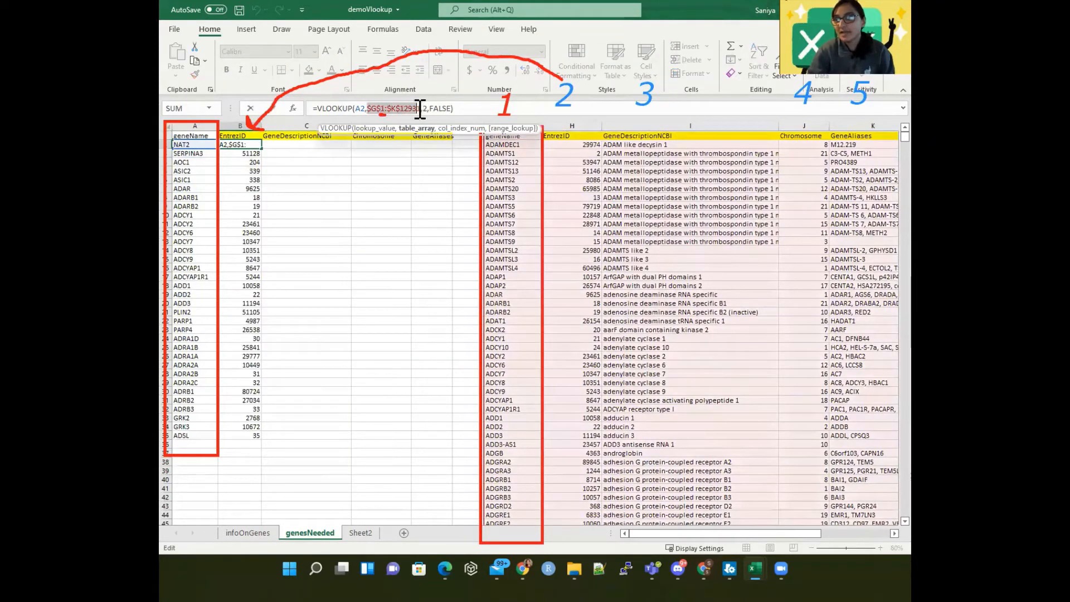
click(369, 108)
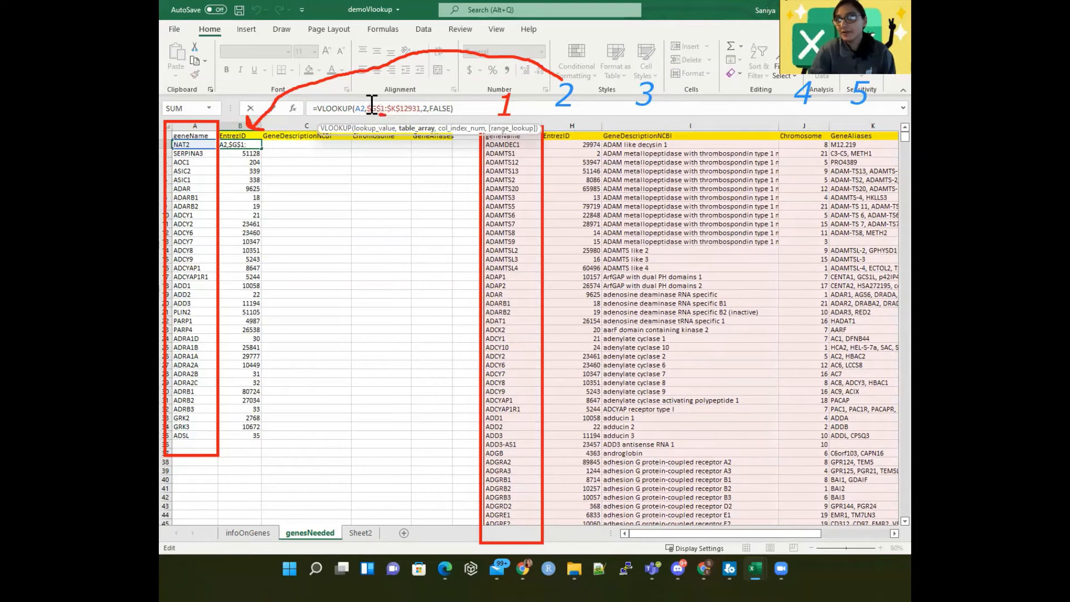
click(424, 108)
drag(422, 108, 371, 105)
text(G:K)
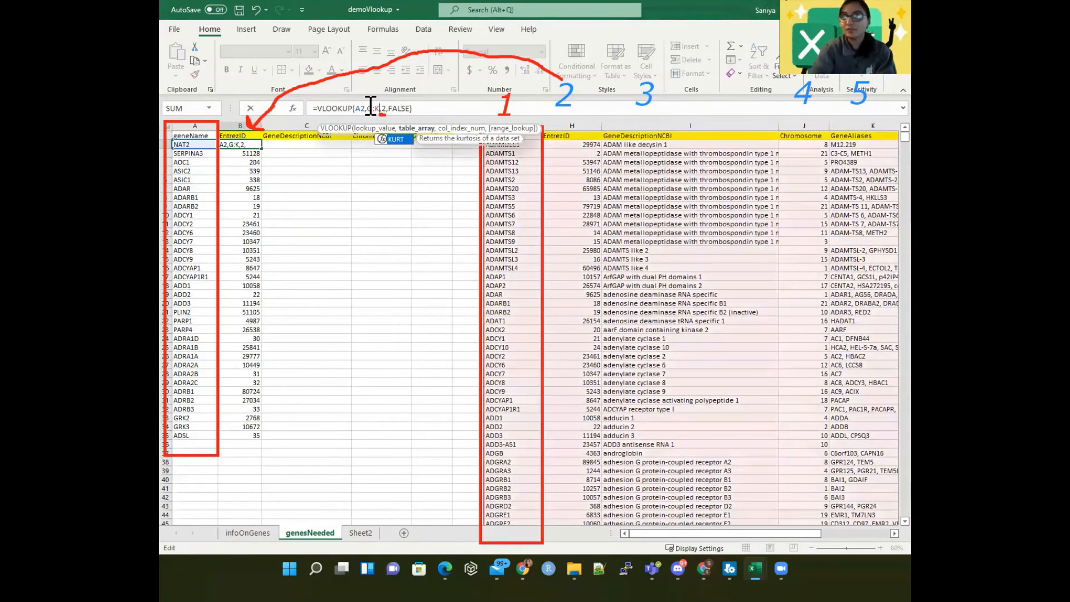
key(ctrl+Return)
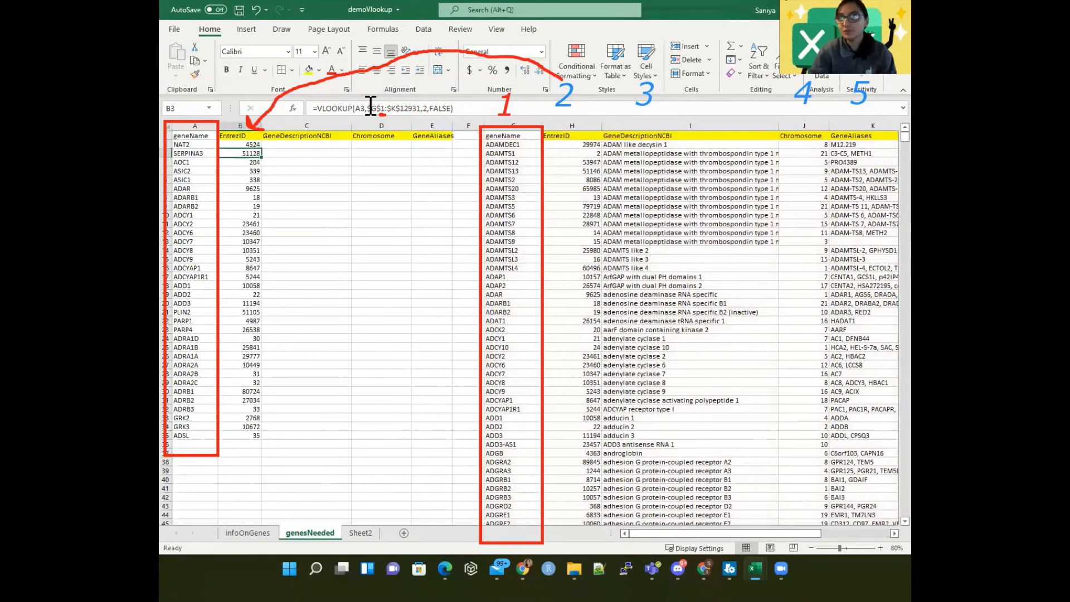
double_click(257, 146)
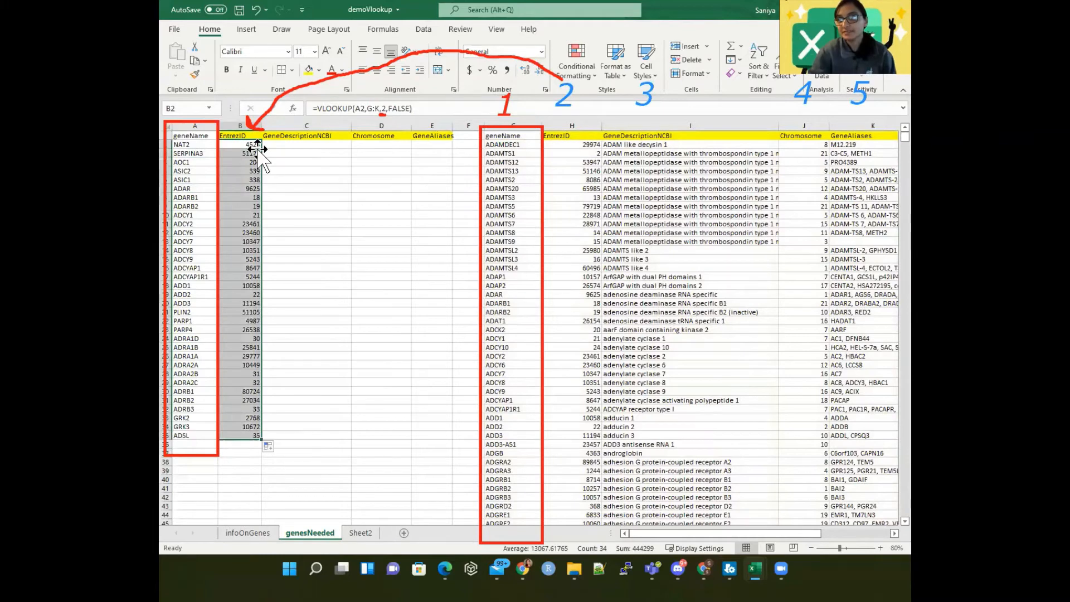
- Check the lookup value and the G:K table array in the filled EntrezID formulas in B2, B3 and B4
click(257, 152)
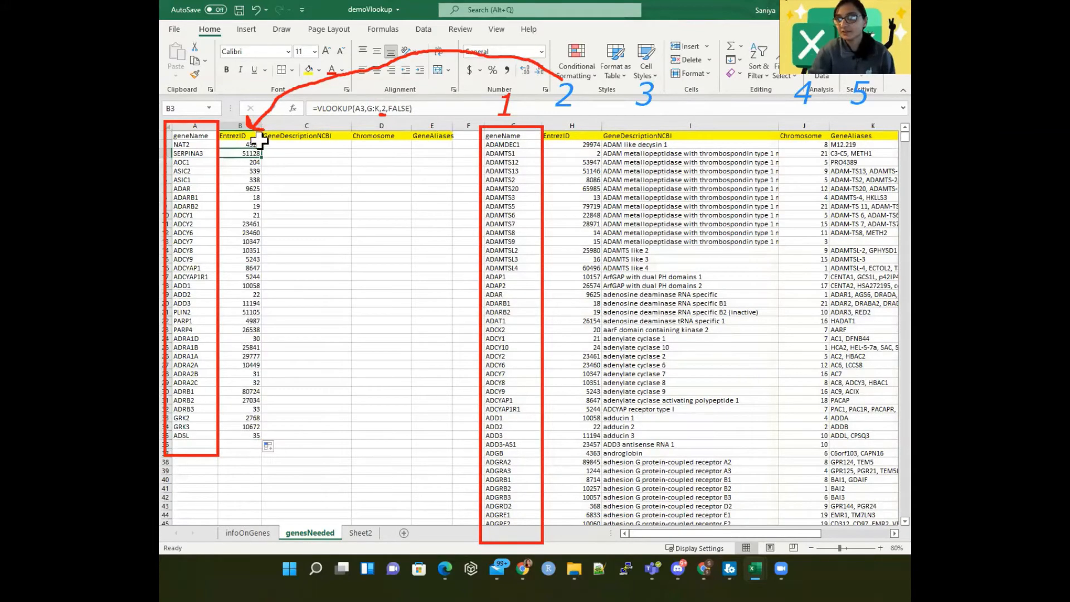
double_click(254, 152)
click(333, 109)
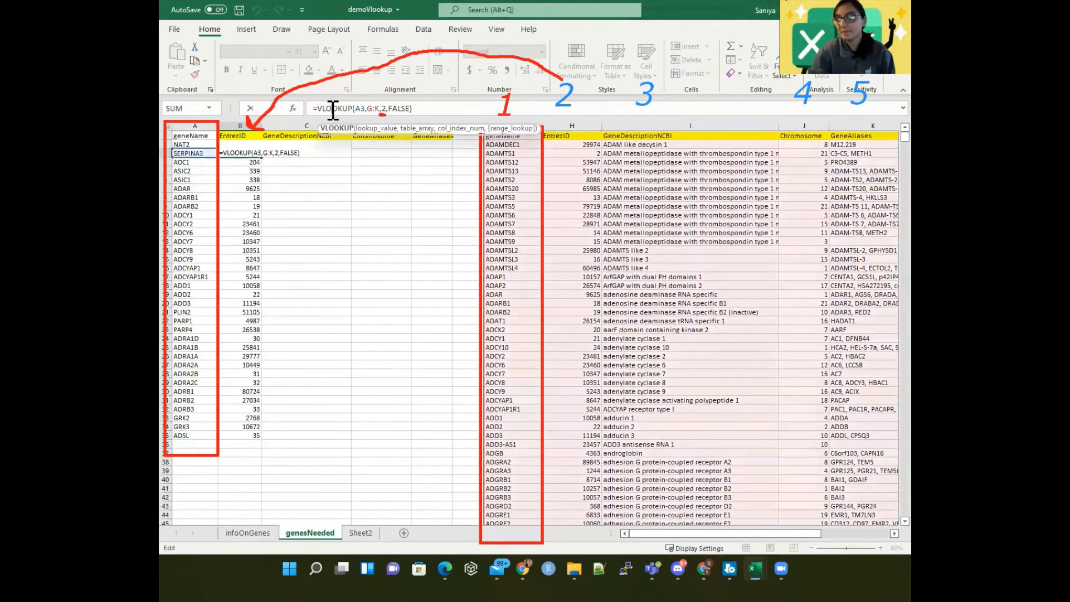
key(Return)
click(333, 110)
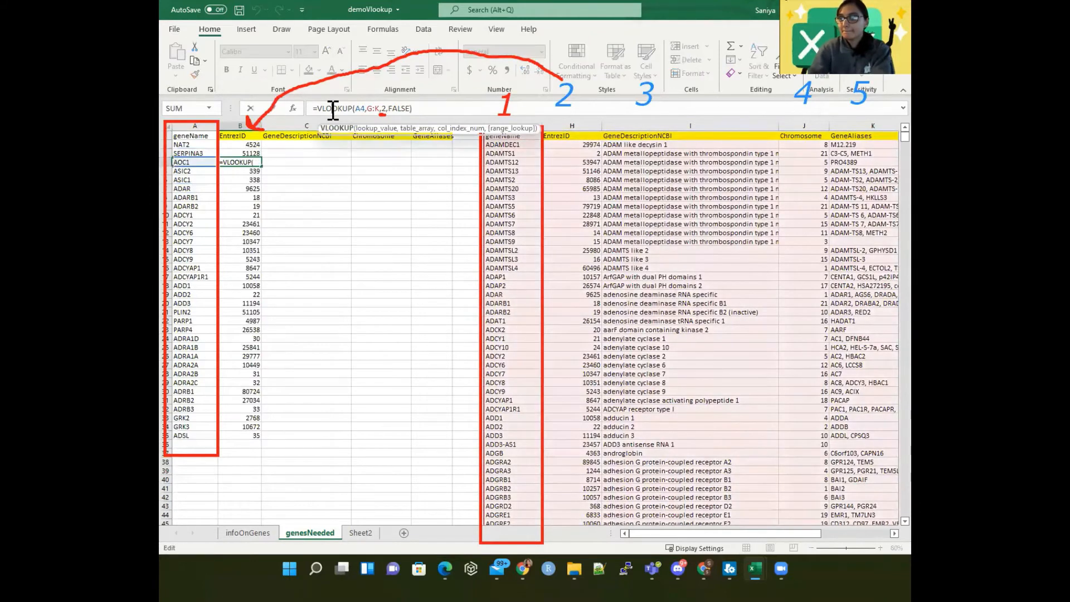
key(Return)
click(251, 145)
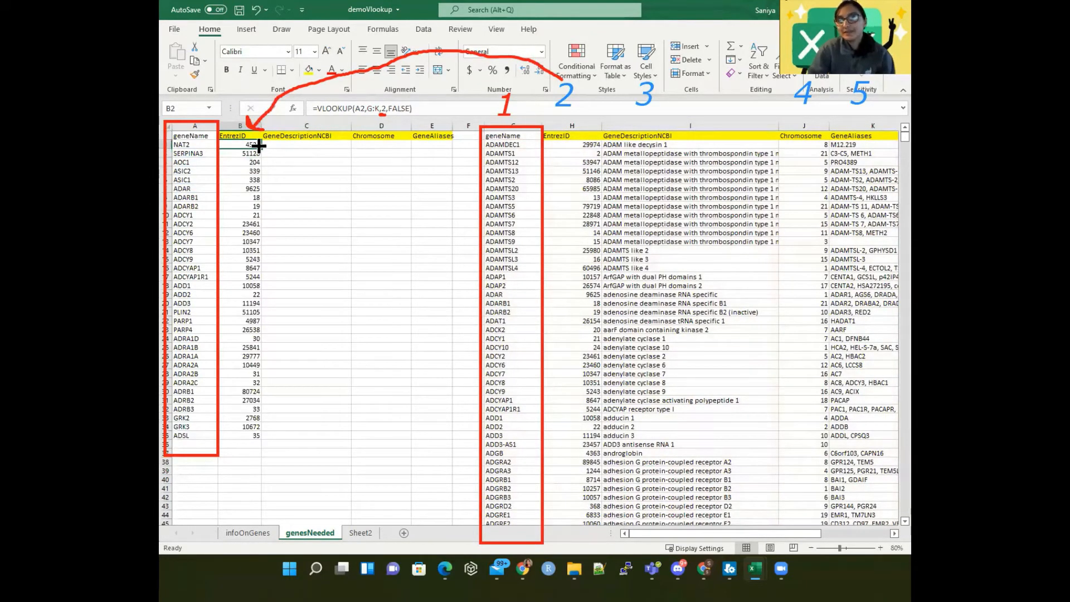
- Enter =VLOOKUP(A2,G:K,3,FALSE) in C2 to look up the gene description
click(277, 145)
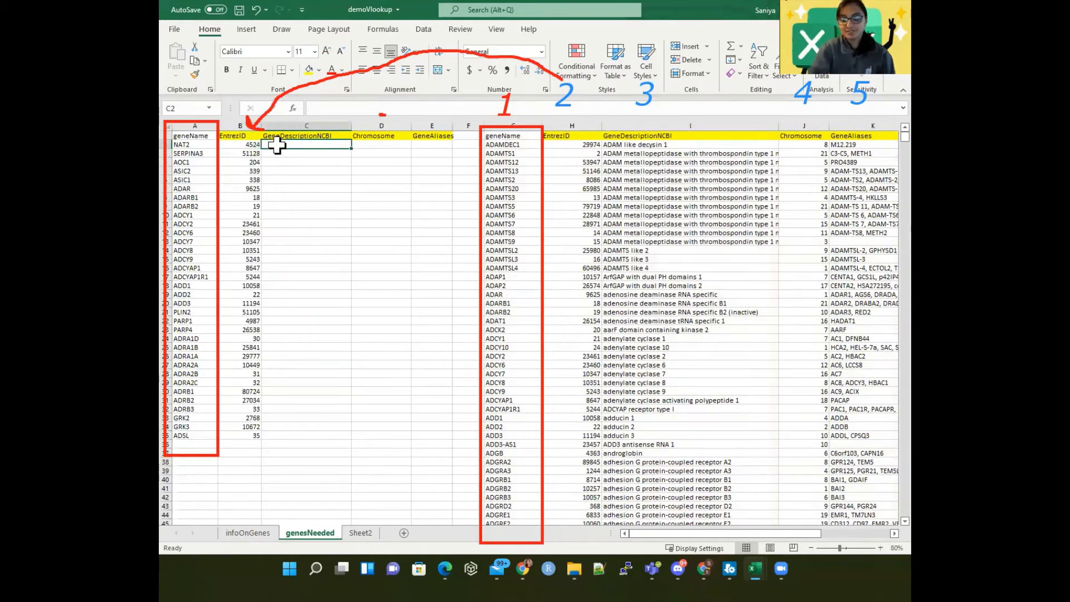
text(=)
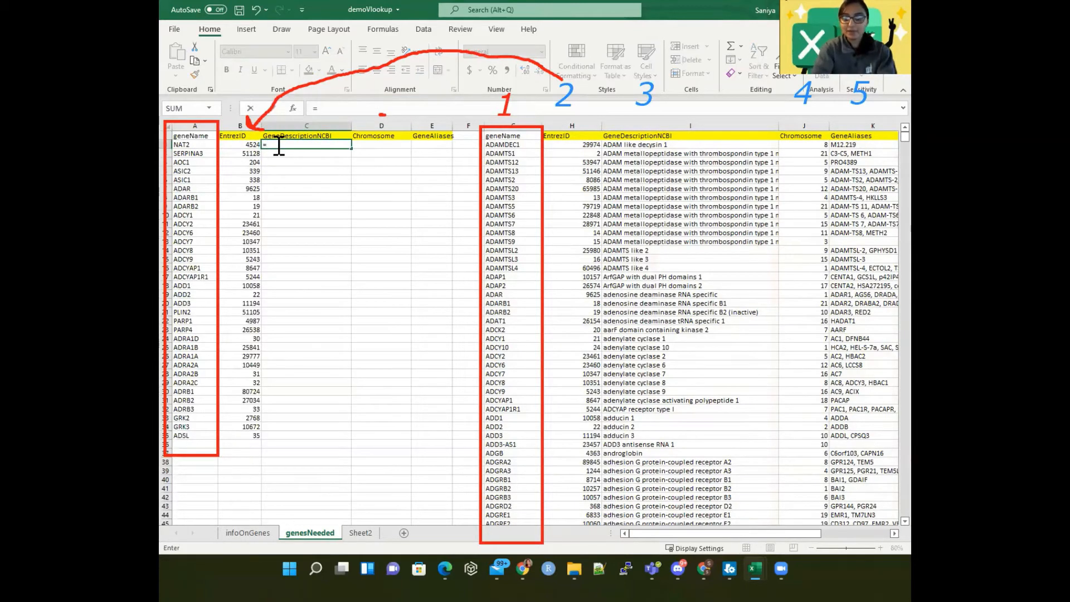
text(vlook)
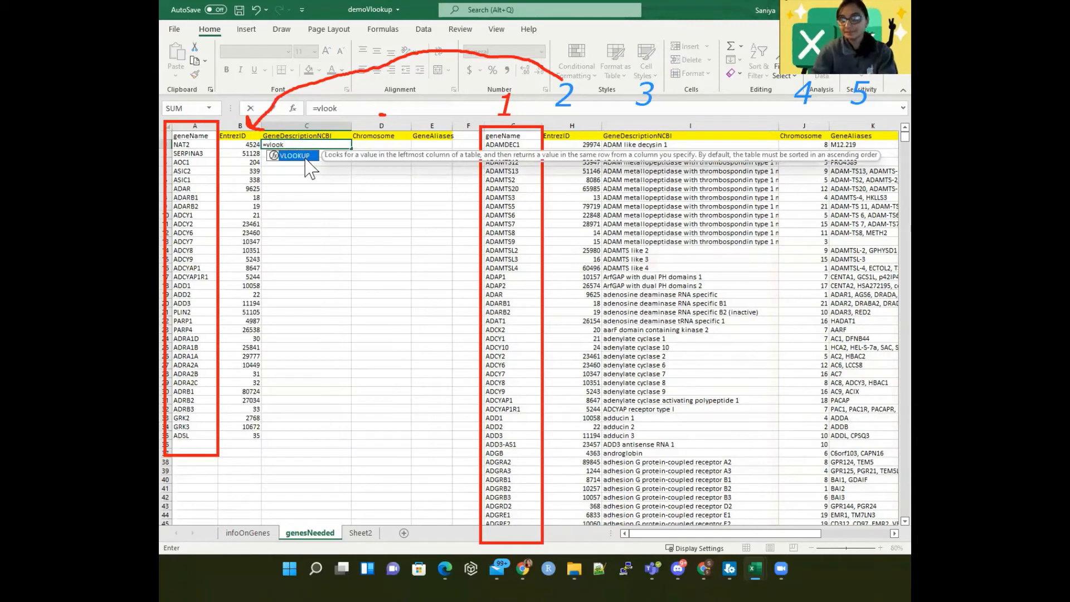
double_click(294, 156)
click(184, 145)
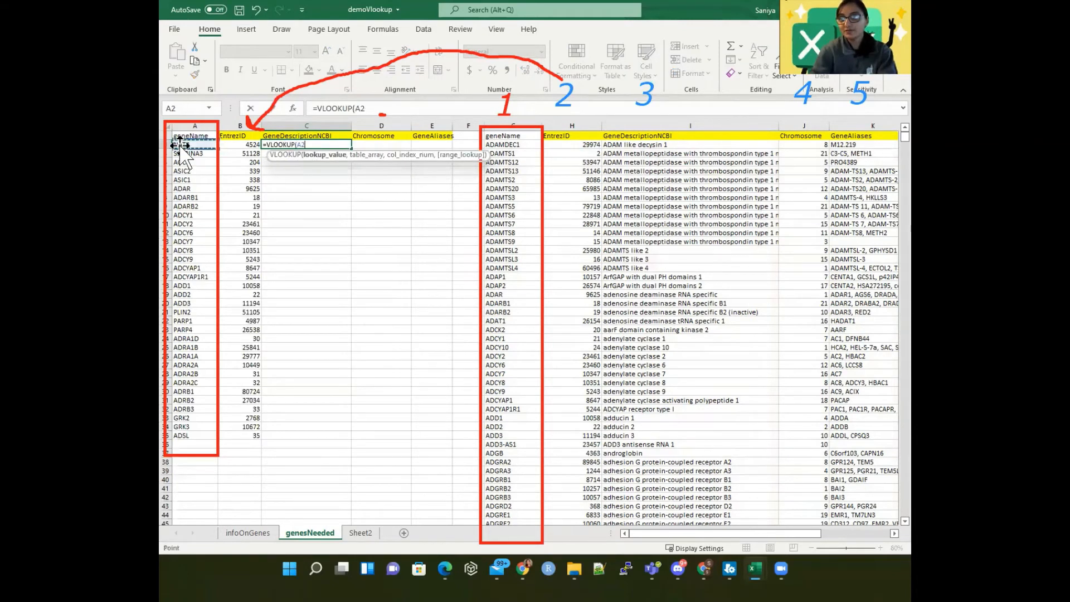
text(,)
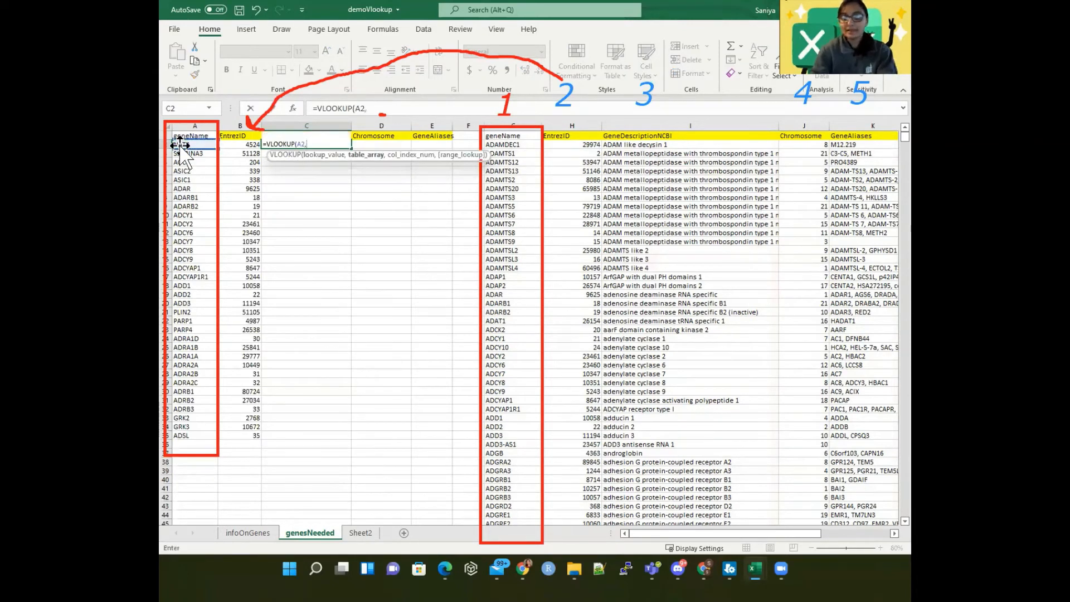
text(G:)
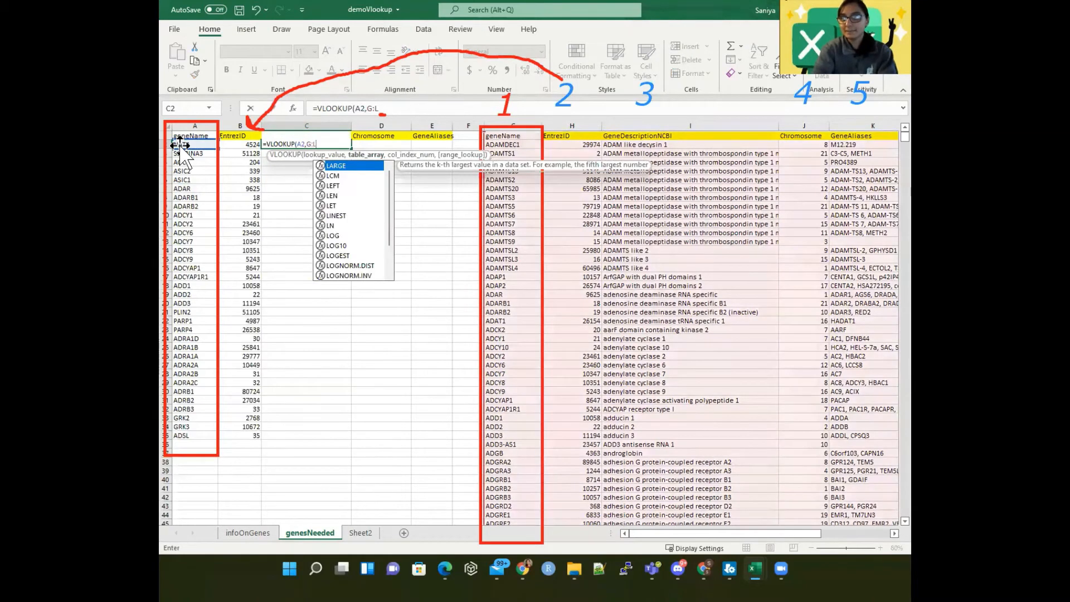
text(K)
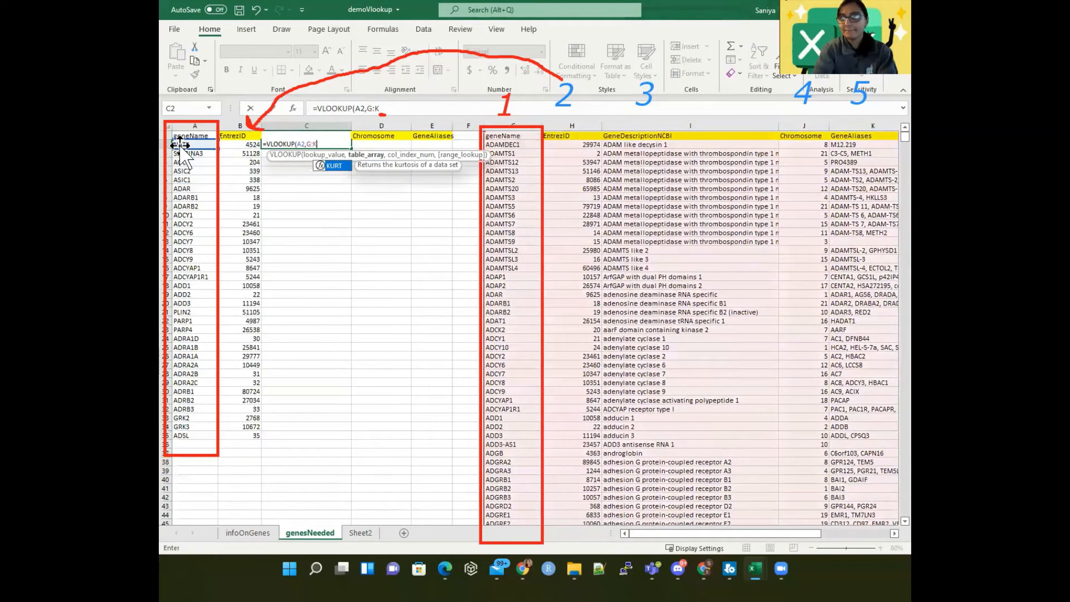
text(,)
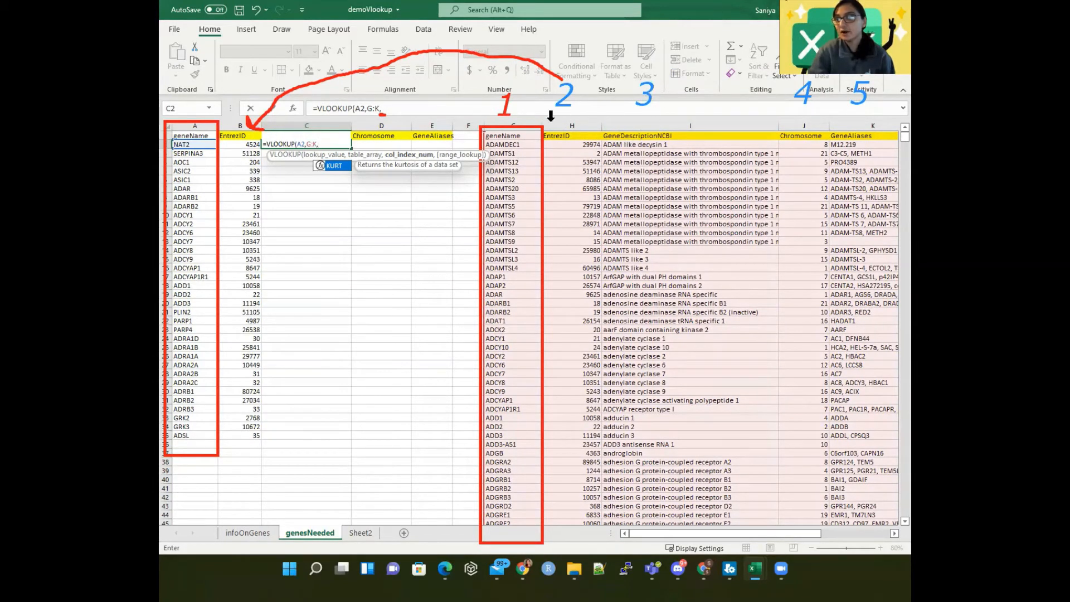
text(3,FALSE)
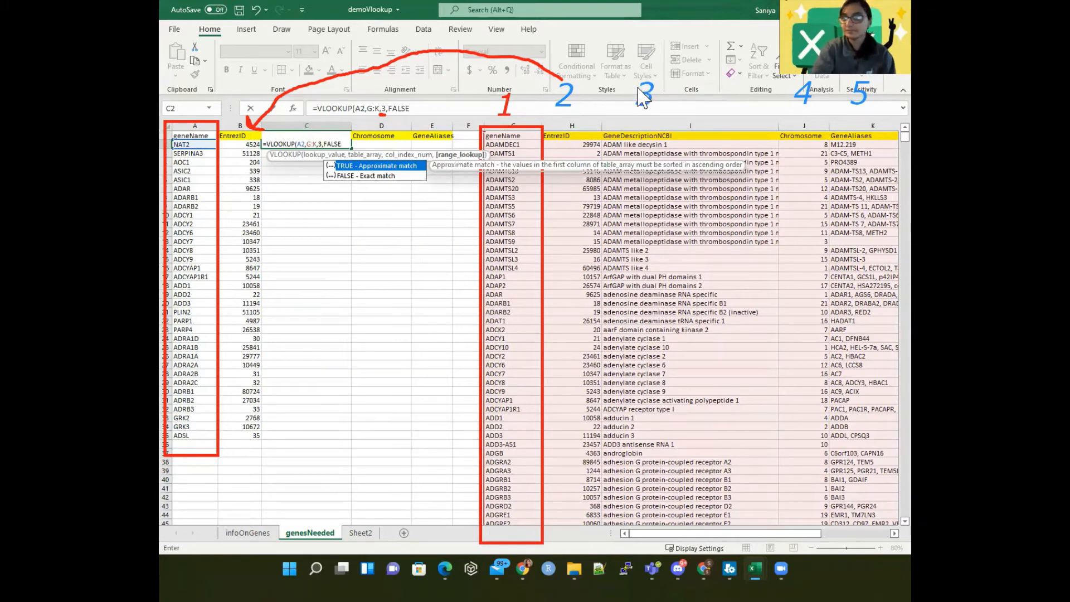
key(Return)
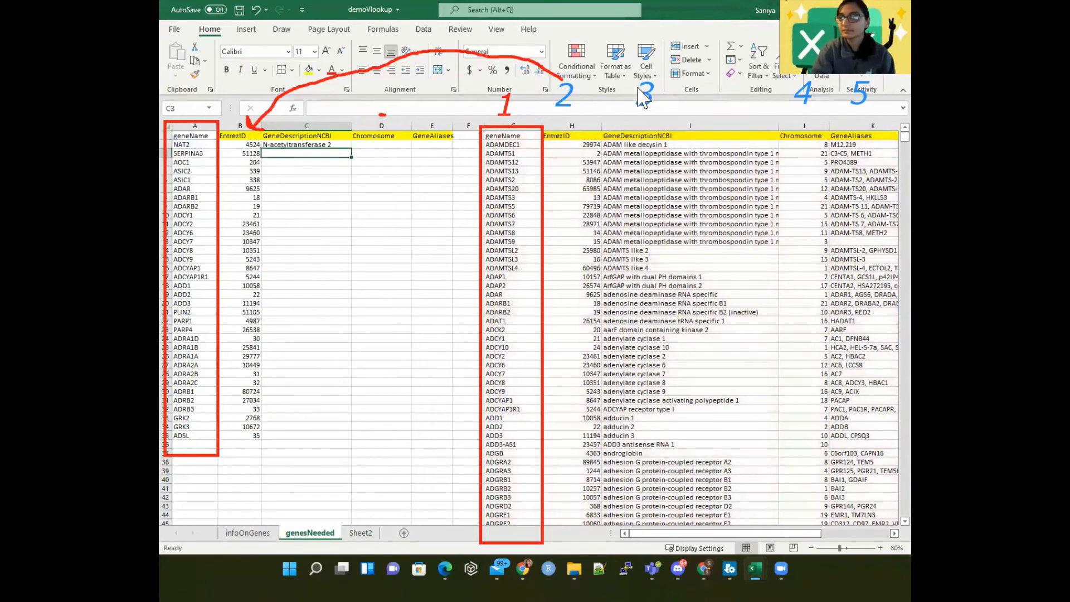
- Compare the column index in the B2 and C2 formulas, and fill C2's formula down the GeneDescriptionNCBI column to row 35
click(322, 145)
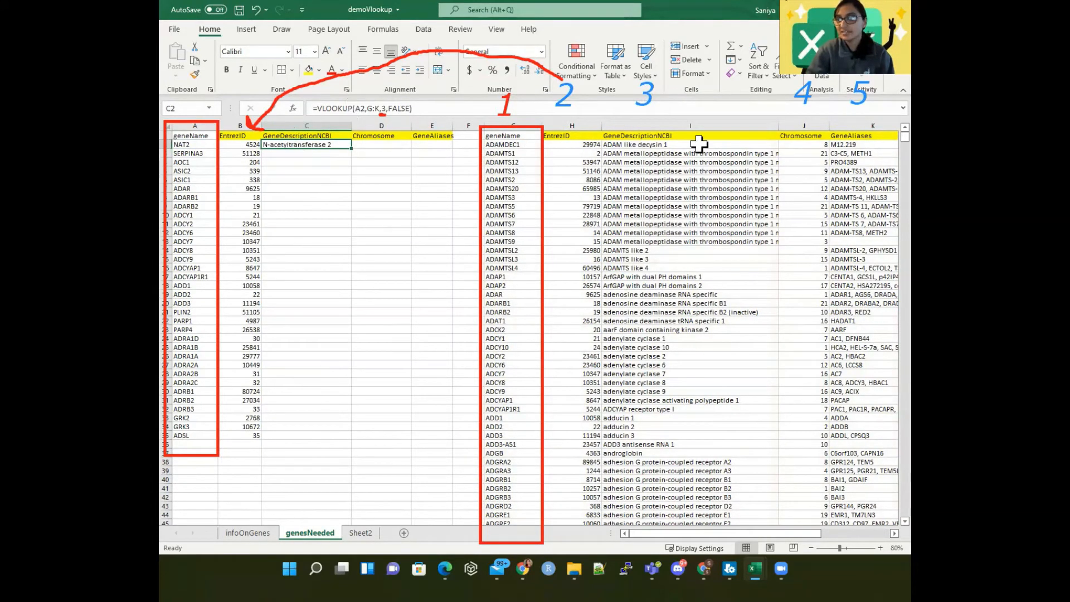
click(239, 145)
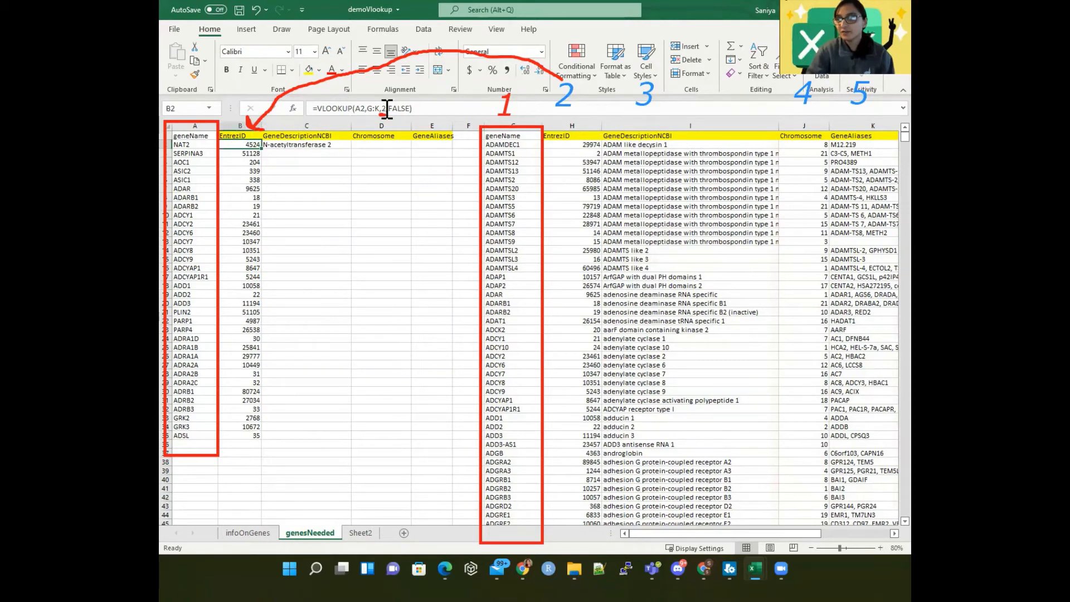
click(307, 144)
click(374, 145)
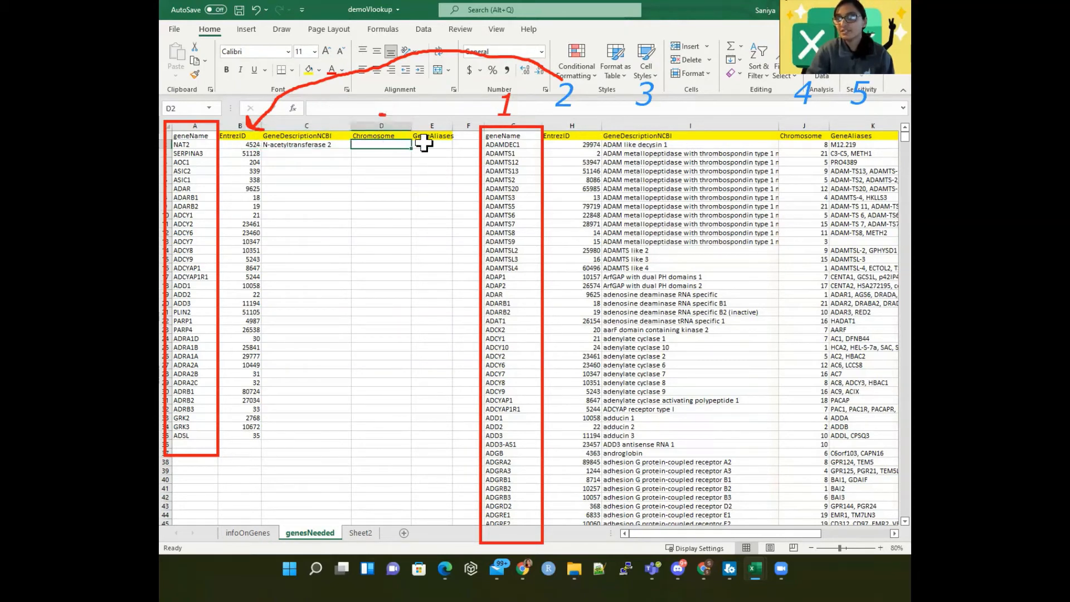
click(326, 145)
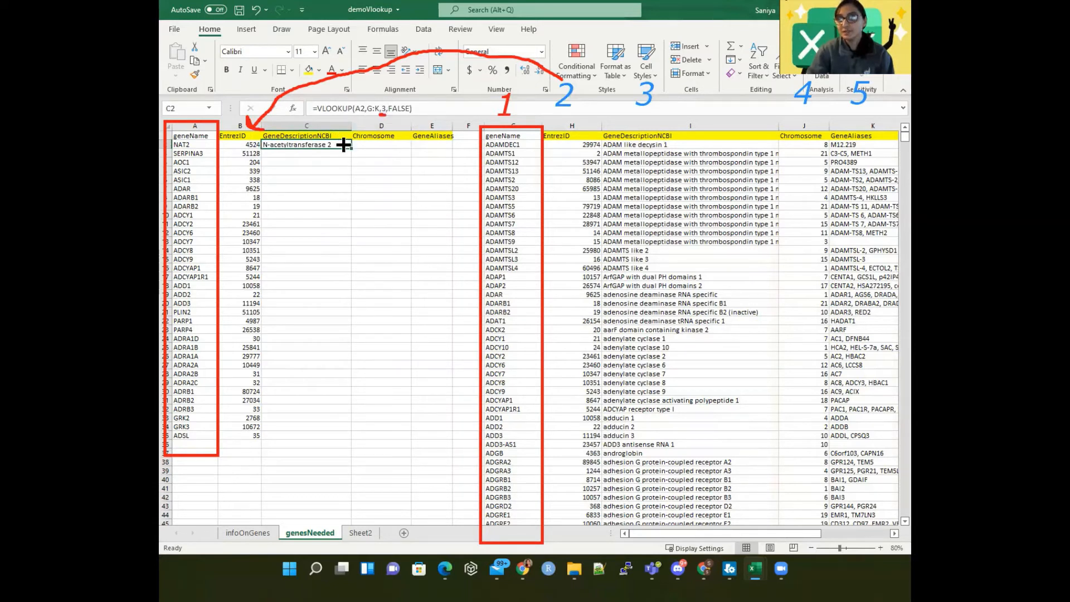
click(369, 146)
click(423, 144)
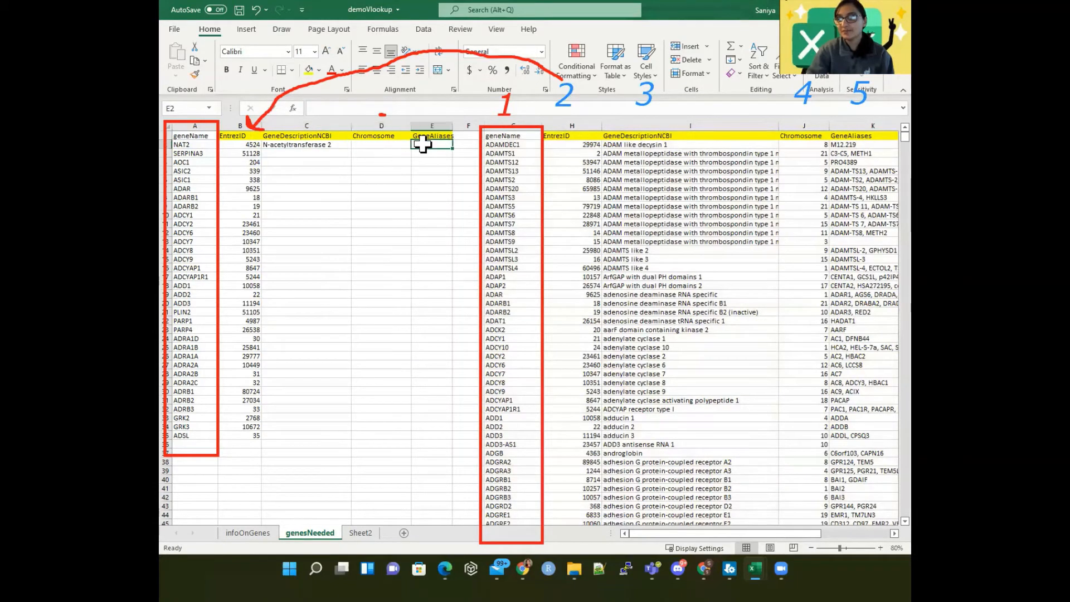
click(322, 142)
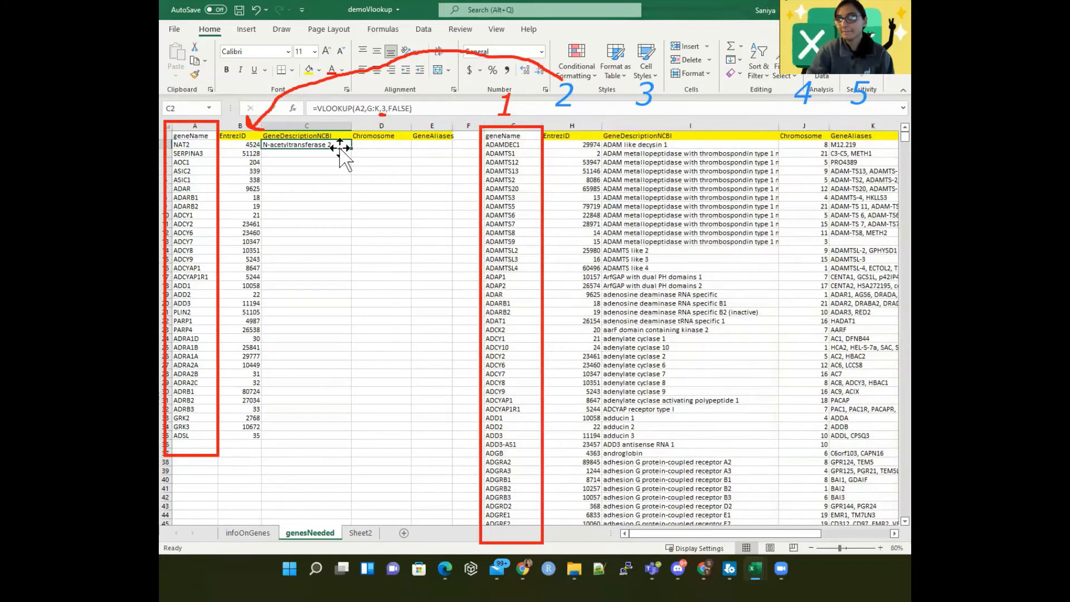
double_click(352, 150)
- Try copying C2's formula across into D2 and changing its lookup value to A2 while keeping the H:L table array
click(337, 145)
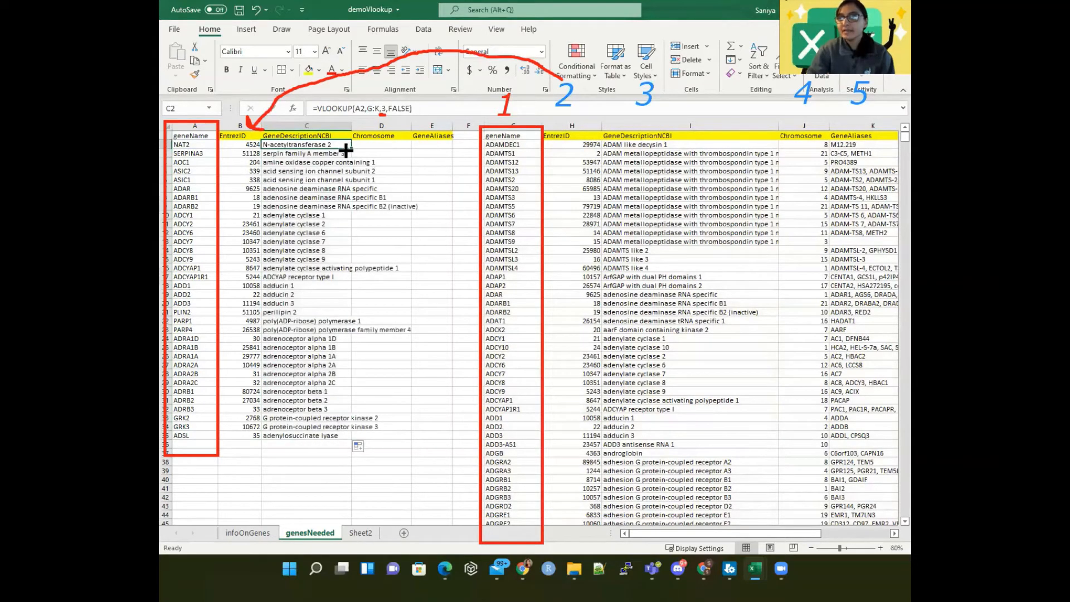
drag(352, 150, 402, 148)
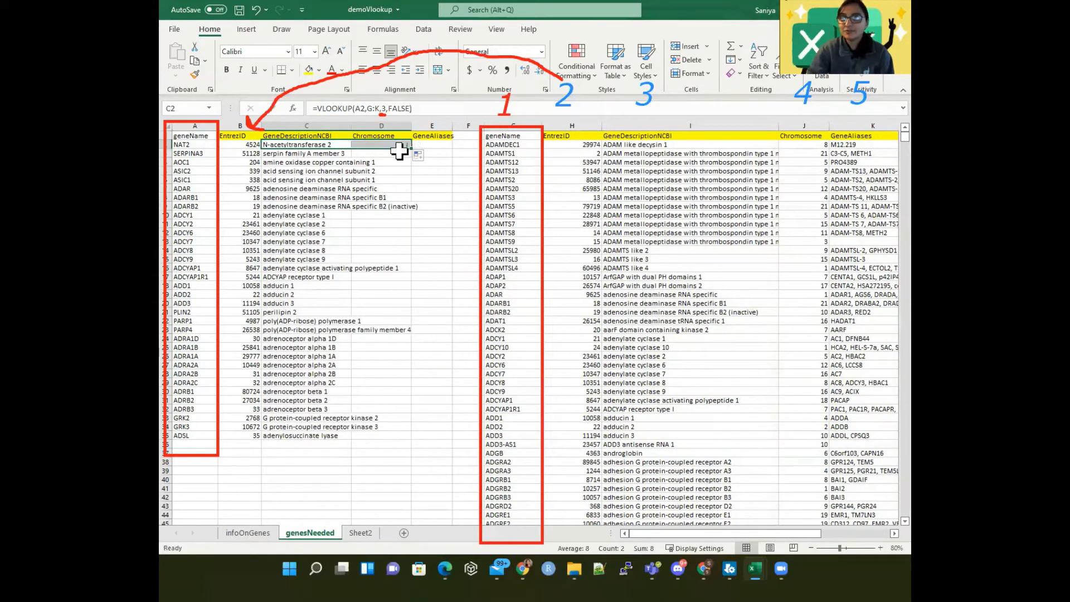
click(399, 146)
click(391, 108)
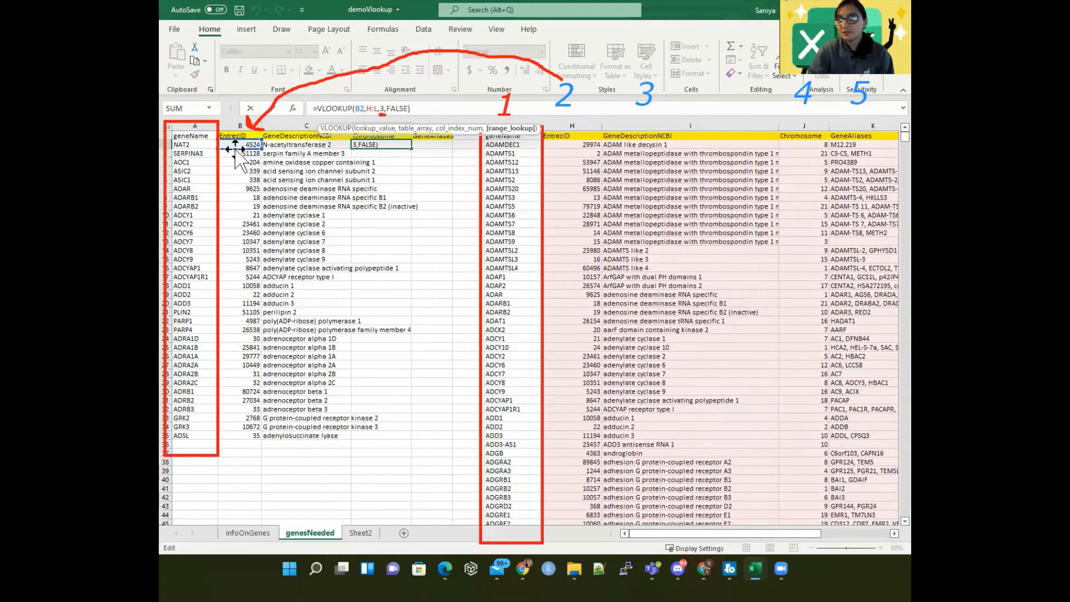
drag(236, 150, 202, 146)
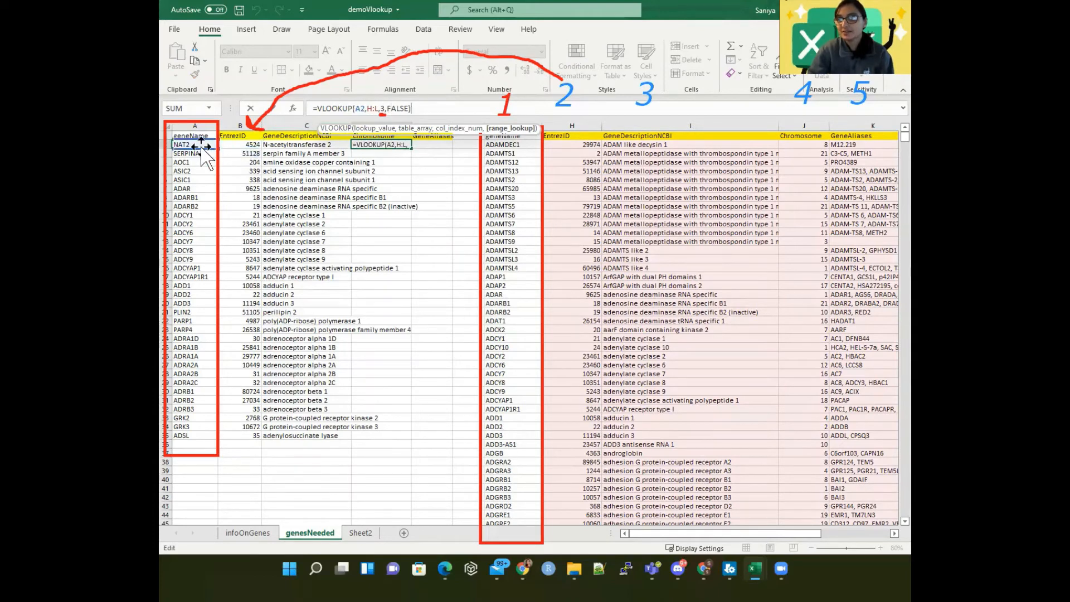
key(Return)
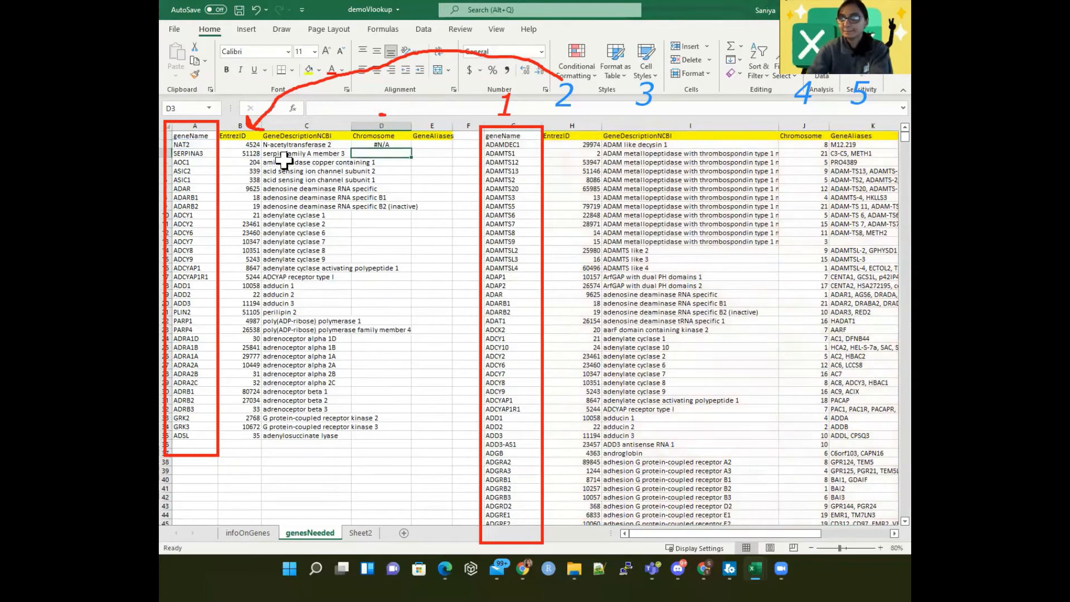
- Examine which columns the table array in D2's Chromosome formula covers
click(380, 146)
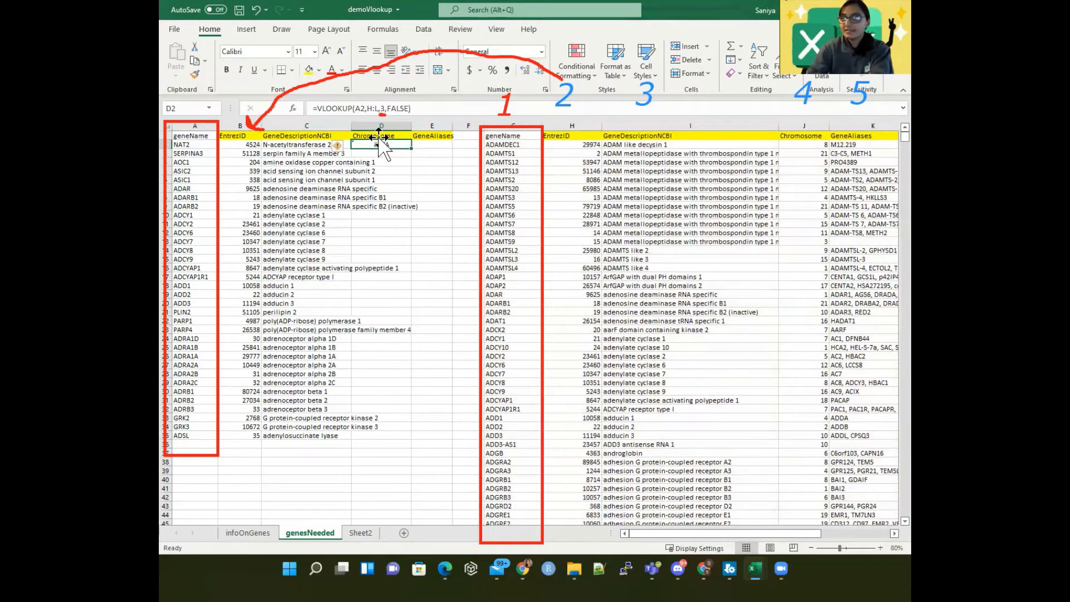
click(389, 106)
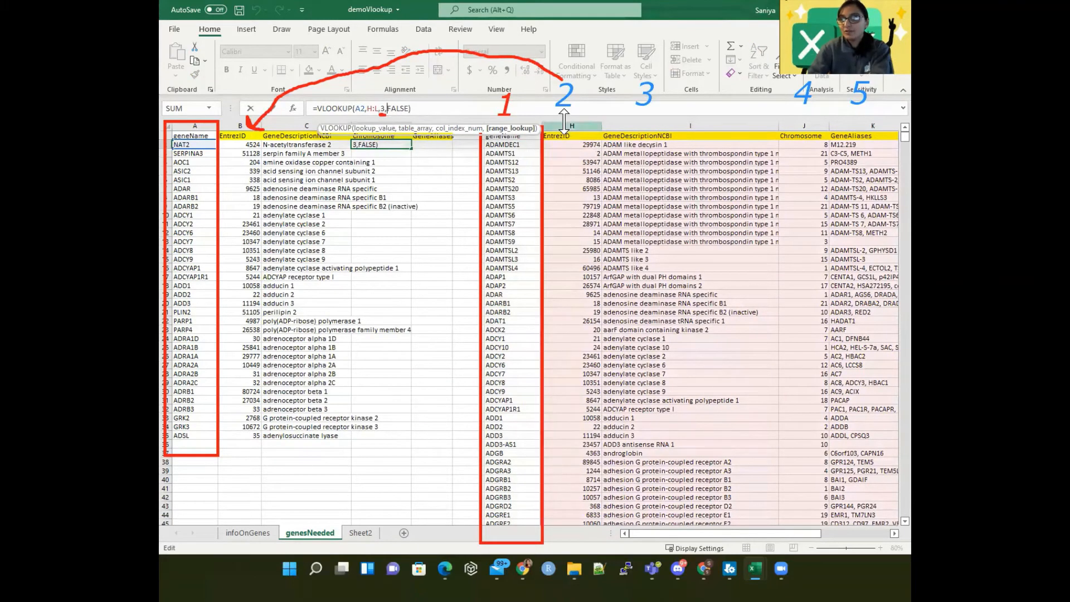
key(Return)
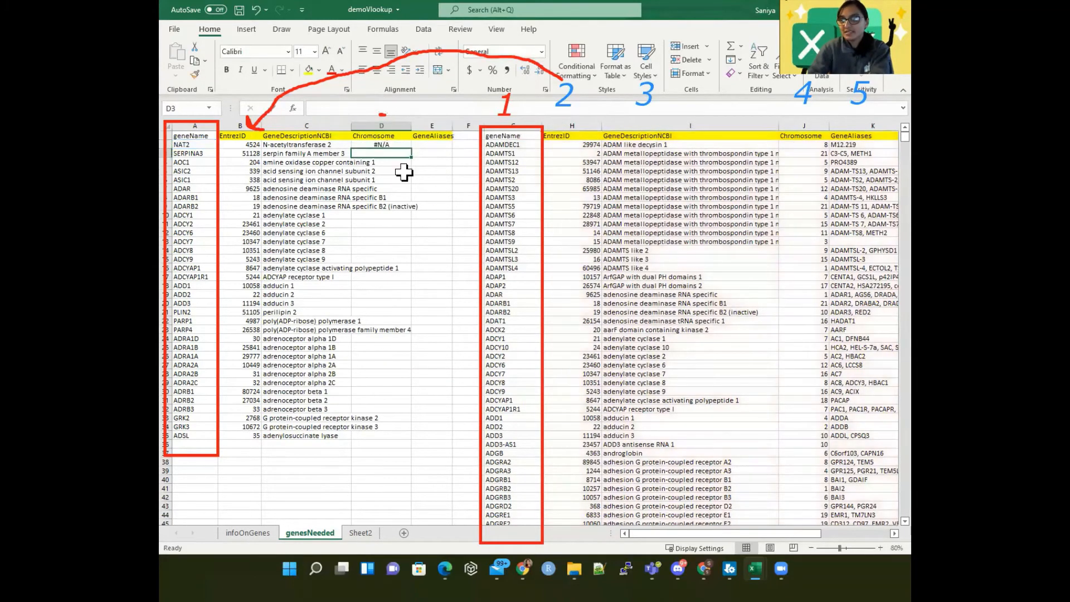
- Copy C2's formula across into D2 again to restore the shifted references, =VLOOKUP(B2,H:L,3,FALSE)
click(346, 145)
drag(375, 150, 385, 146)
click(389, 144)
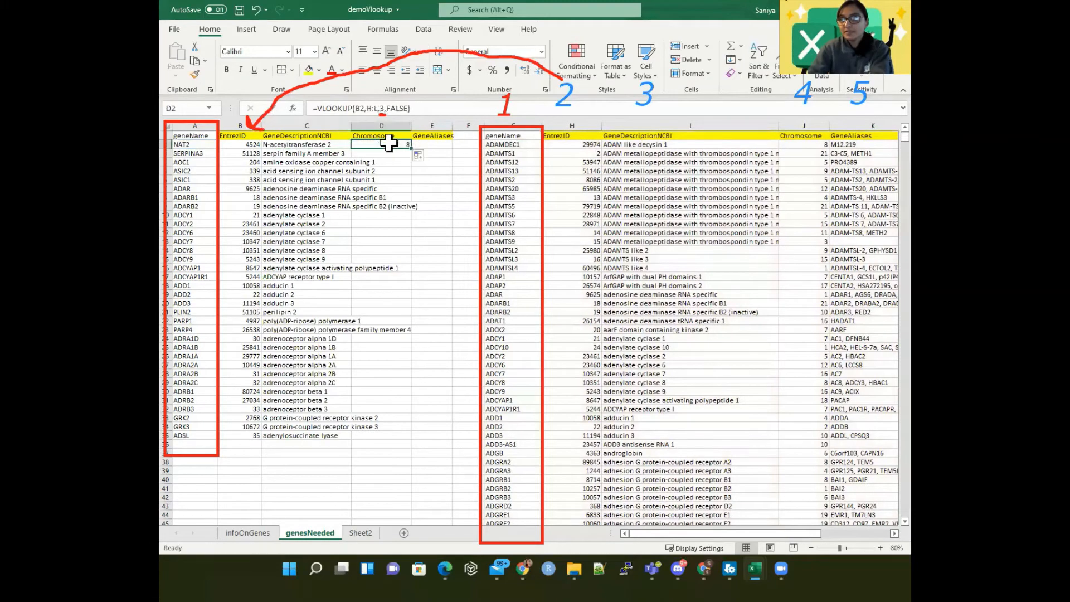
- Lock the column of the lookup value in C2's formula as $A2
click(307, 146)
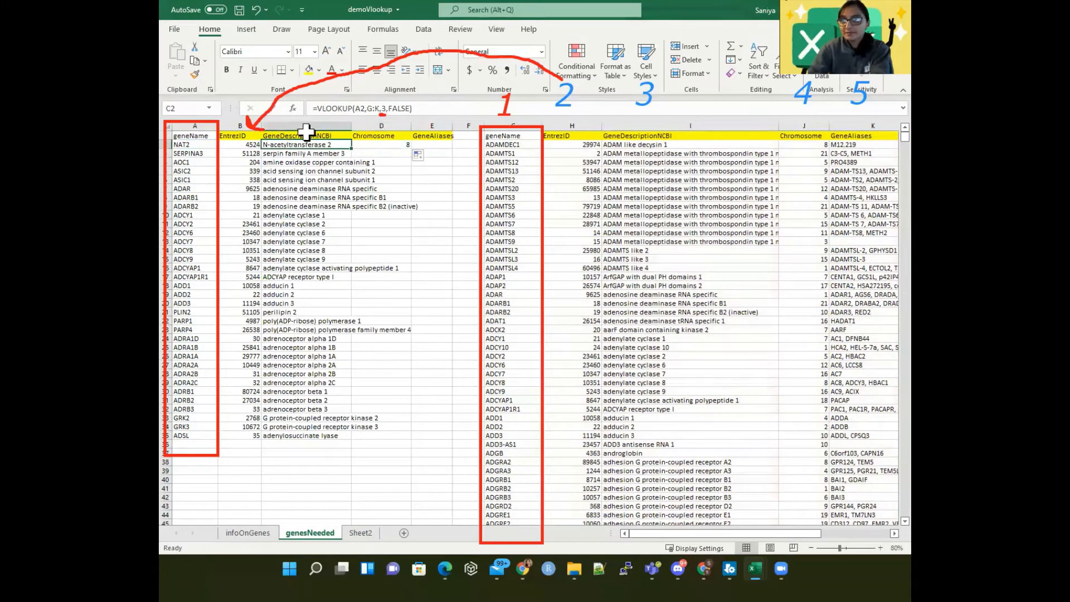
click(355, 108)
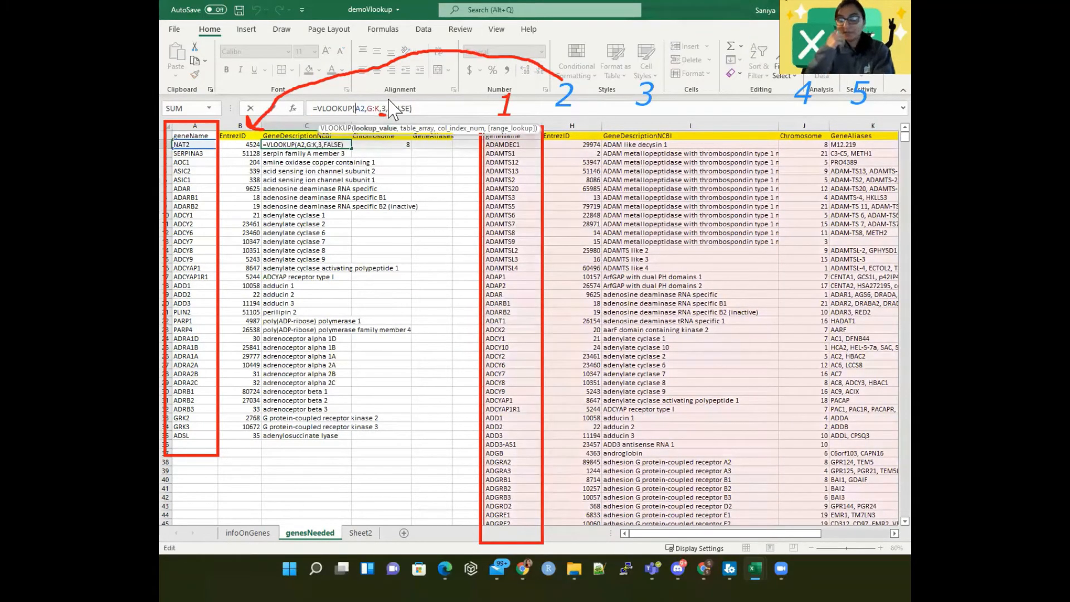
text($)
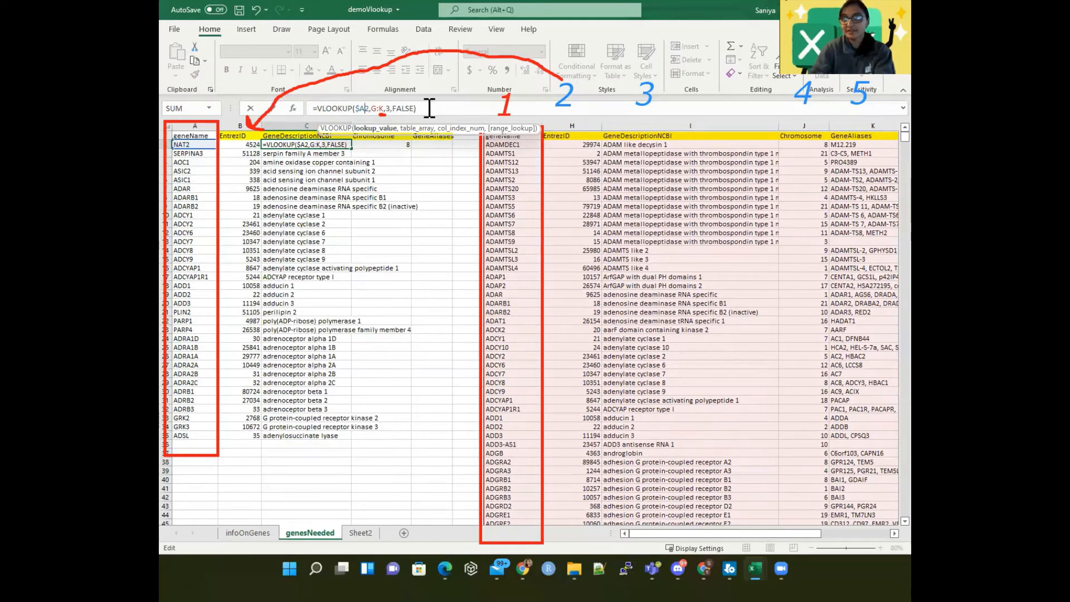
click(329, 196)
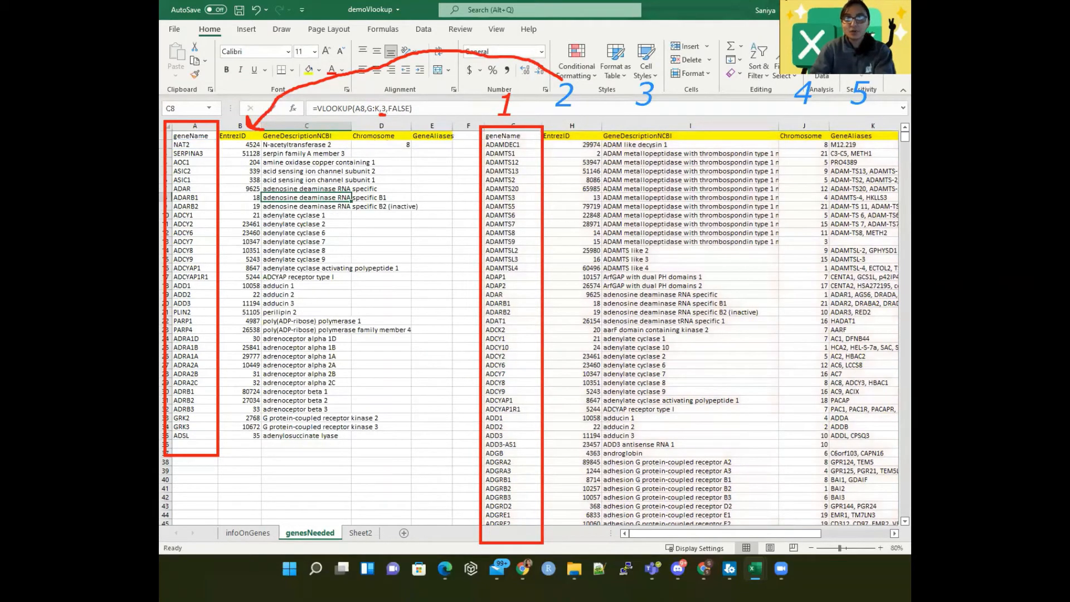
- Add an on-screen text annotation below the gene list reading "$A1: keep column A"
click(220, 583)
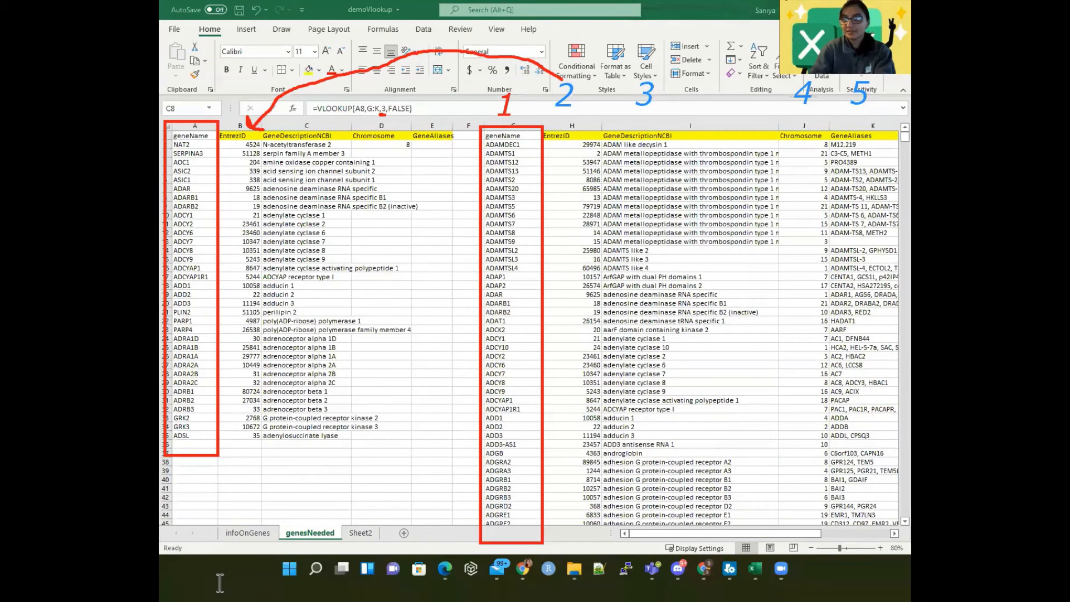
click(345, 461)
text($)
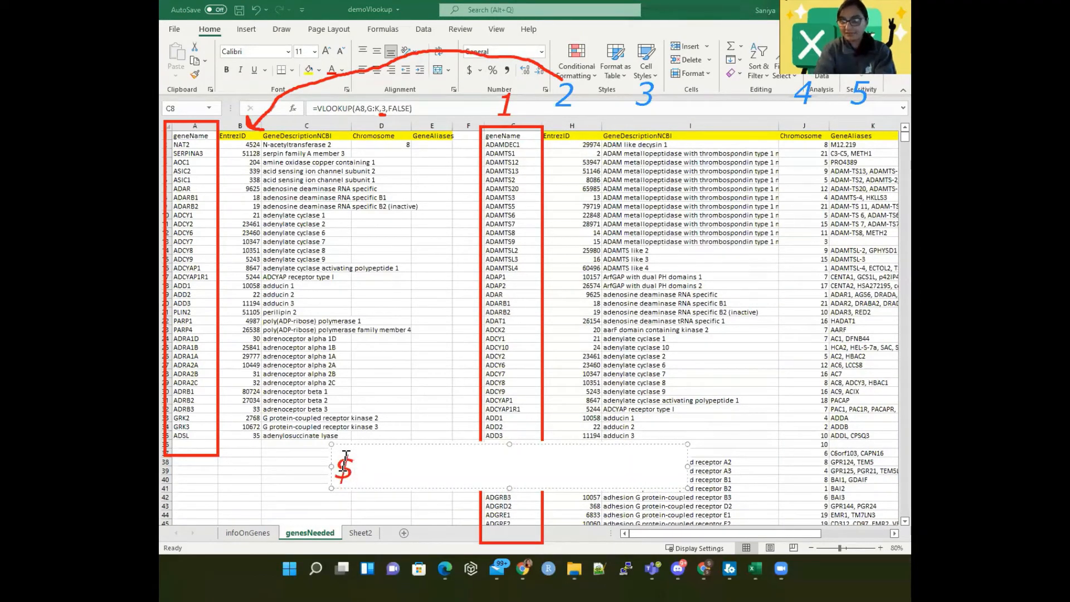
text(A)
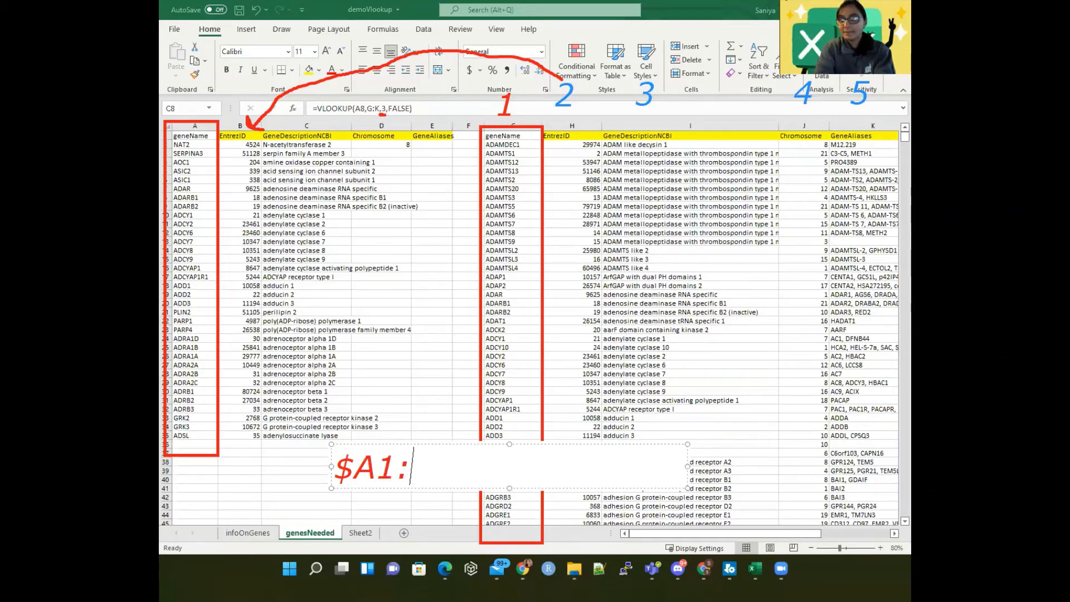
text(1: kee[)
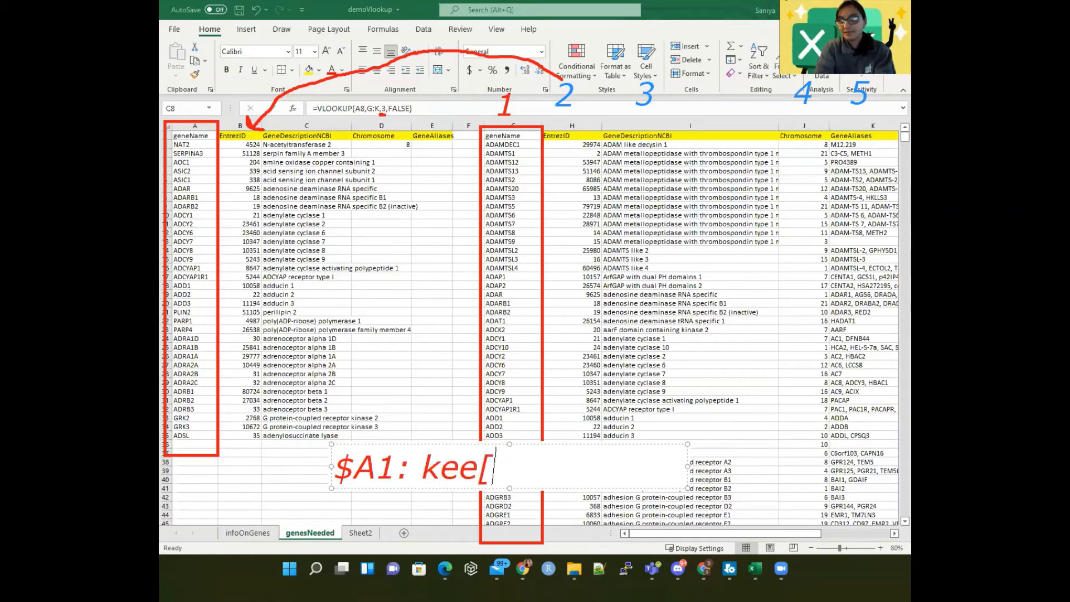
key(BackSpace)
text(p column A)
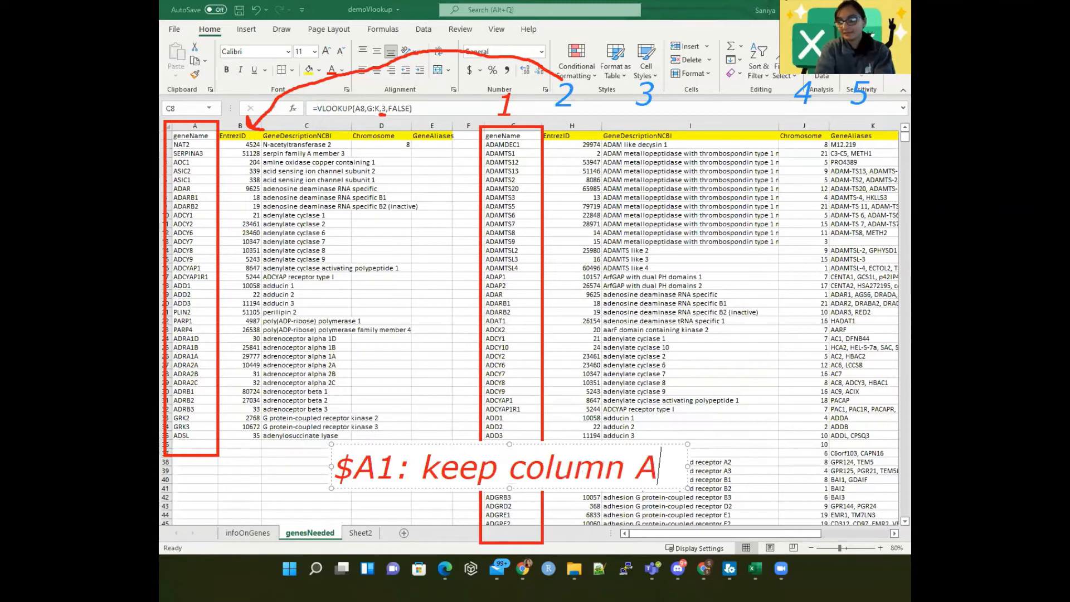
key(Return)
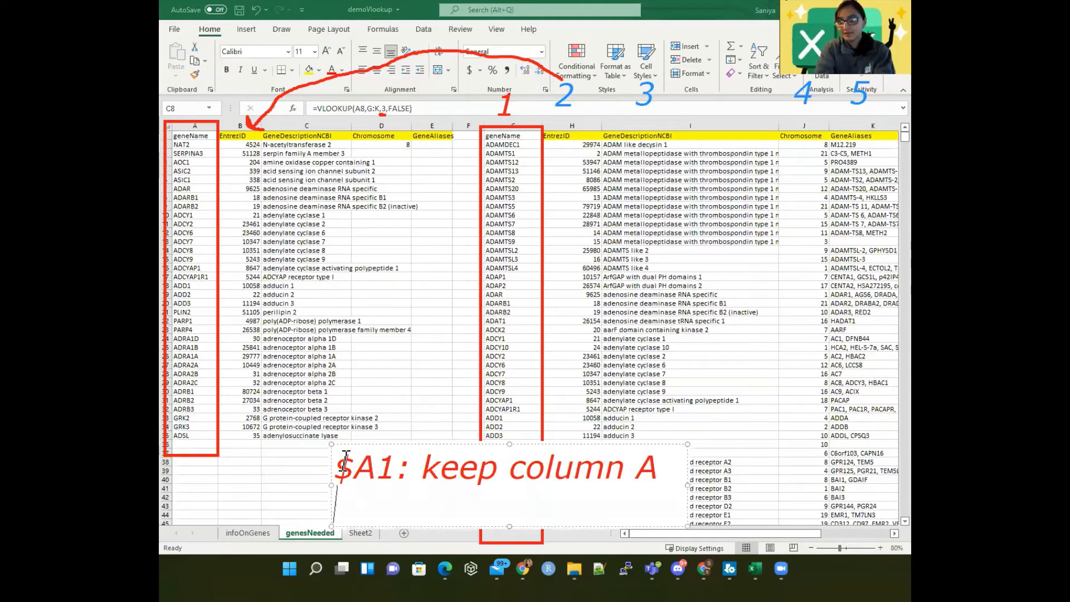
- Add the lines "A$1: keep row 1" and "$A$1: keep A1 cell" to the on-screen annotation
text(A)
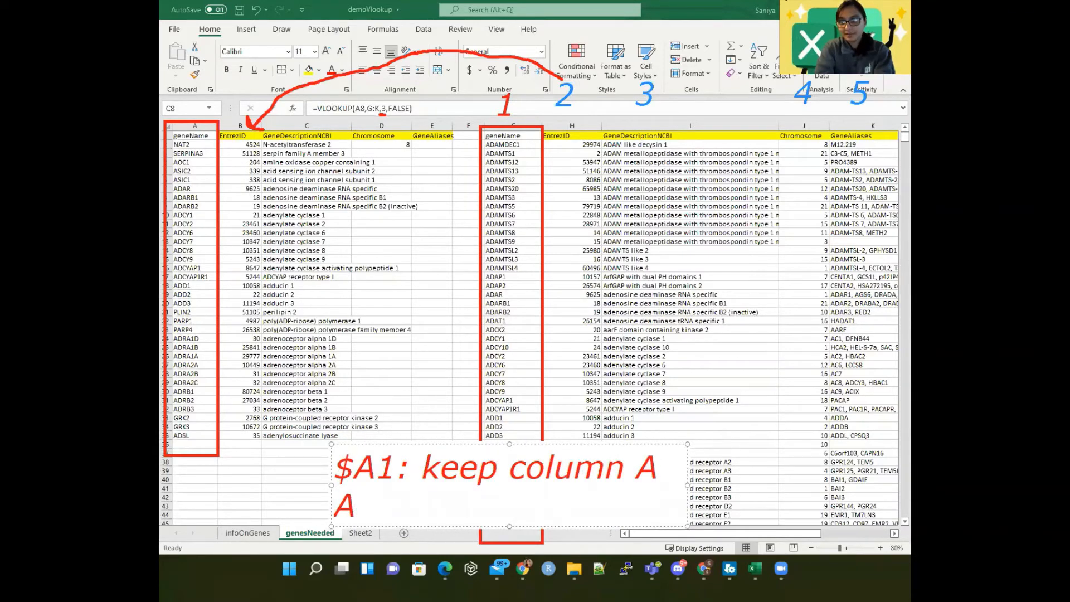
text(#1)
key(BackSpace)
key(BackSpace)
text($1)
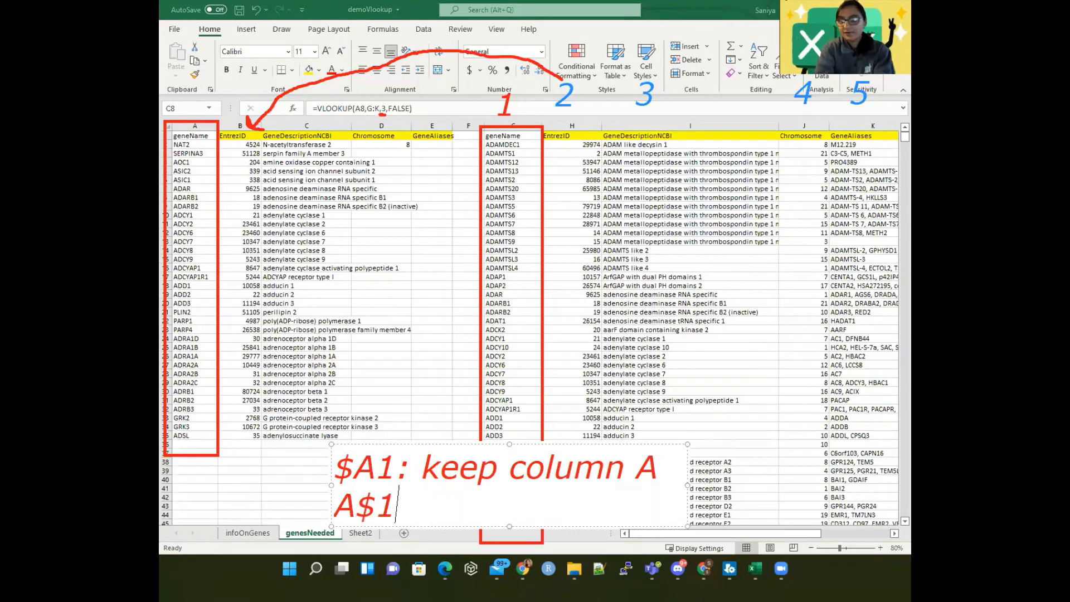
text(: keep row 1)
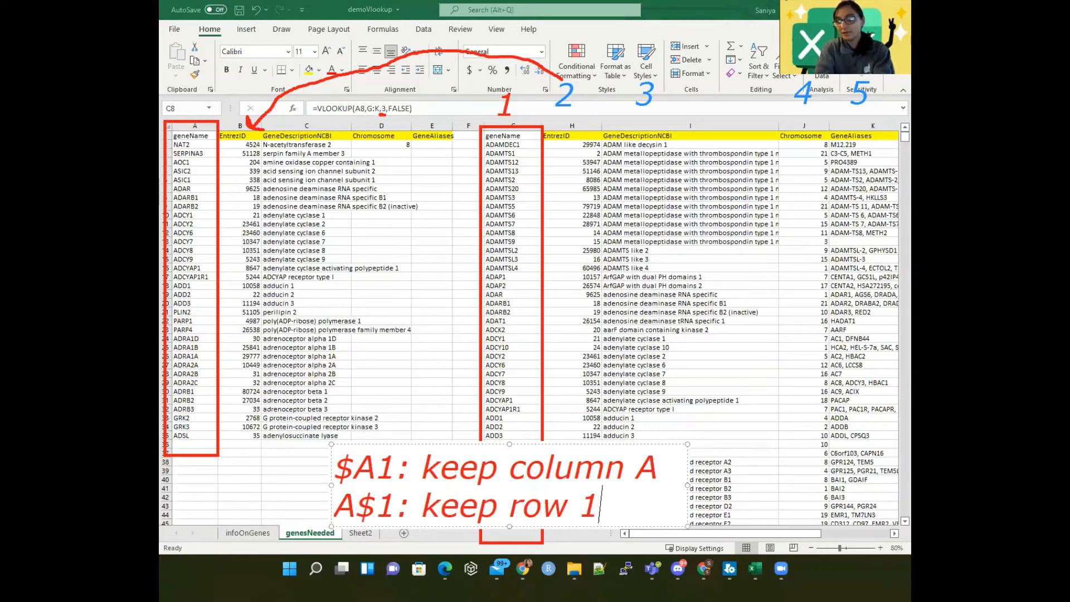
key(Return)
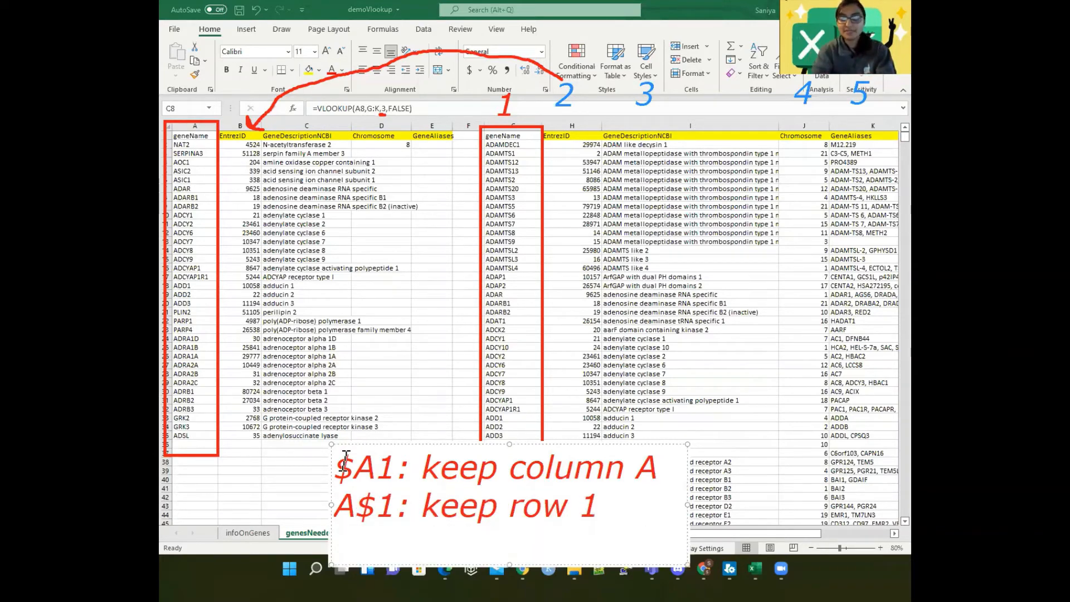
text($A$)
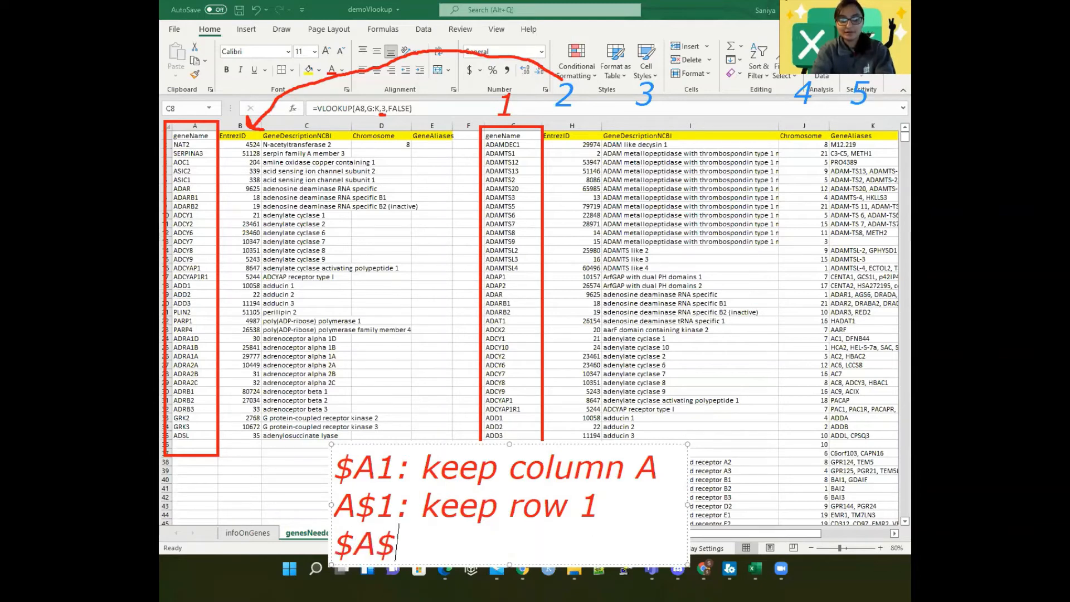
text(1: keep A)
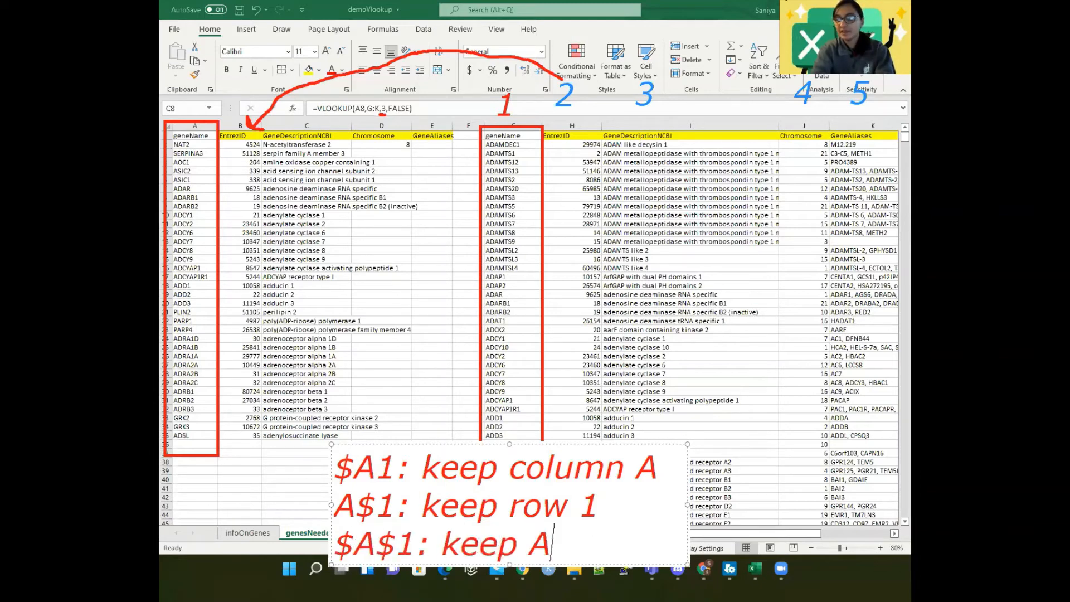
text(cell)
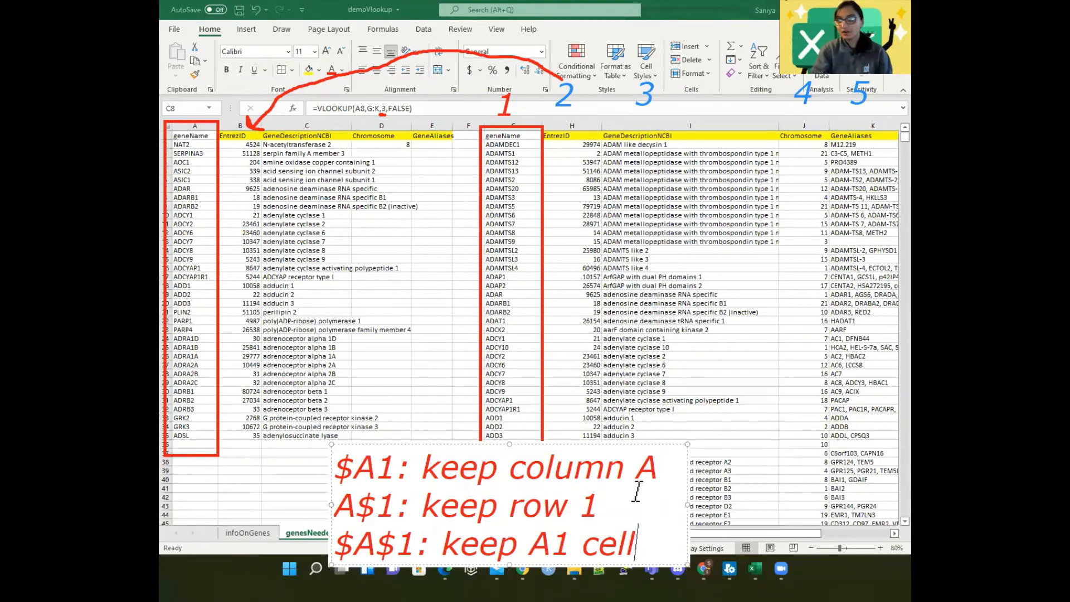
- Finish the dollar-sign text annotation and erase it from the screen
drag(670, 539, 290, 460)
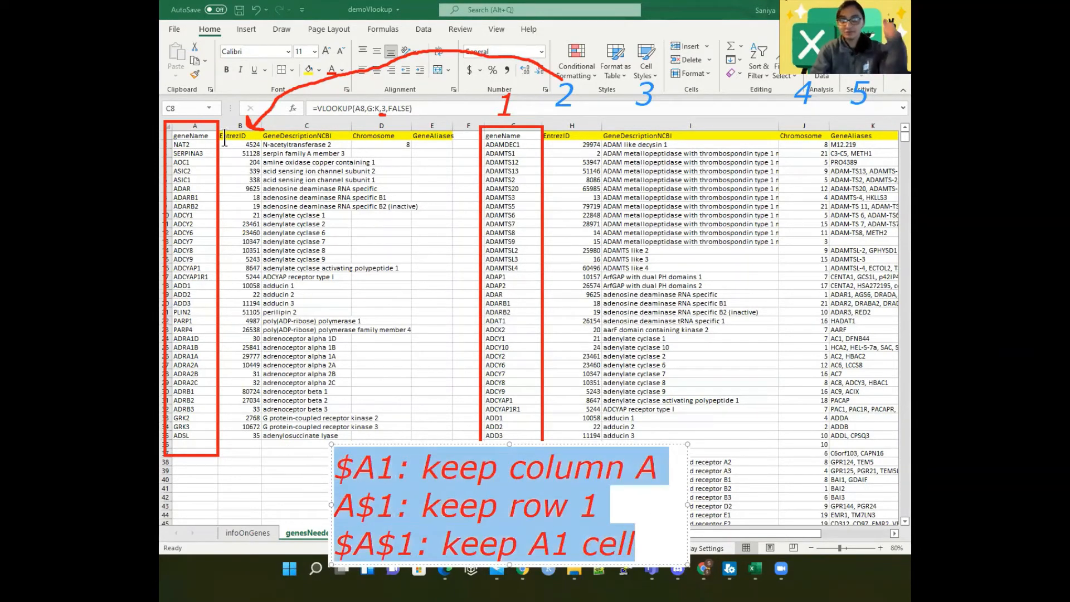
click(628, 492)
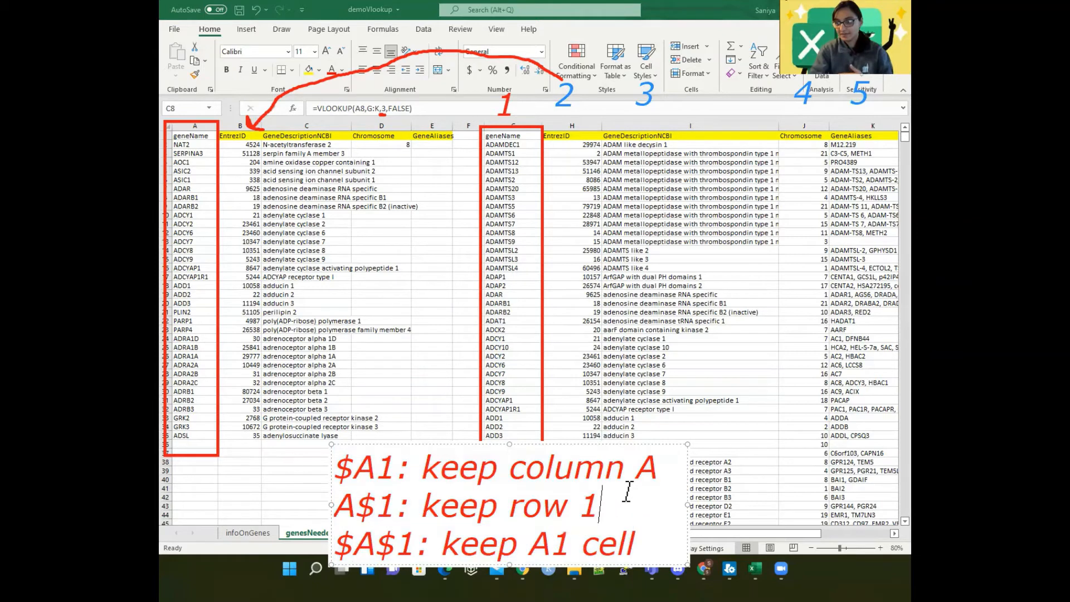
click(464, 428)
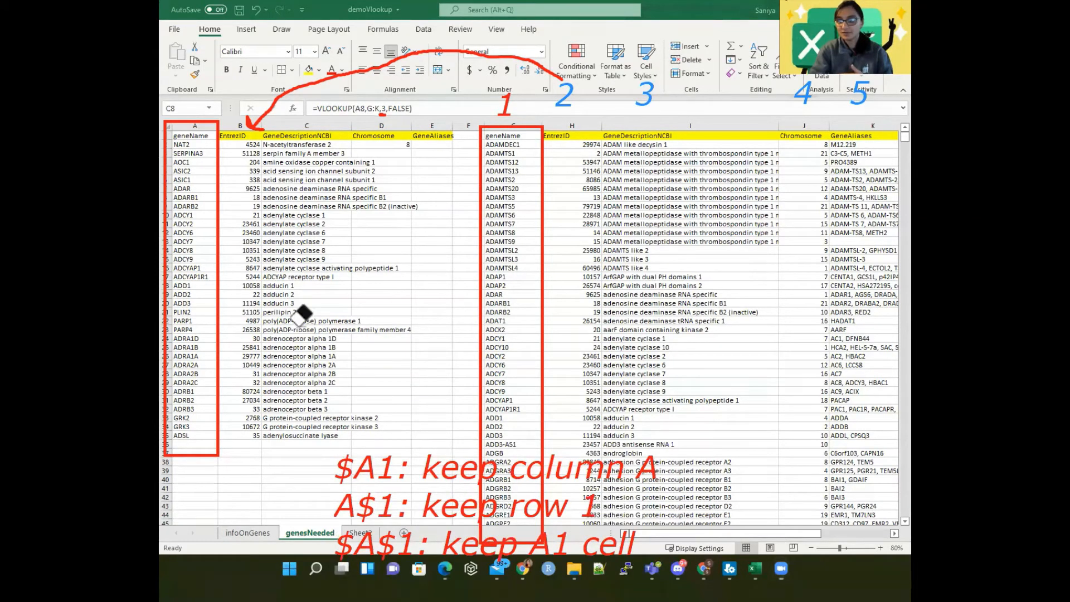
click(452, 467)
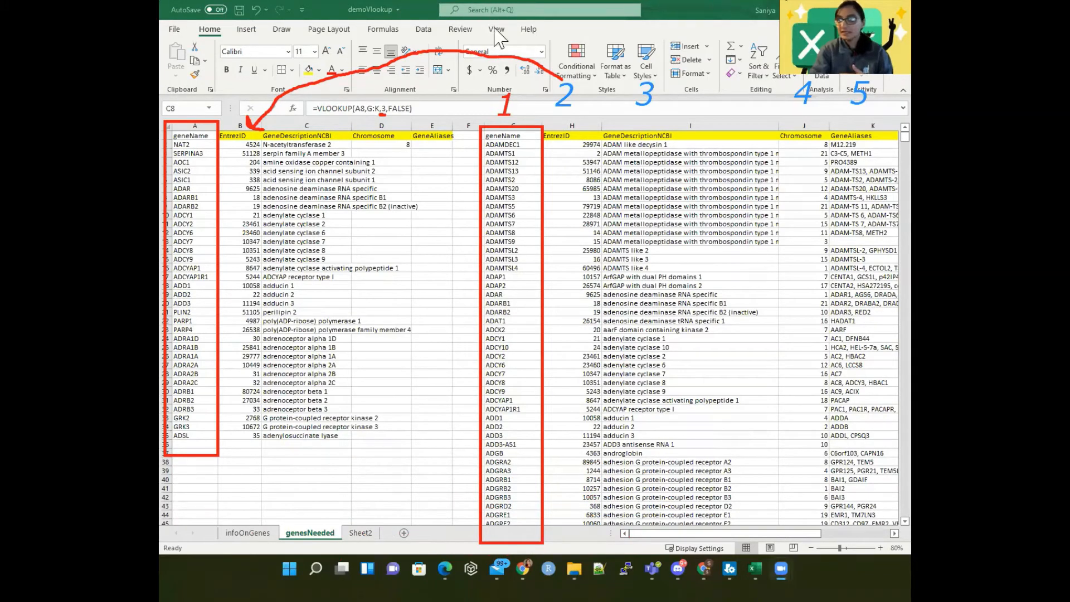
- Lock the column references in B2's formula so it reads =VLOOKUP($A2,$G:$K,2,FALSE)
click(253, 145)
click(360, 108)
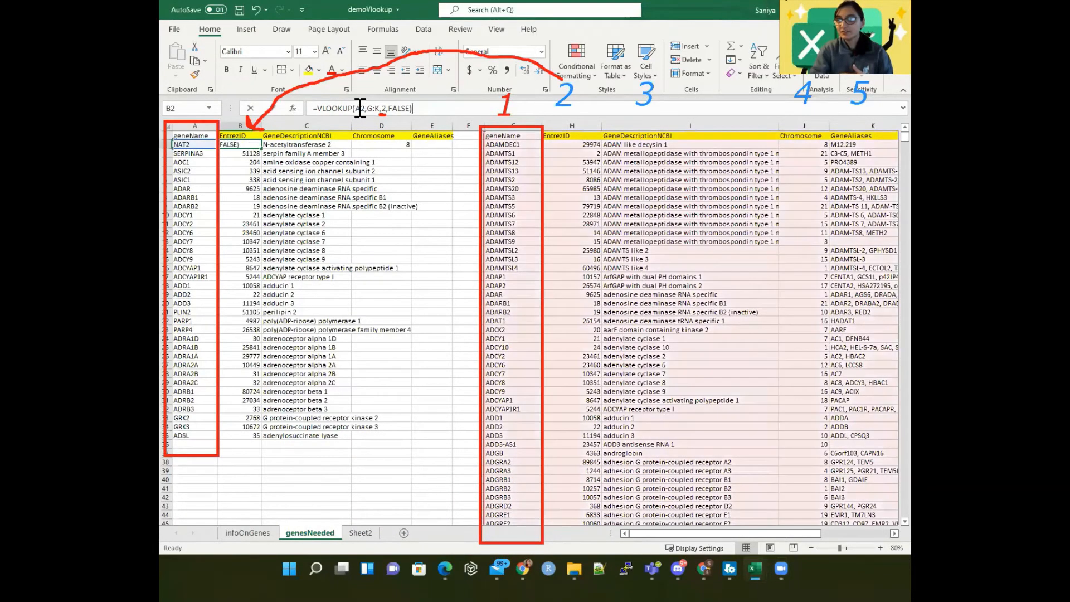
click(360, 108)
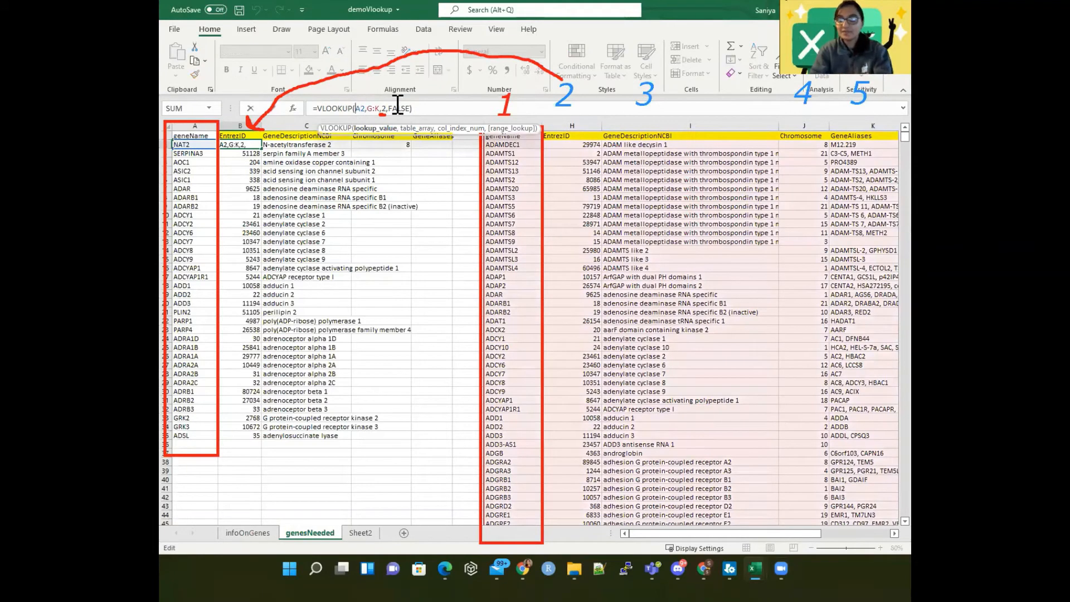
text($)
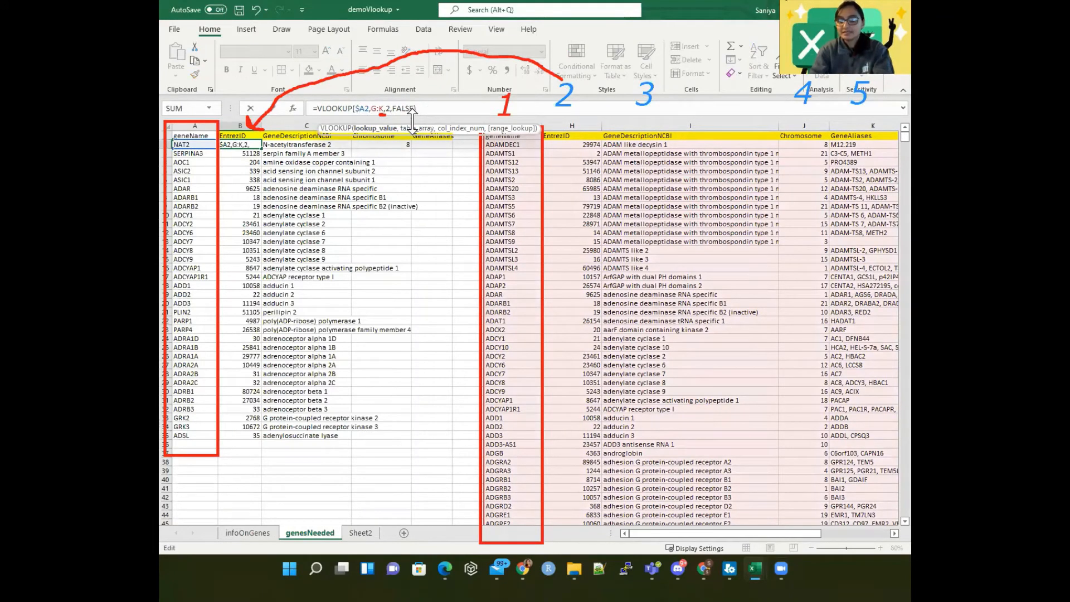
click(373, 109)
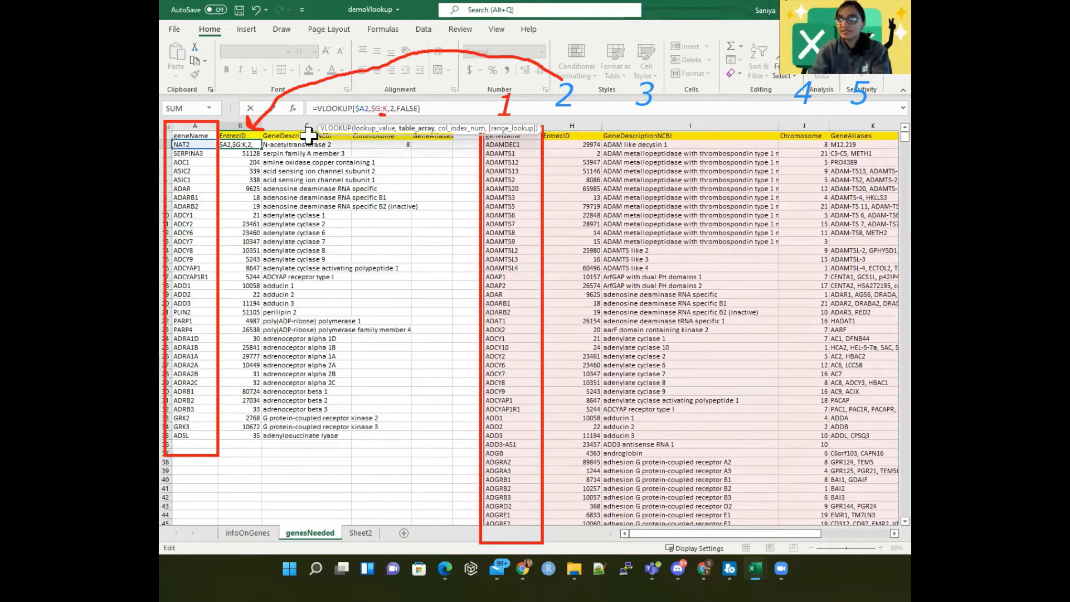
click(383, 108)
text($)
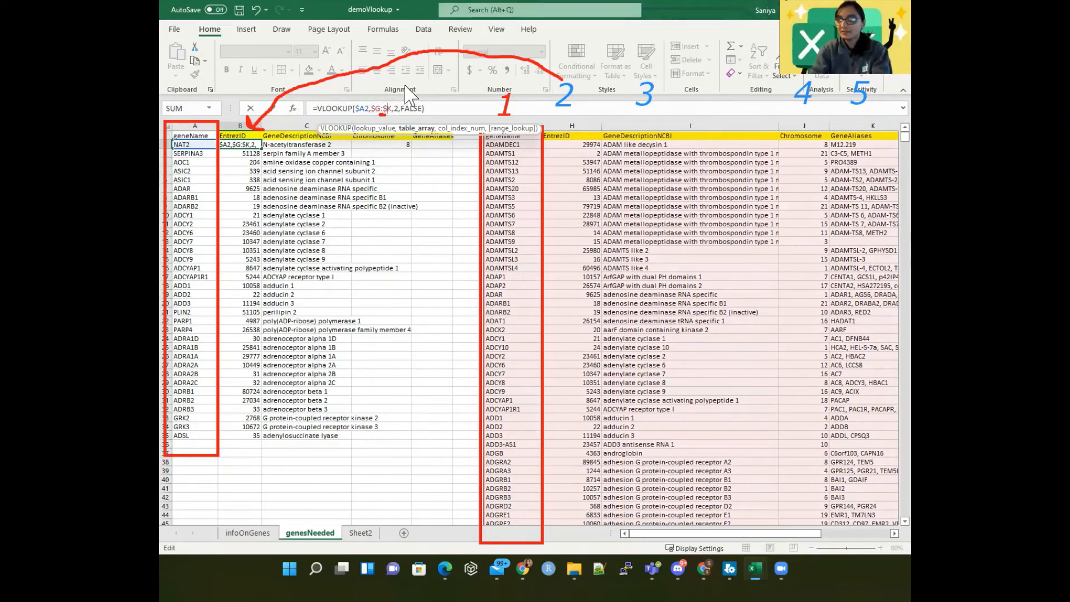
click(256, 144)
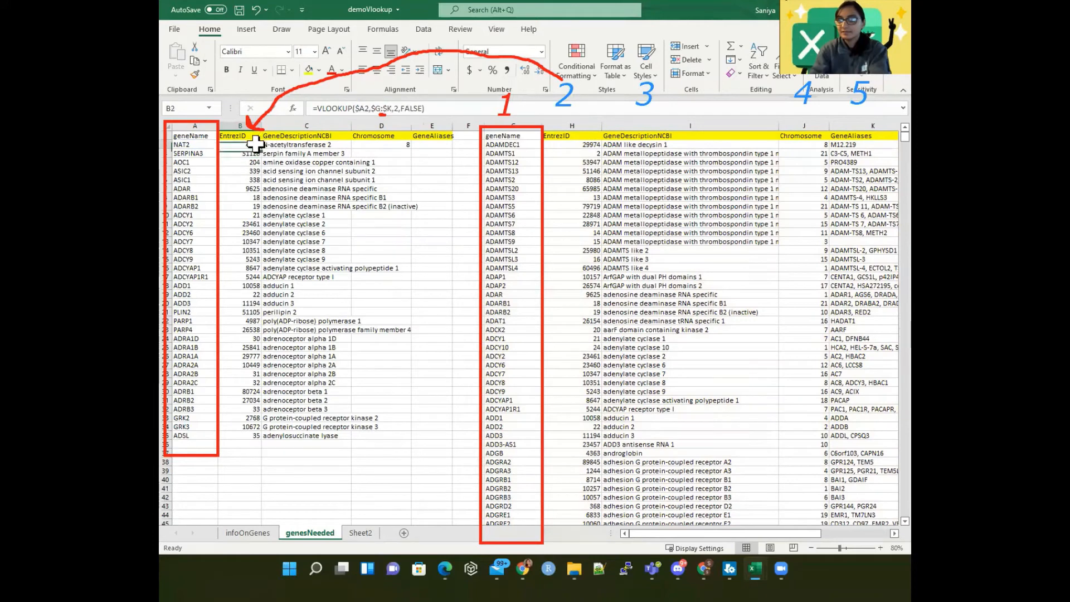
- Check the locked references in B2's formula and fill it down the EntrezID column to row 35
click(360, 109)
click(375, 108)
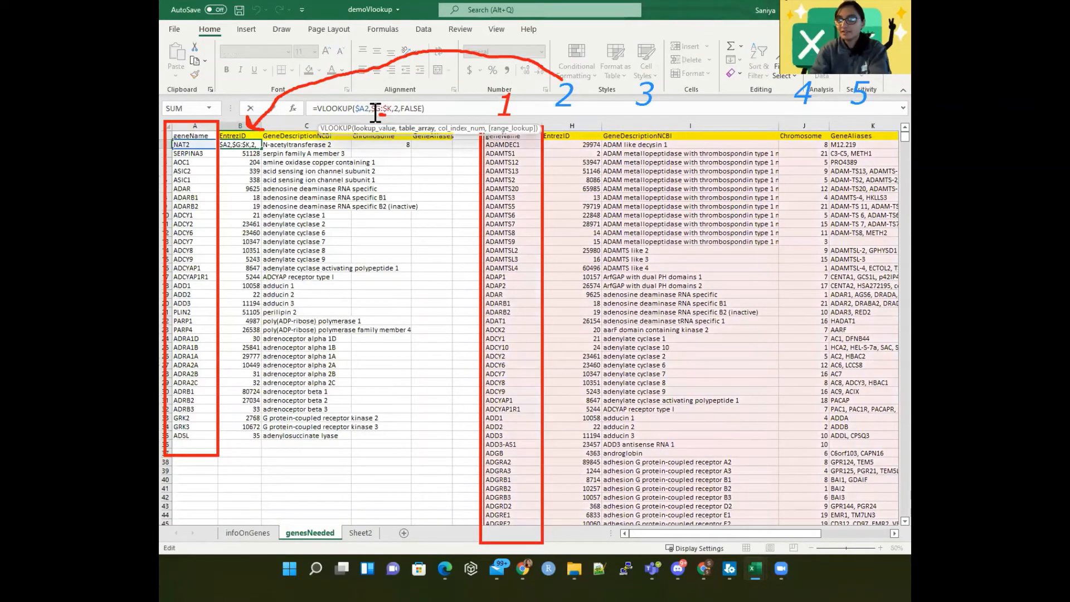
key(Return)
click(248, 145)
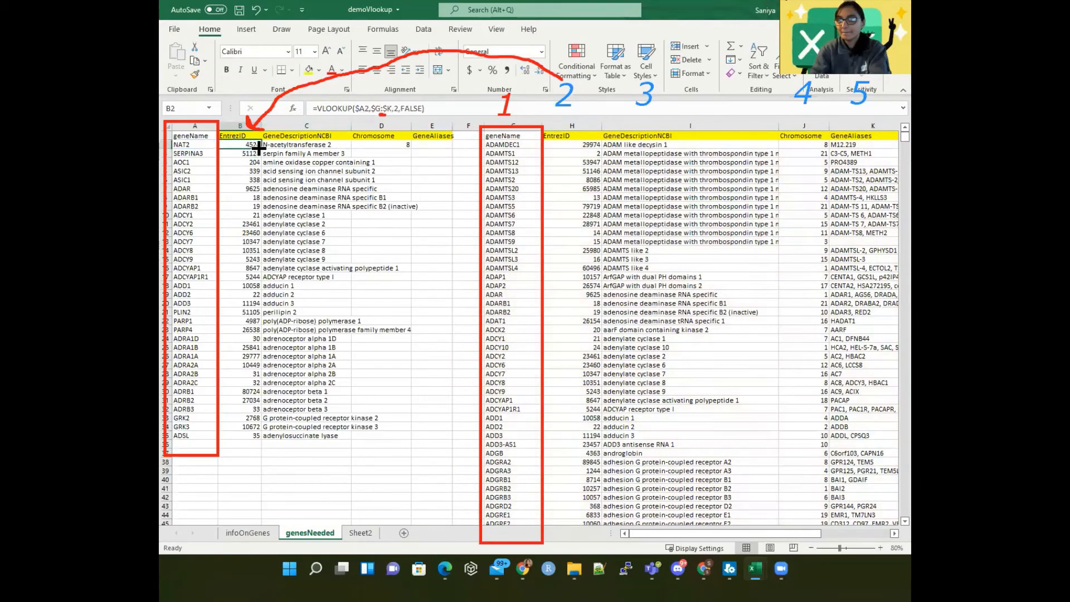
double_click(261, 149)
- Copy B2's formula across into C2 and set its column index to 3, giving =VLOOKUP($A2,$G:$K,3,FALSE)
click(258, 145)
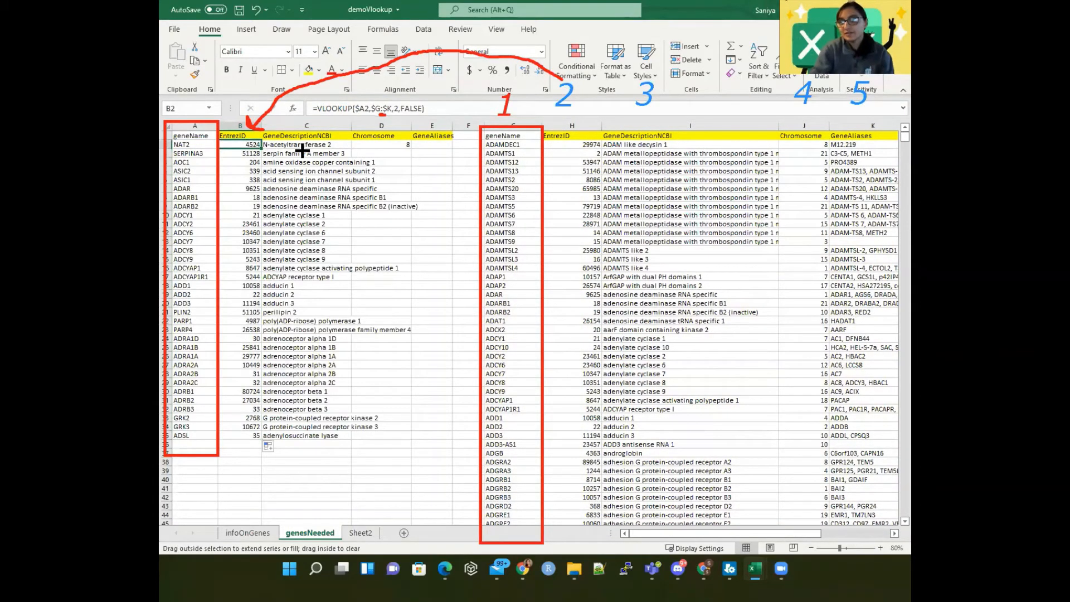
drag(302, 150, 339, 144)
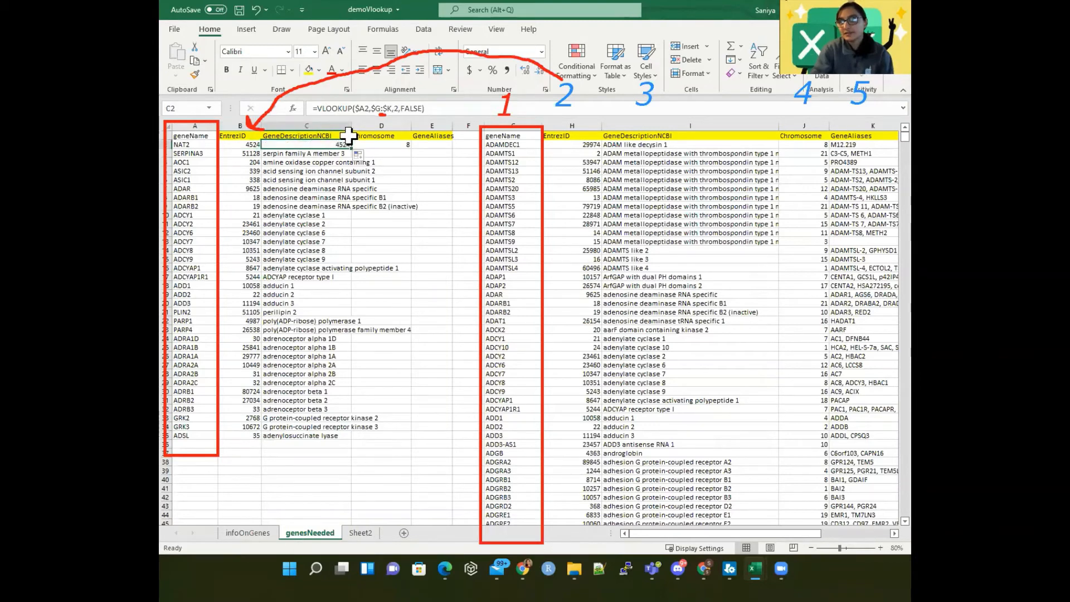
click(394, 108)
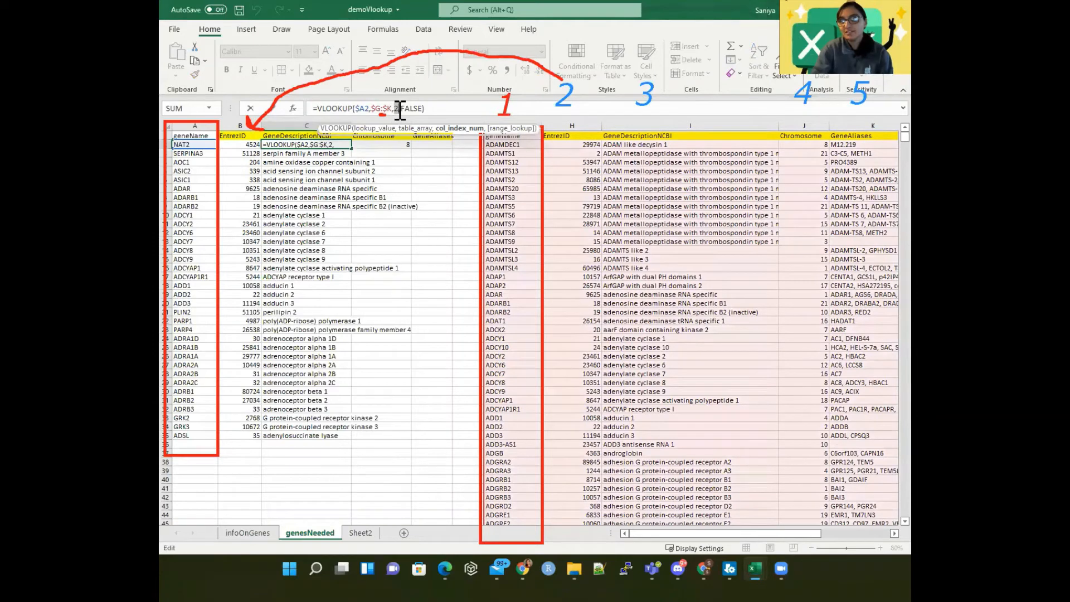
key(BackSpace)
text(3)
key(Return)
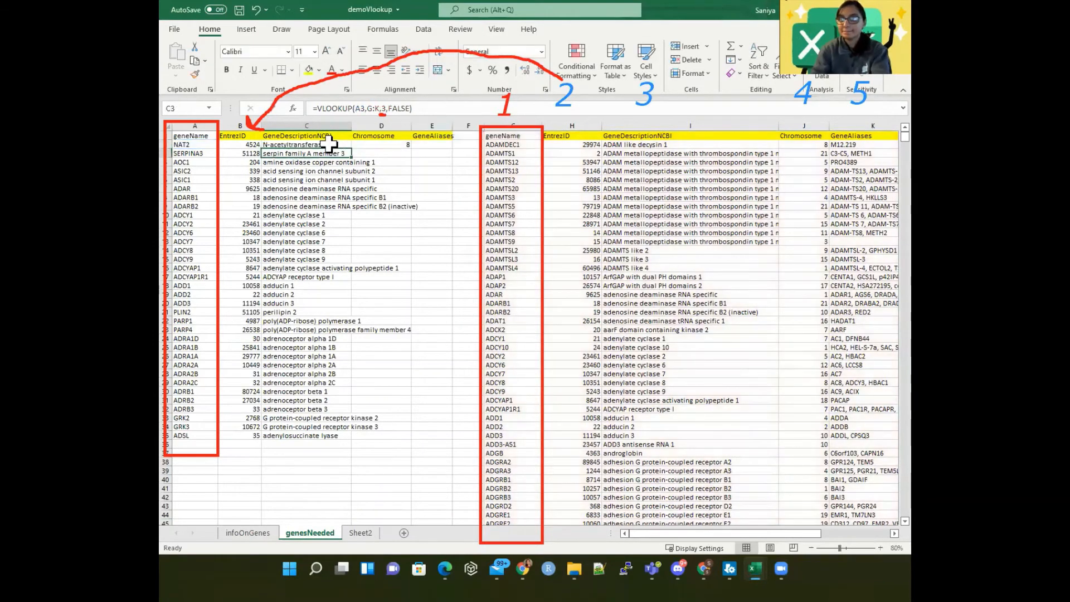
- Fill C2's formula down the GeneDescriptionNCBI column to row 35 and review its locked lookup value
click(329, 144)
double_click(352, 148)
click(350, 145)
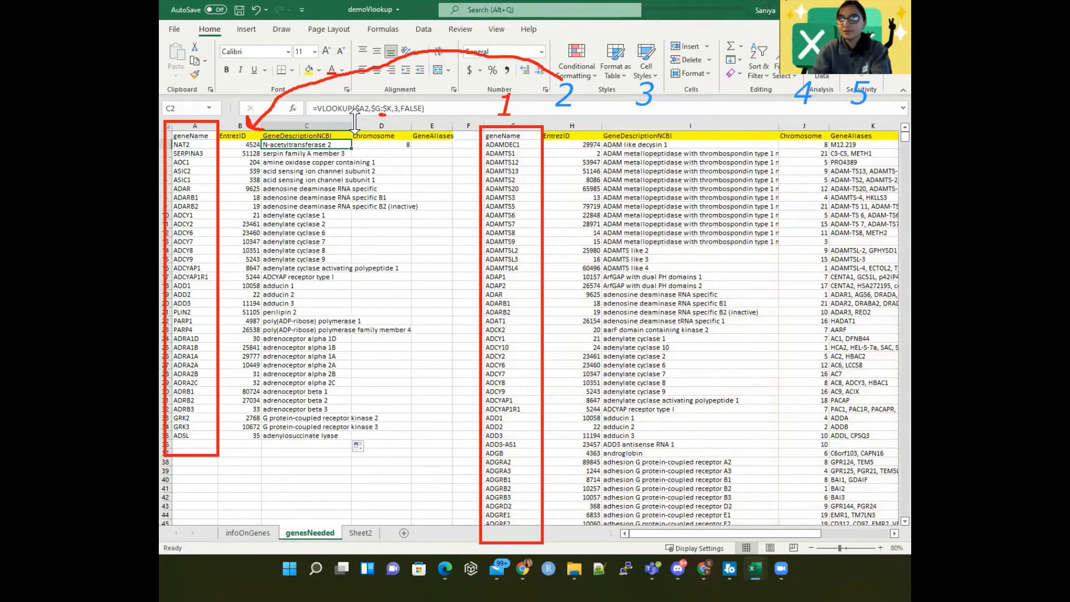
click(370, 110)
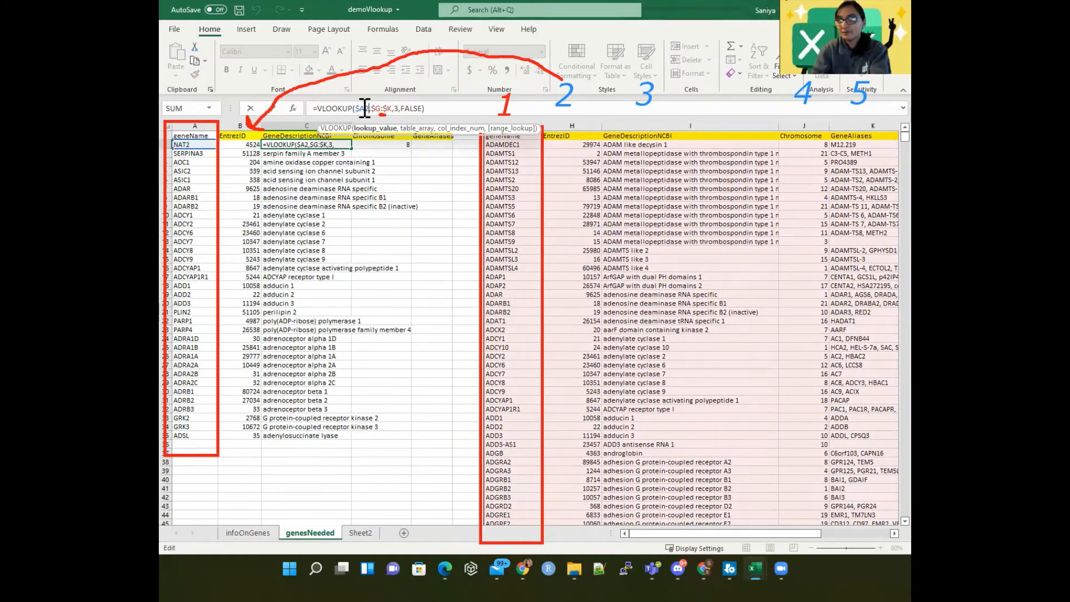
- Change C2's lookup value to the fully locked $A$2 and fill the formula down the GeneDescriptionNCBI column to row 35
key(ctrl+Return)
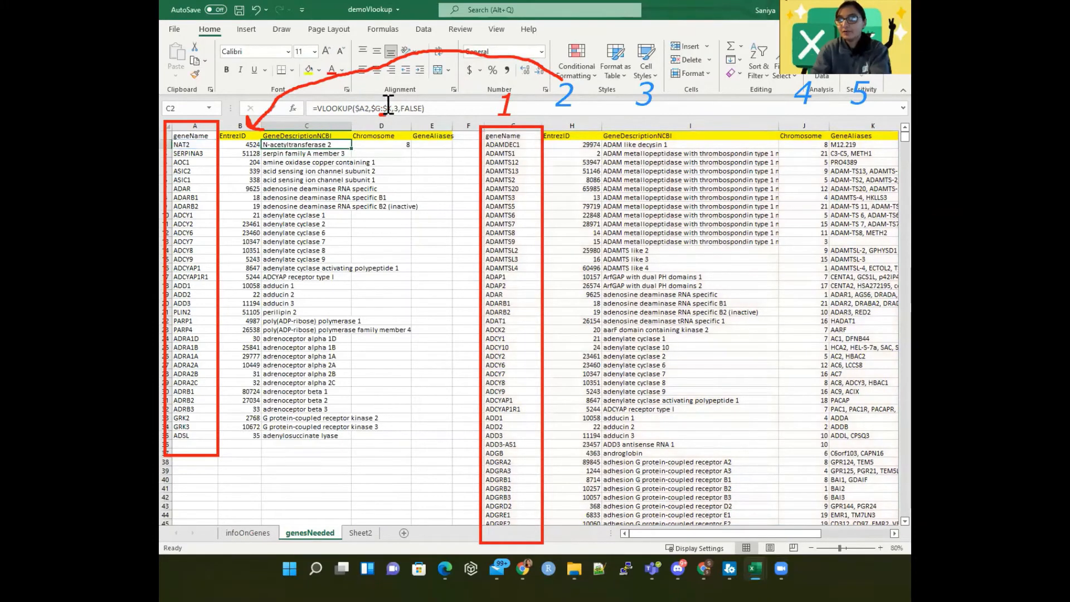
click(368, 108)
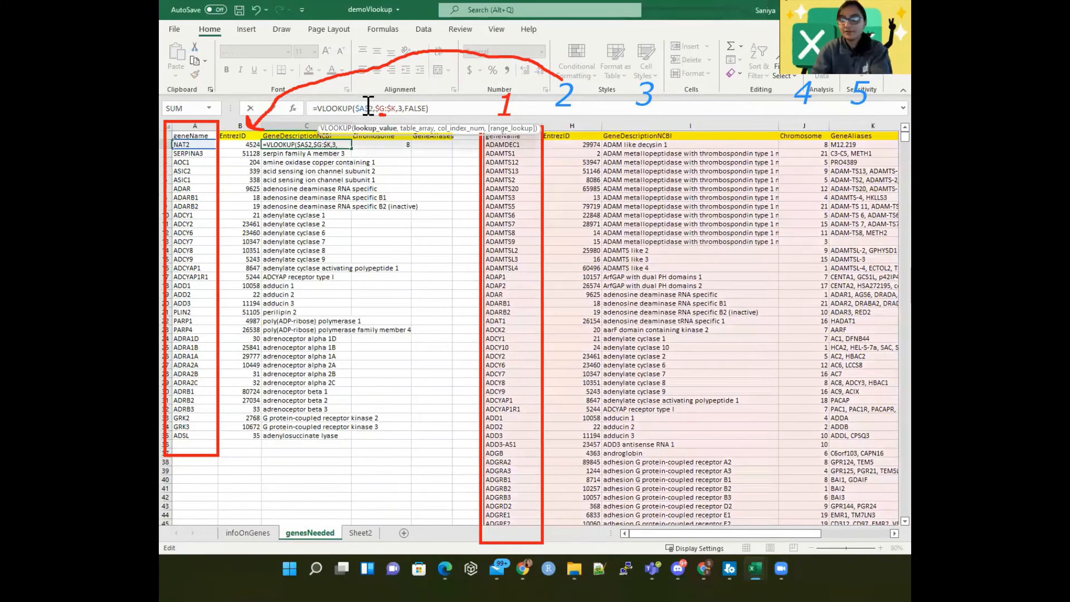
click(335, 137)
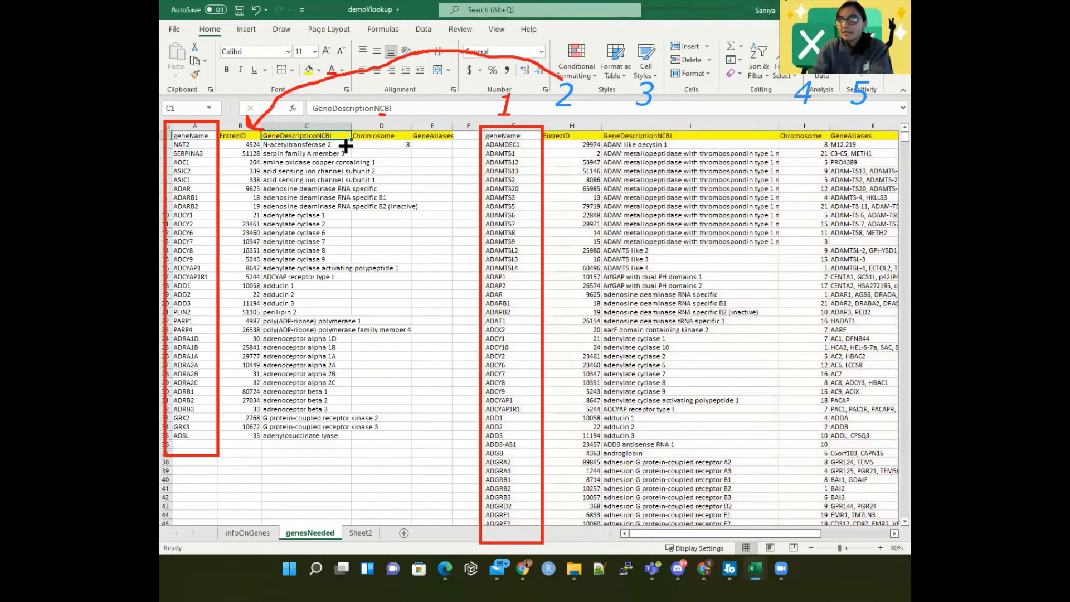
click(345, 146)
double_click(351, 149)
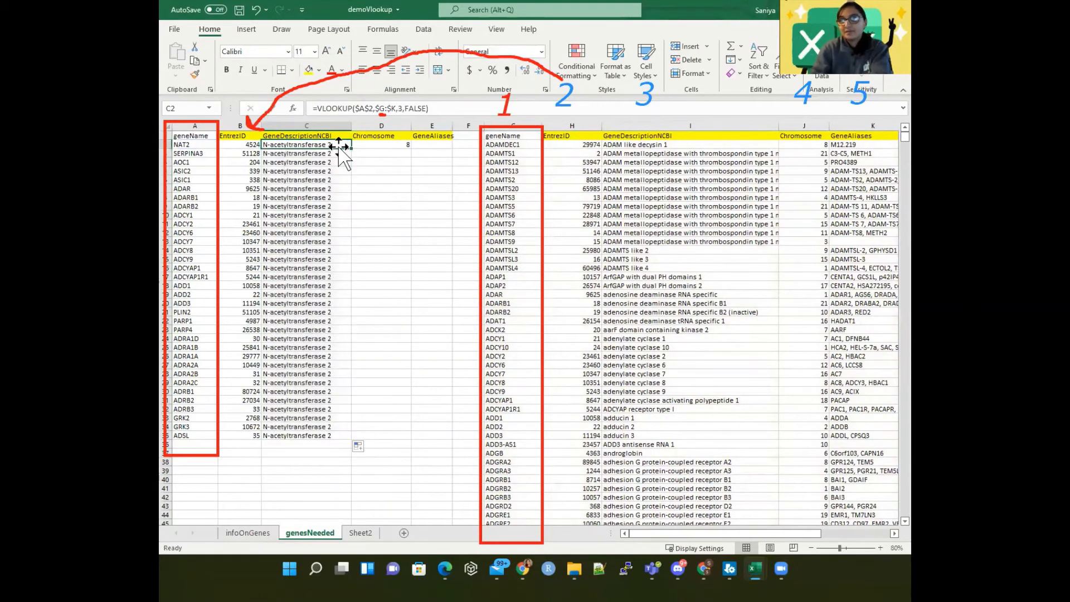
- Examine the lookup value in each filled formula from C2 down the first rows of the GeneDescriptionNCBI column
click(380, 105)
key(Return)
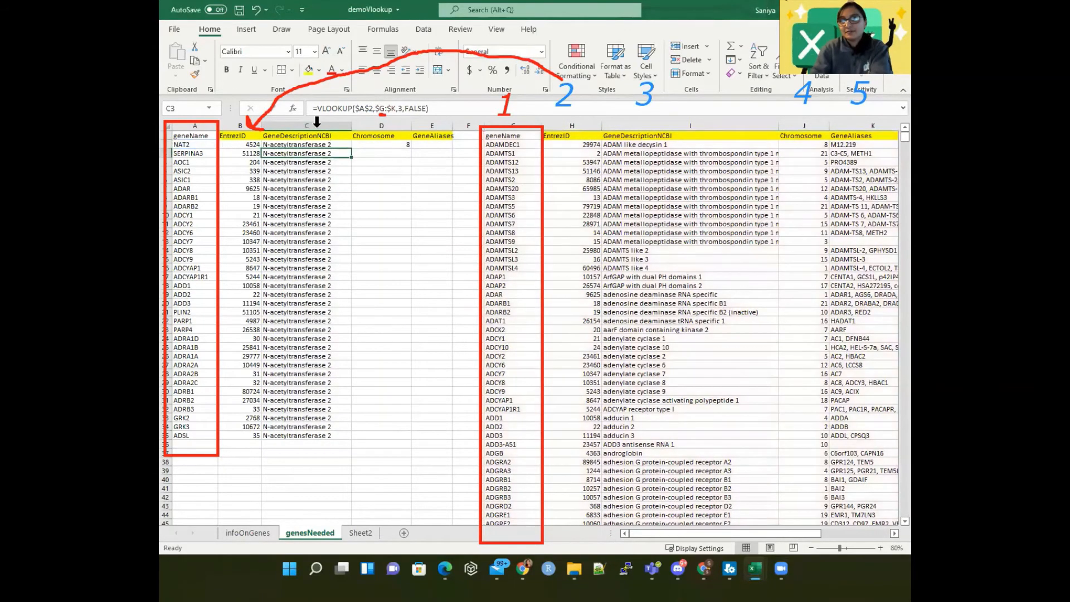
click(375, 108)
key(Return)
click(376, 106)
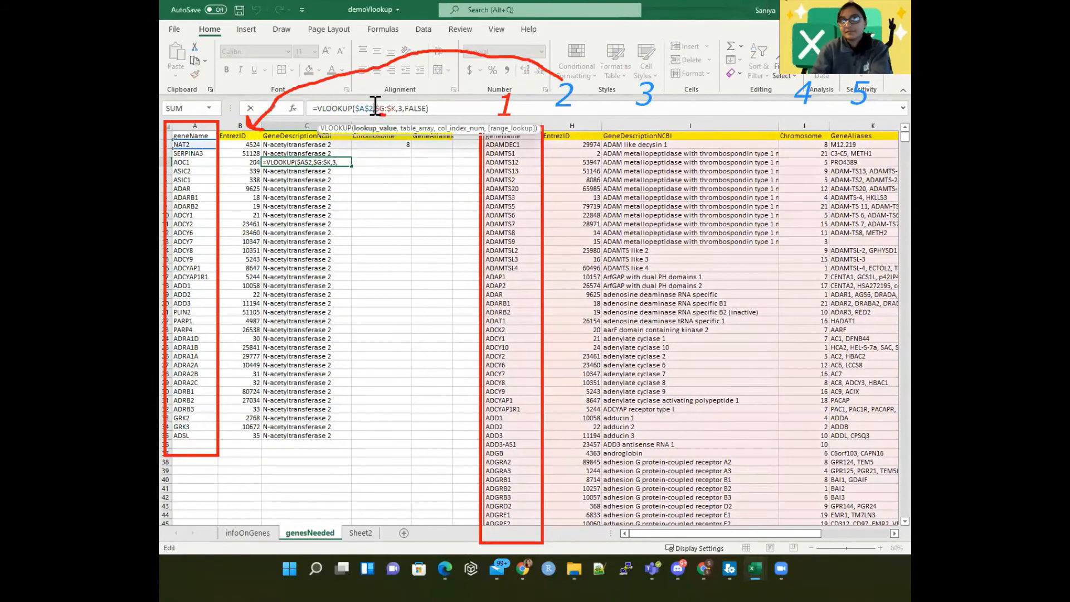
key(Return)
click(375, 106)
key(Return)
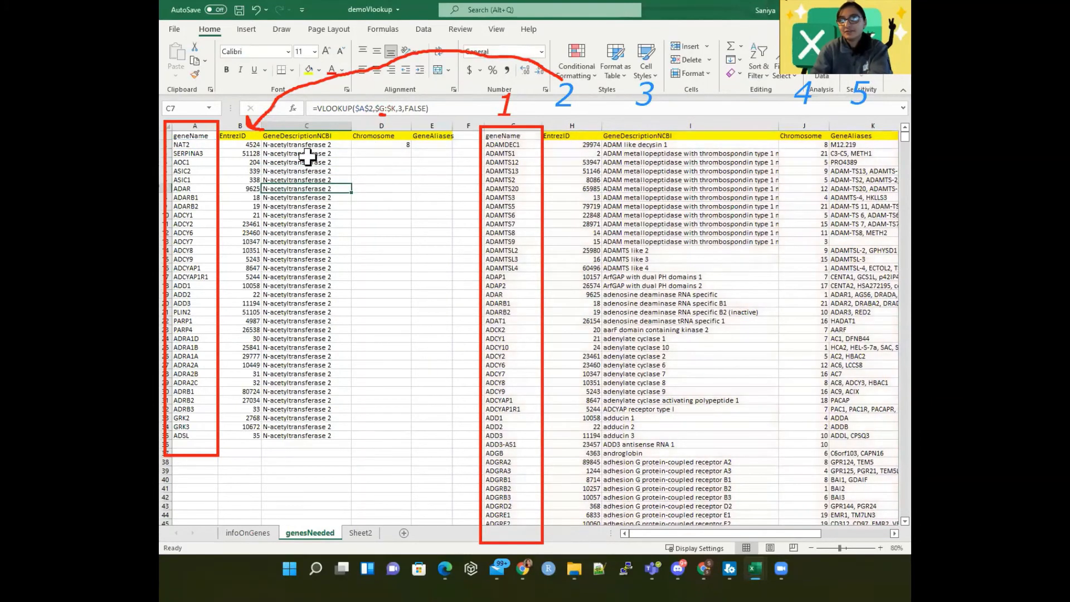
- Set C2's lookup value to $A2 with the row unlocked and refill the GeneDescriptionNCBI column down to row 35
click(305, 144)
click(334, 108)
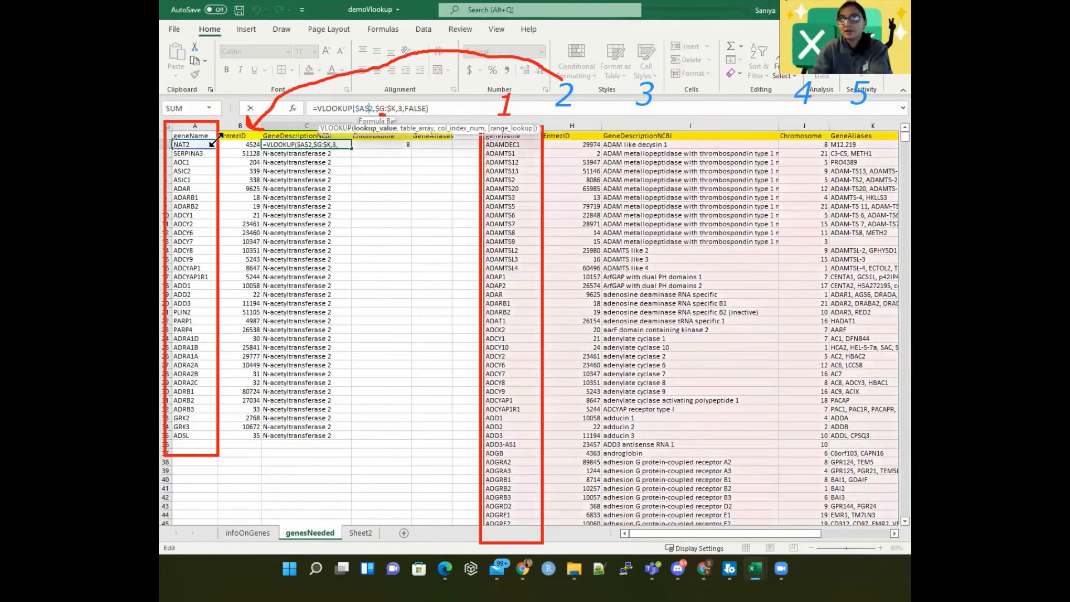
key(BackSpace)
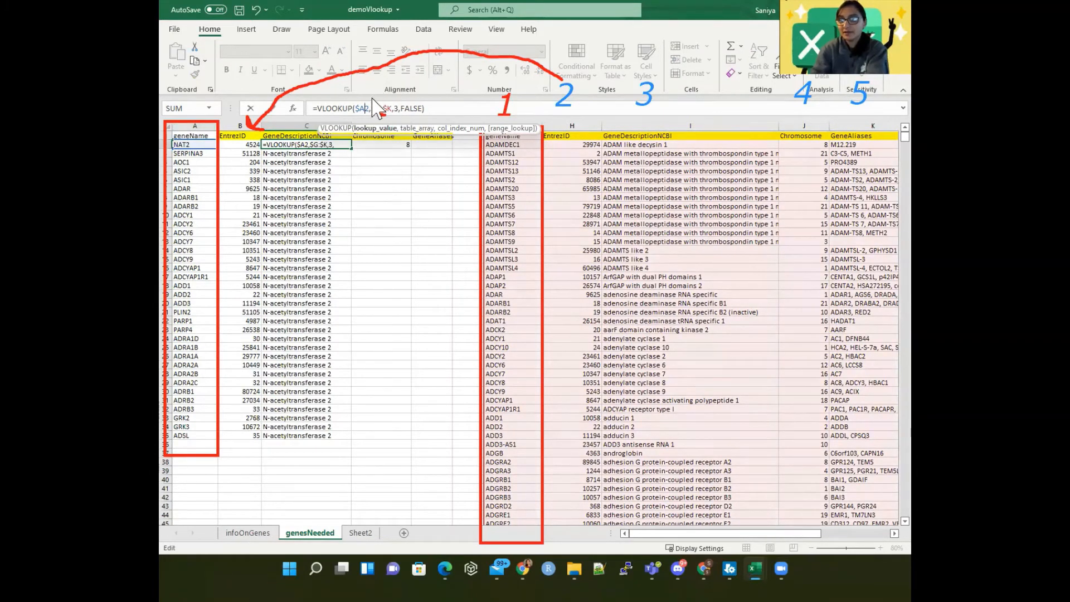
key(Return)
click(329, 144)
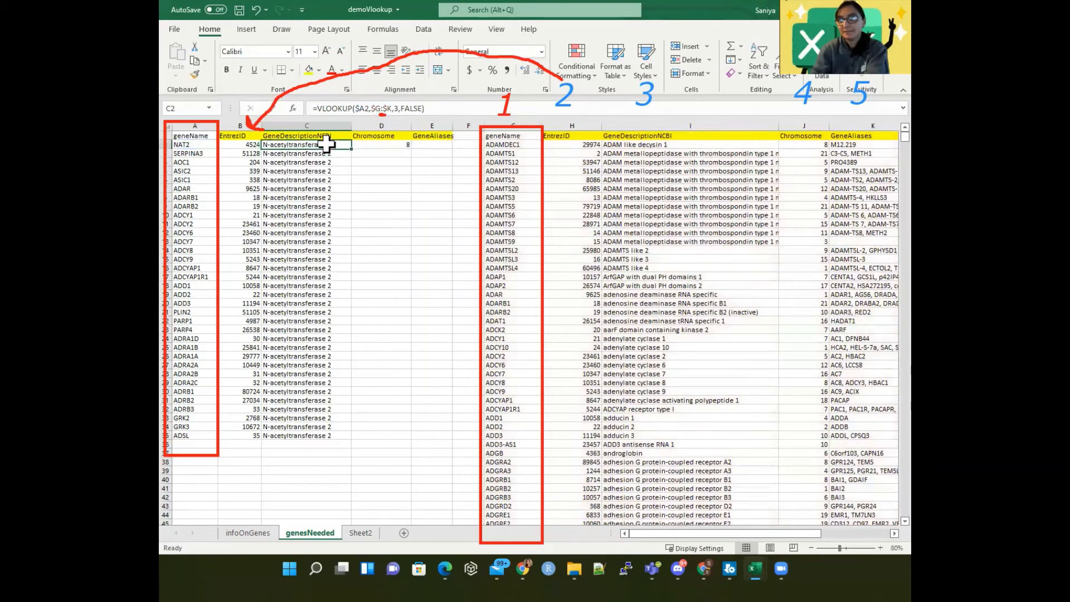
double_click(350, 149)
- Copy C2's formula across into D2 and E2 and check the copied formulas in both cells
click(383, 144)
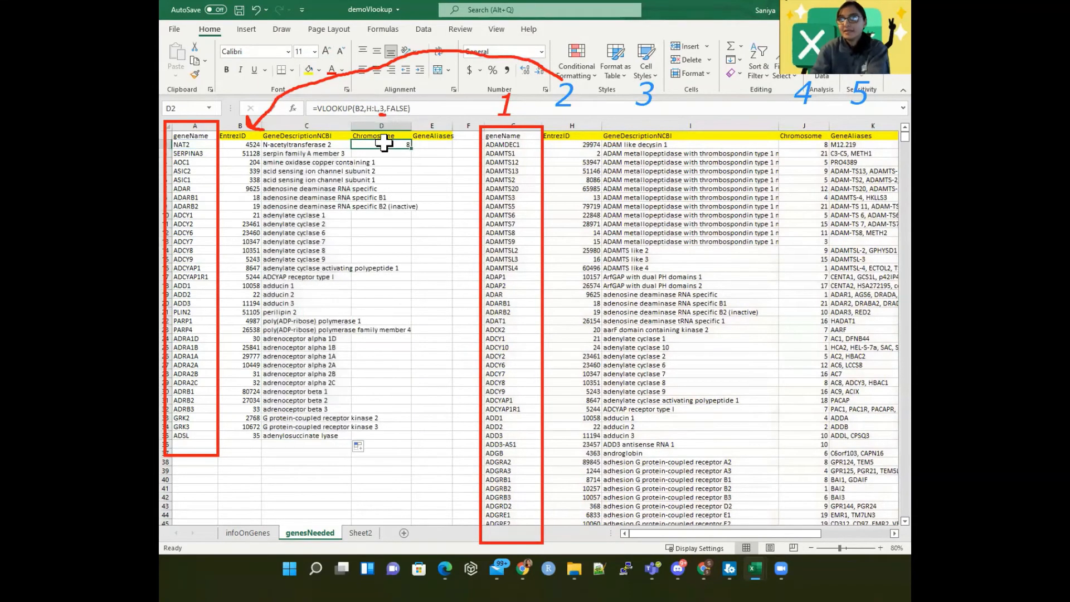
click(341, 145)
drag(351, 149, 440, 148)
click(397, 144)
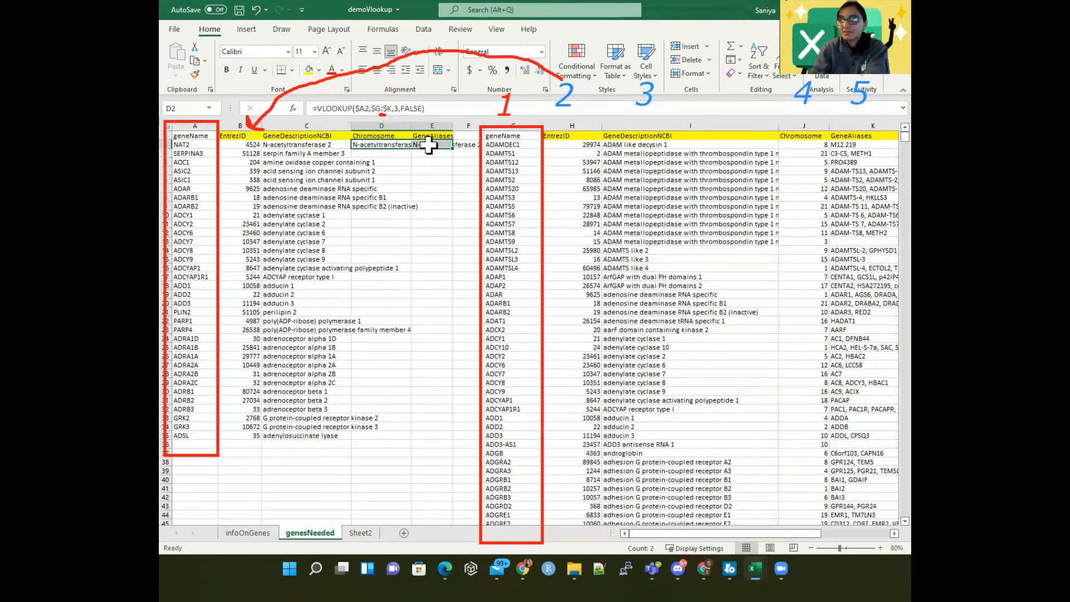
click(398, 147)
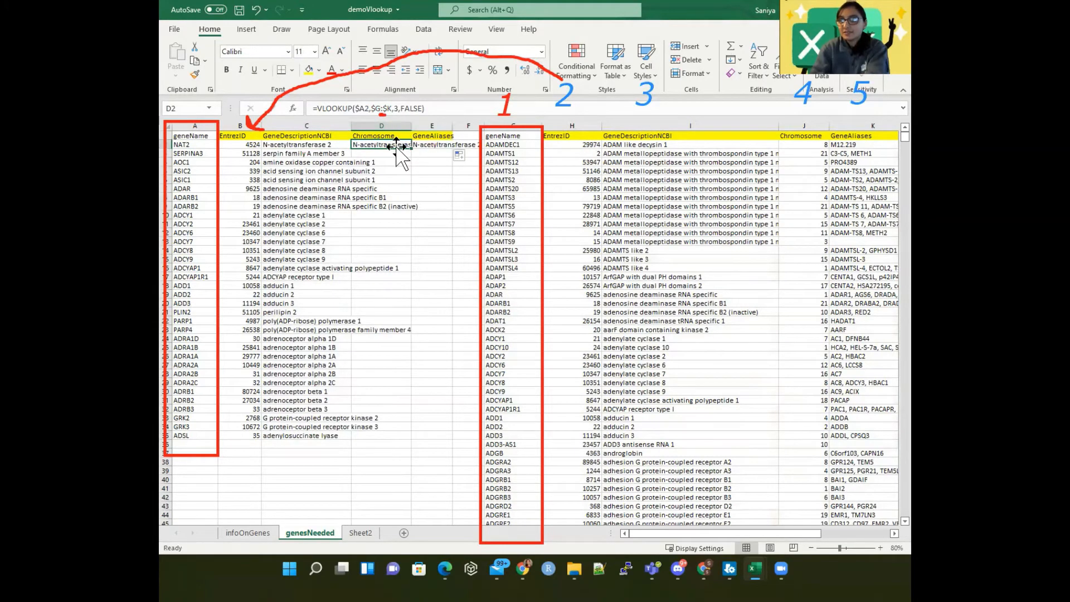
click(401, 115)
key(Return)
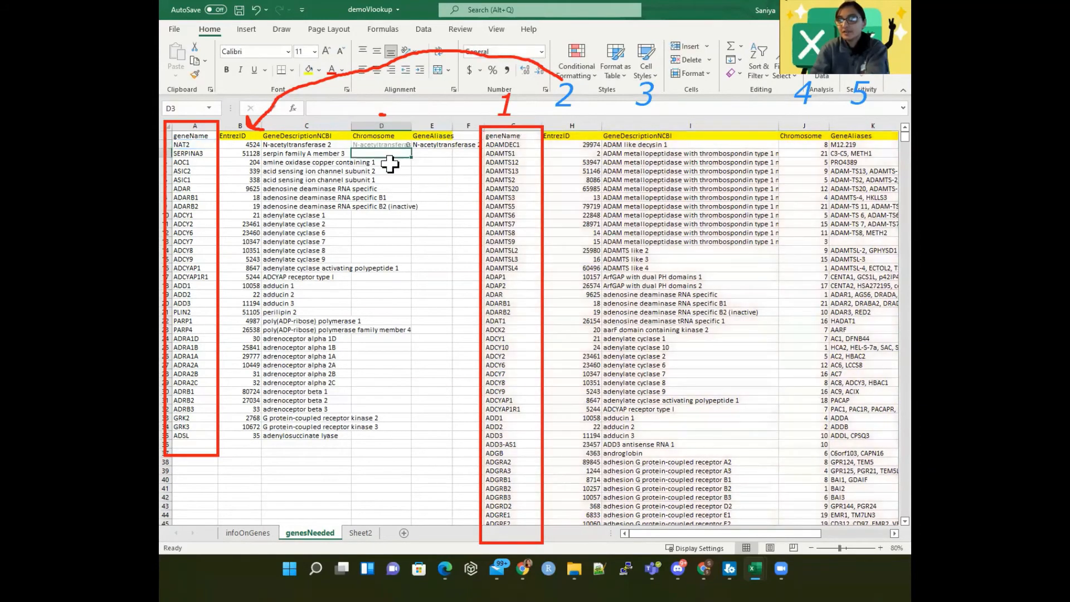
click(371, 146)
click(432, 146)
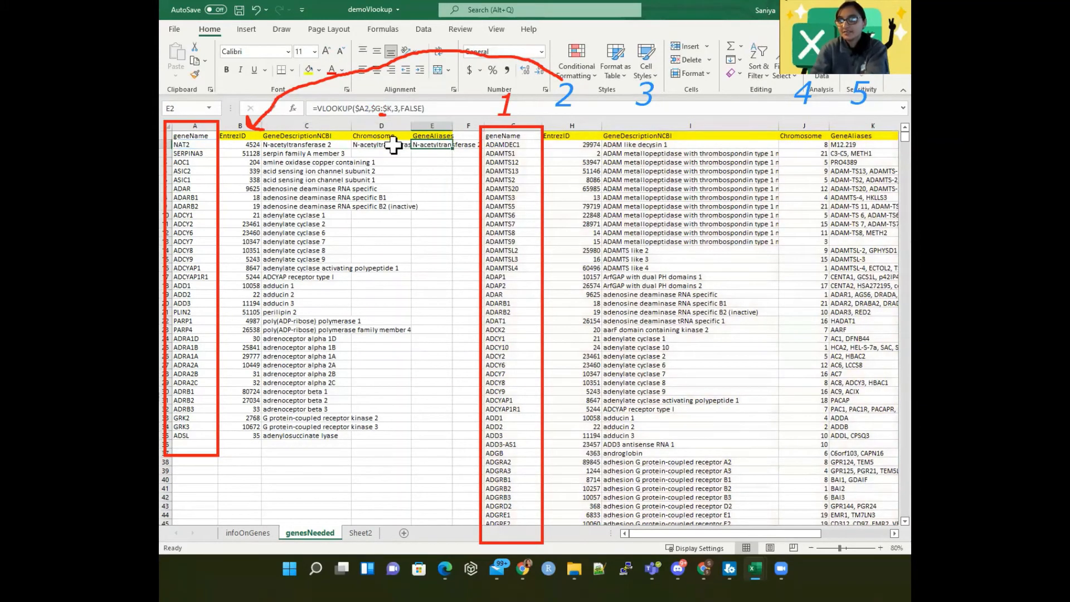
click(393, 146)
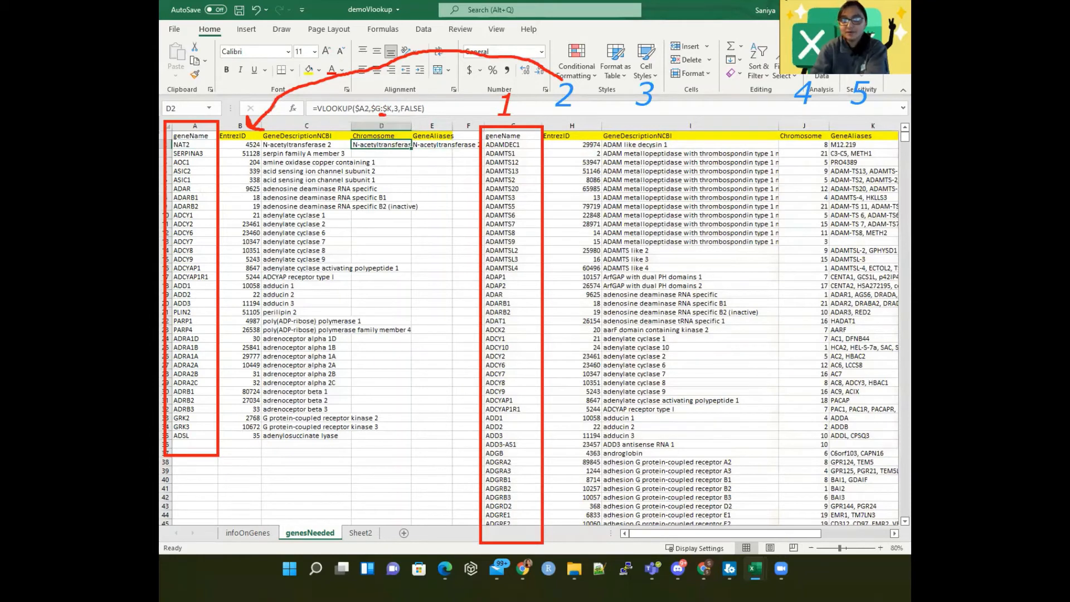
- Erase the red annotation mark under the formula's table range and mark the column index number instead
click(387, 115)
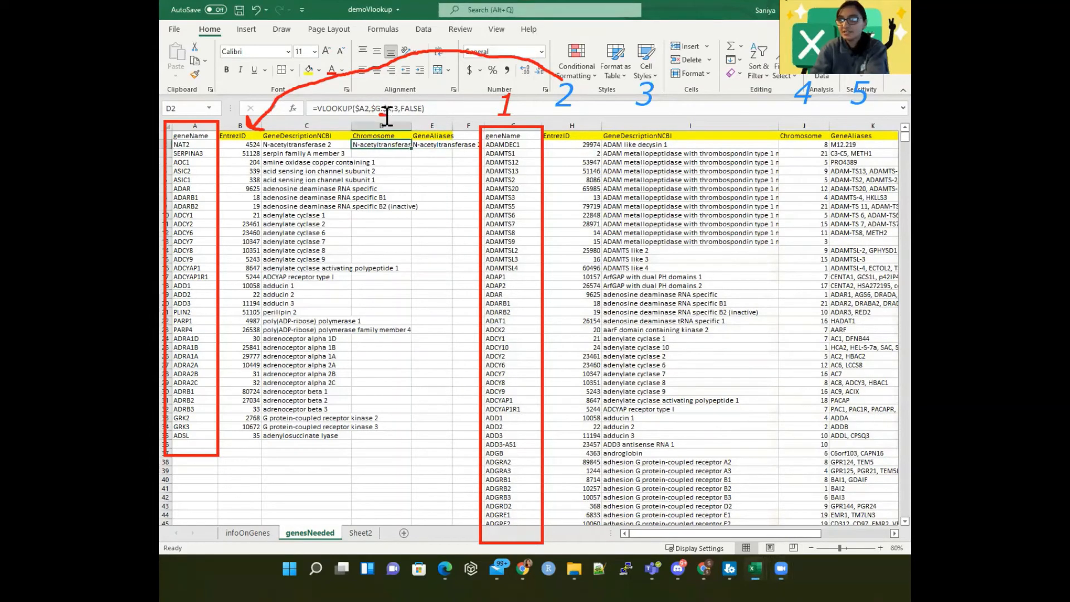
click(479, 12)
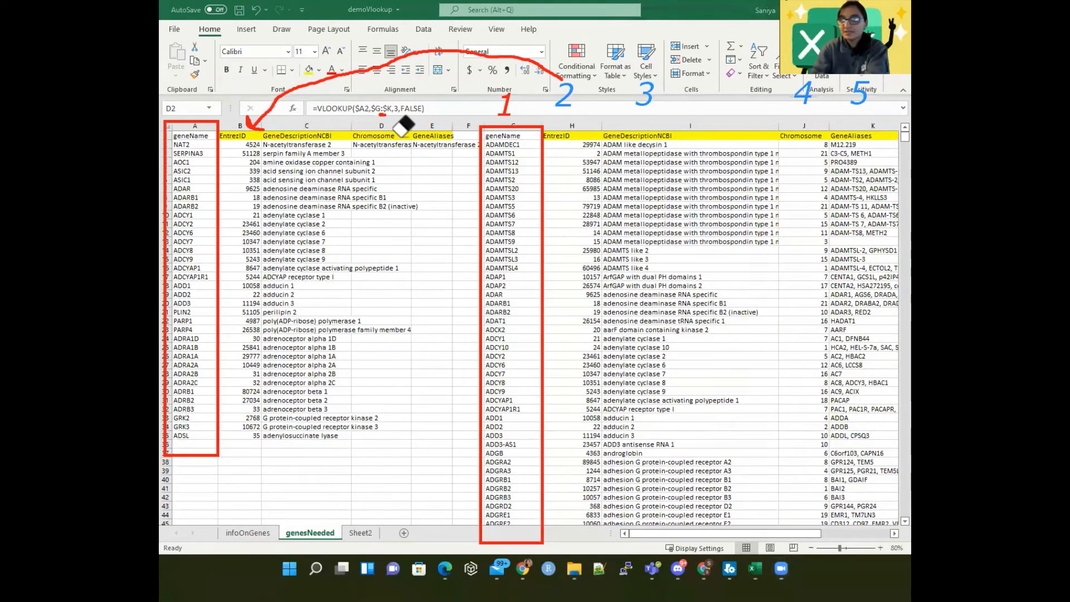
click(386, 116)
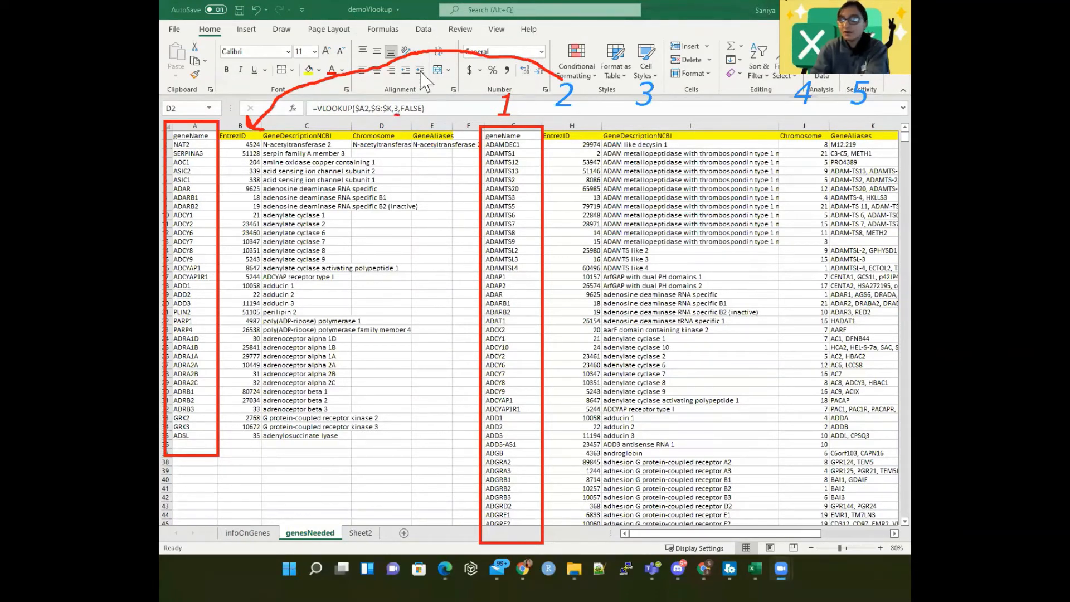
click(414, 135)
click(406, 135)
- Set the column index in D2's Chromosome formula to 4, giving =VLOOKUP($A2,$G:$K,4,FALSE)
click(390, 144)
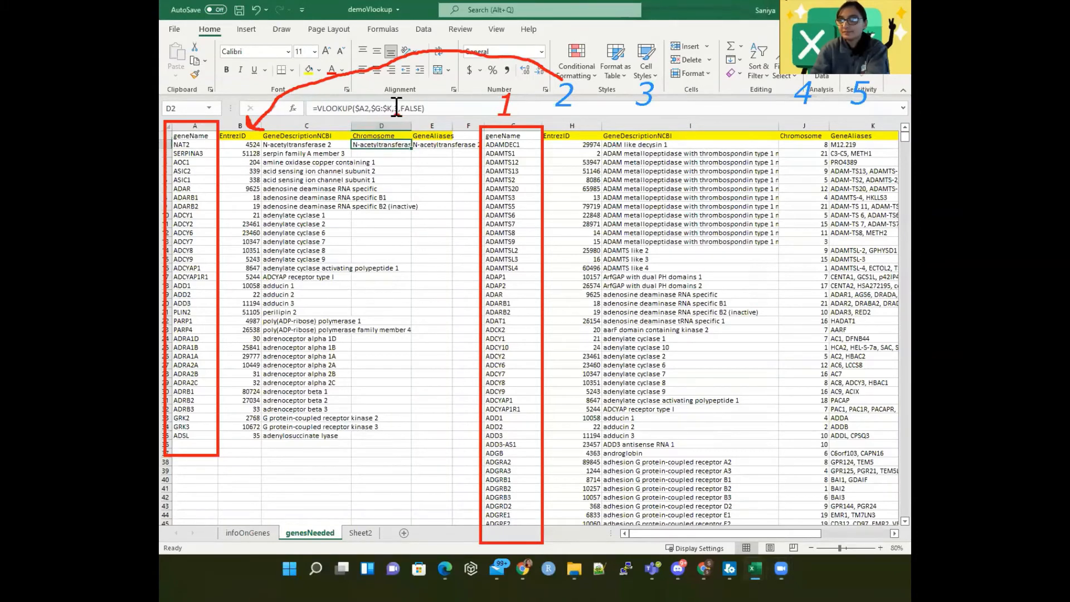
click(401, 108)
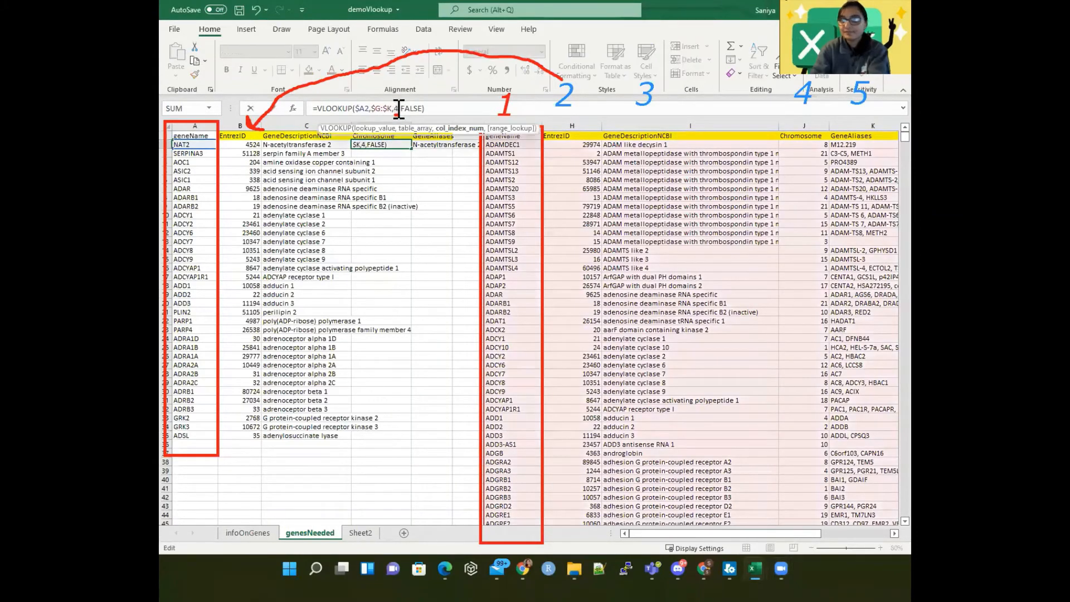
key(Return)
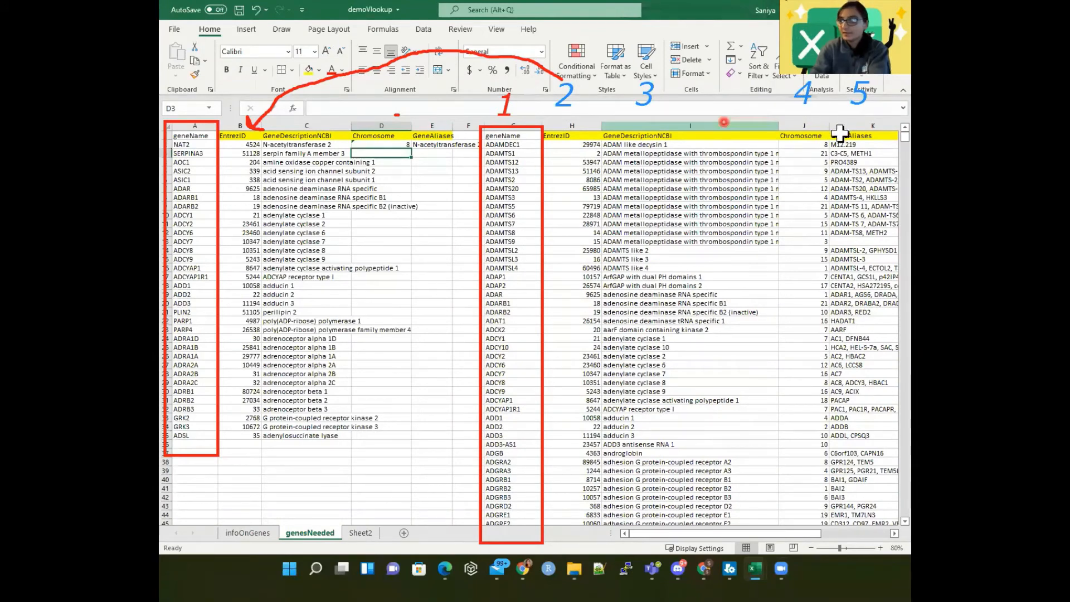
click(388, 145)
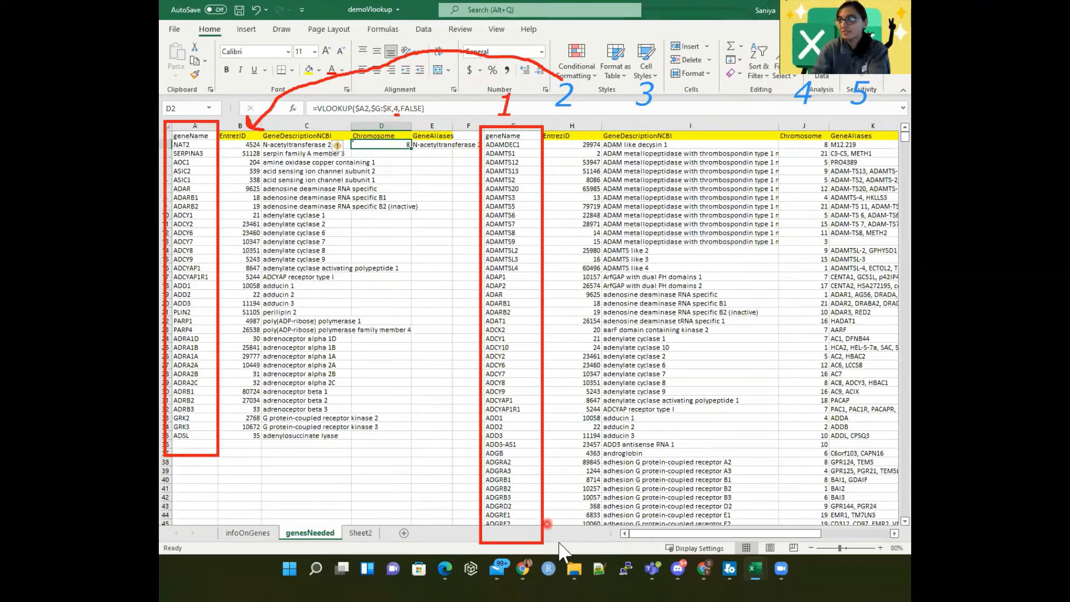
- Set the column index in E2's GeneAliases formula to 5, giving =VLOOKUP($A2,$G:$K,5,FALSE)
click(421, 145)
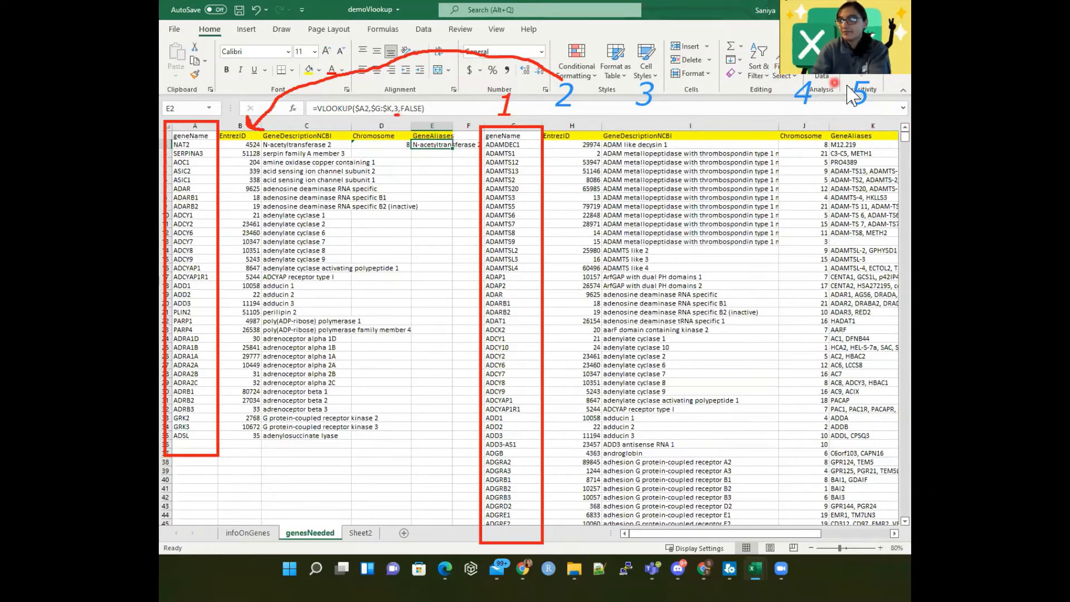
click(398, 108)
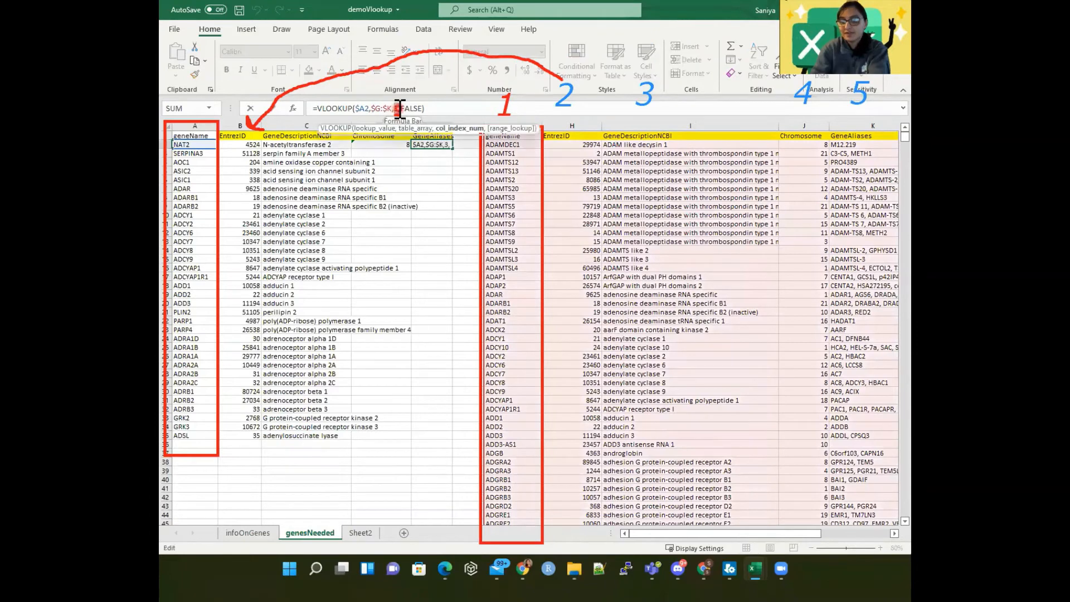
key(Return)
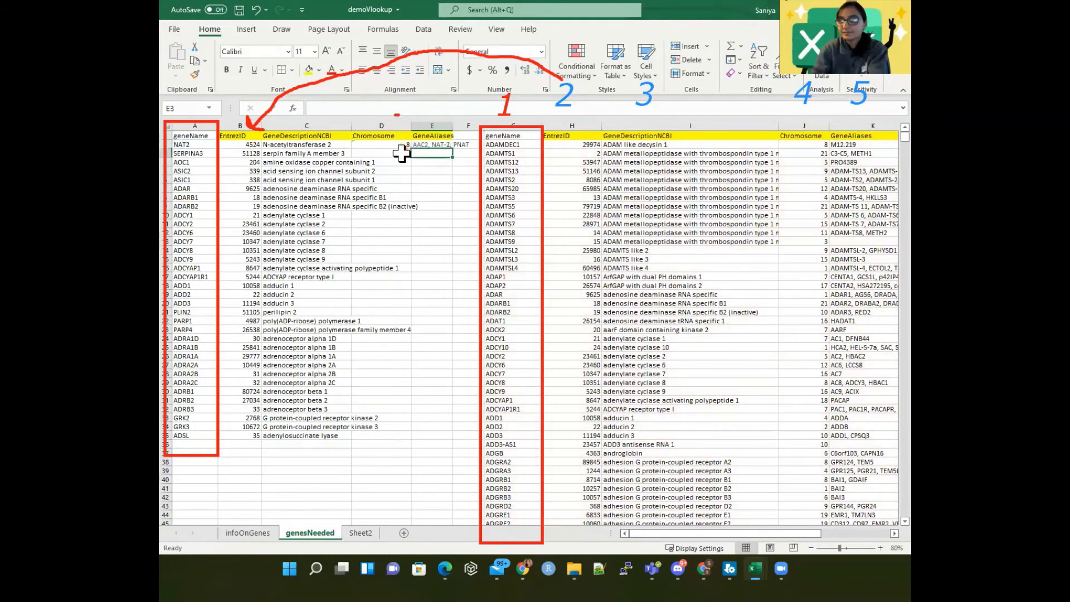
- Compare the column index numbers in the formulas of B2 through E2 with the numbered lookup table columns
click(234, 144)
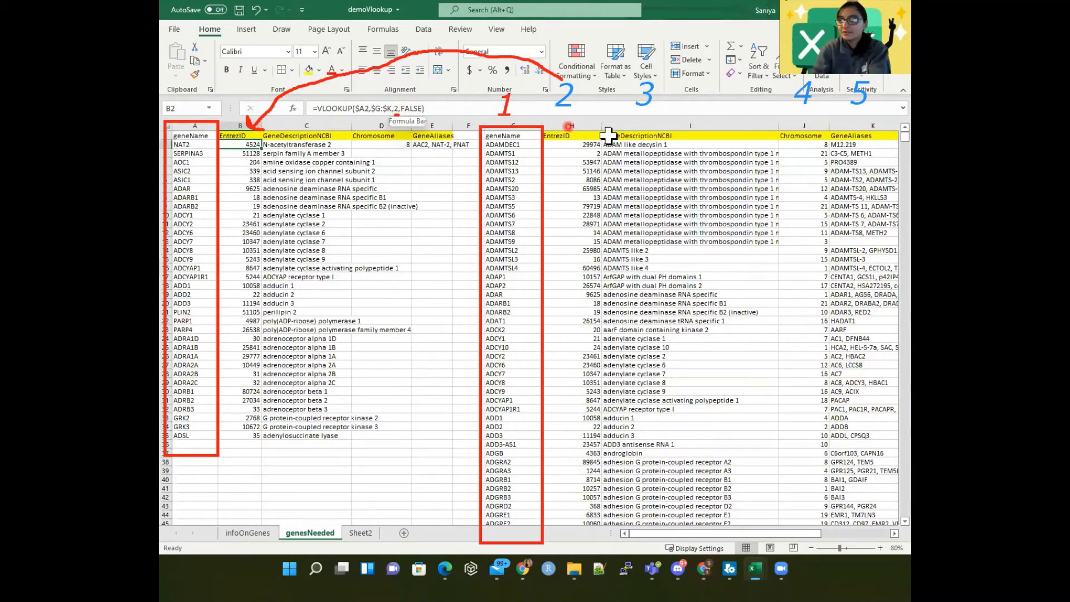
click(310, 144)
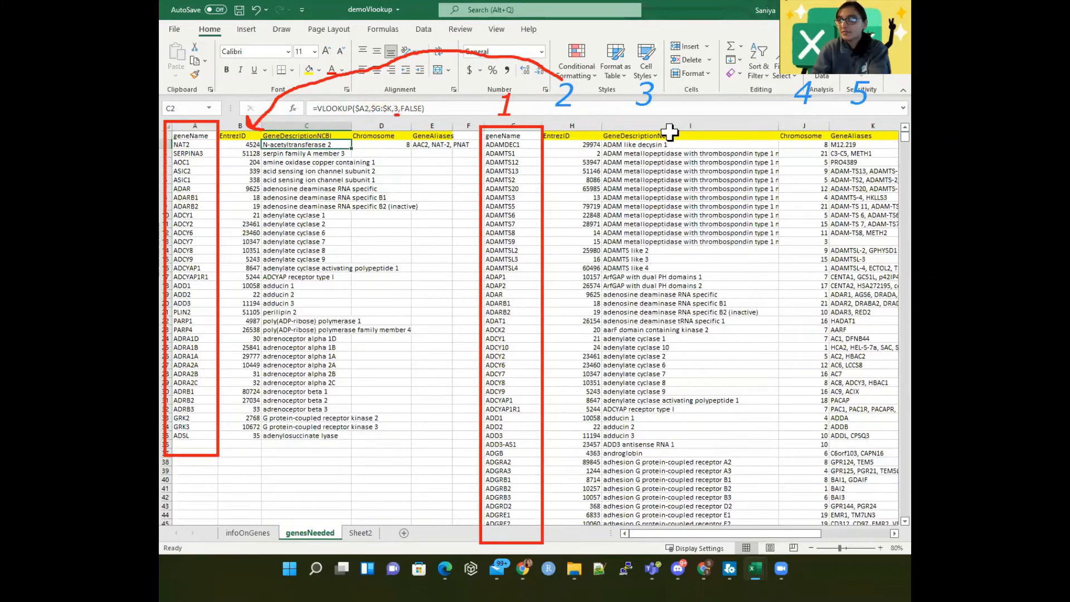
click(369, 138)
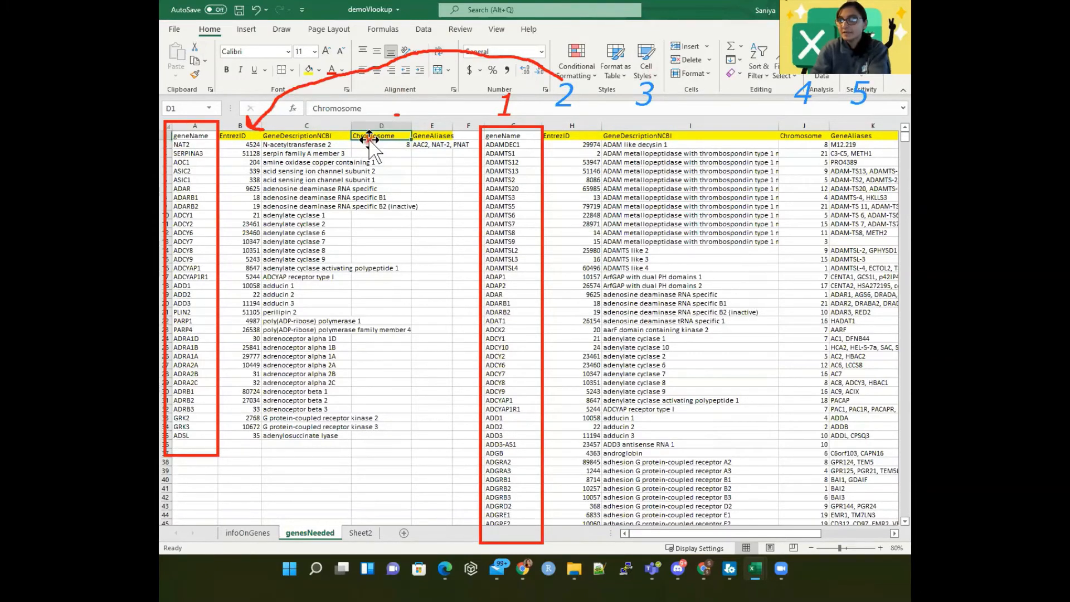
click(373, 146)
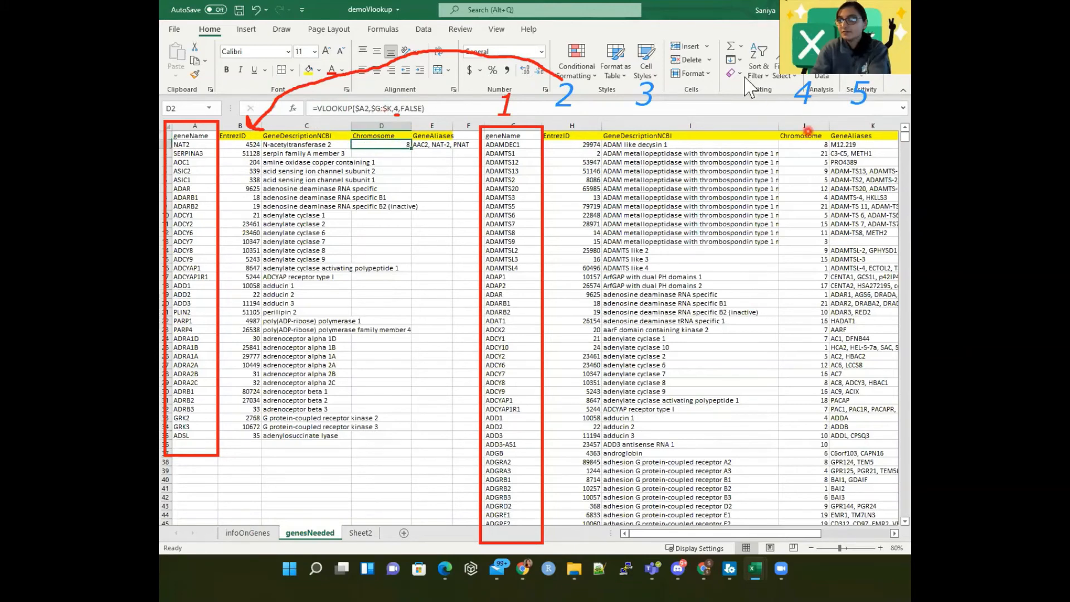
click(426, 144)
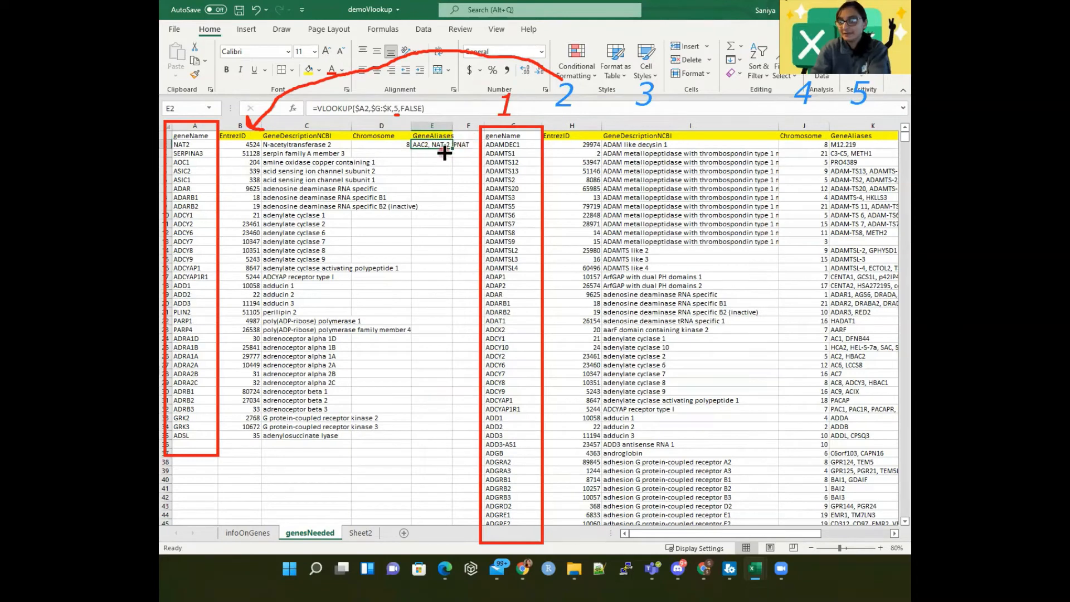
- Fill the formulas in D2 and E2 down the Chromosome and GeneAliases columns to row 35
click(378, 146)
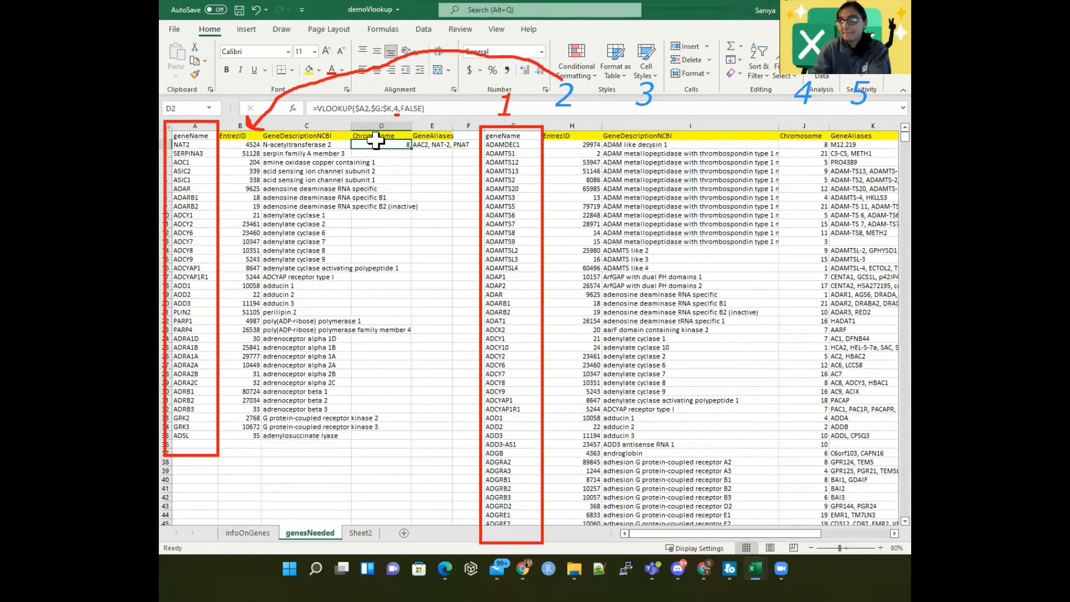
double_click(412, 150)
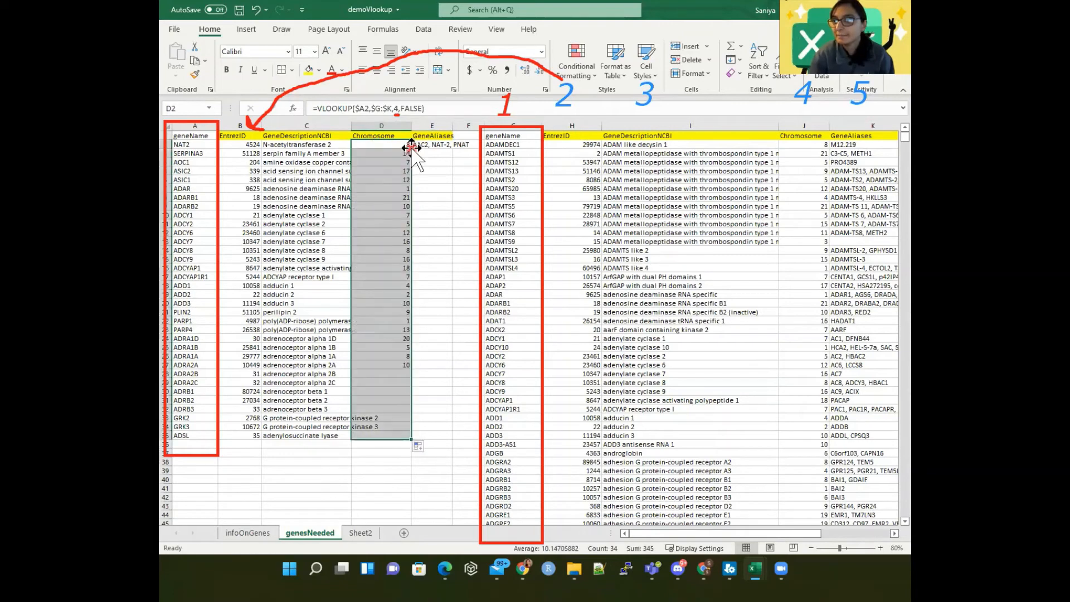
click(424, 145)
drag(450, 147, 426, 437)
click(382, 446)
- Enter the gene name APOEE in A36, directly below the last gene in the geneName column
click(203, 452)
click(193, 443)
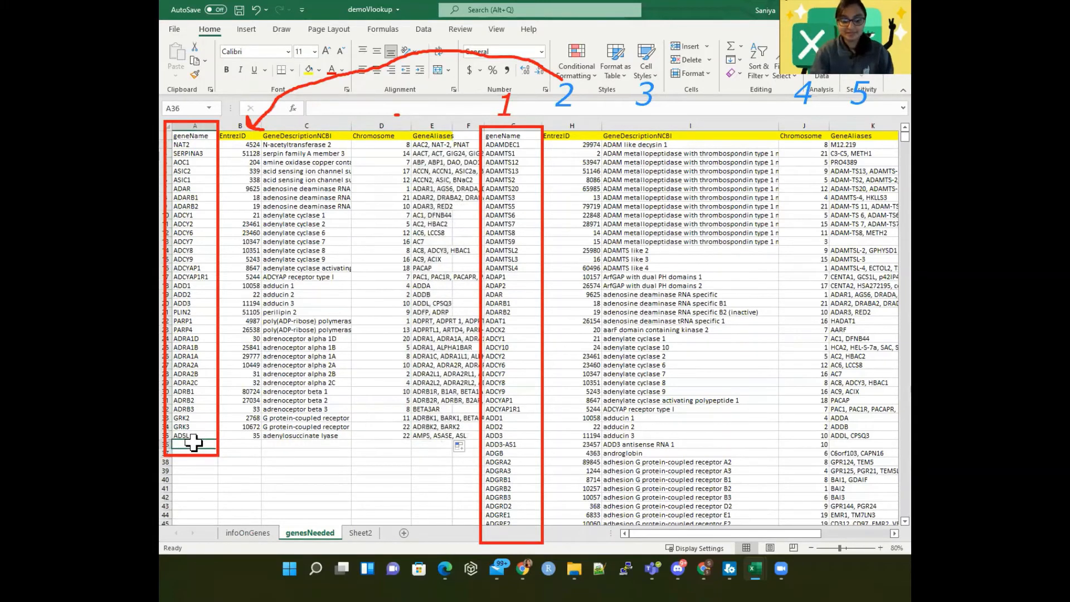
text(APOEE)
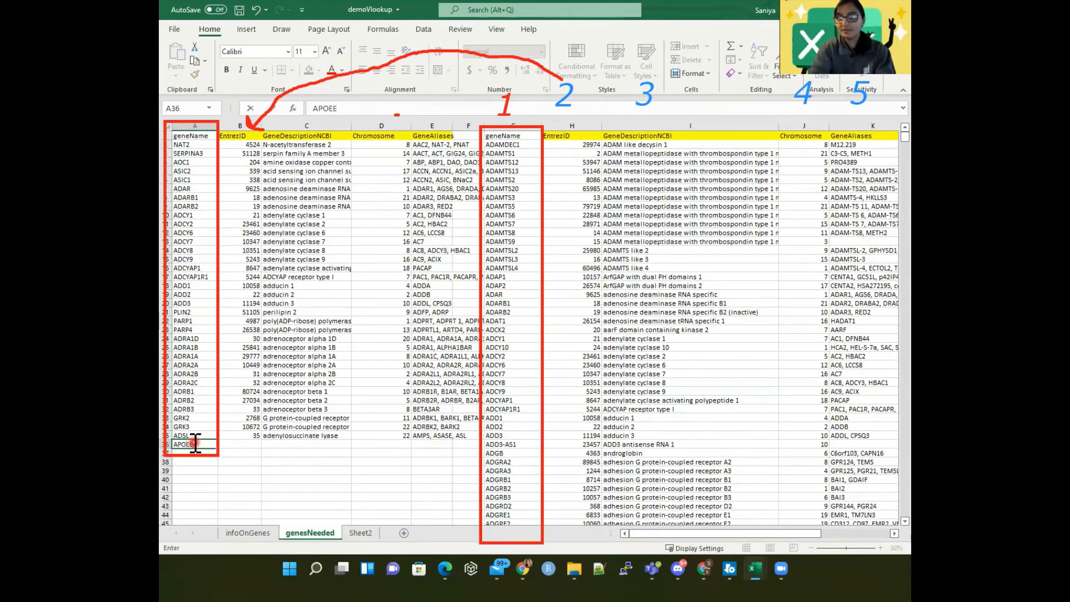
key(Return)
- Examine the VLOOKUP formulas in B36 through E36 and the first two gene rows of the lookup table
click(234, 442)
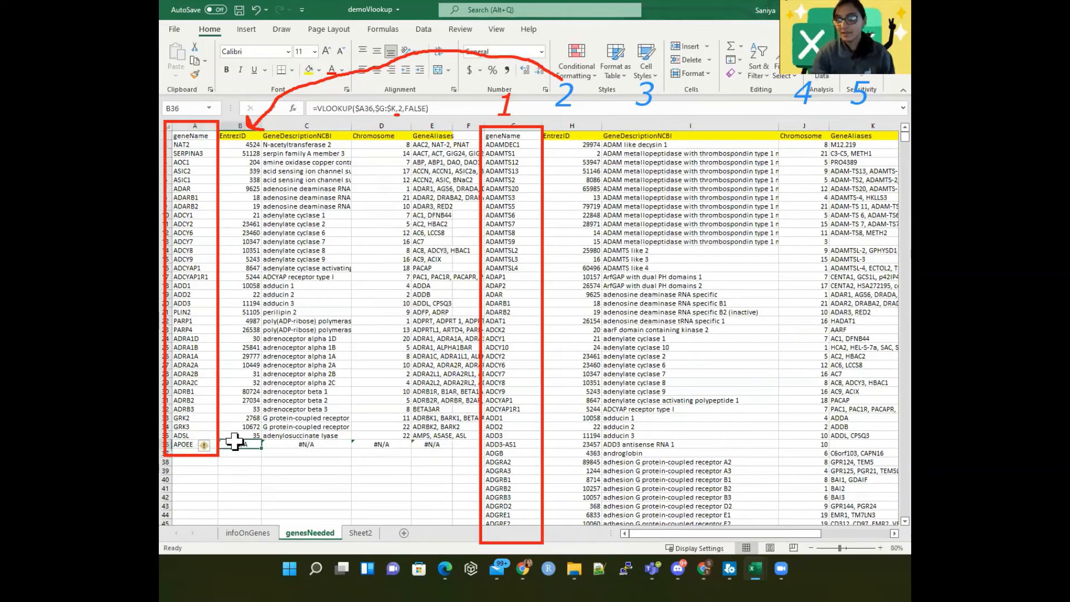
click(360, 108)
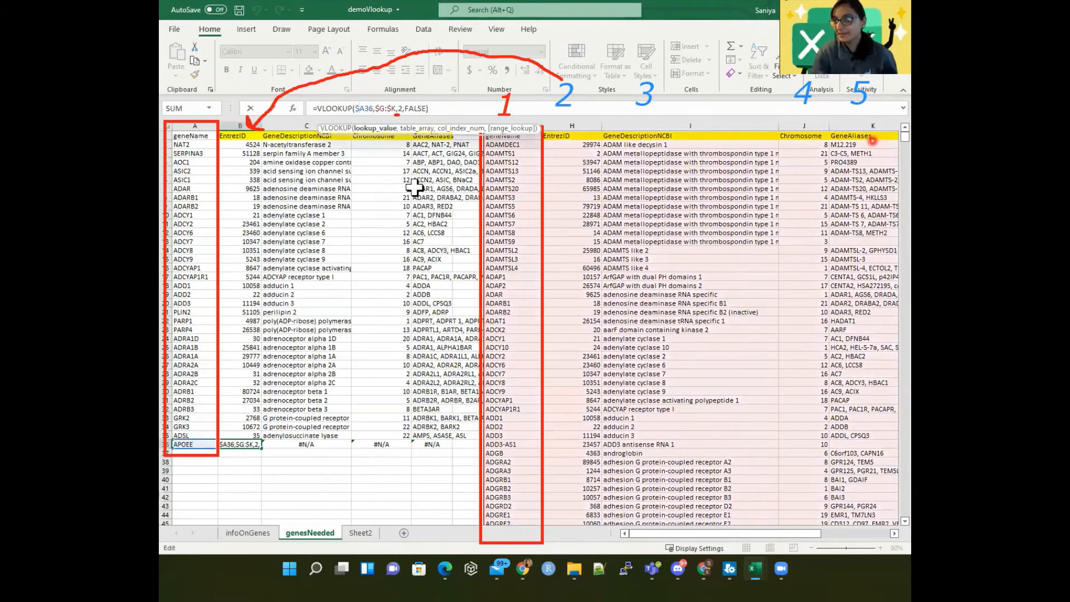
click(281, 445)
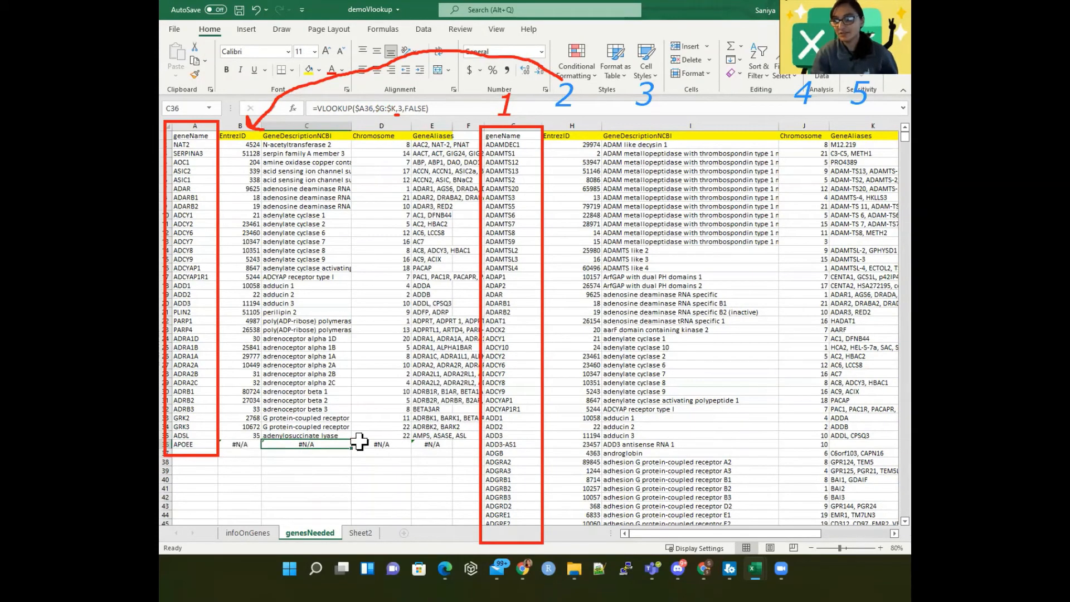
click(390, 442)
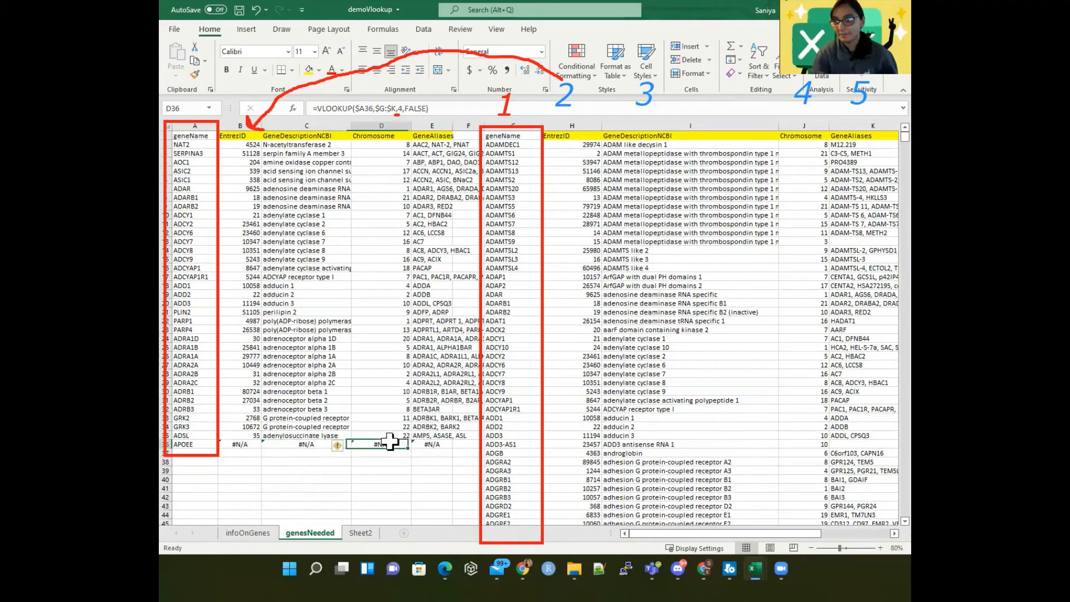
click(444, 443)
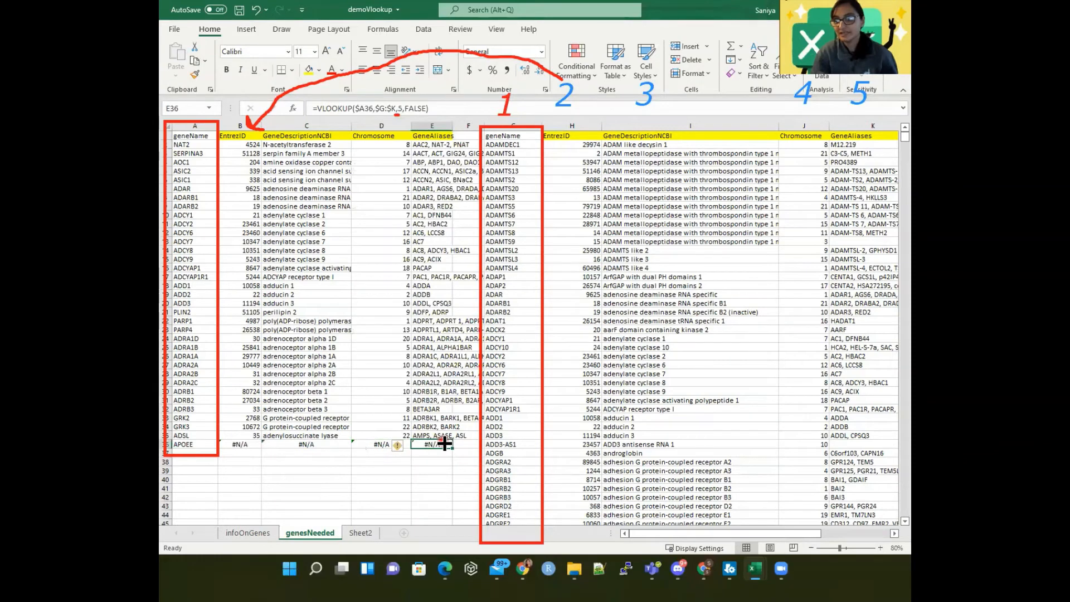
click(206, 453)
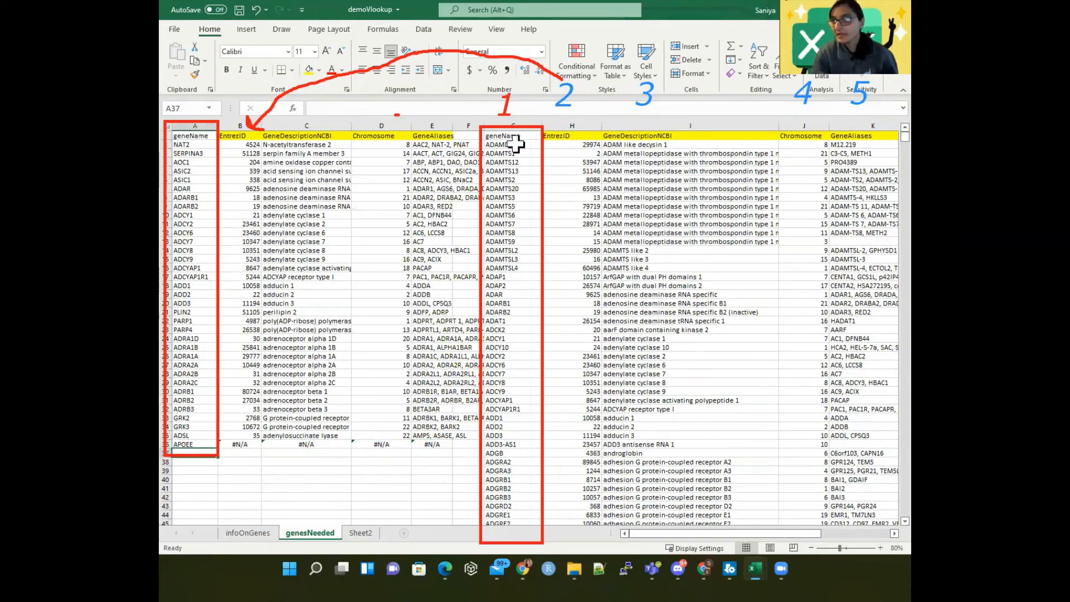
drag(516, 144, 886, 144)
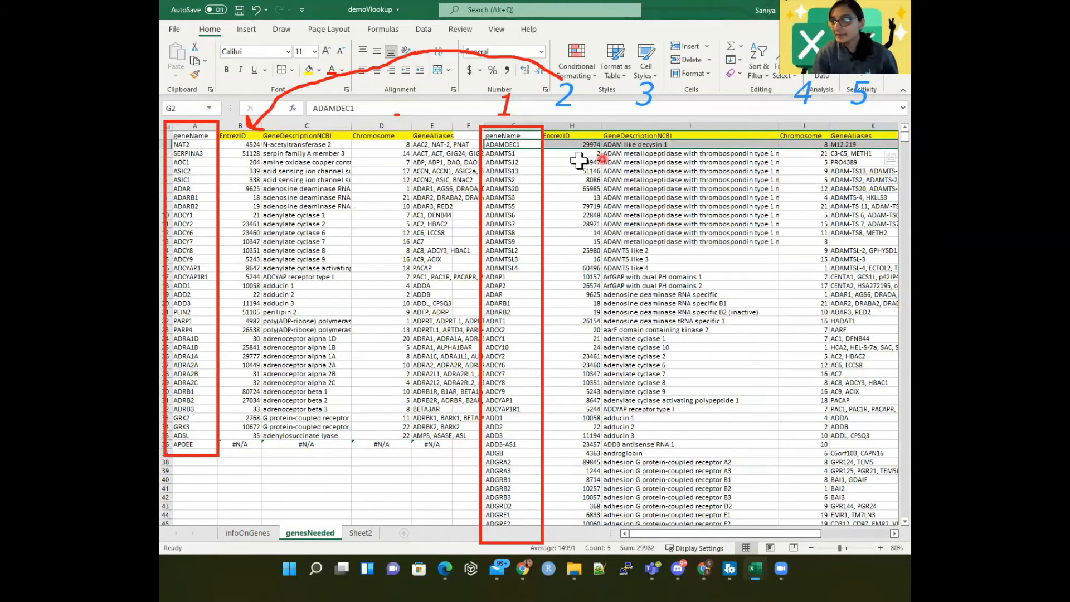
click(500, 188)
drag(501, 153, 861, 151)
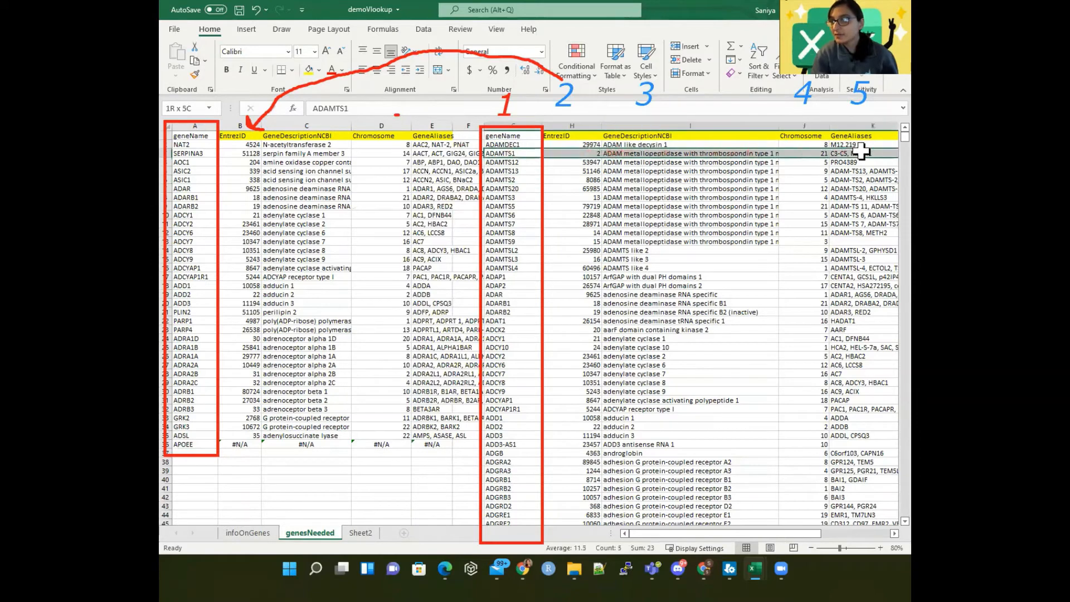
click(190, 452)
text(ADAM)
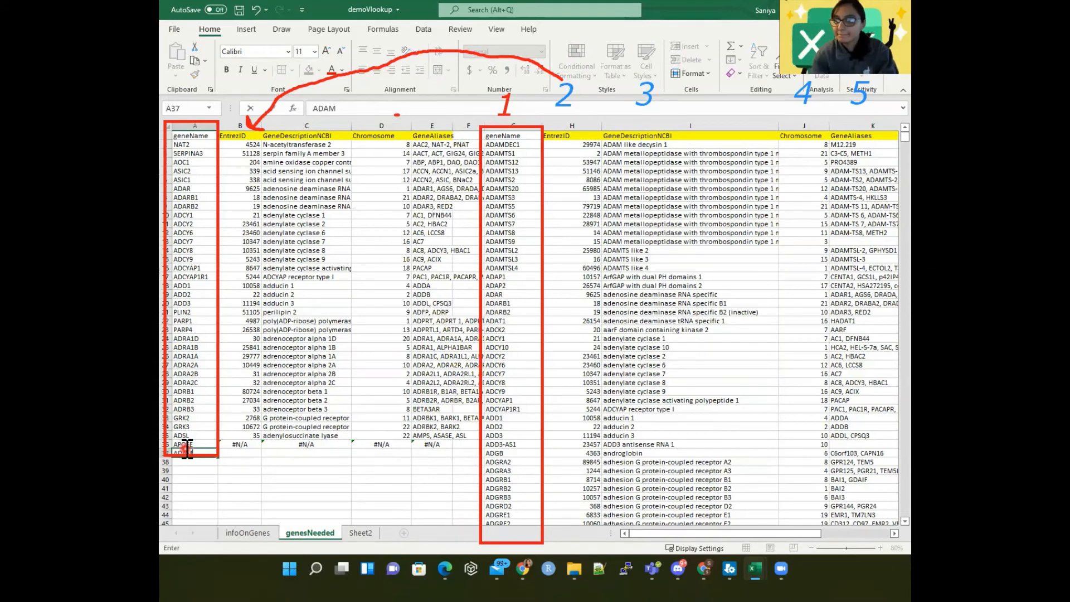
scroll(189, 446, down, 1)
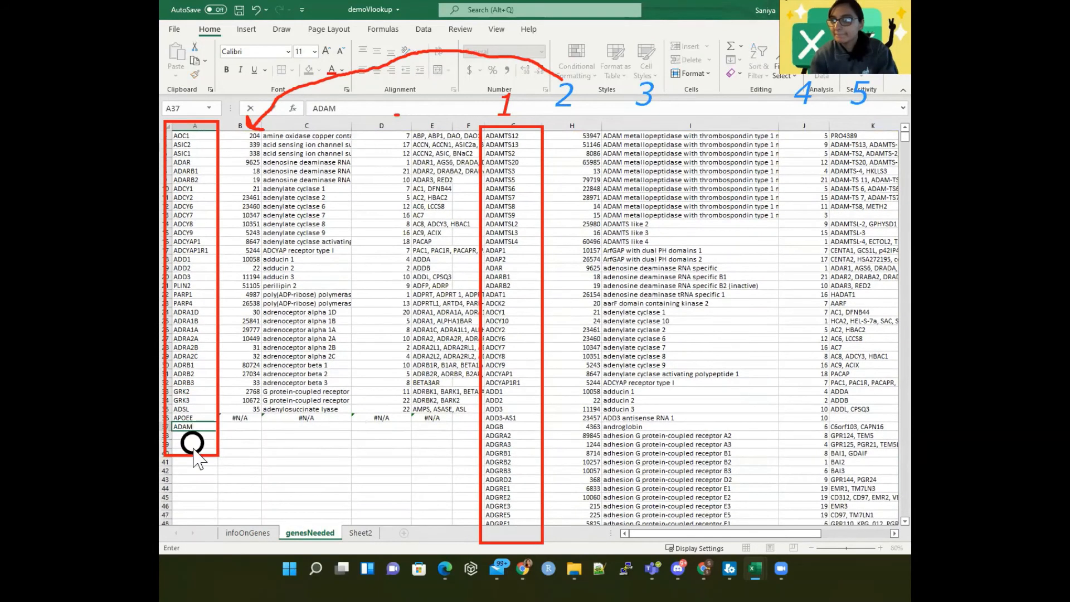
scroll(360, 293, up, 1)
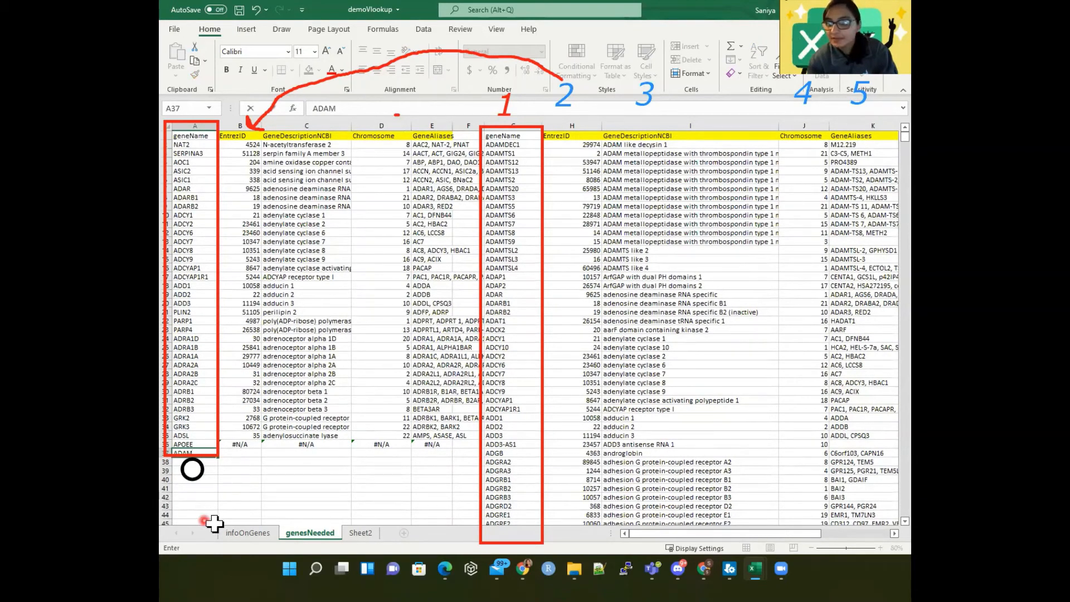
key(BackSpace)
key(BackSpace)
key(BackSpace)
key(BackSpace)
- Replace the gene name in A36 with ADAMDEC1
click(187, 444)
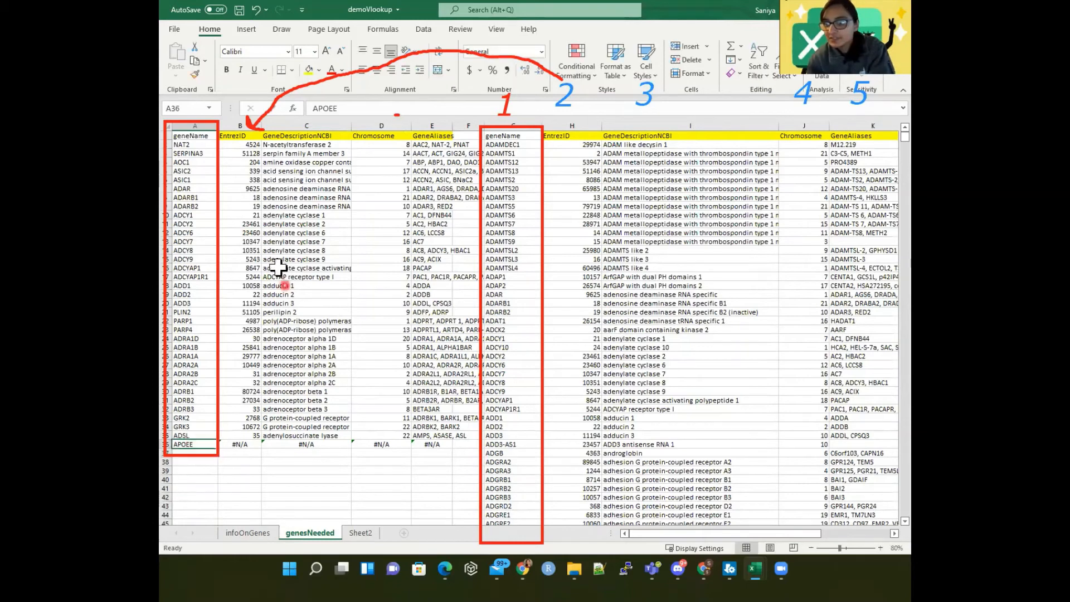
double_click(310, 108)
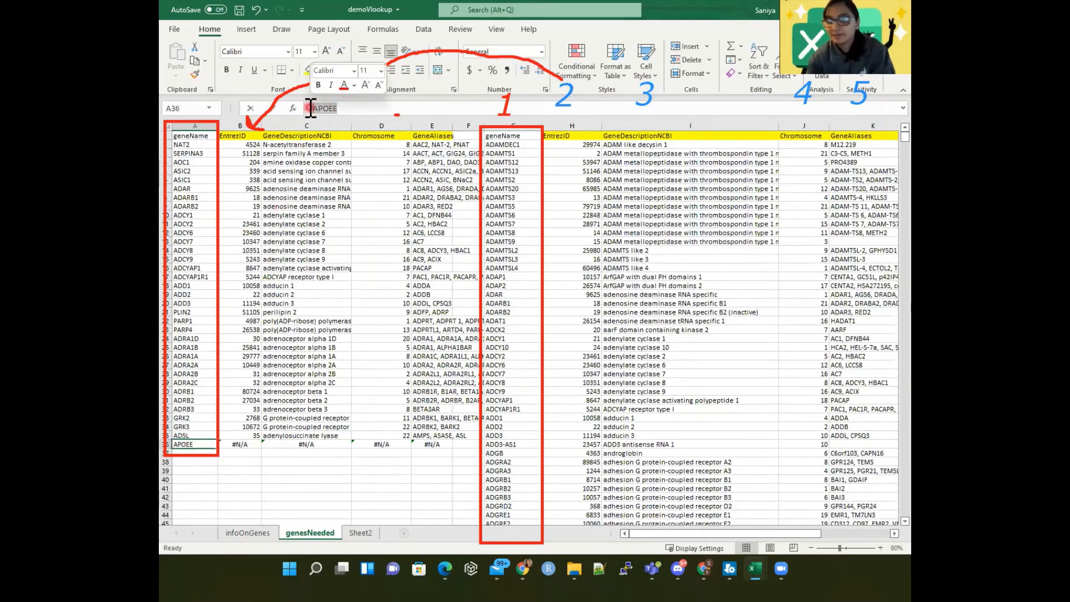
text(ADAMDEC1)
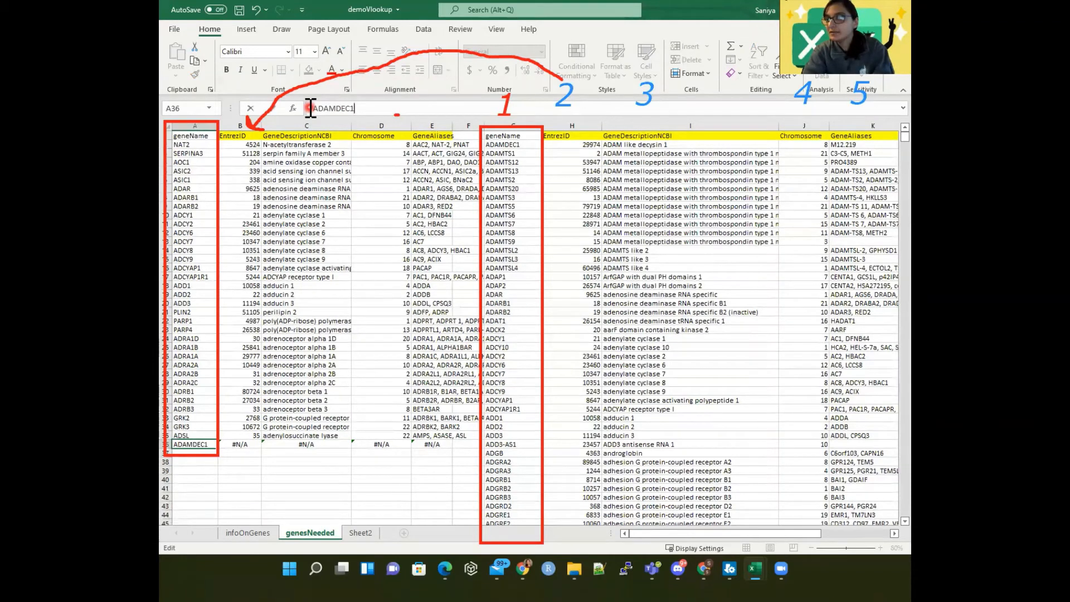
key(Return)
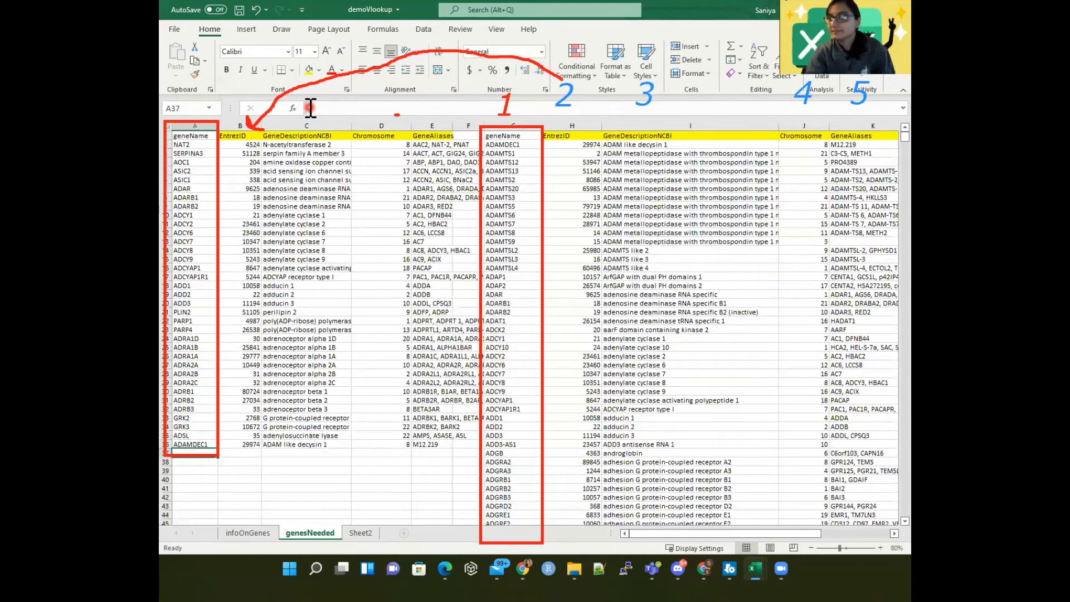
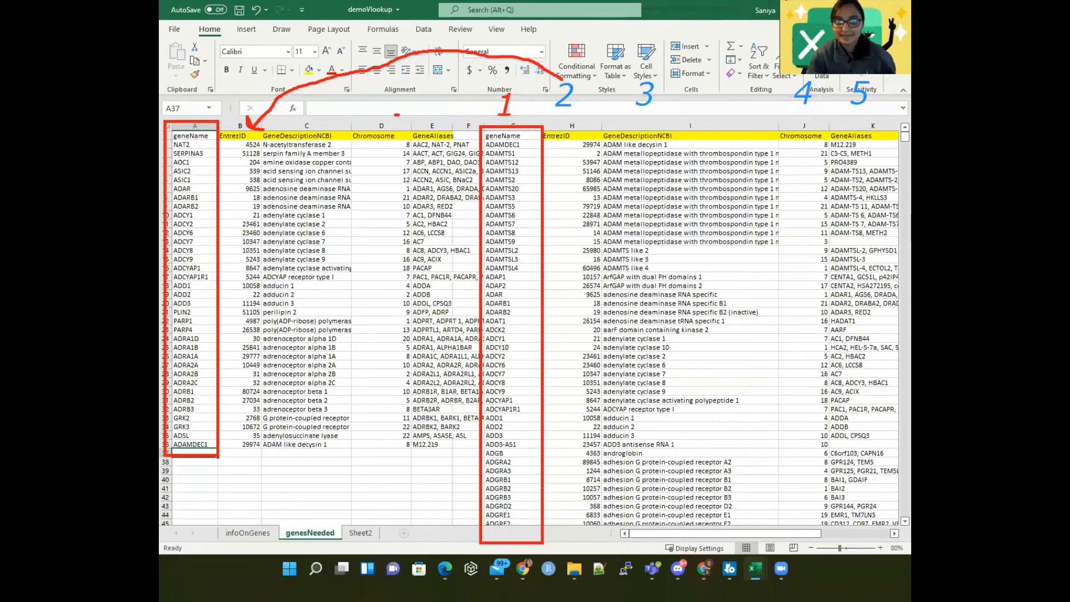
- Annotate the matching ADAMDEC1 rows with purple boxes, a green check mark and a smiling star, ending with all annotations cleared
mouse_move(483, 135)
mouse_down()
mouse_move(524, 164)
mouse_move(839, 170)
mouse_move(891, 162)
mouse_move(876, 155)
mouse_move(893, 144)
mouse_up()
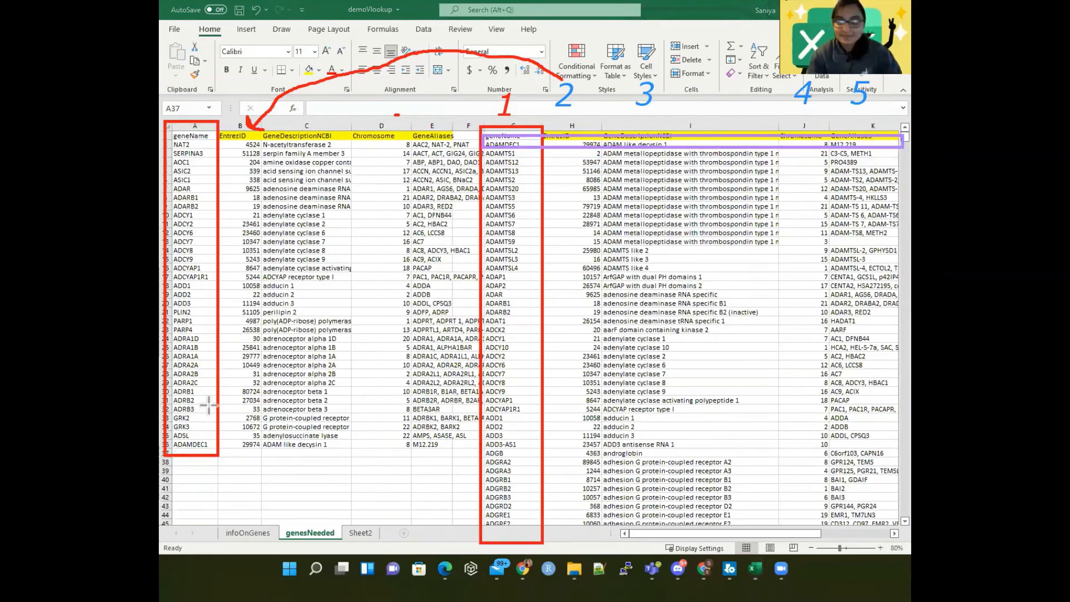
key(ctrl+z)
mouse_move(484, 135)
mouse_down()
mouse_move(591, 159)
mouse_move(894, 147)
mouse_up()
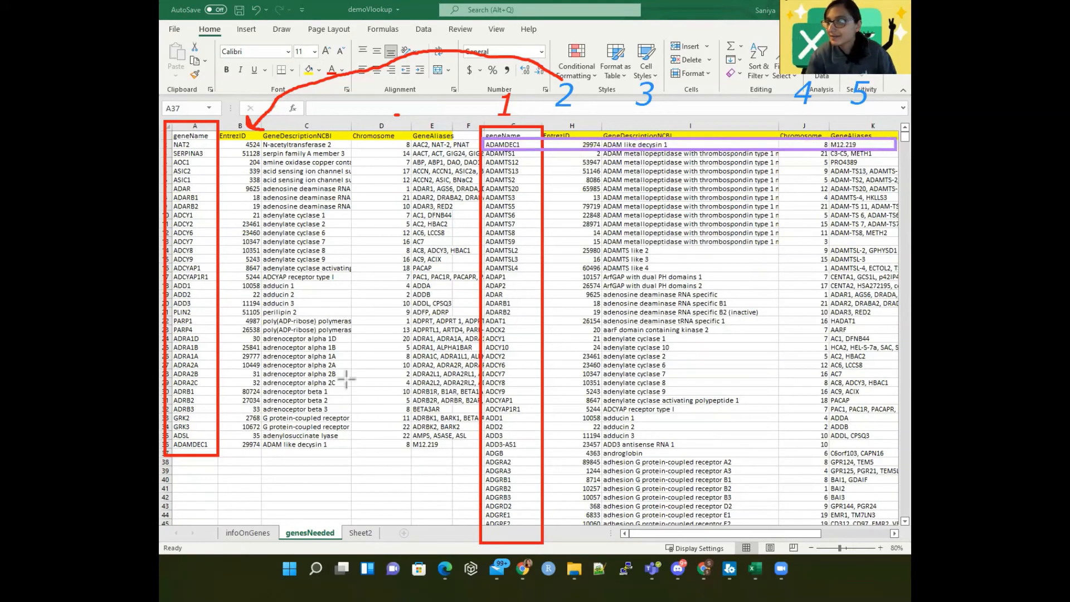
mouse_move(166, 439)
mouse_down()
mouse_move(217, 452)
mouse_move(463, 452)
mouse_up()
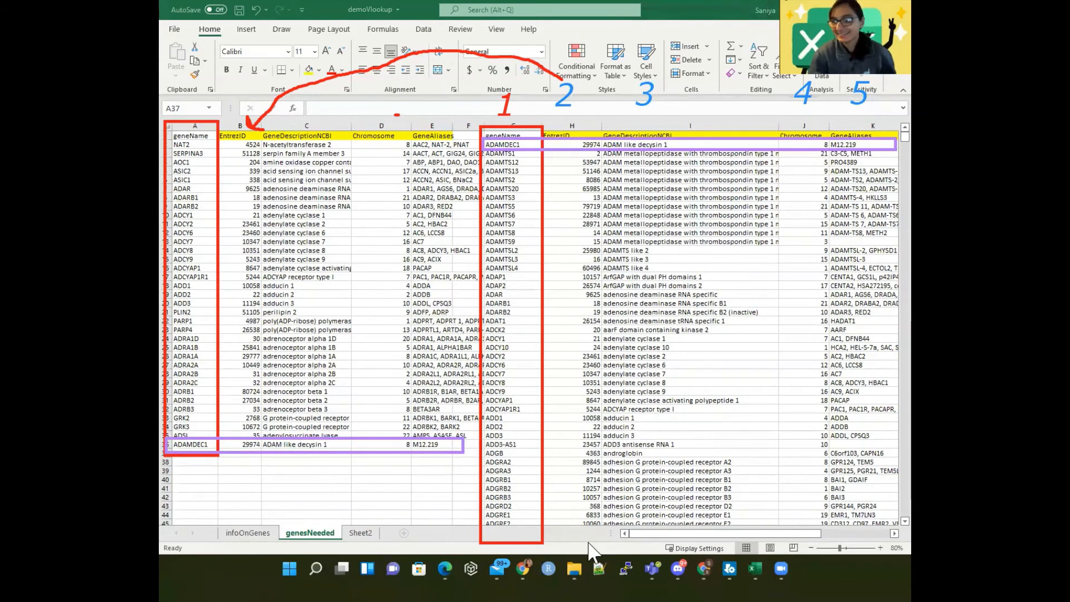
click(401, 486)
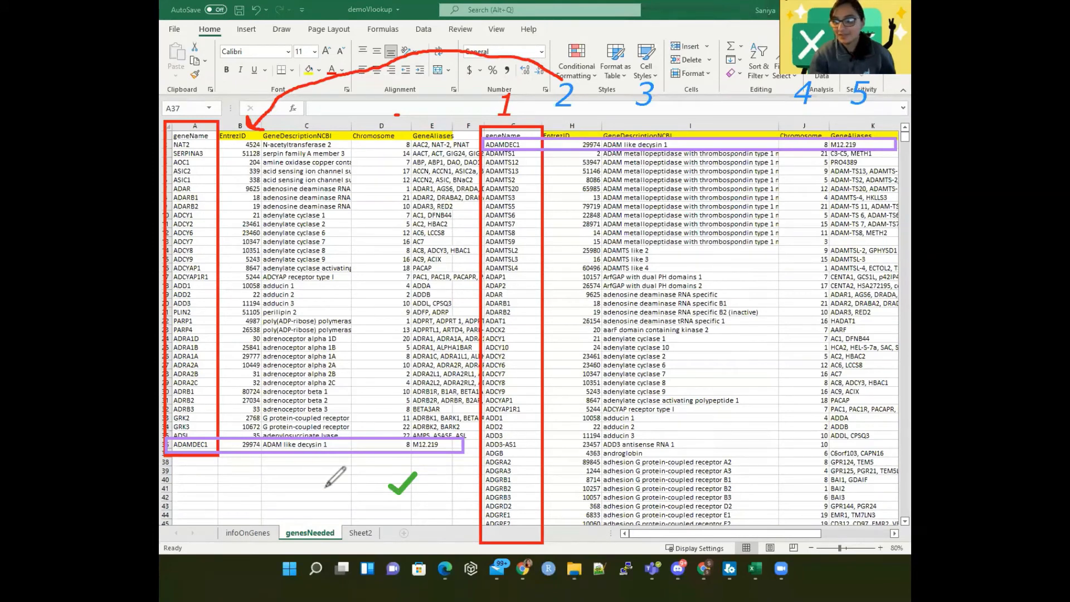
mouse_move(278, 473)
mouse_down()
mouse_move(344, 484)
mouse_move(310, 511)
mouse_move(278, 482)
mouse_up()
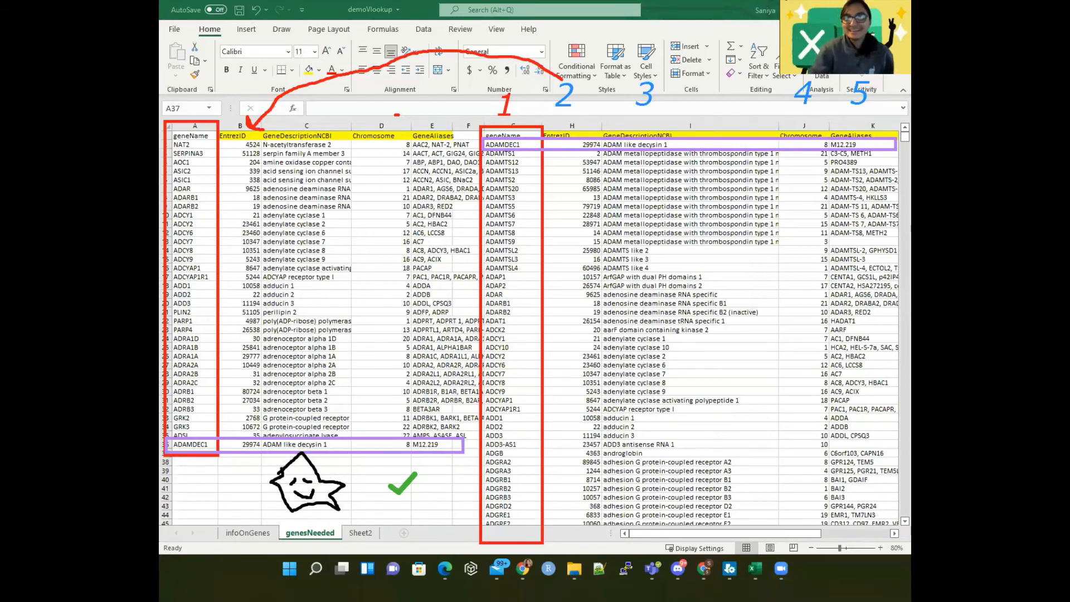
key(Escape)
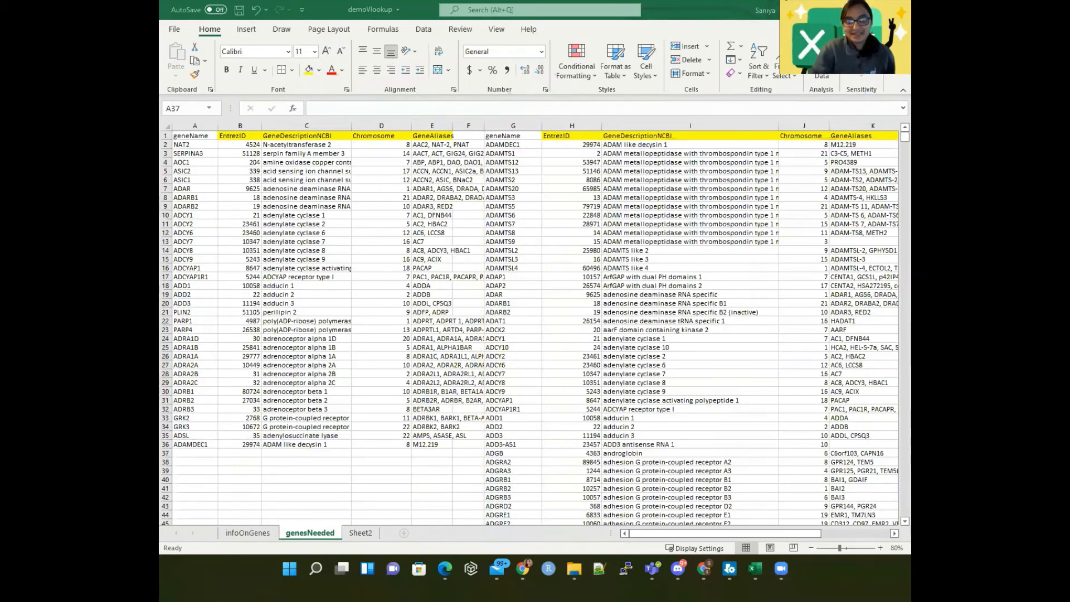
- Insert two blank columns at column F, between the GeneAliases column and the lookup table
click(468, 125)
click(691, 47)
click(691, 47)
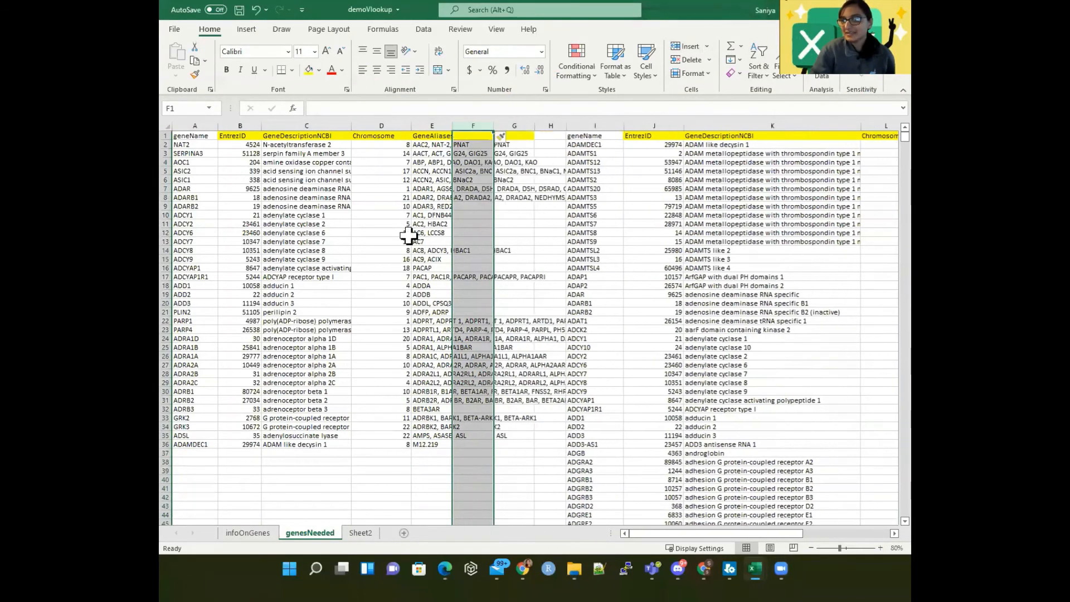
click(408, 234)
- Remove the fill color from columns F and G
drag(473, 125, 521, 126)
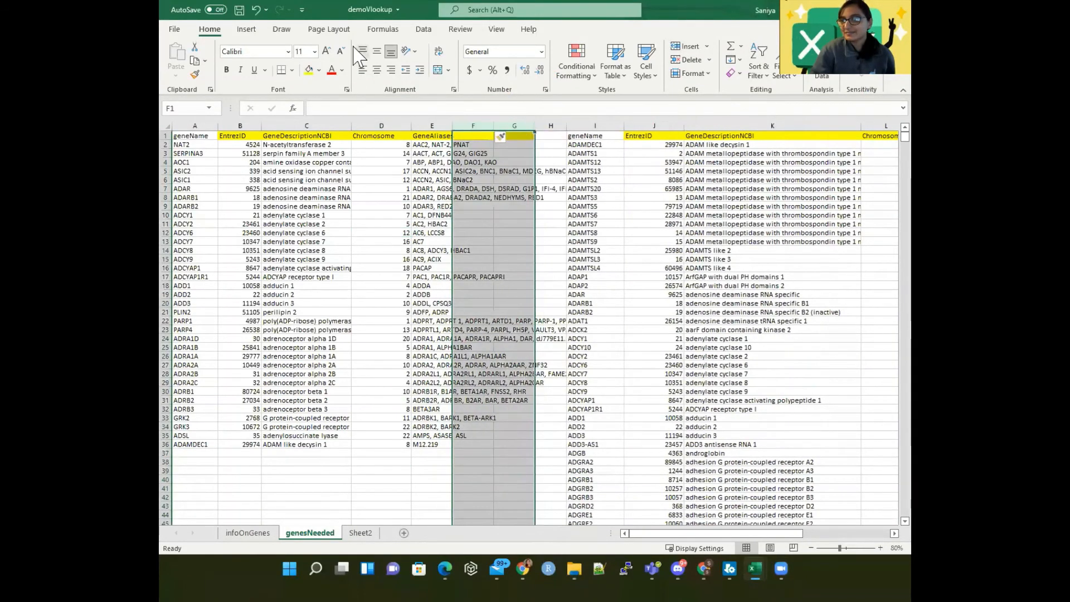
click(319, 70)
click(347, 209)
click(347, 319)
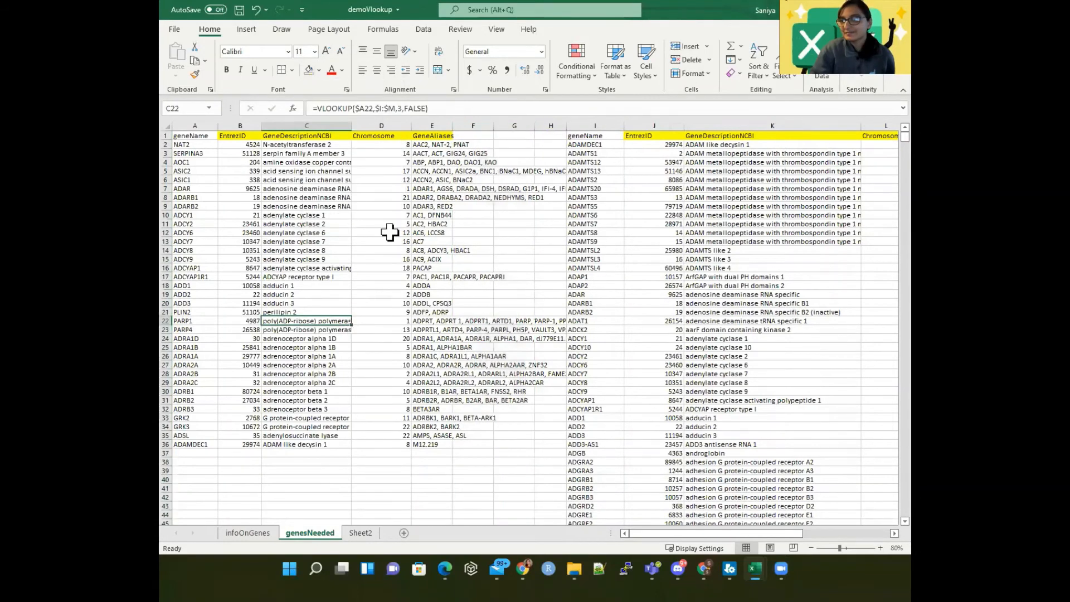
click(754, 181)
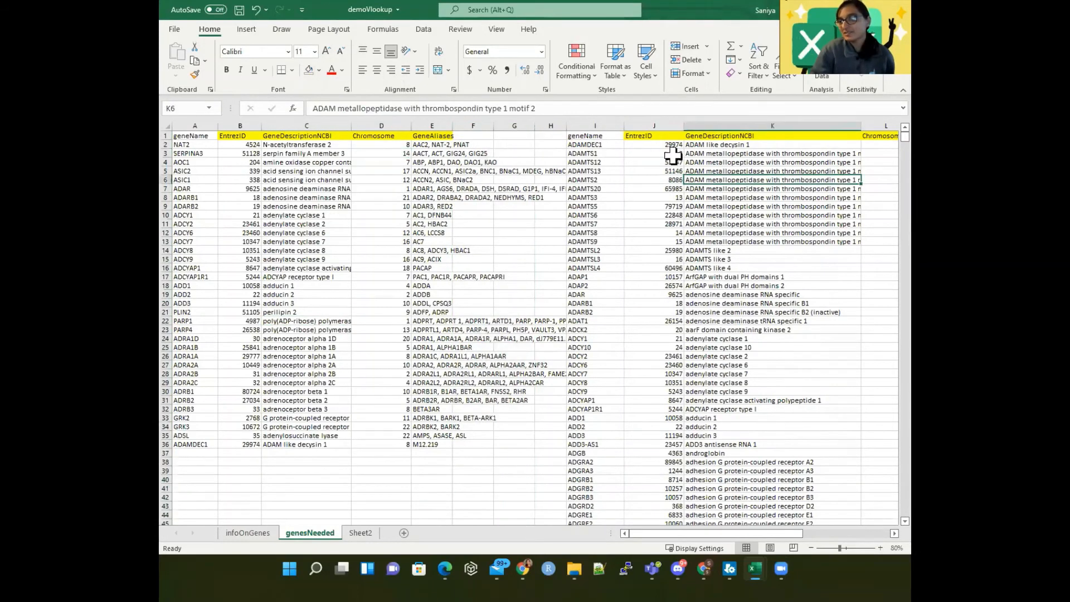
click(849, 151)
scroll(870, 150, down, 12)
scroll(831, 198, up, 12)
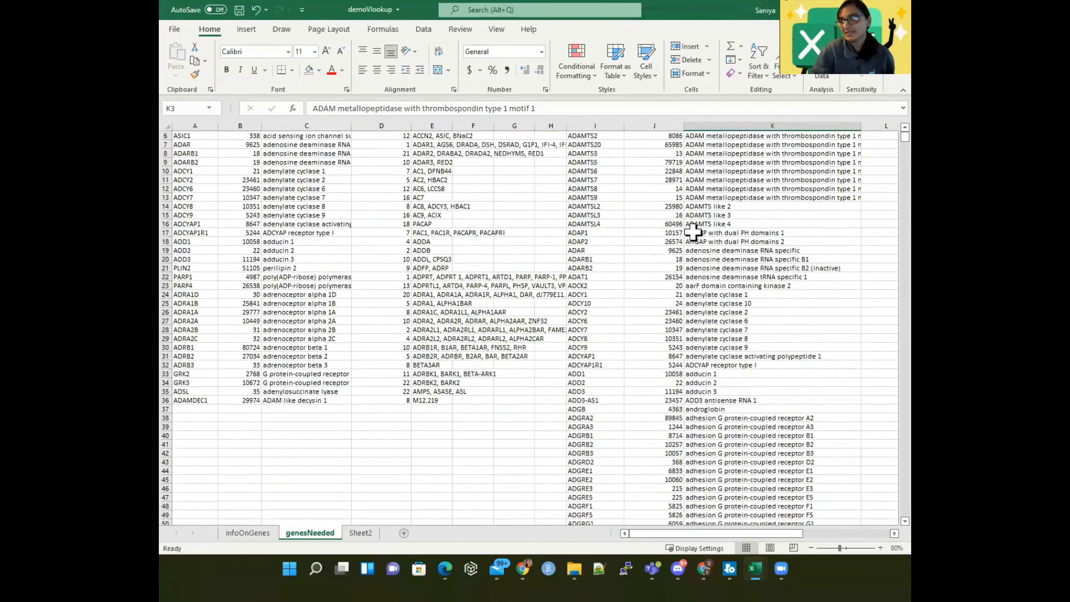
click(510, 142)
click(563, 143)
click(513, 143)
click(469, 143)
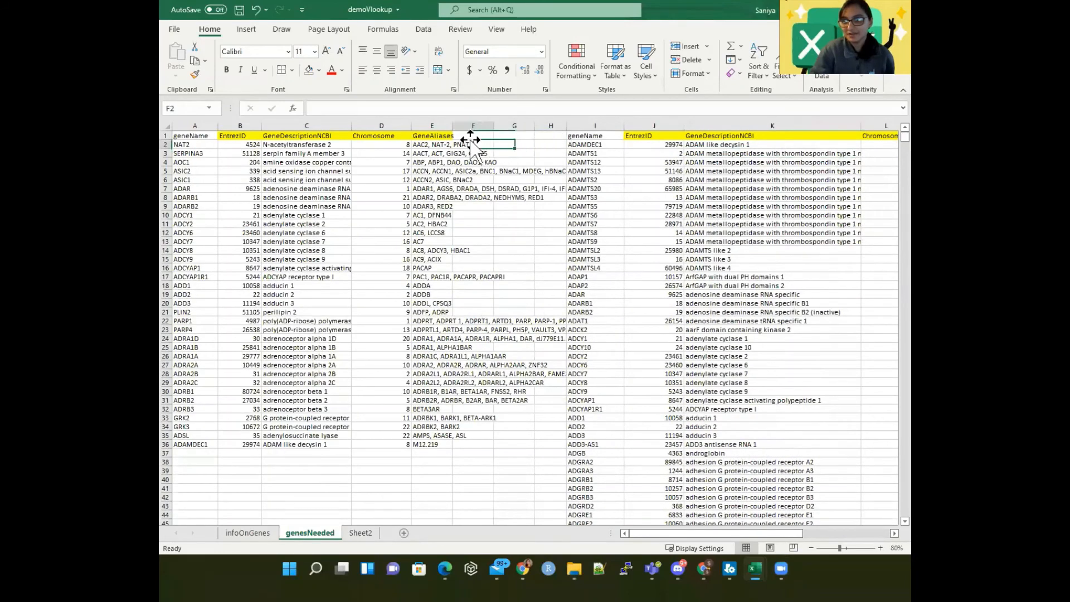
click(437, 143)
- Delete blank column G between the gene list and the lookup table
click(513, 126)
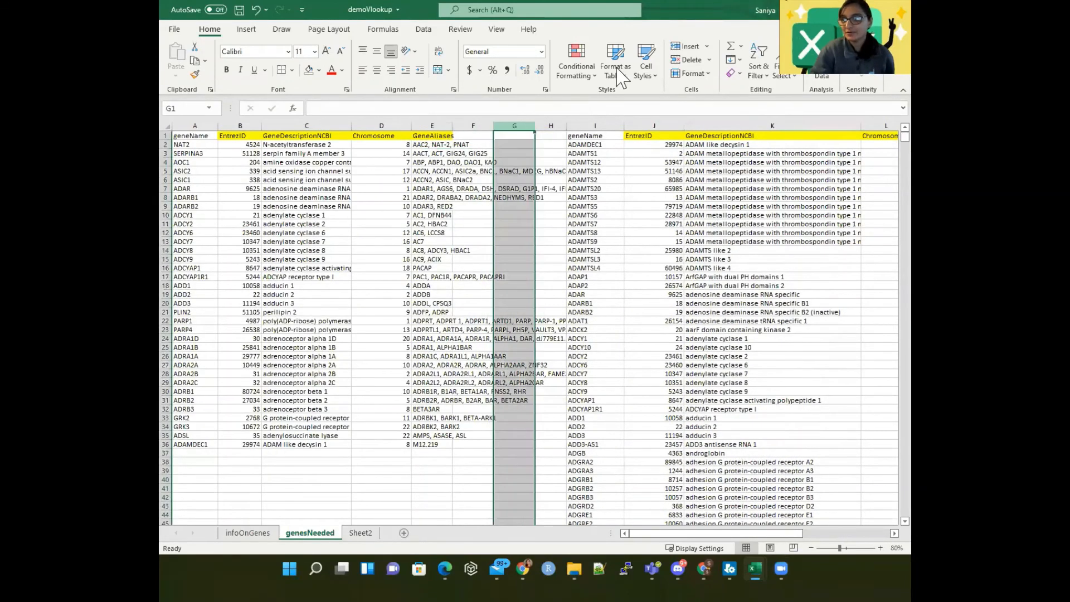
click(691, 60)
click(329, 210)
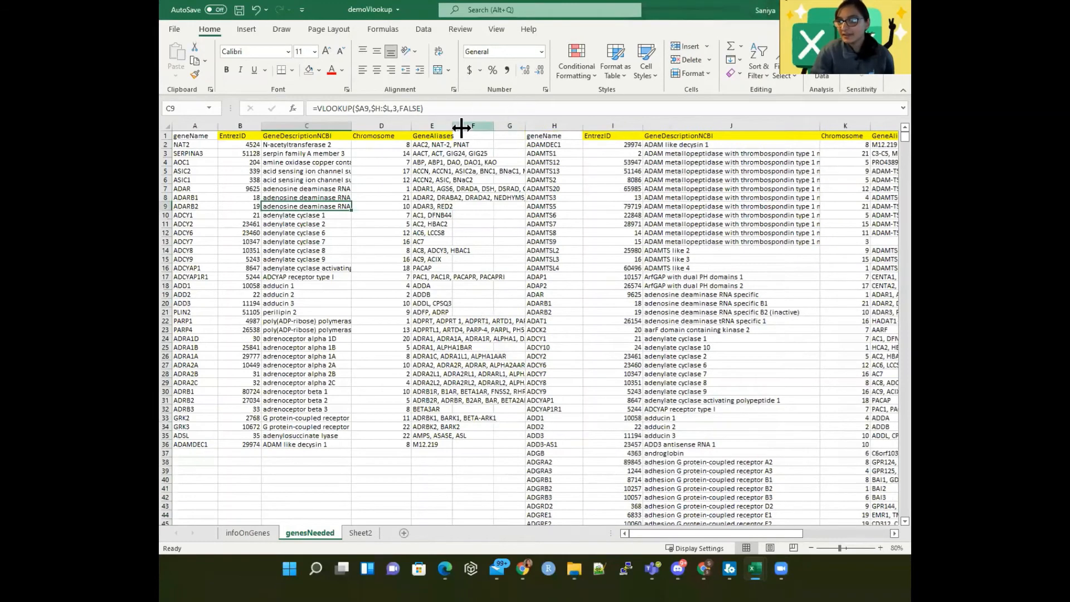
- Fill blank column G with black to separate the gene list from the lookup table
click(440, 126)
drag(441, 126, 235, 128)
click(508, 127)
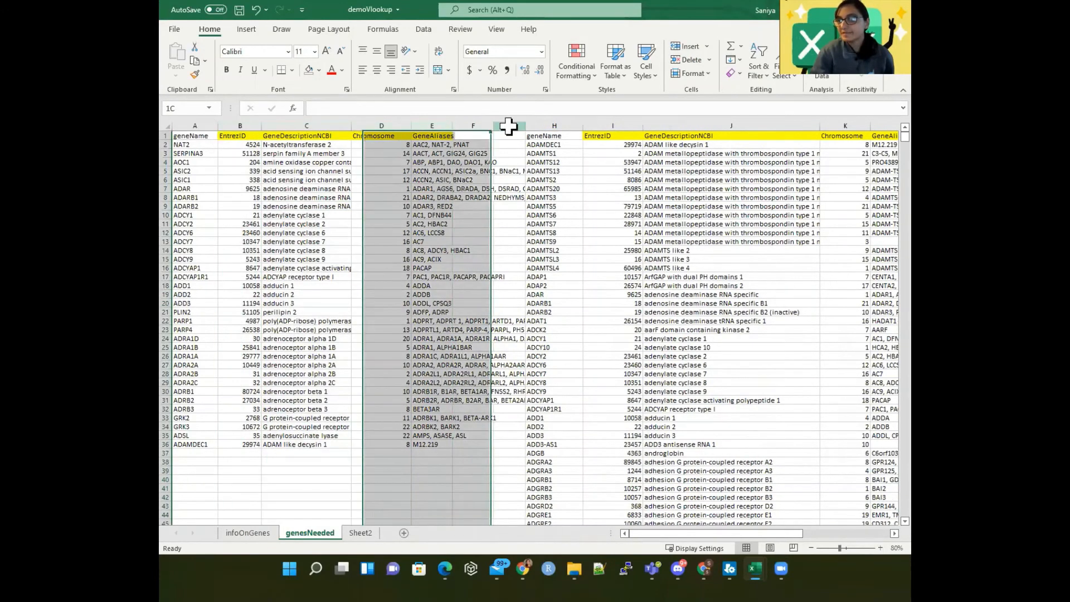
click(318, 70)
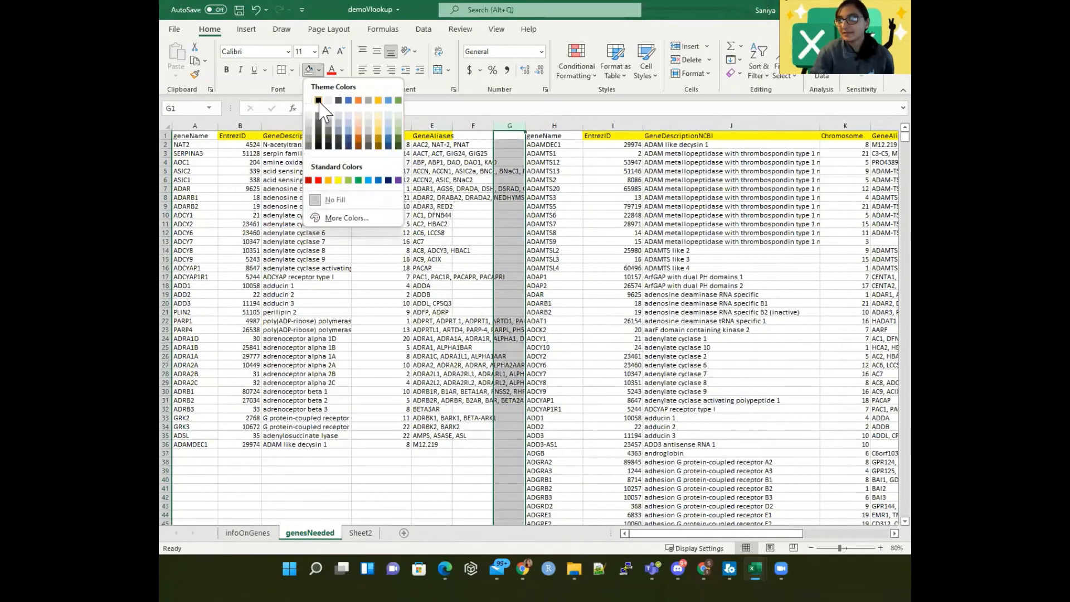
click(322, 106)
click(365, 329)
click(422, 445)
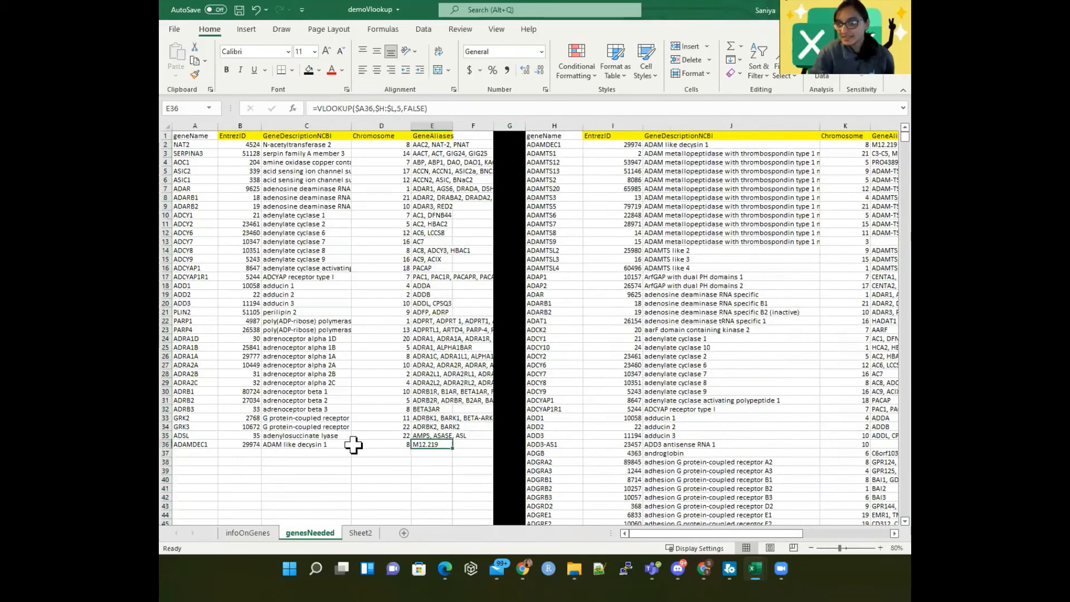
- Change the gene name in cell A36 to ADAMDES1 and check it against the lookup table's geneName column
click(198, 433)
click(198, 444)
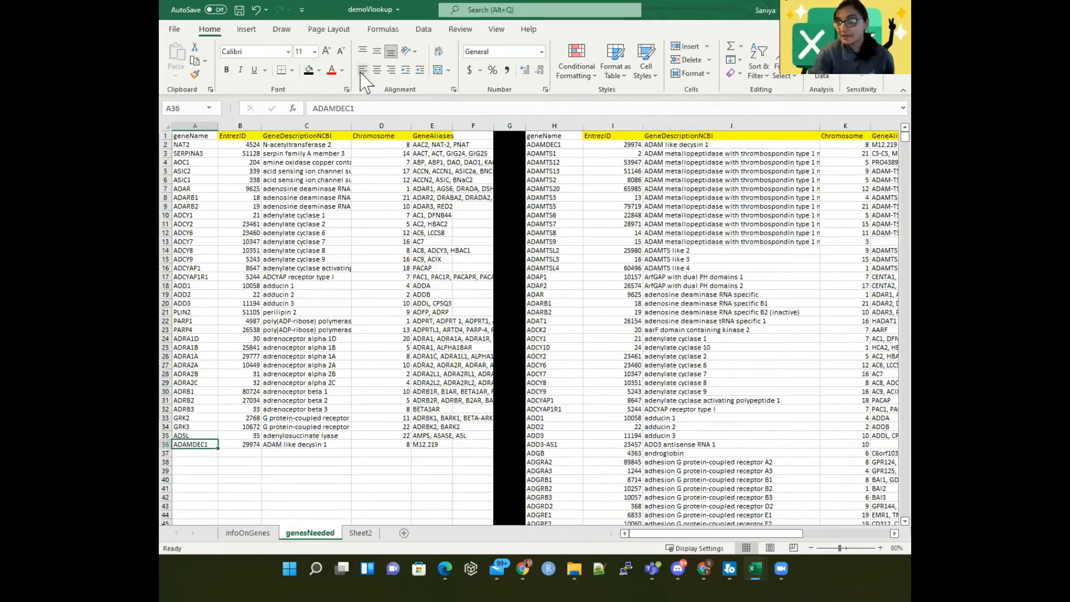
click(348, 109)
key(BackSpace)
text(S)
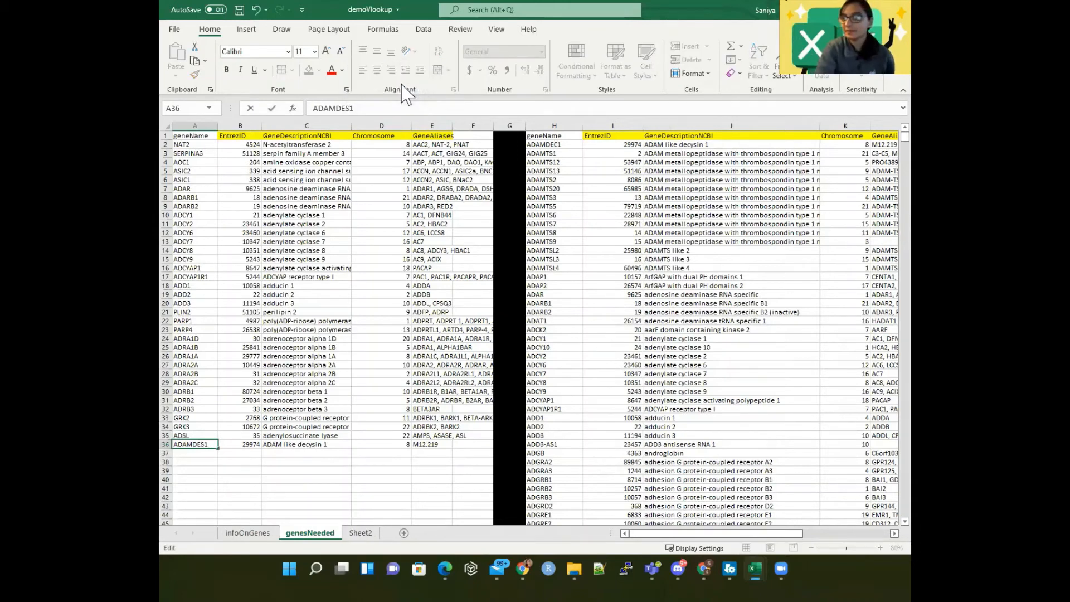
key(Return)
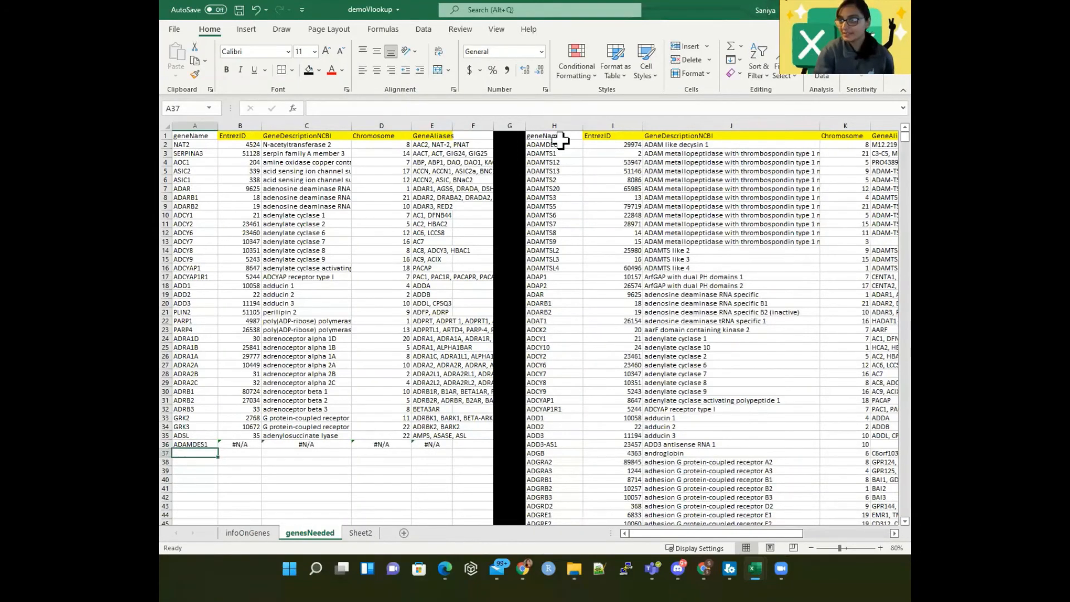
drag(558, 144, 595, 363)
scroll(580, 255, up, 4)
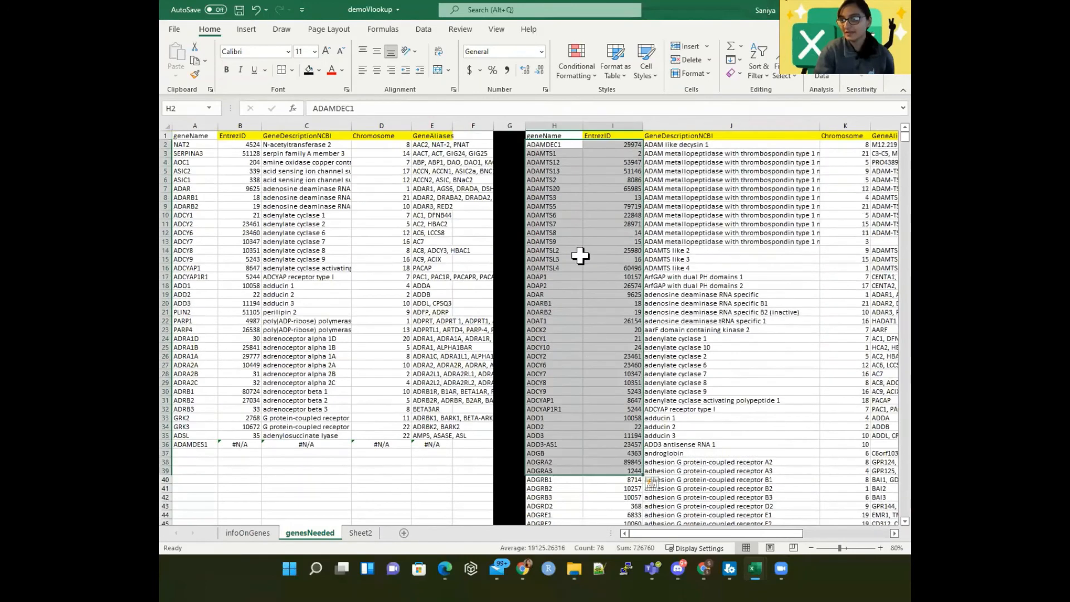
click(566, 167)
- Correct the gene name in cell A36 to ADAMDEC1
click(207, 444)
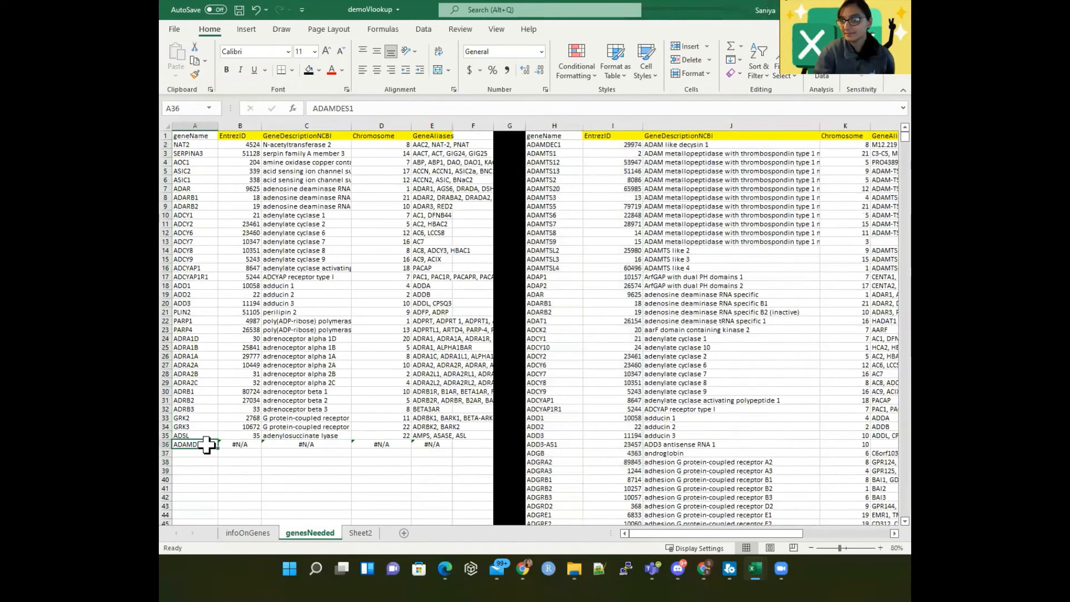
click(349, 111)
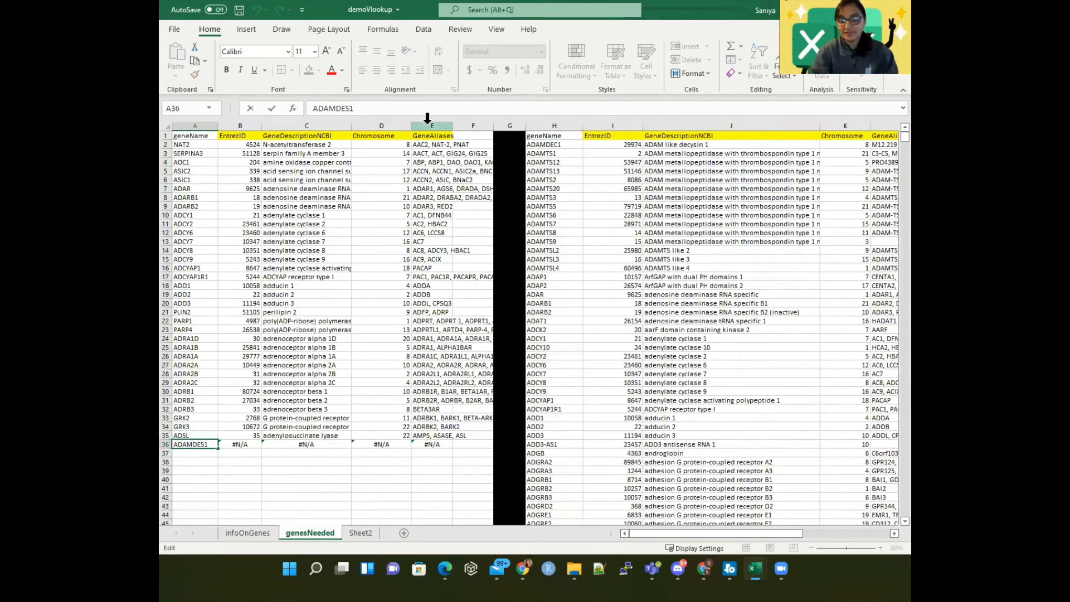
key(BackSpace)
text(C)
key(Return)
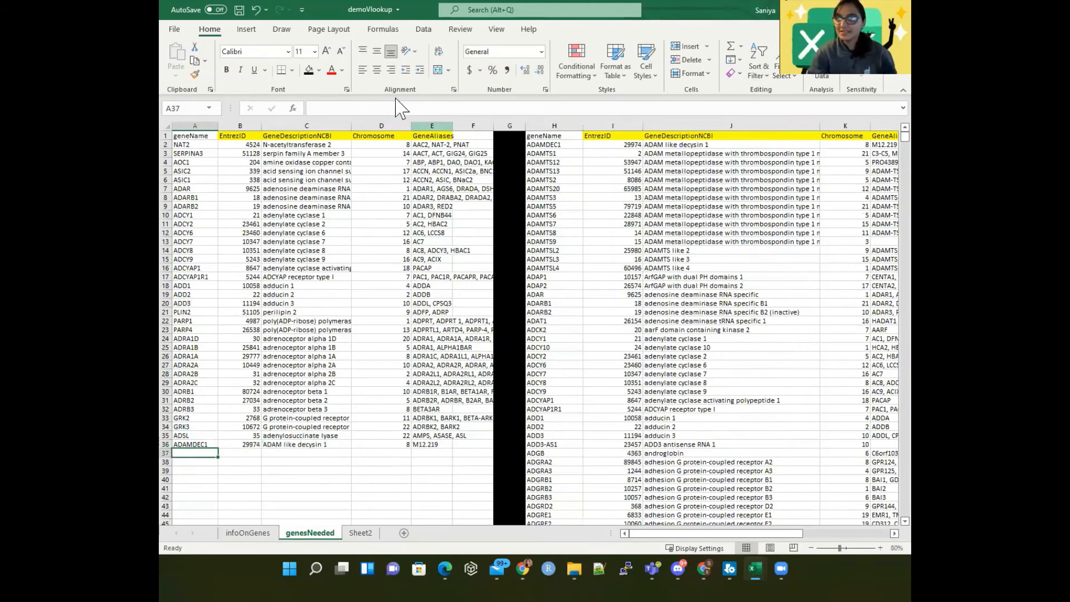
- Inspect the ranges referenced by the EntrezID VLOOKUP formula in cell B2
click(249, 136)
click(243, 144)
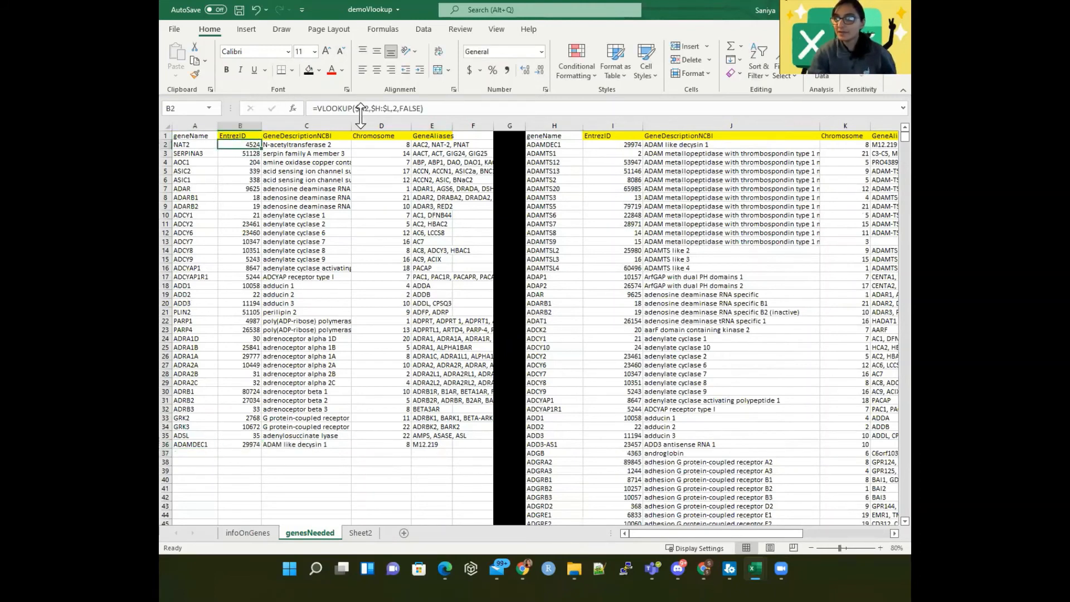
click(360, 111)
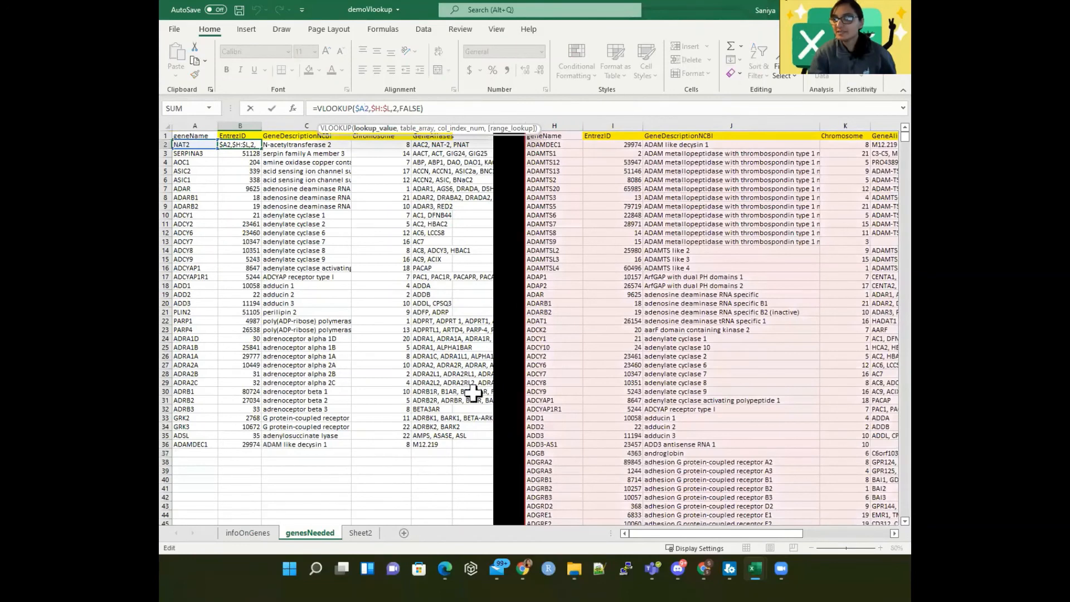
key(Return)
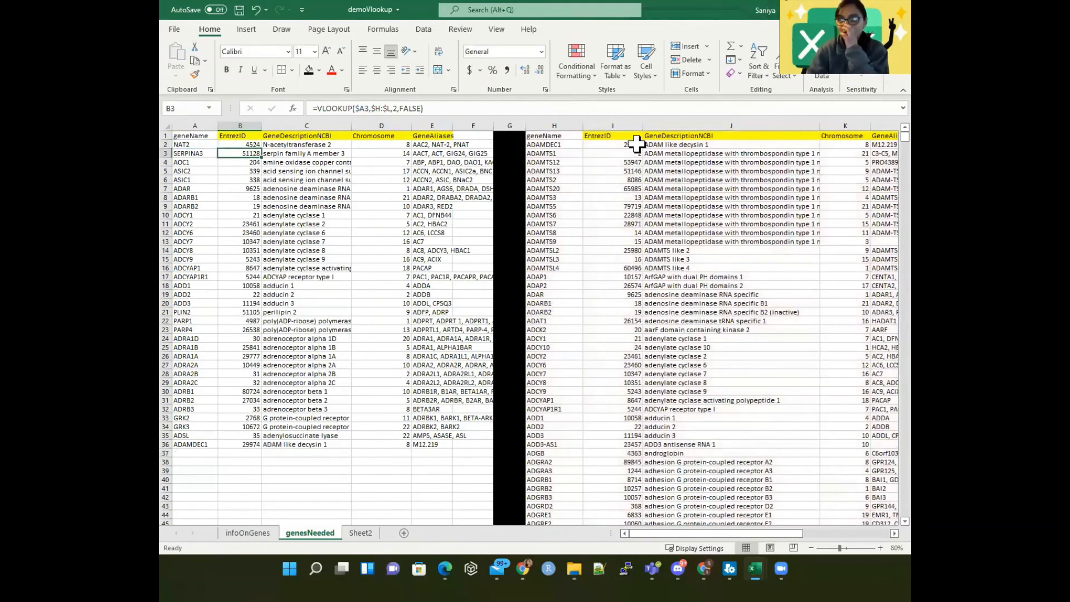
- Insert a blank column at H, directly before the lookup table's geneName column
click(616, 125)
click(554, 126)
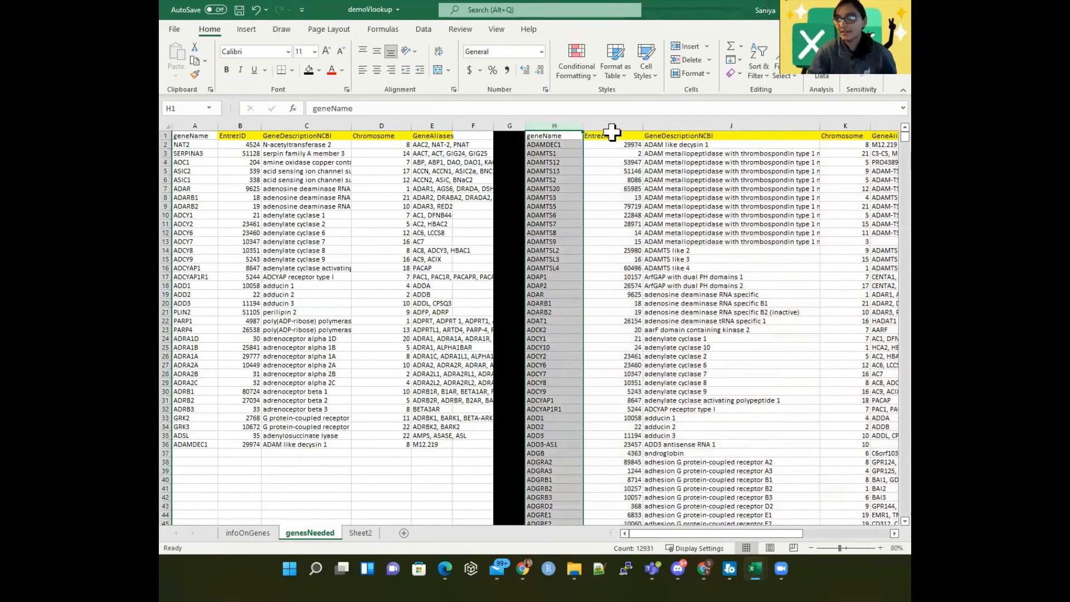
click(689, 46)
- Move the lookup table's EntrezID column into column H, ahead of geneName, and delete the emptied column J
click(645, 125)
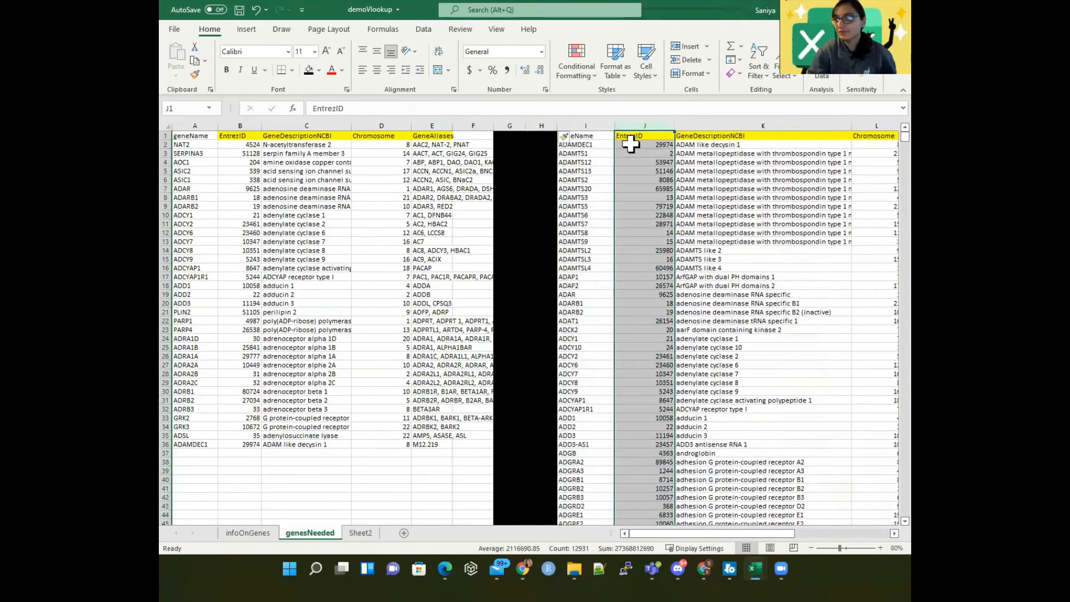
drag(631, 144, 552, 139)
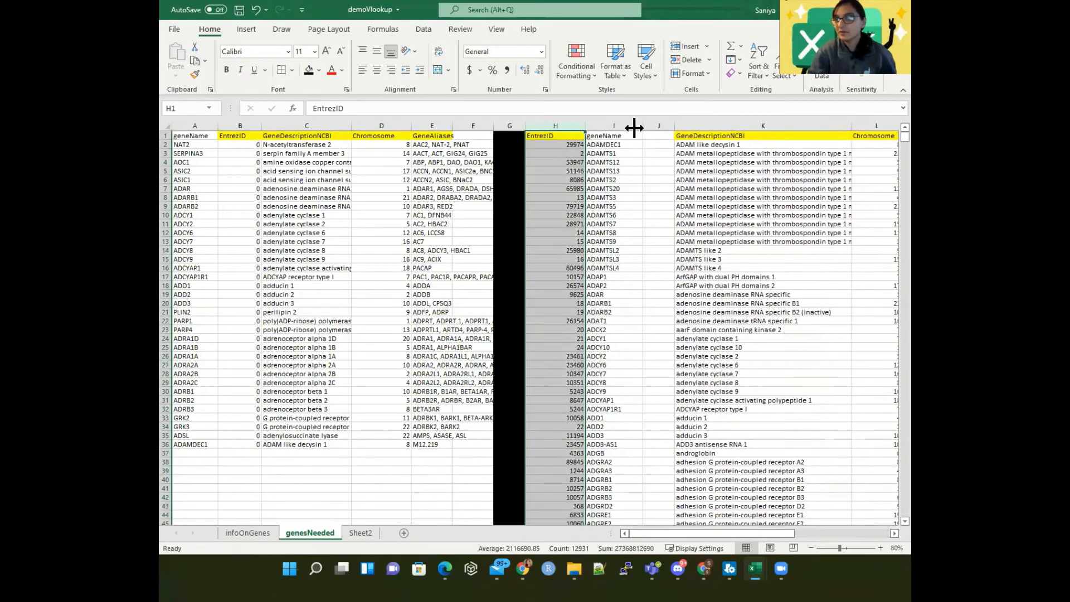
click(659, 125)
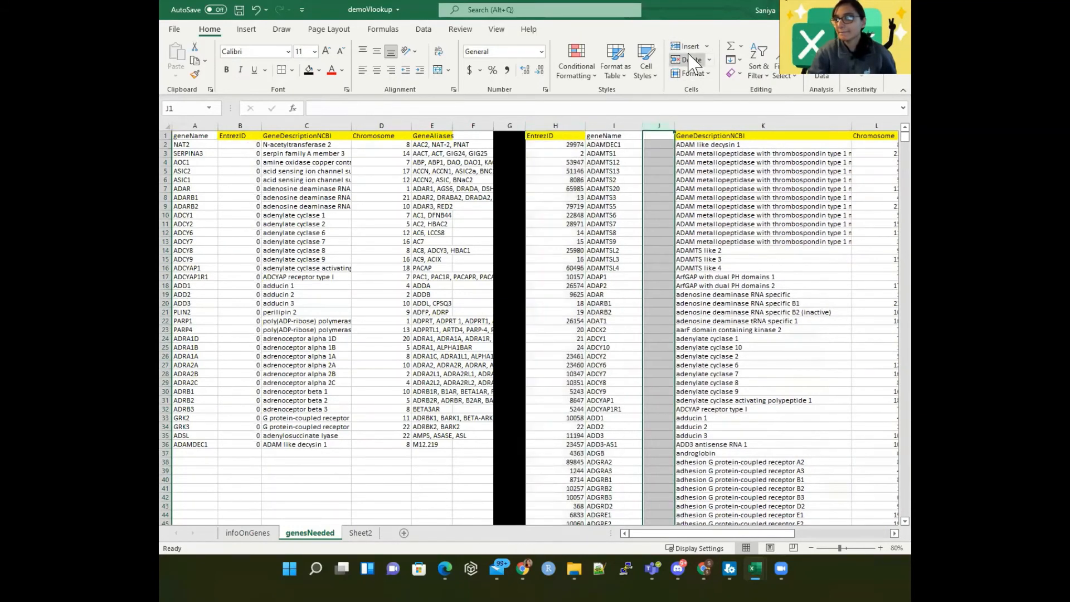
click(689, 59)
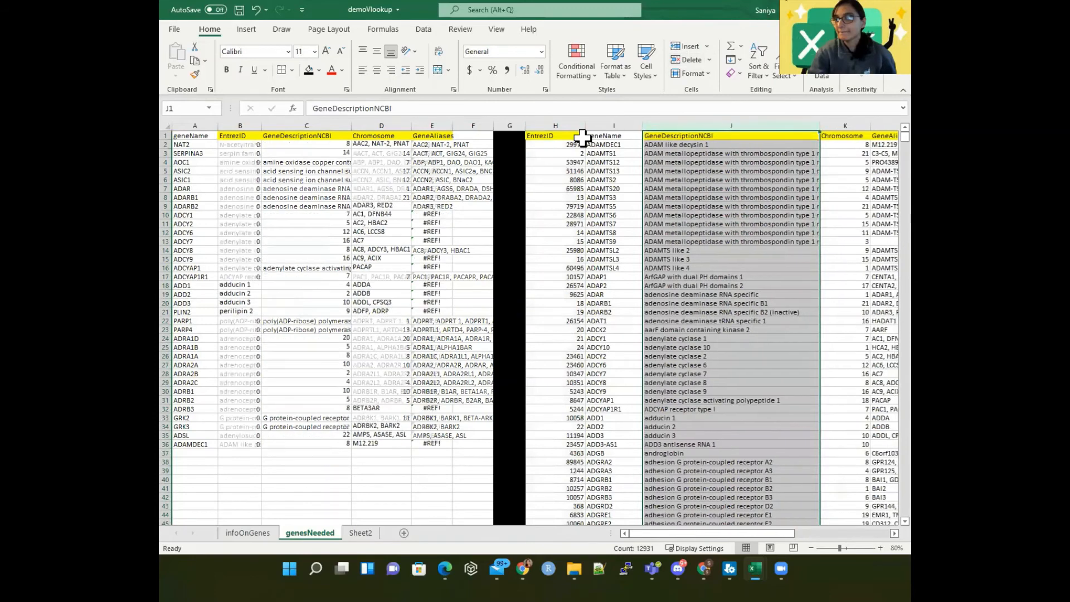
- Check the VLOOKUP formula in cell B2, and undo the column deletion and the move of the lookup table's EntrezID column
click(231, 144)
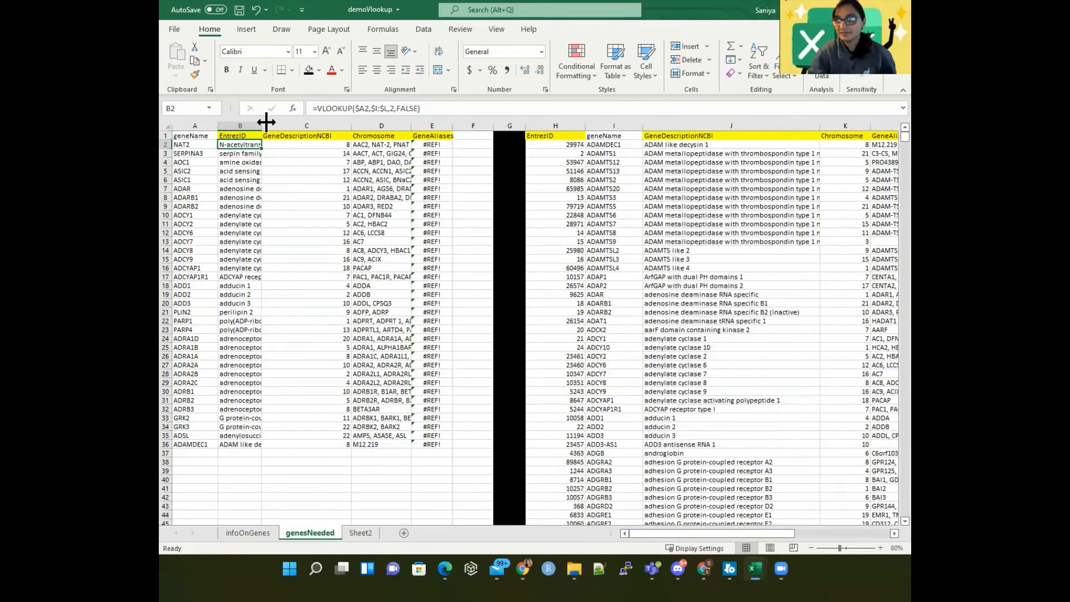
drag(266, 122, 278, 122)
click(256, 9)
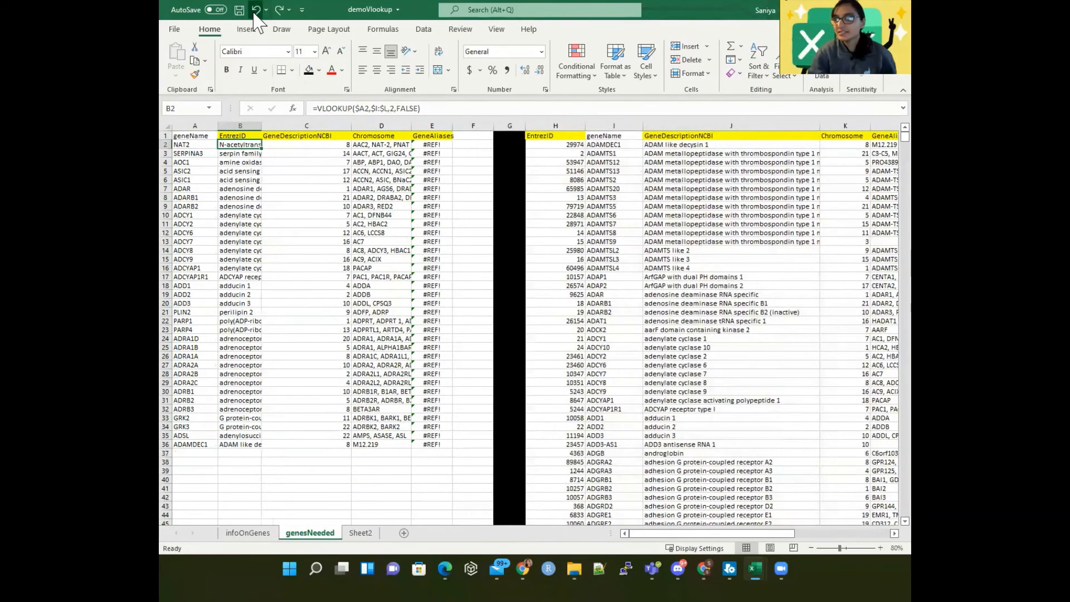
click(256, 12)
click(256, 12)
click(246, 302)
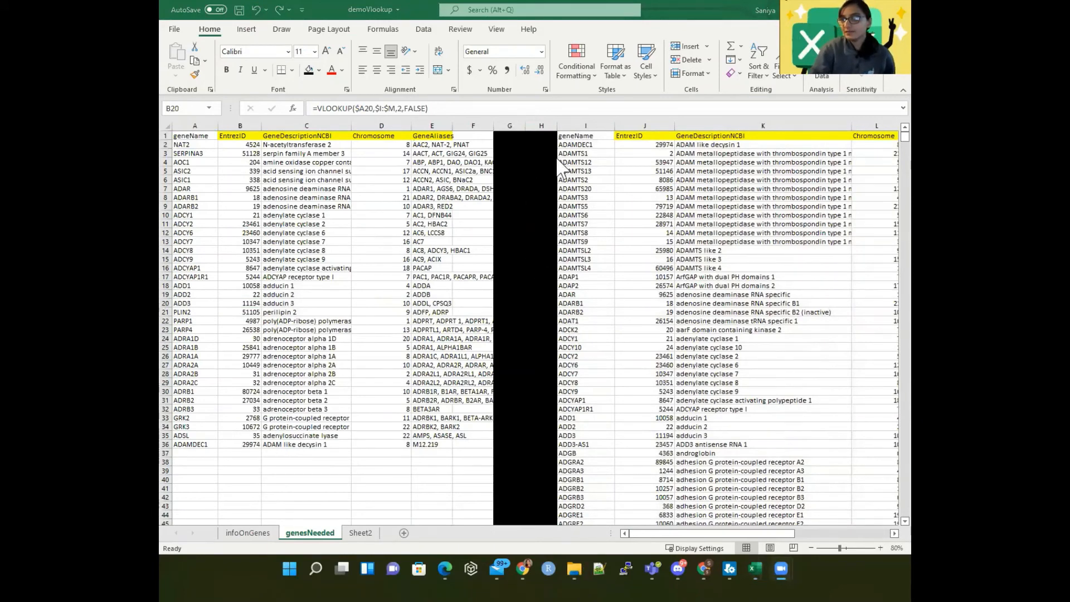
- Move the gene list's EntrezID column into a new blank column A, ahead of geneName, and delete the emptied column C
click(582, 126)
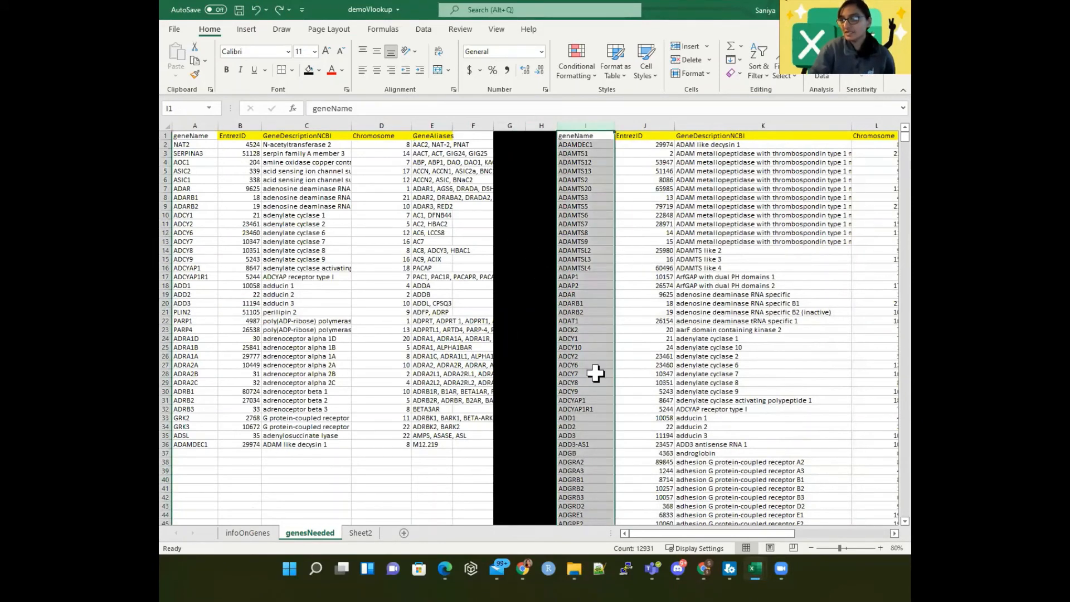
click(241, 124)
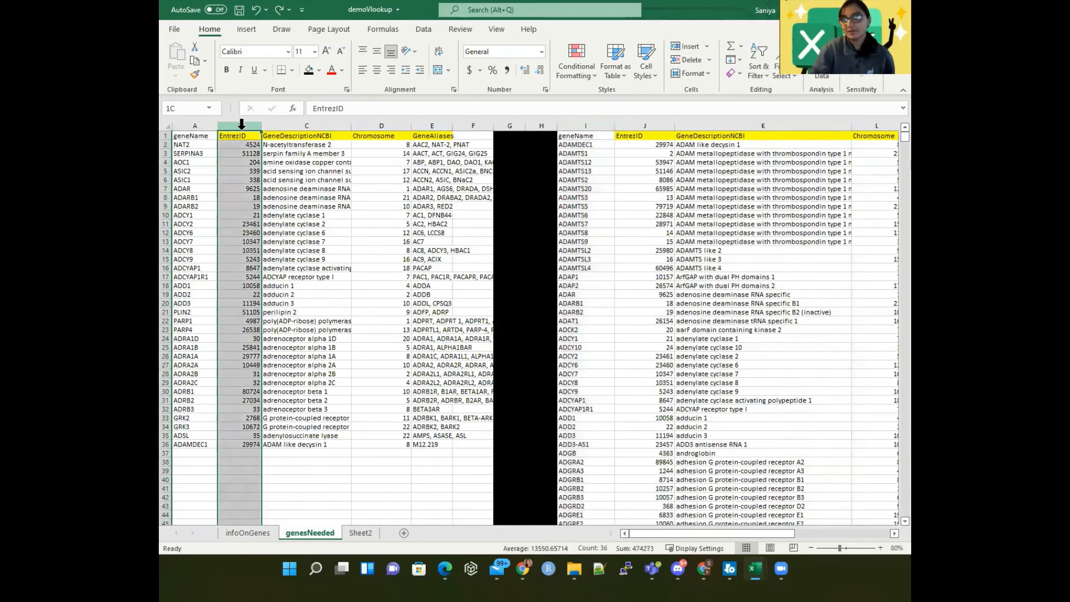
click(193, 125)
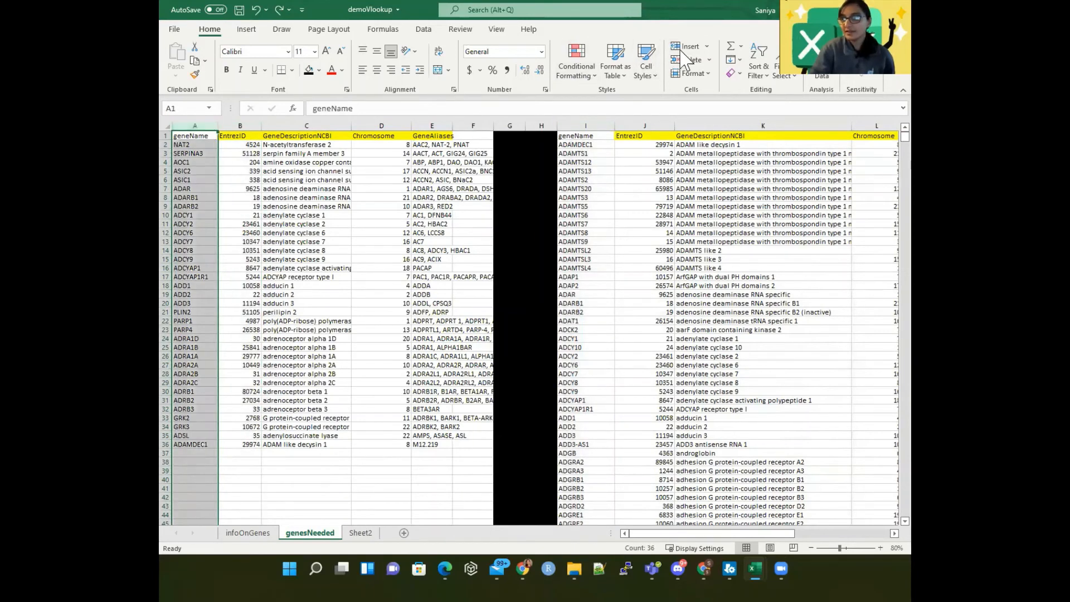
click(686, 47)
click(276, 125)
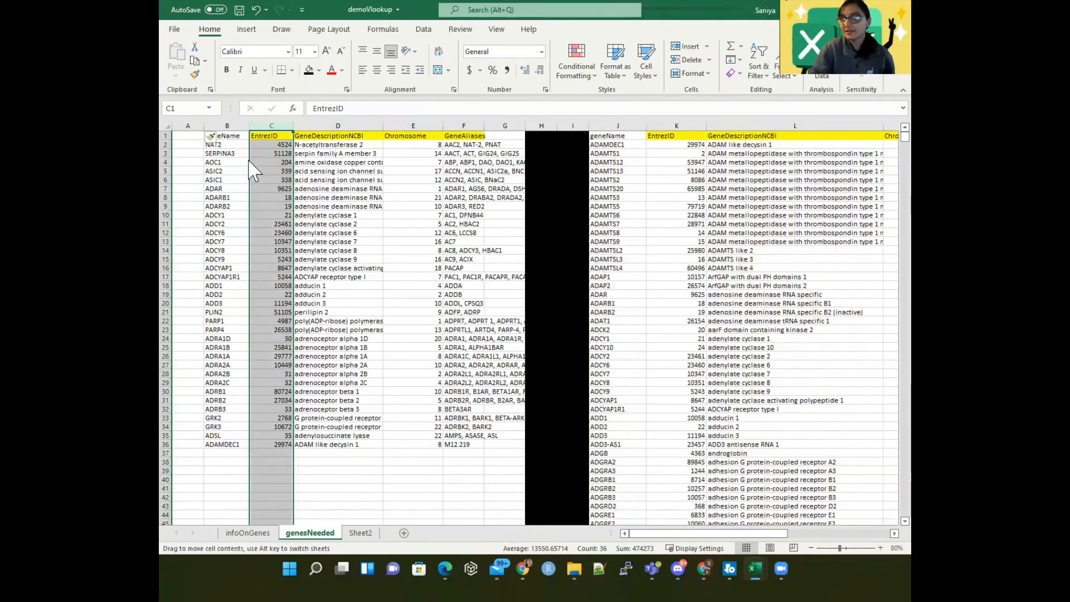
drag(191, 160, 191, 161)
click(273, 125)
click(692, 60)
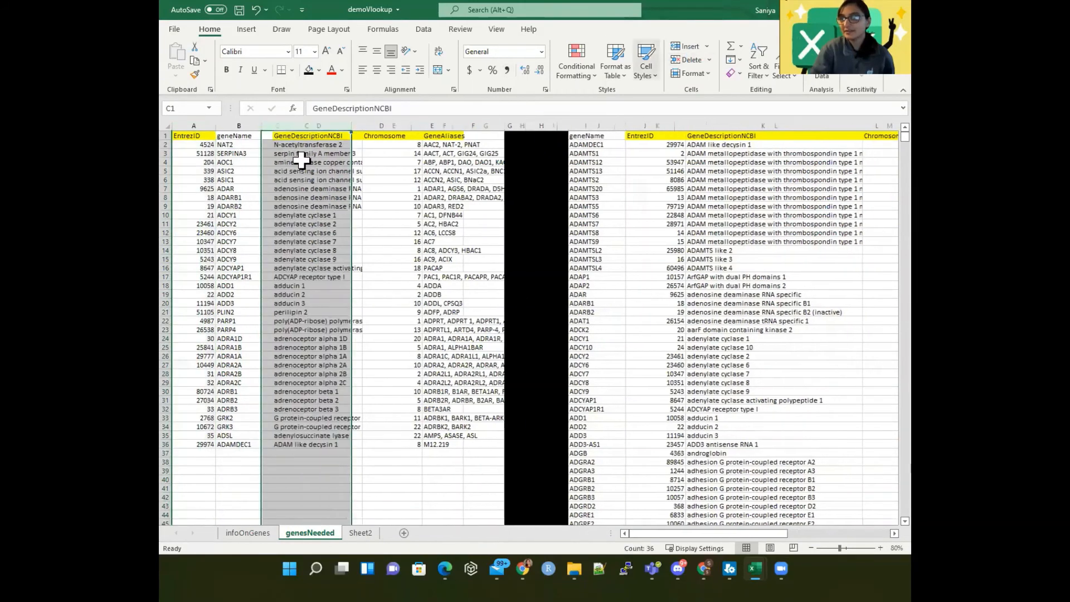
- Inspect the VLOOKUP formula in cell A2 and the gene name in B2 that it looks up
click(237, 146)
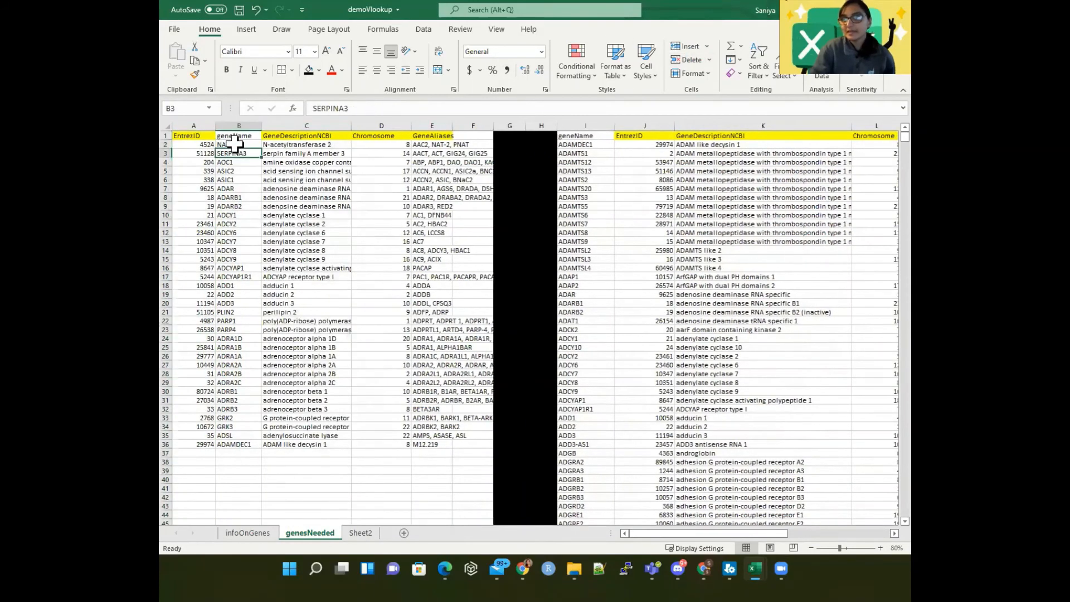
click(201, 144)
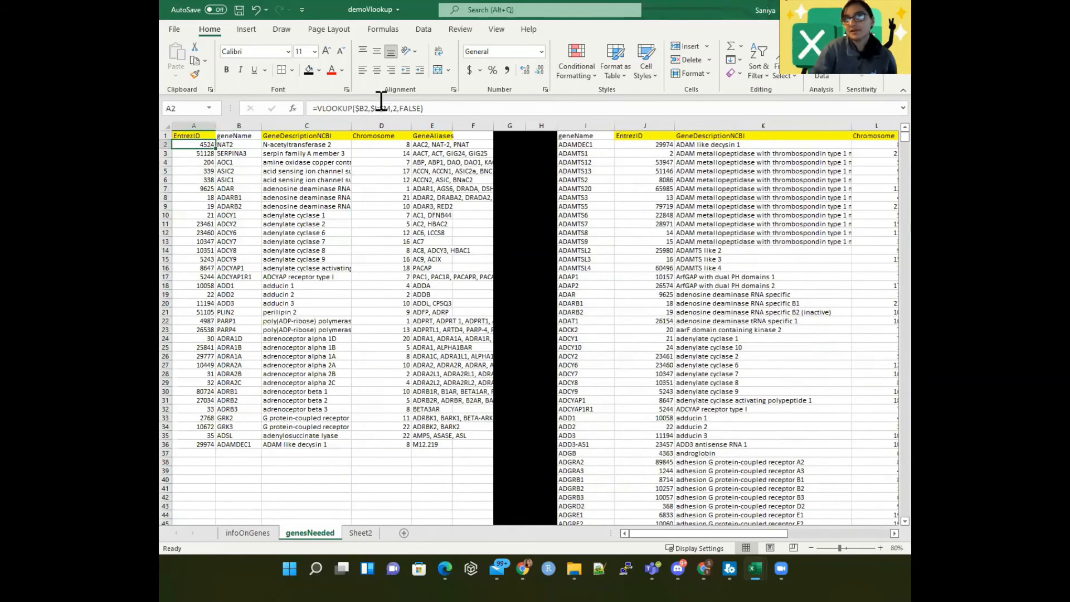
click(249, 145)
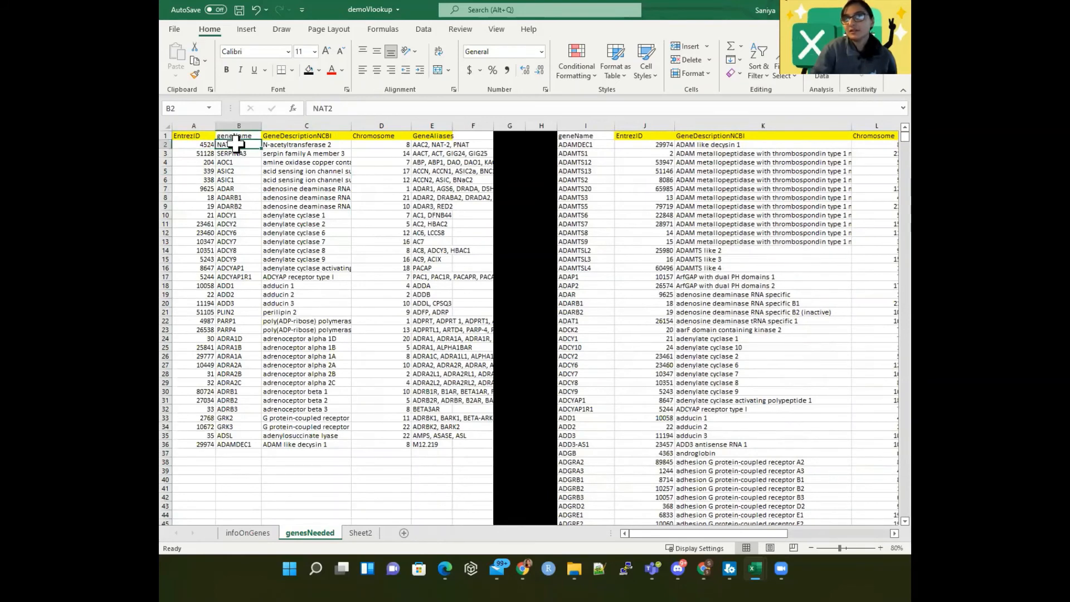
click(202, 146)
click(358, 109)
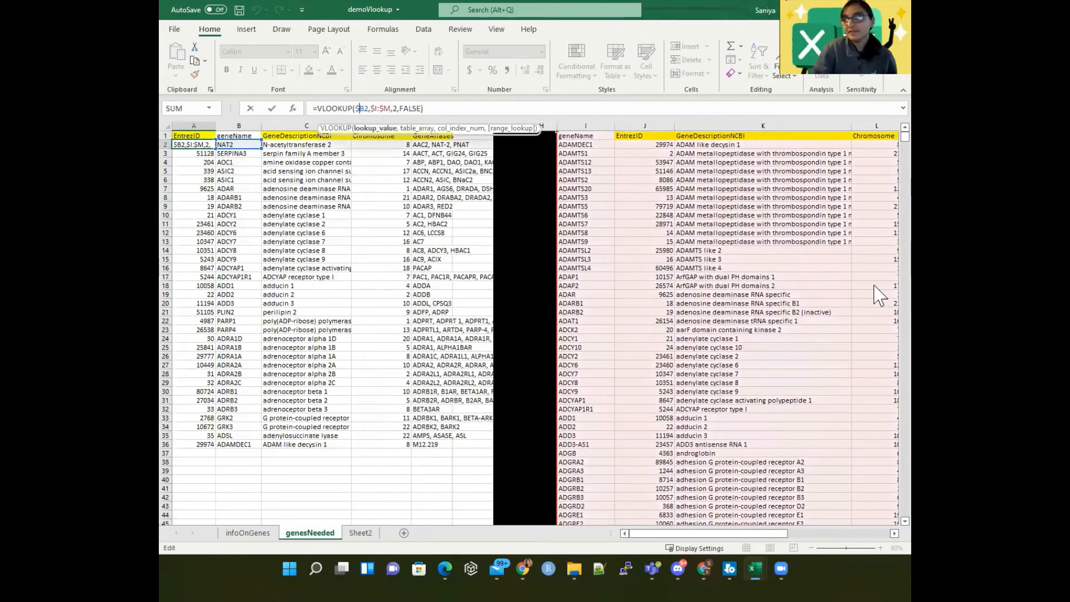
key(Return)
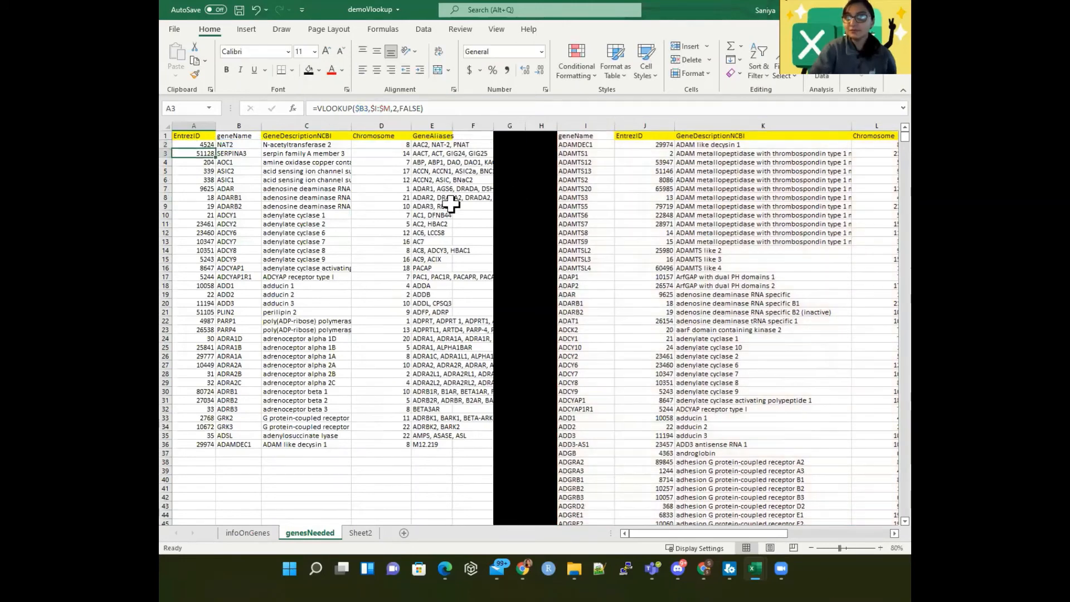
- Set the font color to red for the gene list's geneName cells B1:B36 and the lookup table's geneName column I
drag(238, 136, 251, 443)
click(331, 70)
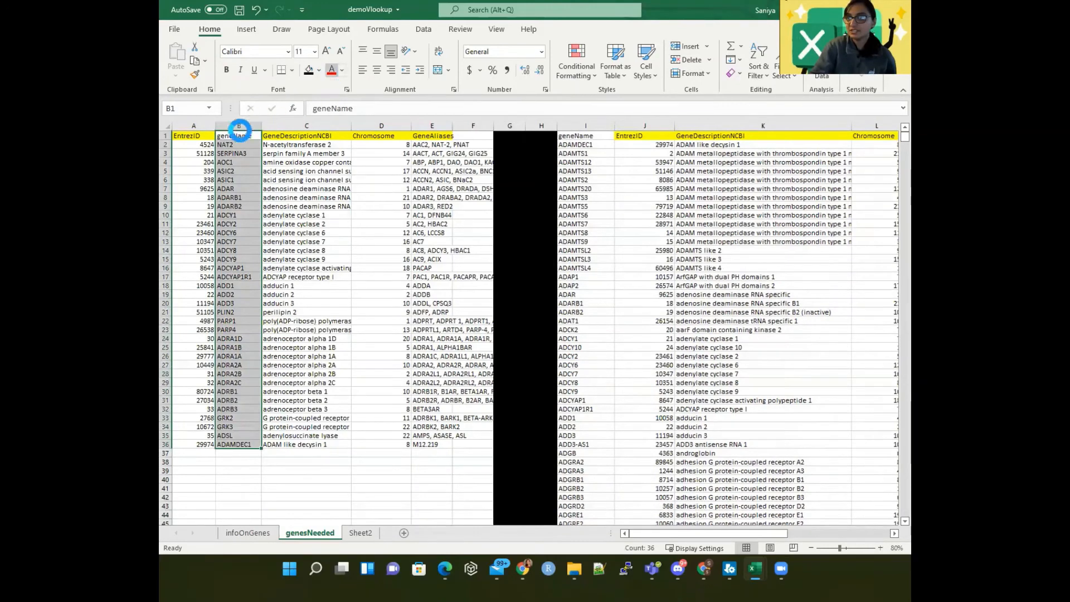
click(234, 136)
click(585, 126)
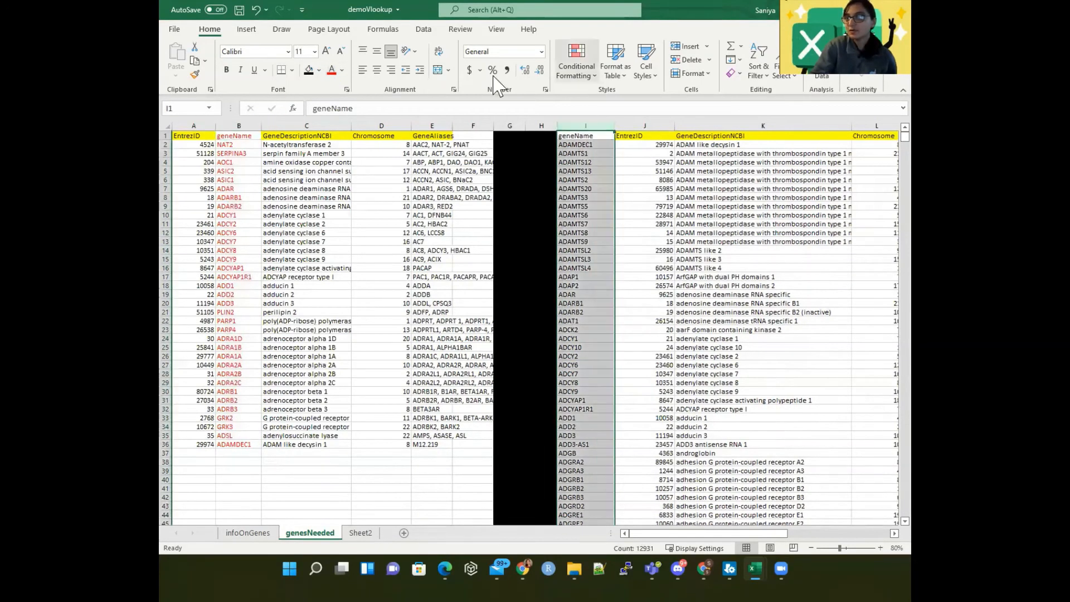
click(331, 70)
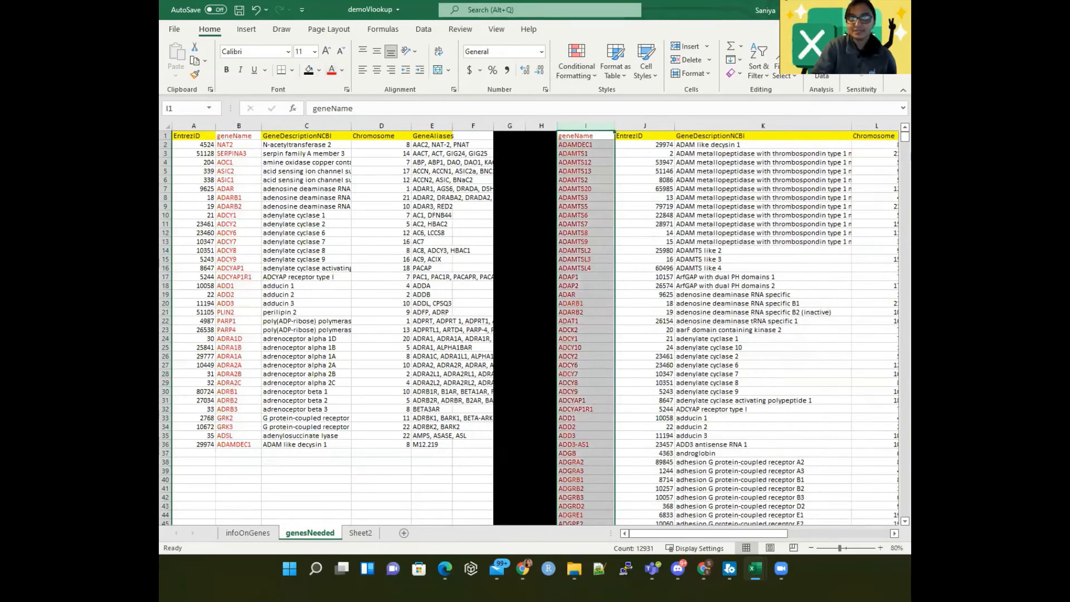
- Add a red text annotation reading "lookup table (reference table)" and place it above the lookup table
click(177, 19)
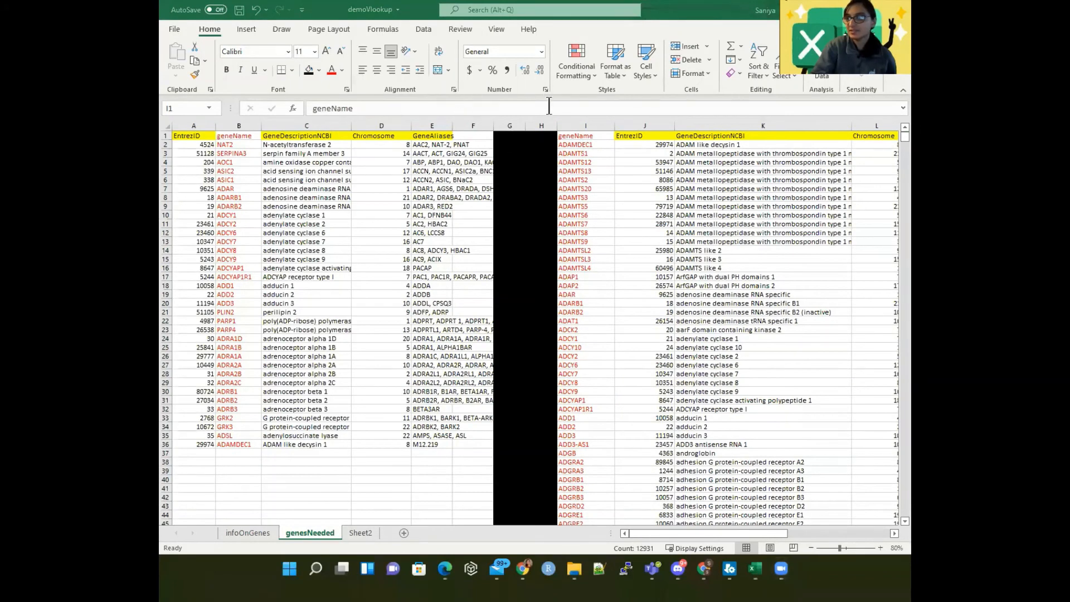
click(617, 92)
text(p)
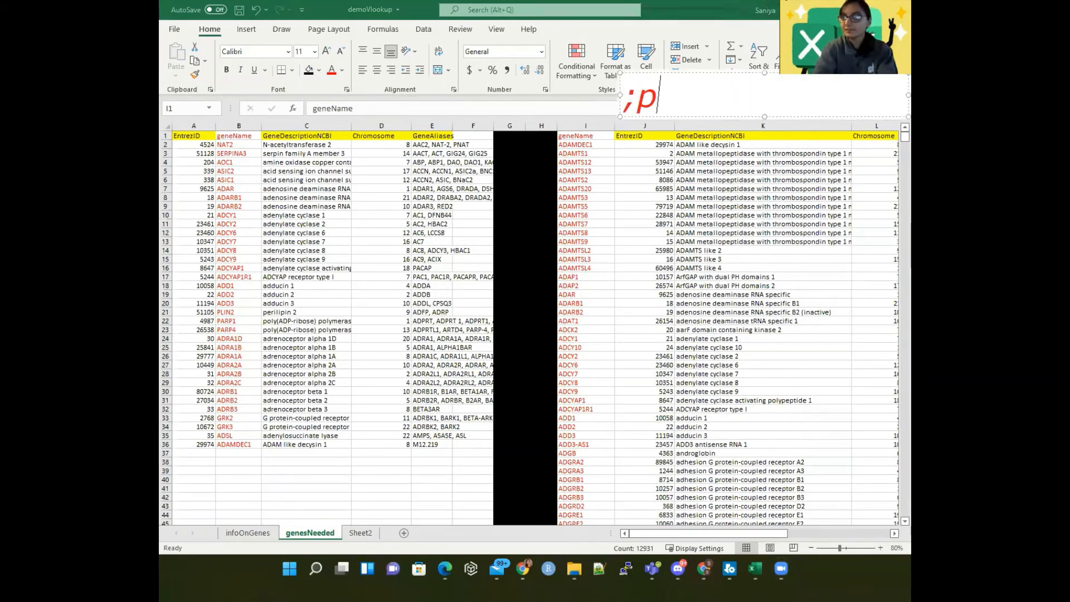
text(l)
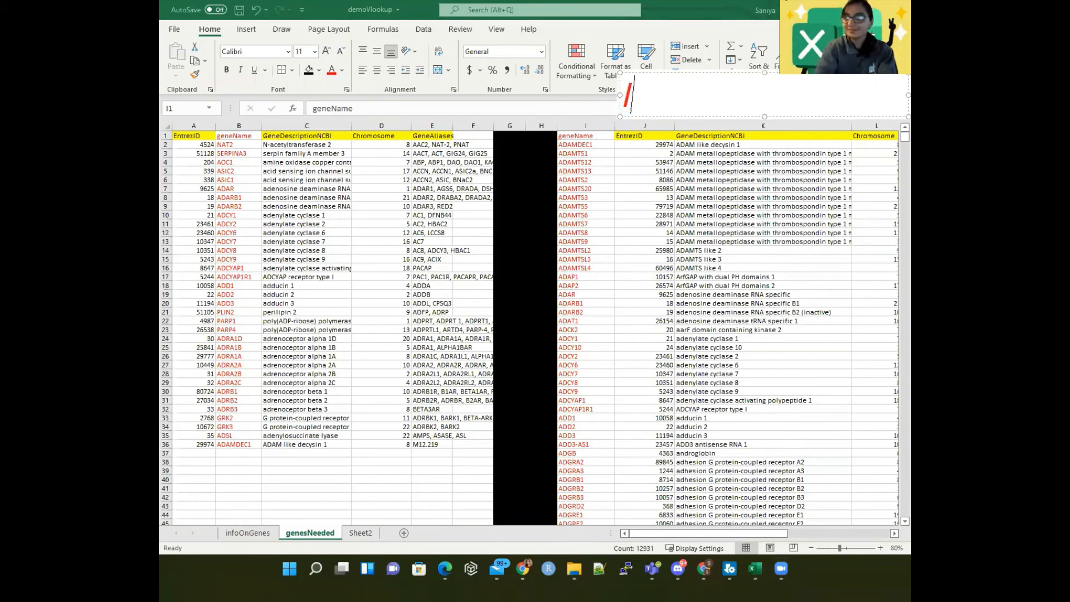
text(ookuy)
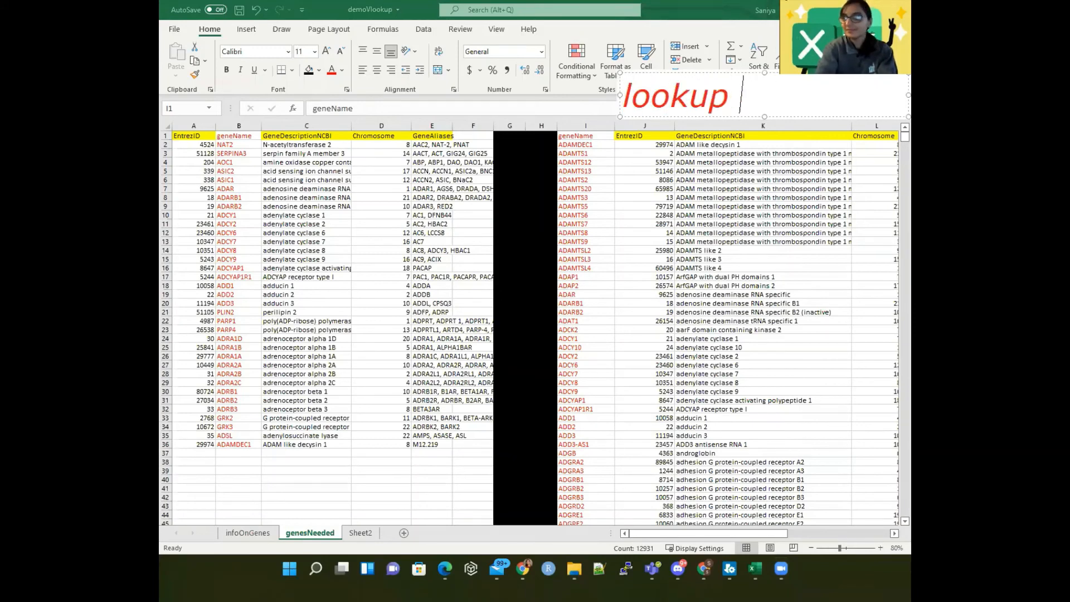
text( table)
key(Return)
text((ref)
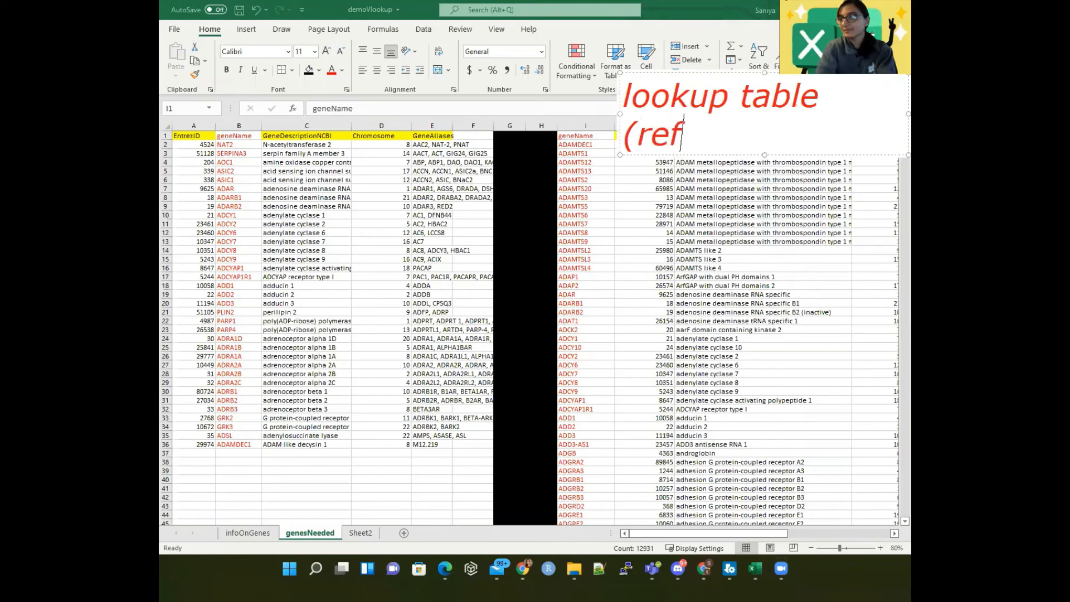
text(erence table))
key(Return)
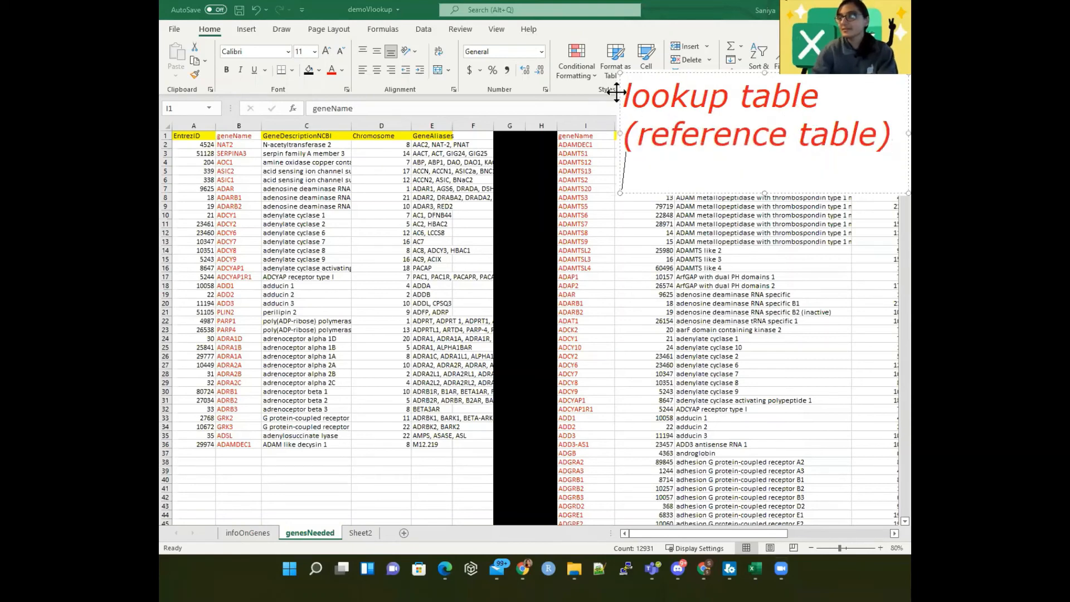
drag(645, 73, 635, 26)
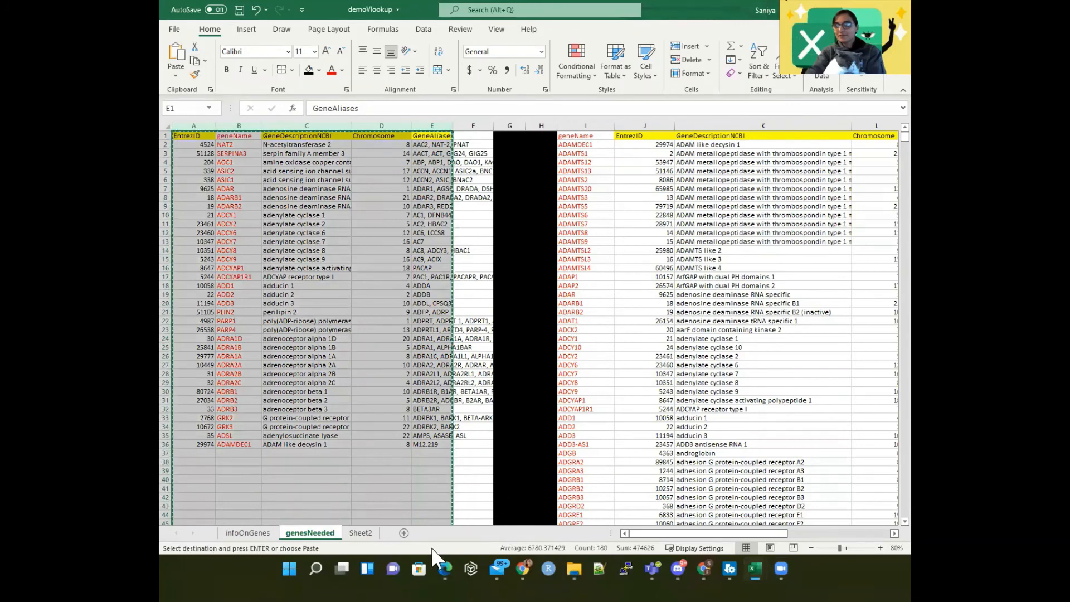
- Paste the copied gene list columns A:E as values only into a new worksheet
click(360, 533)
click(175, 75)
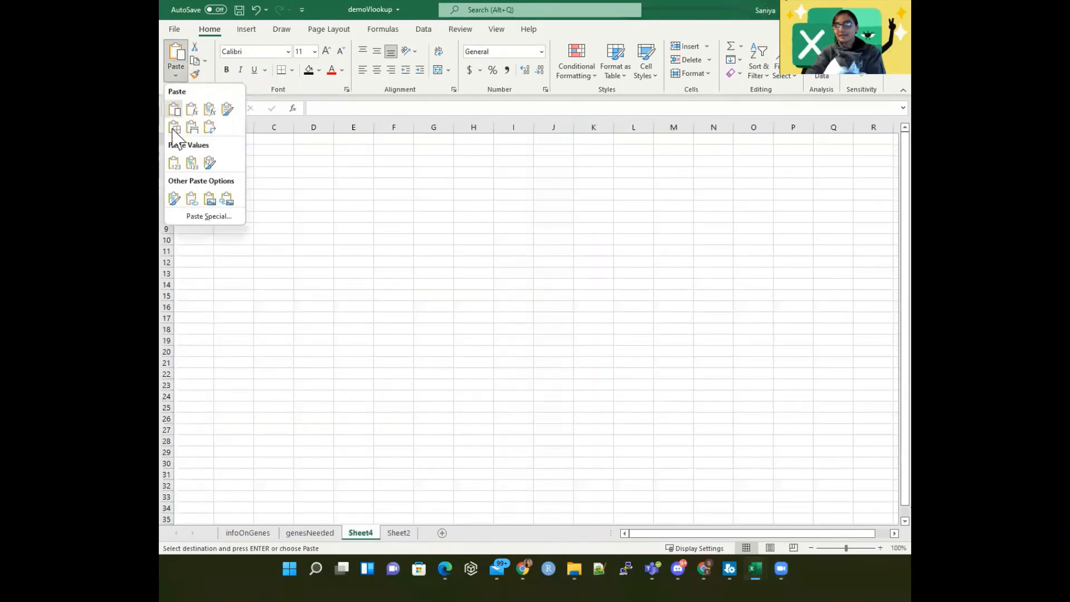
click(174, 160)
- Widen the pasted columns A:E together, then narrow geneName and Chromosome and widen GeneDescriptionNCBI further
drag(214, 128, 248, 128)
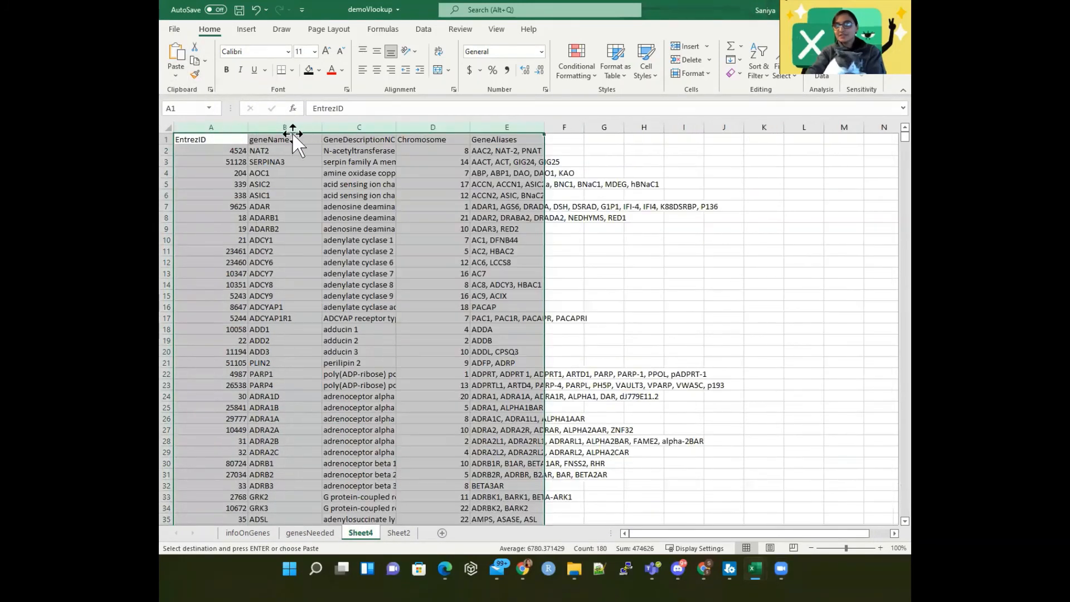
drag(396, 127, 449, 125)
click(394, 127)
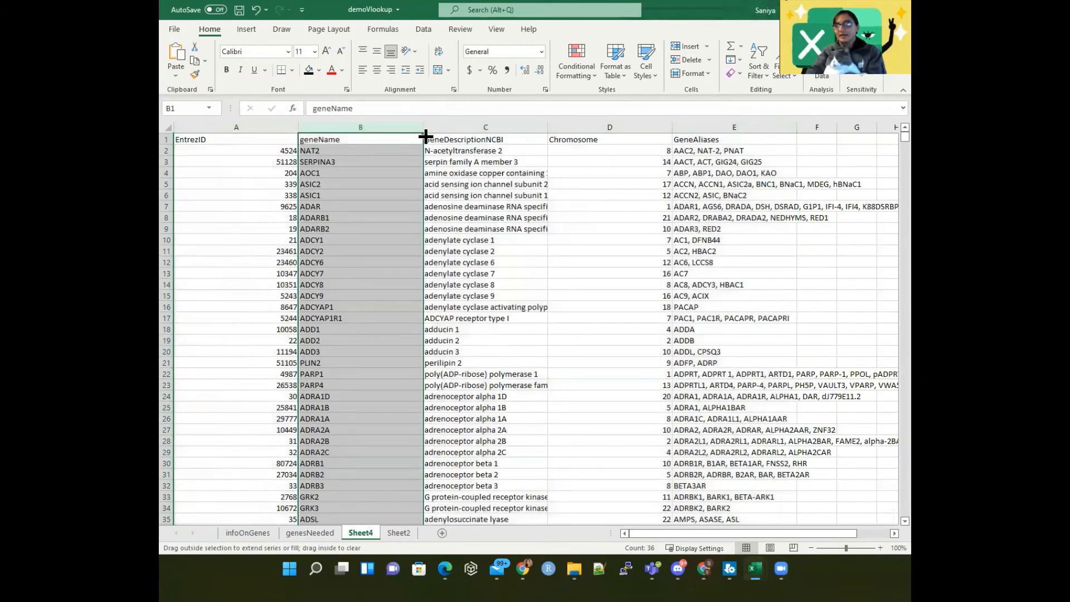
drag(424, 126, 362, 126)
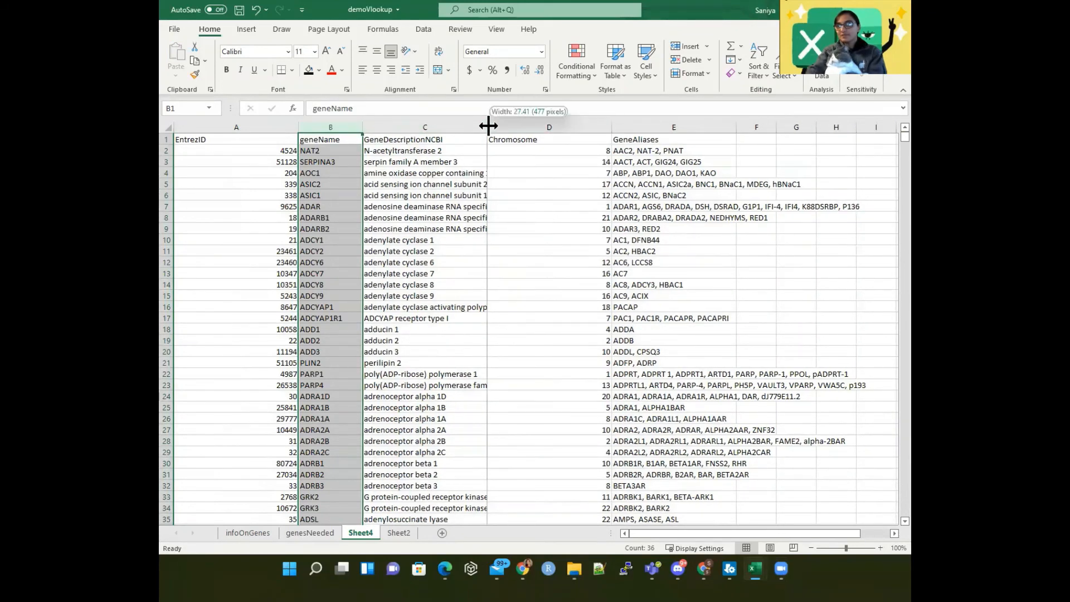
drag(487, 125, 528, 125)
drag(653, 126, 543, 139)
drag(585, 129, 586, 128)
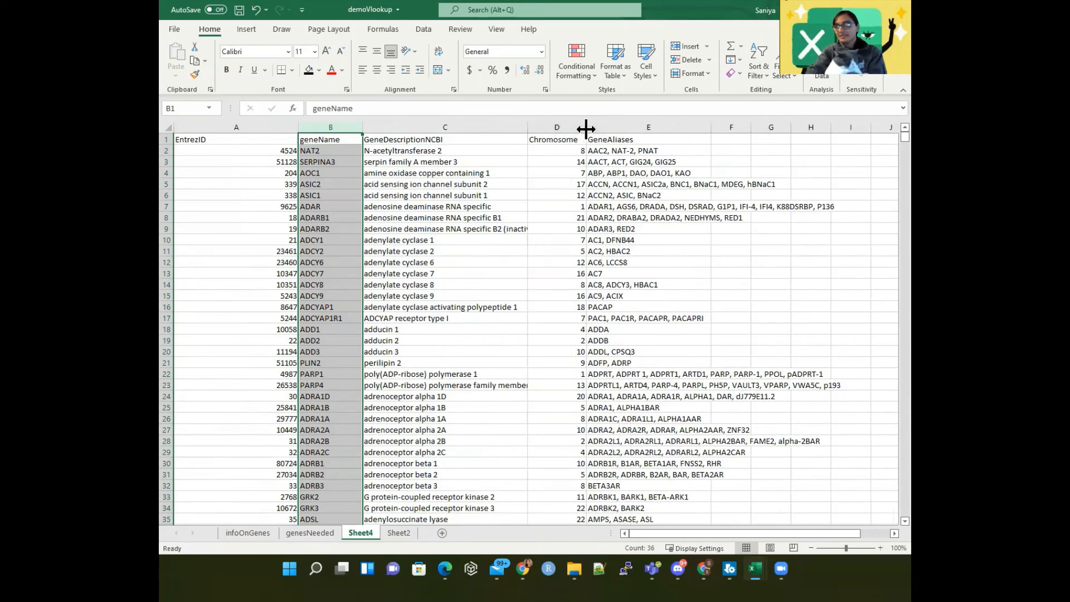
click(557, 173)
- On the genesNeeded sheet, change the gene name in cell B36 to ADAP1 and select A36:E36 to check the looked-up details
click(312, 534)
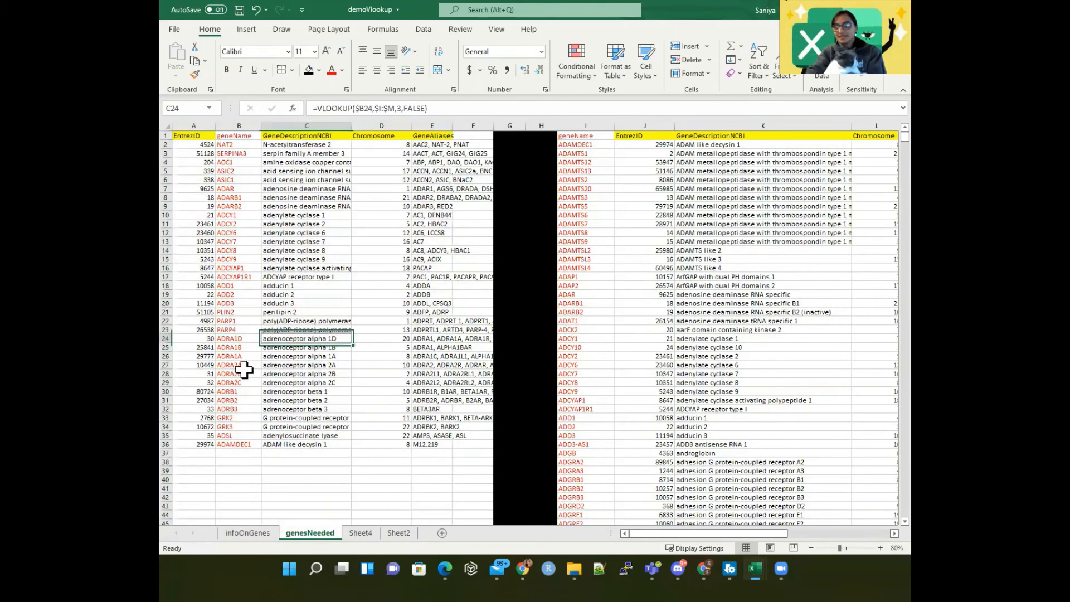
click(229, 444)
click(579, 144)
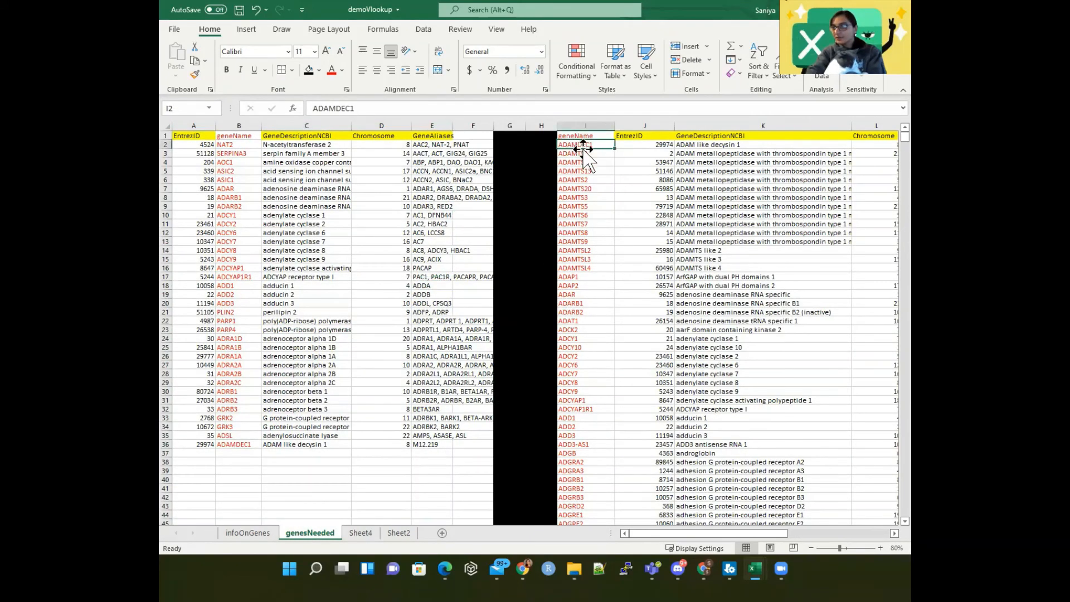
click(578, 274)
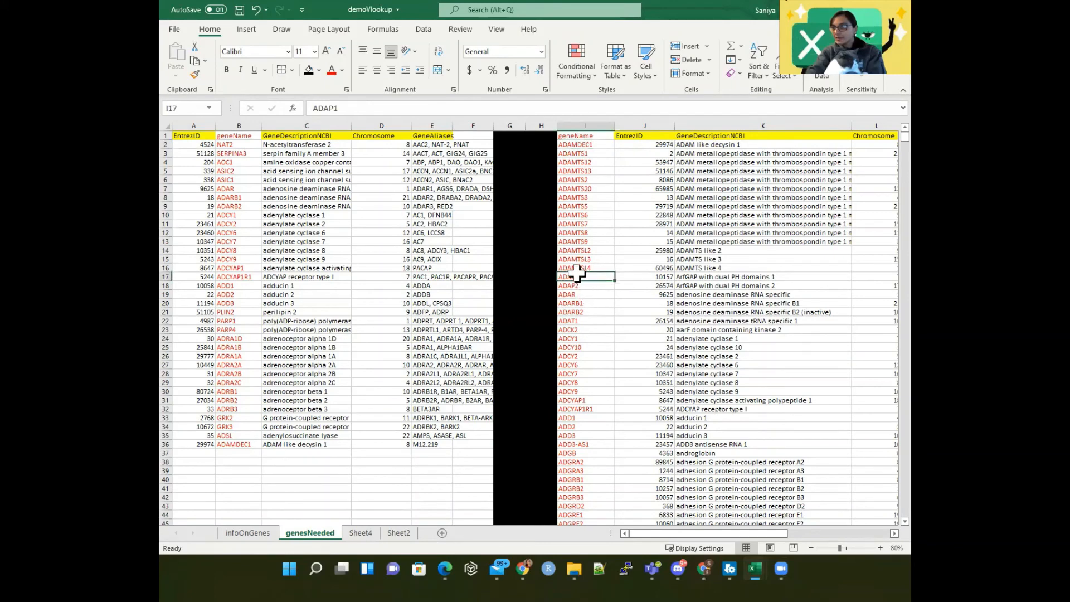
click(229, 445)
click(325, 108)
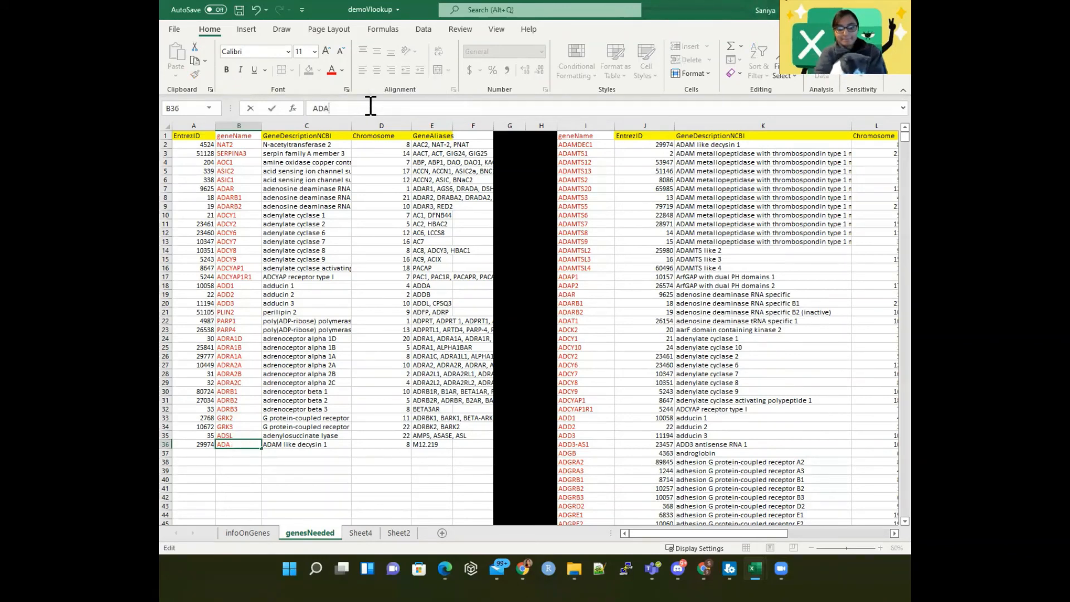
key(Return)
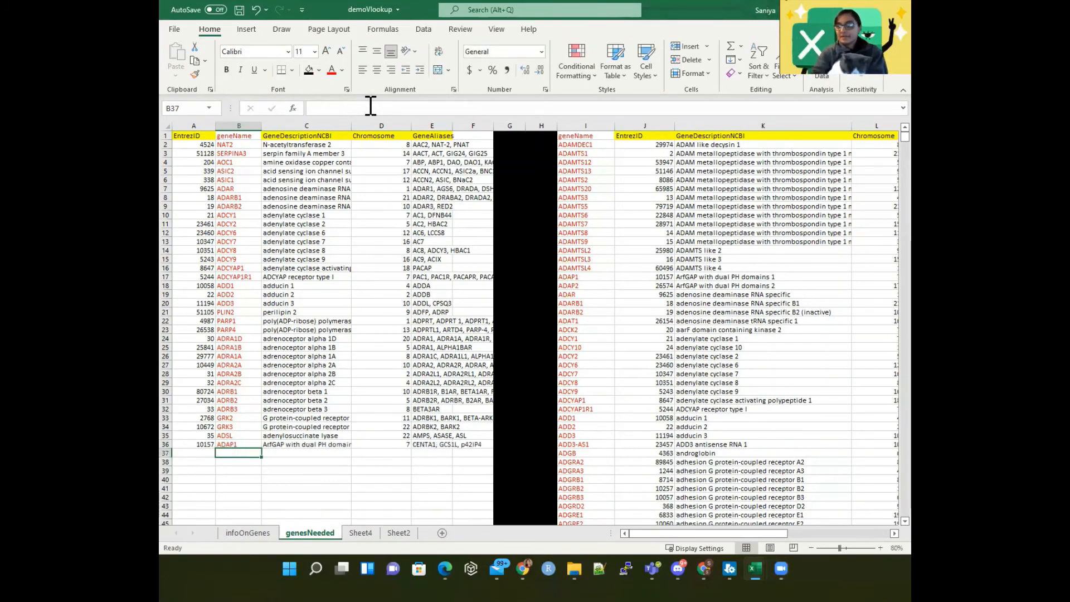
click(436, 445)
drag(436, 444, 199, 444)
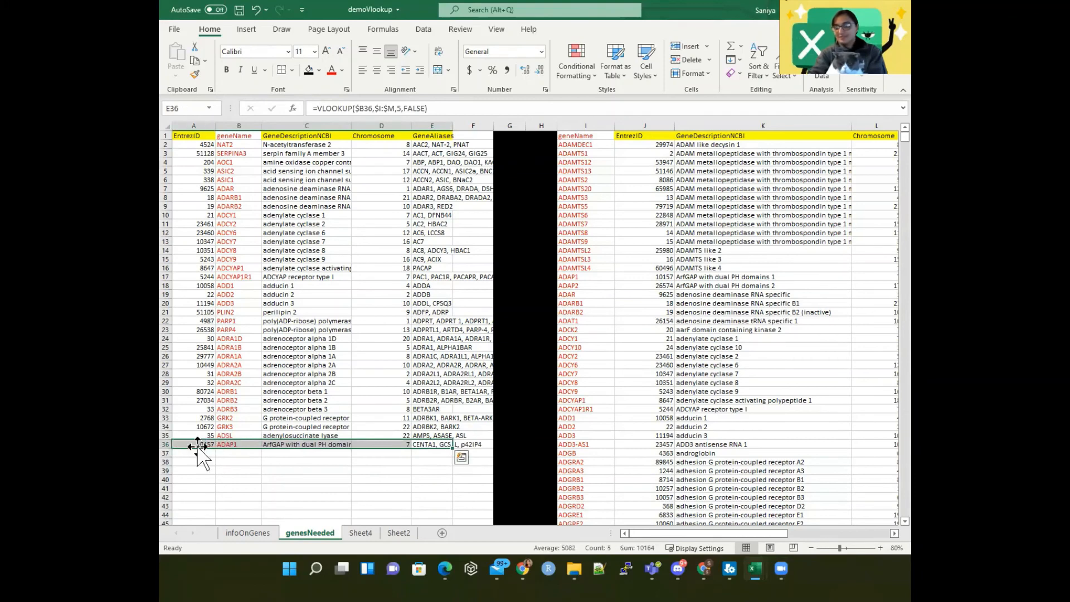